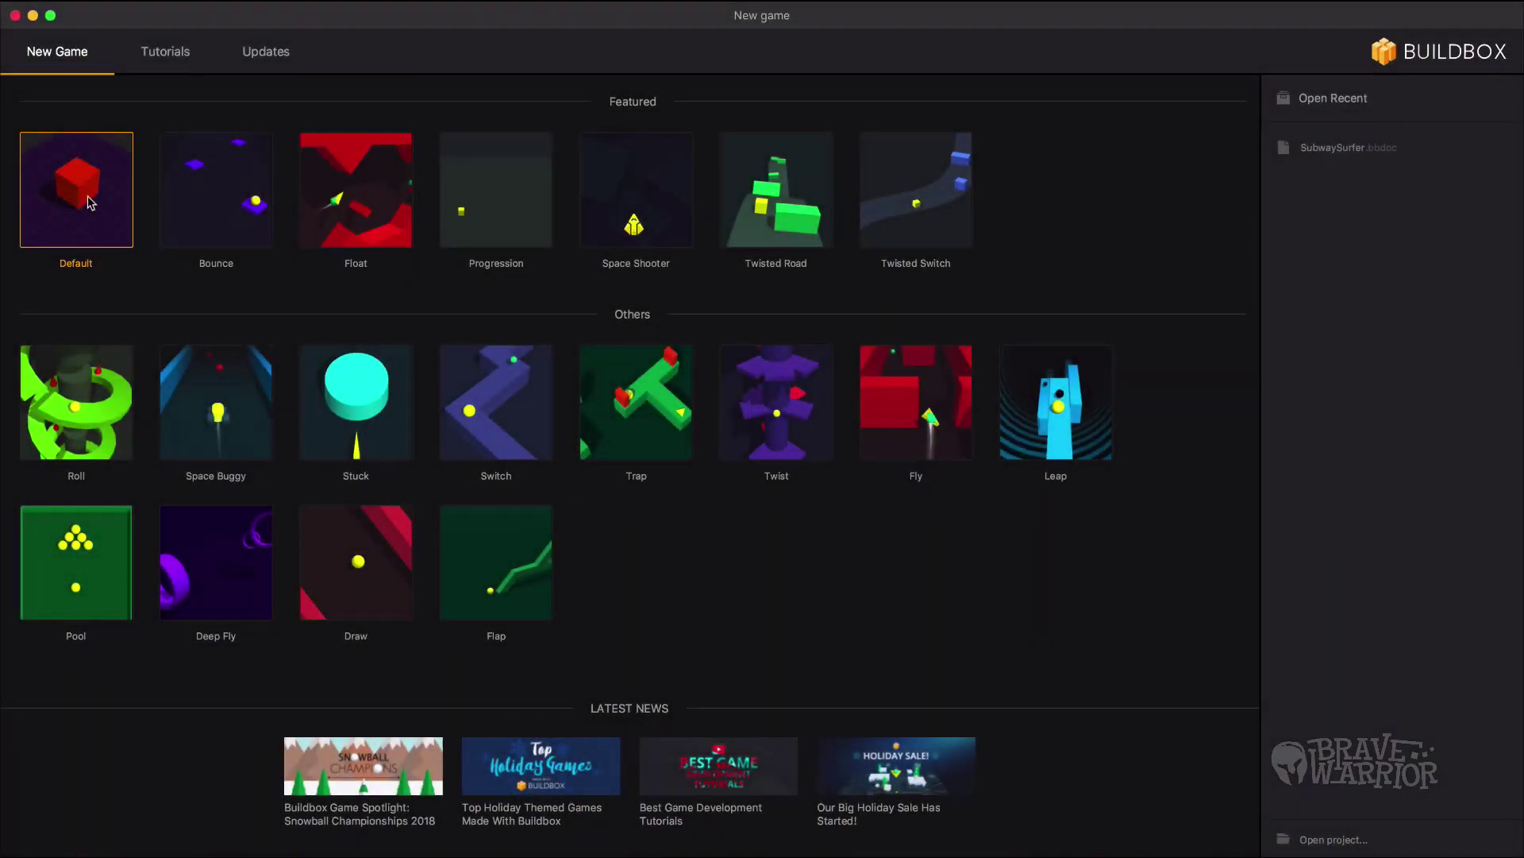
Step: Start a new game from the Default template and delete the Cube and Ground objects from its 3D World
double_click(87, 195)
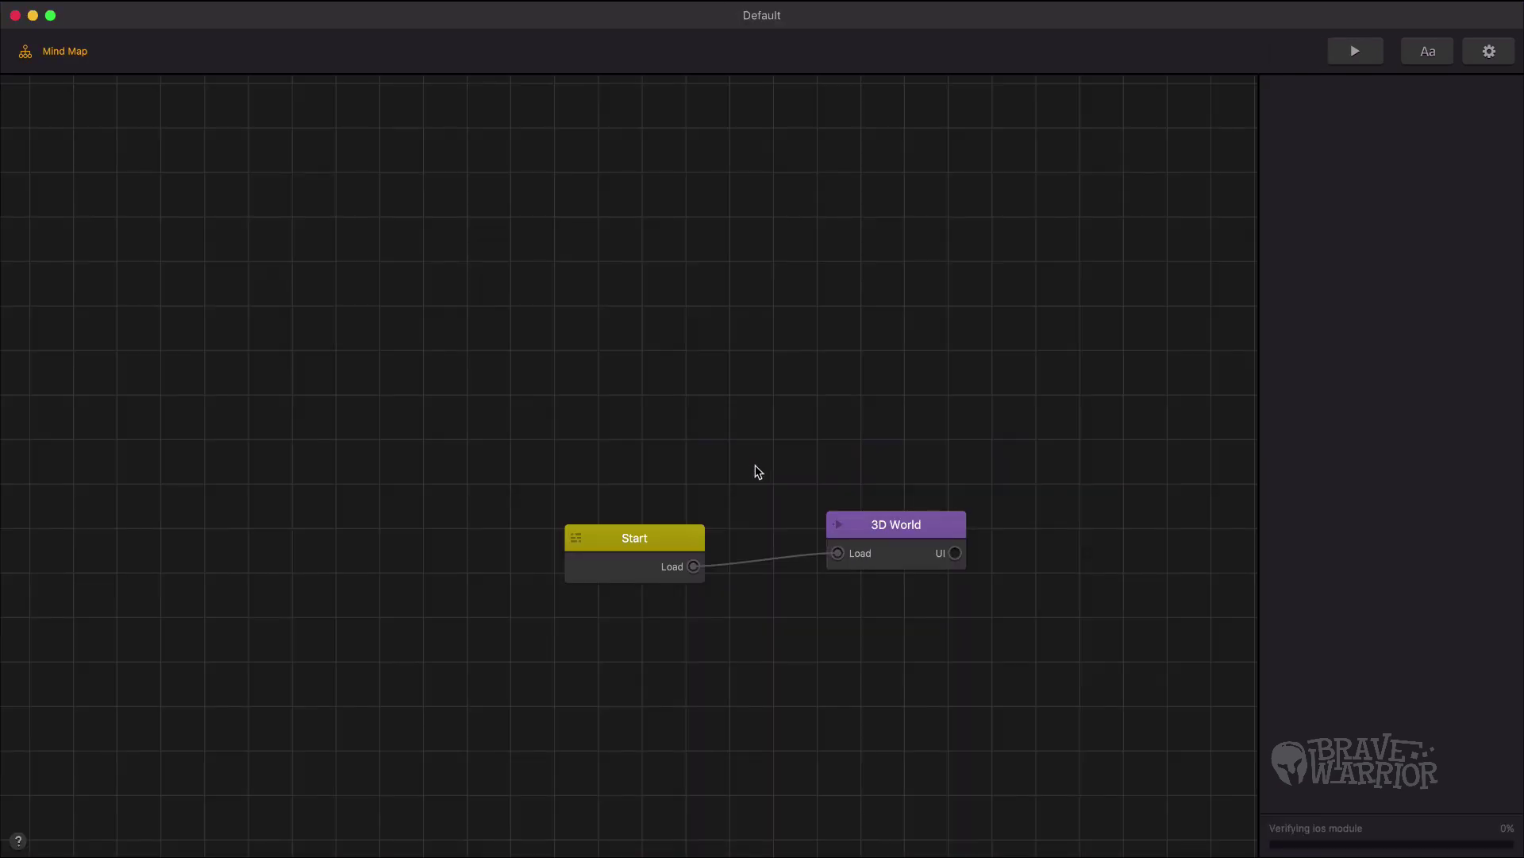
double_click(900, 522)
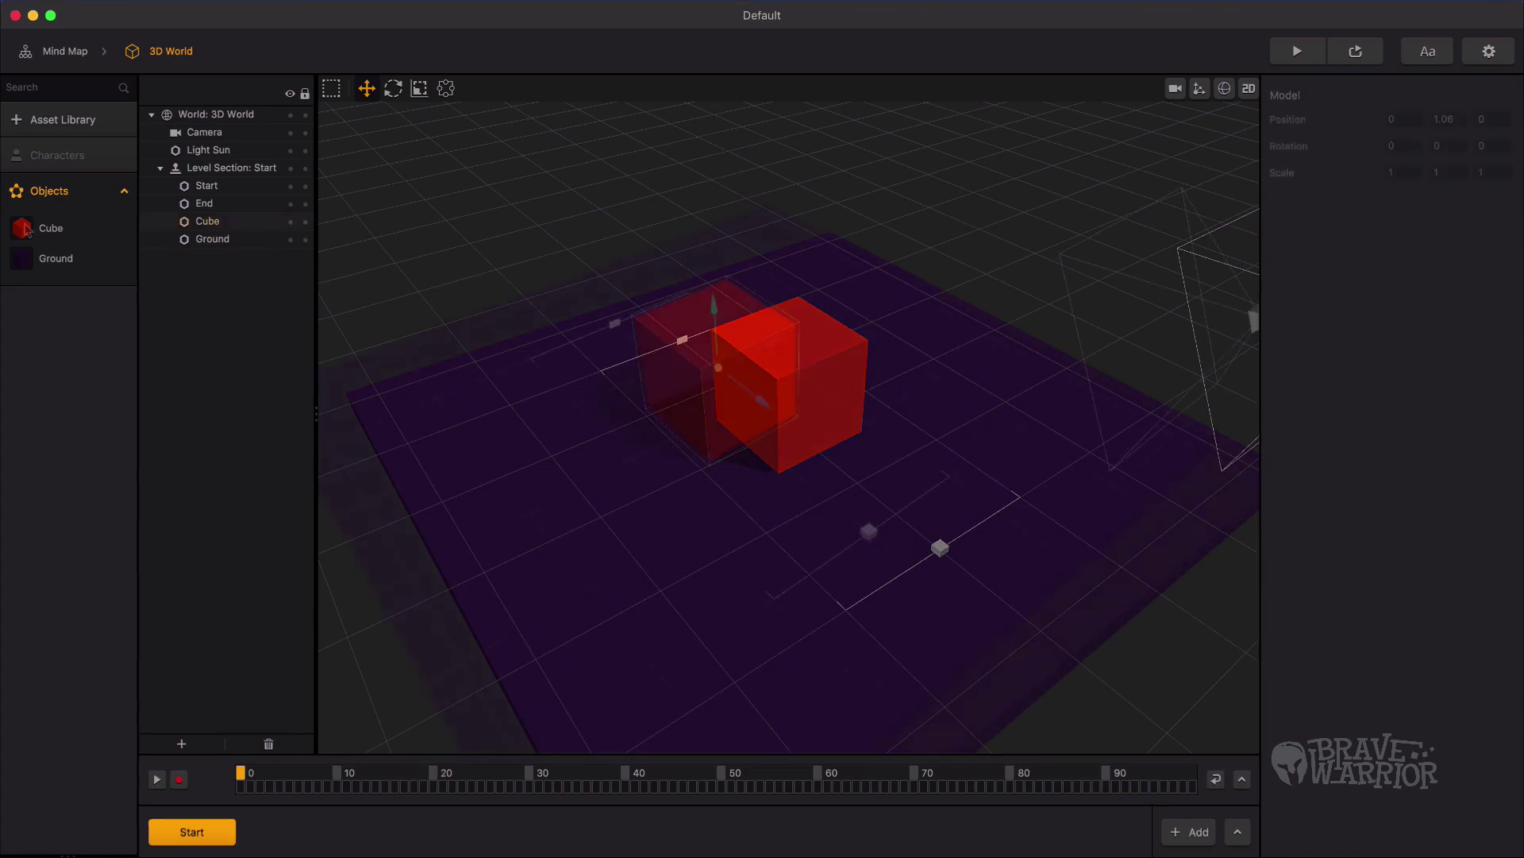
left_click(26, 226)
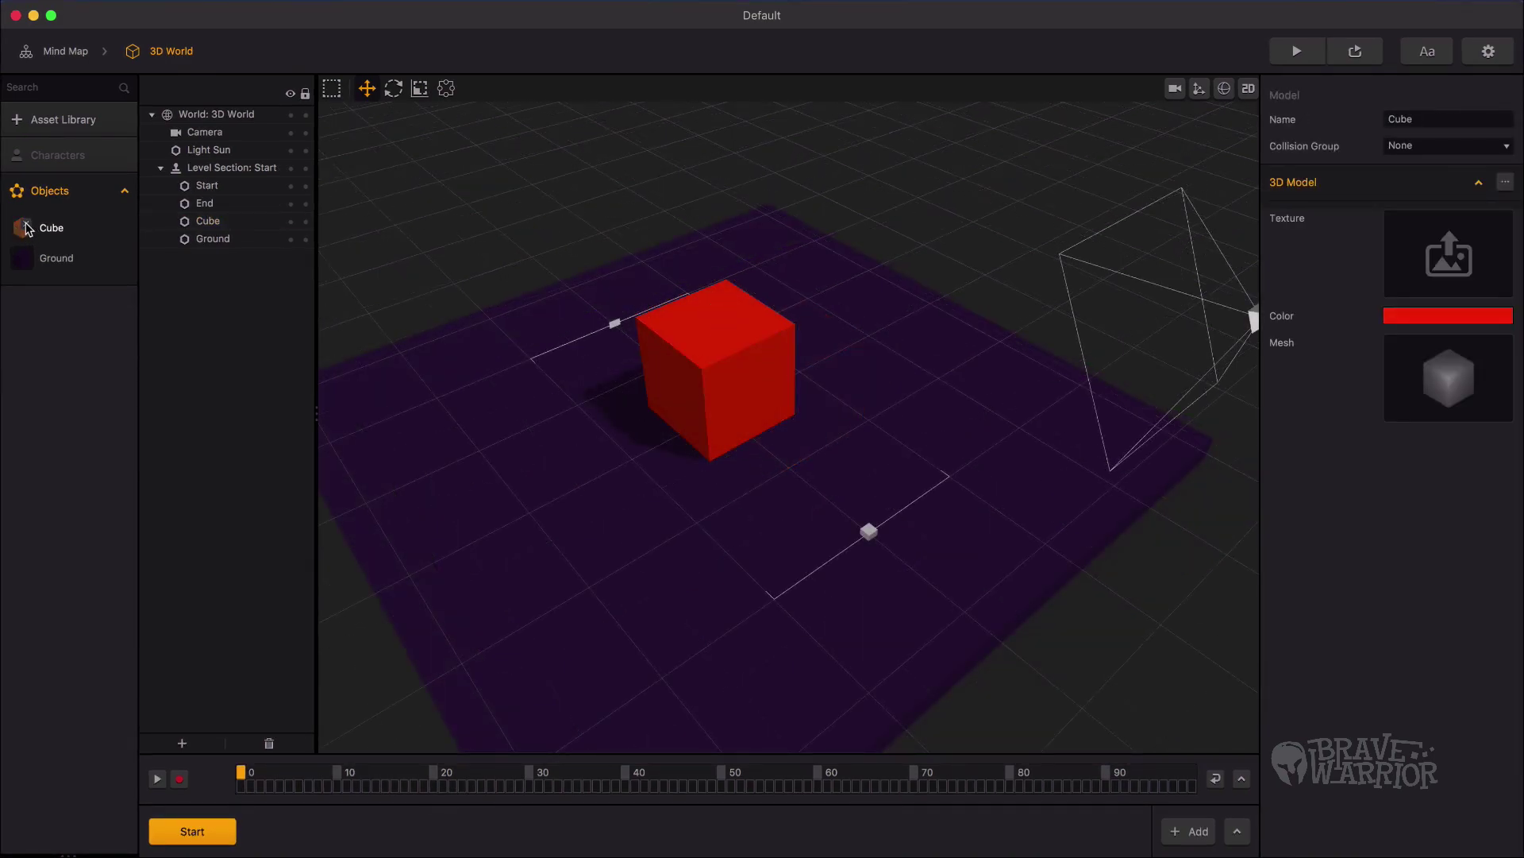
key("Delete")
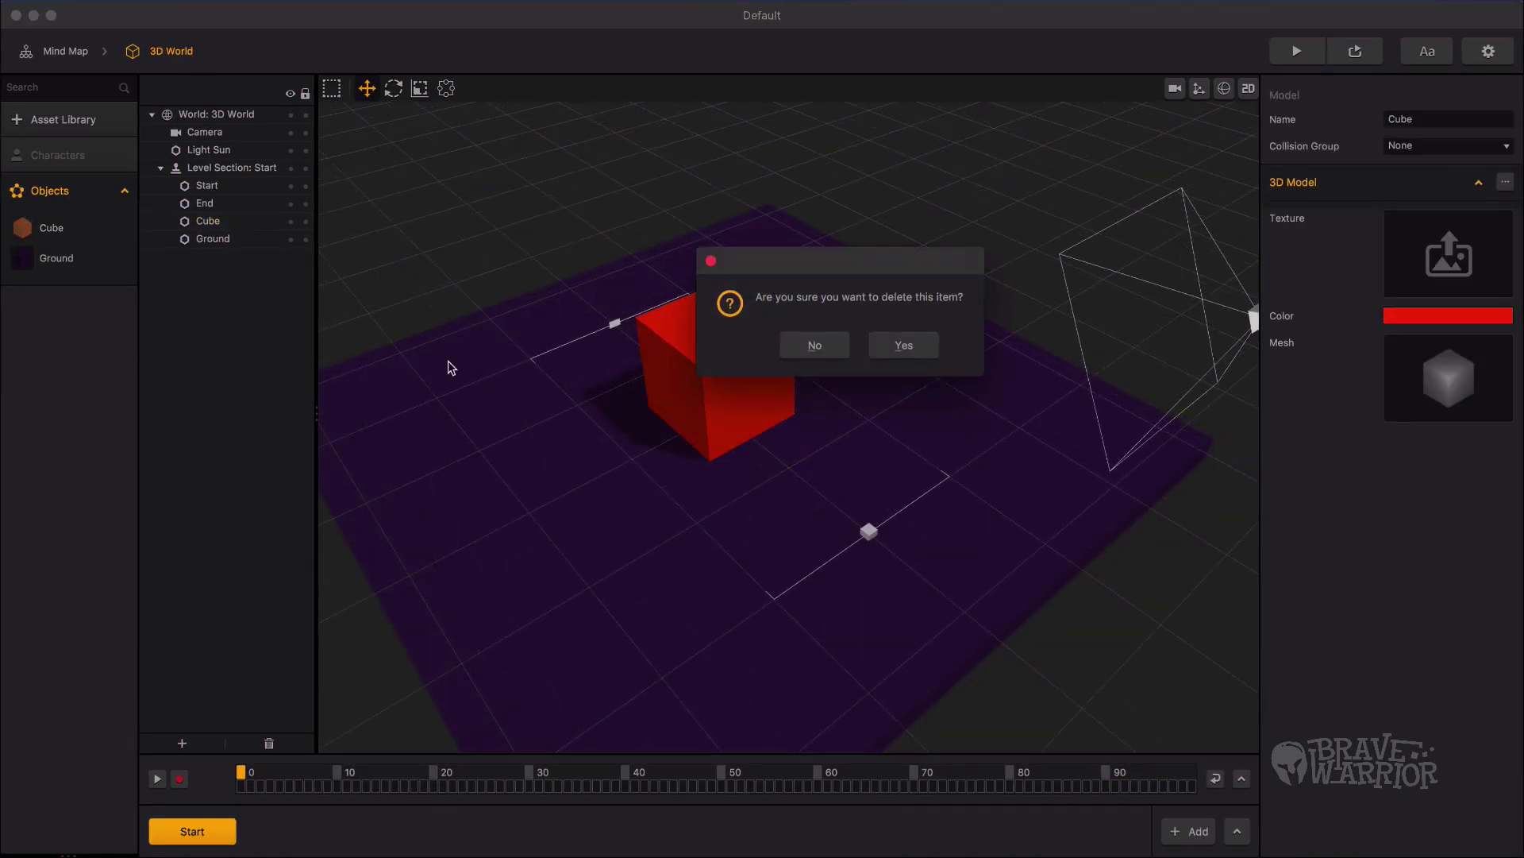
left_click(904, 345)
left_click(26, 229)
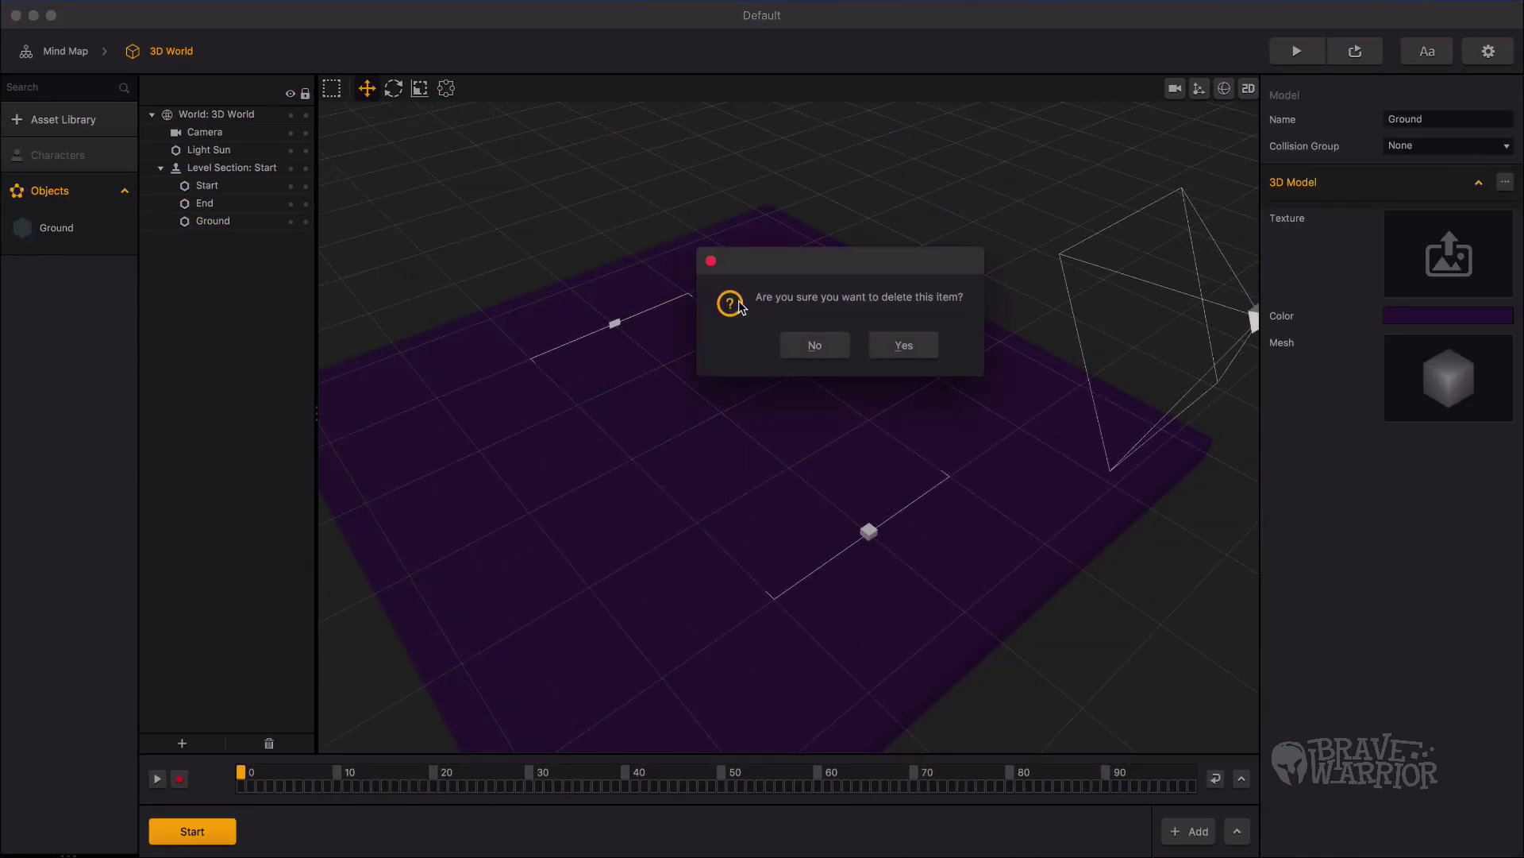
left_click(889, 344)
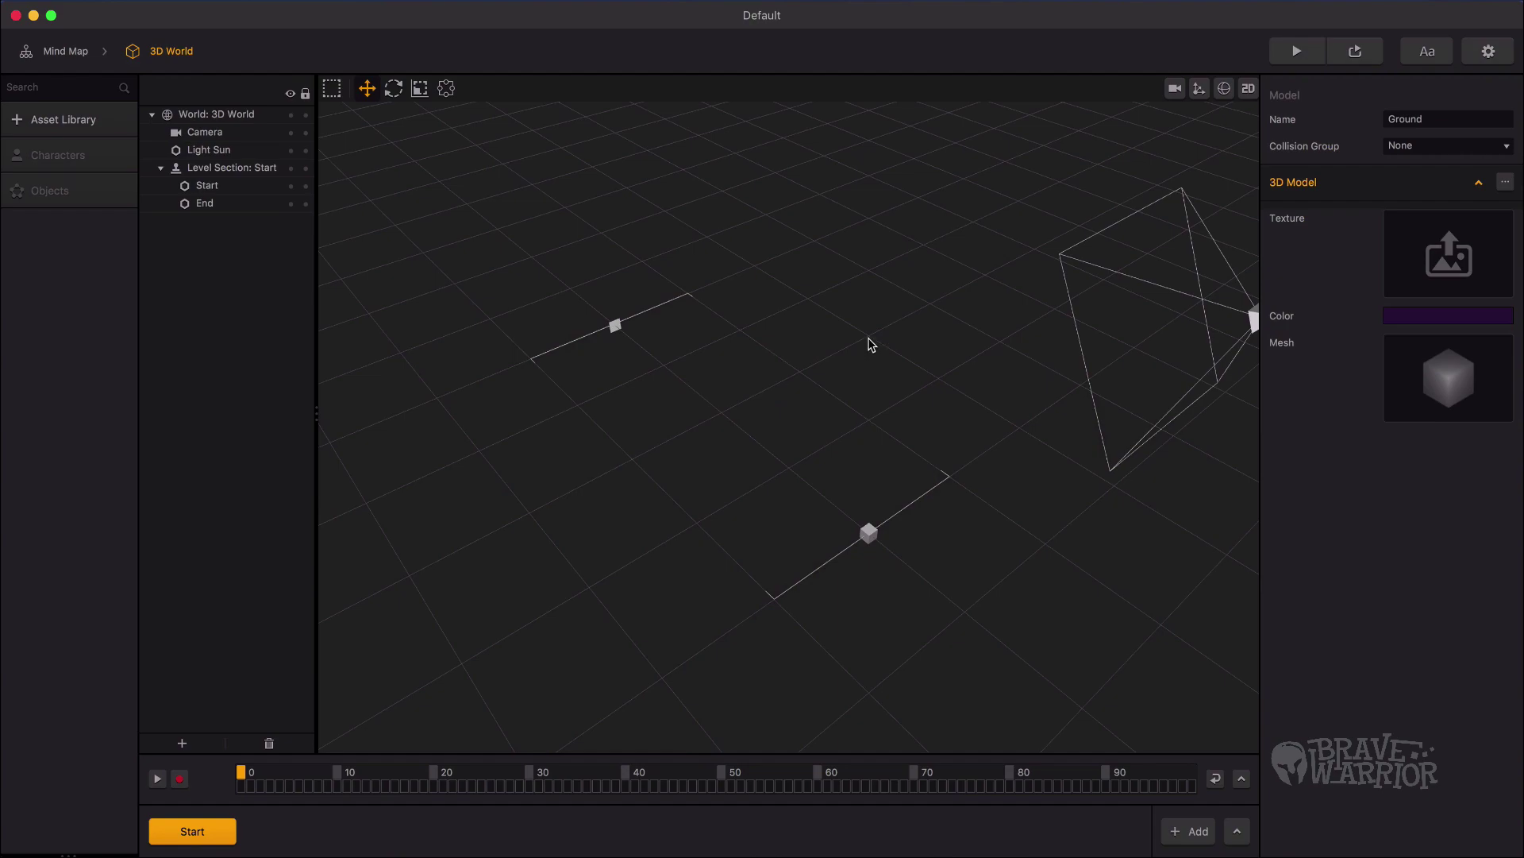
Step: Add two Cube shapes from the asset library to the world's objects
left_click(64, 121)
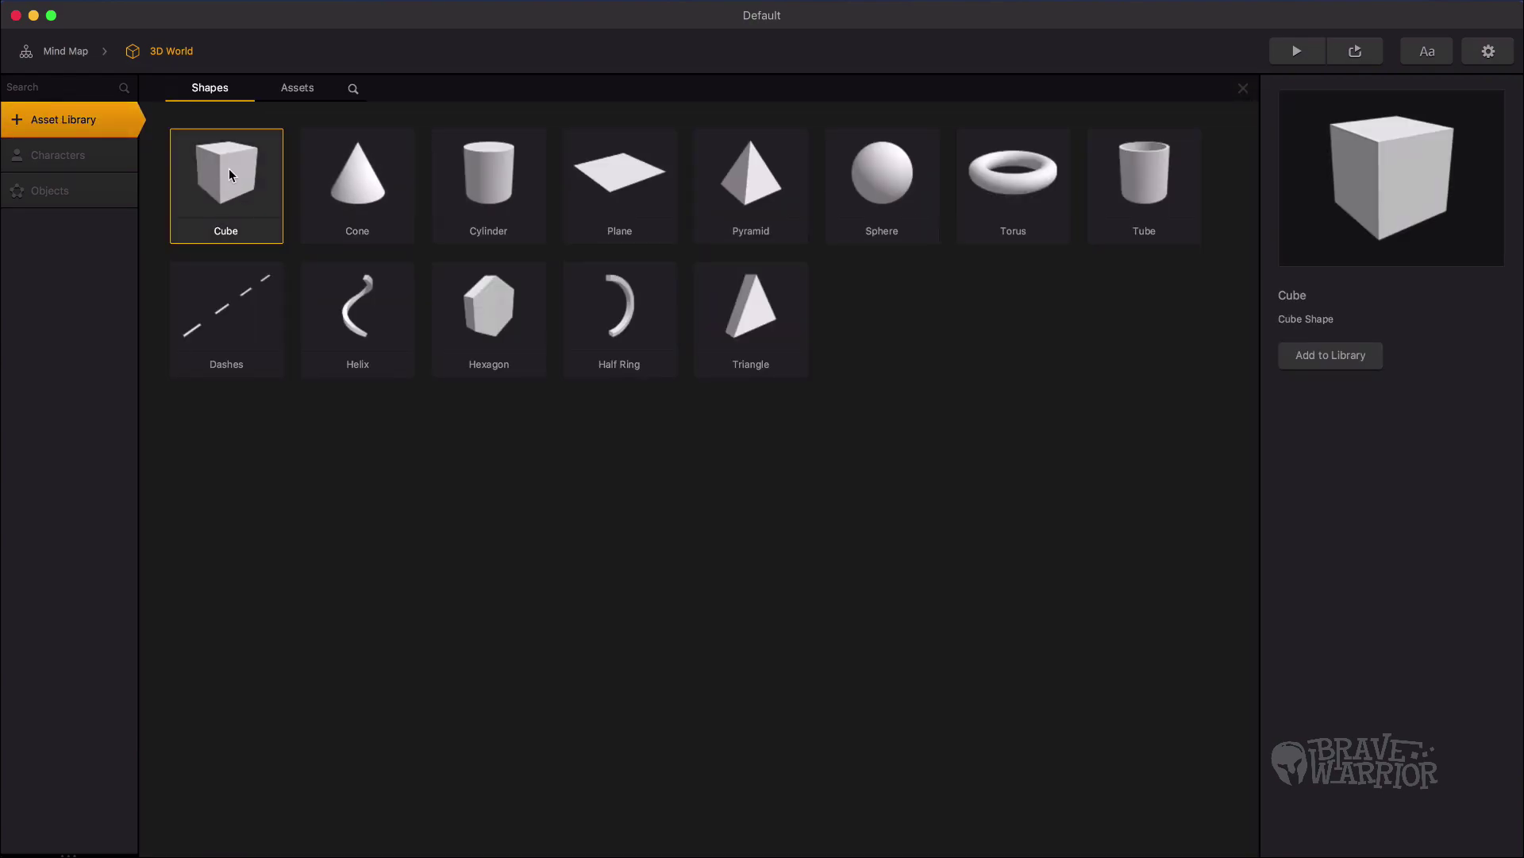
double_click(230, 170)
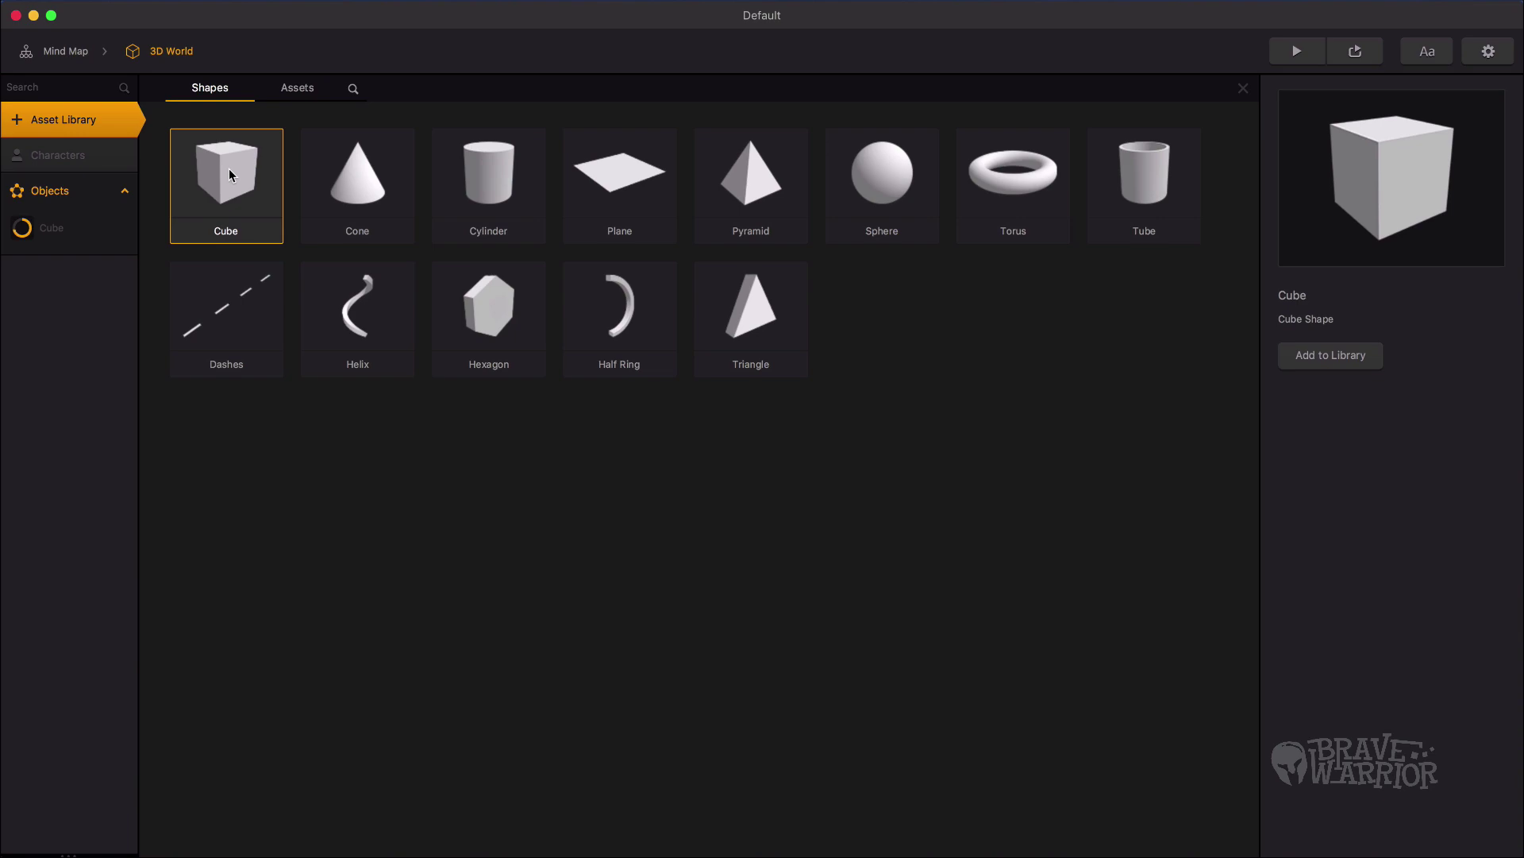
double_click(228, 174)
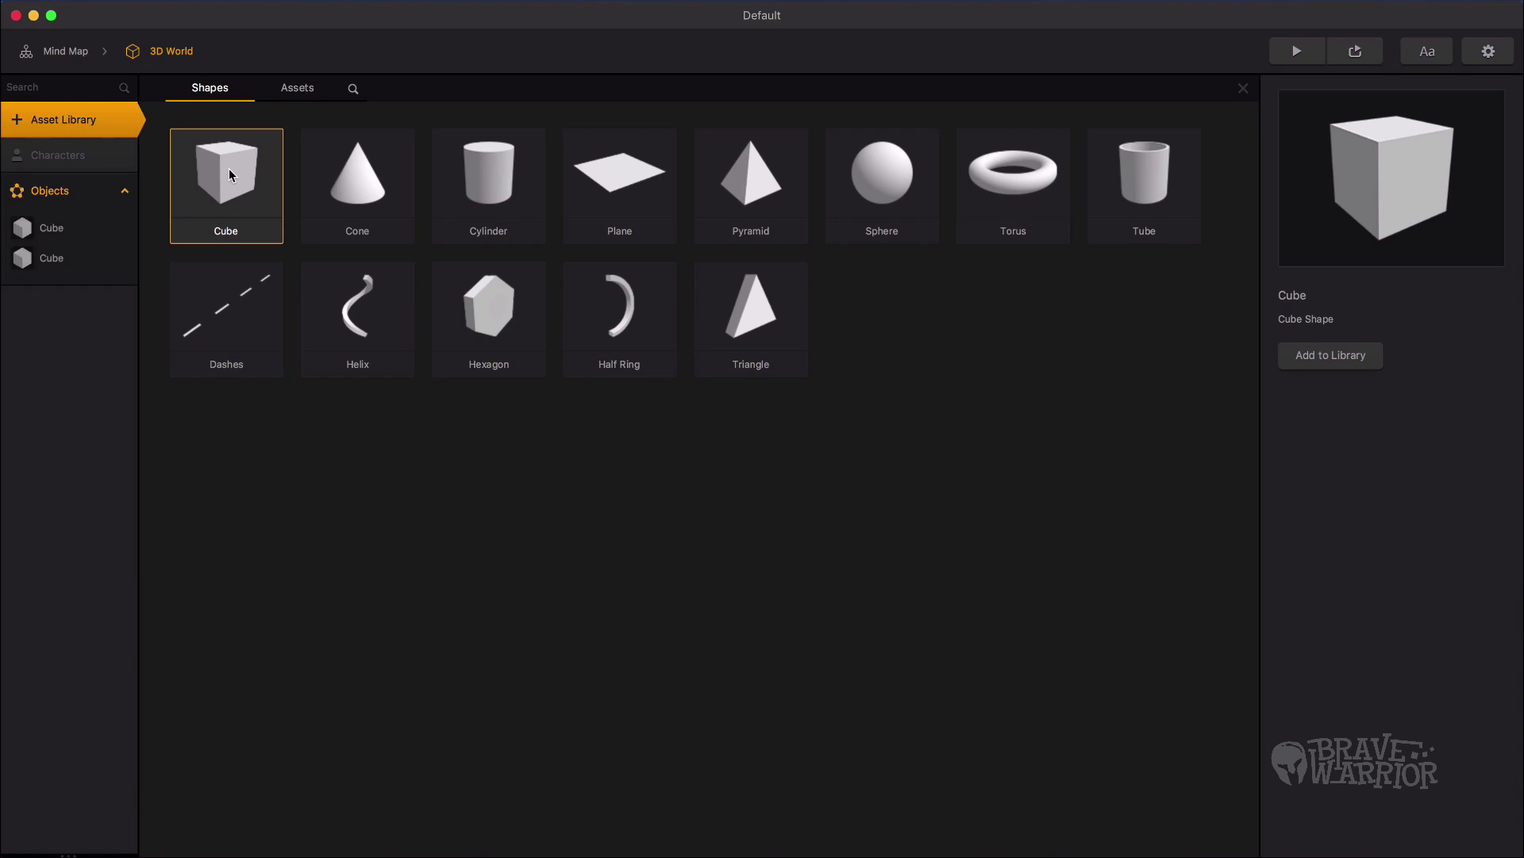
left_click(73, 118)
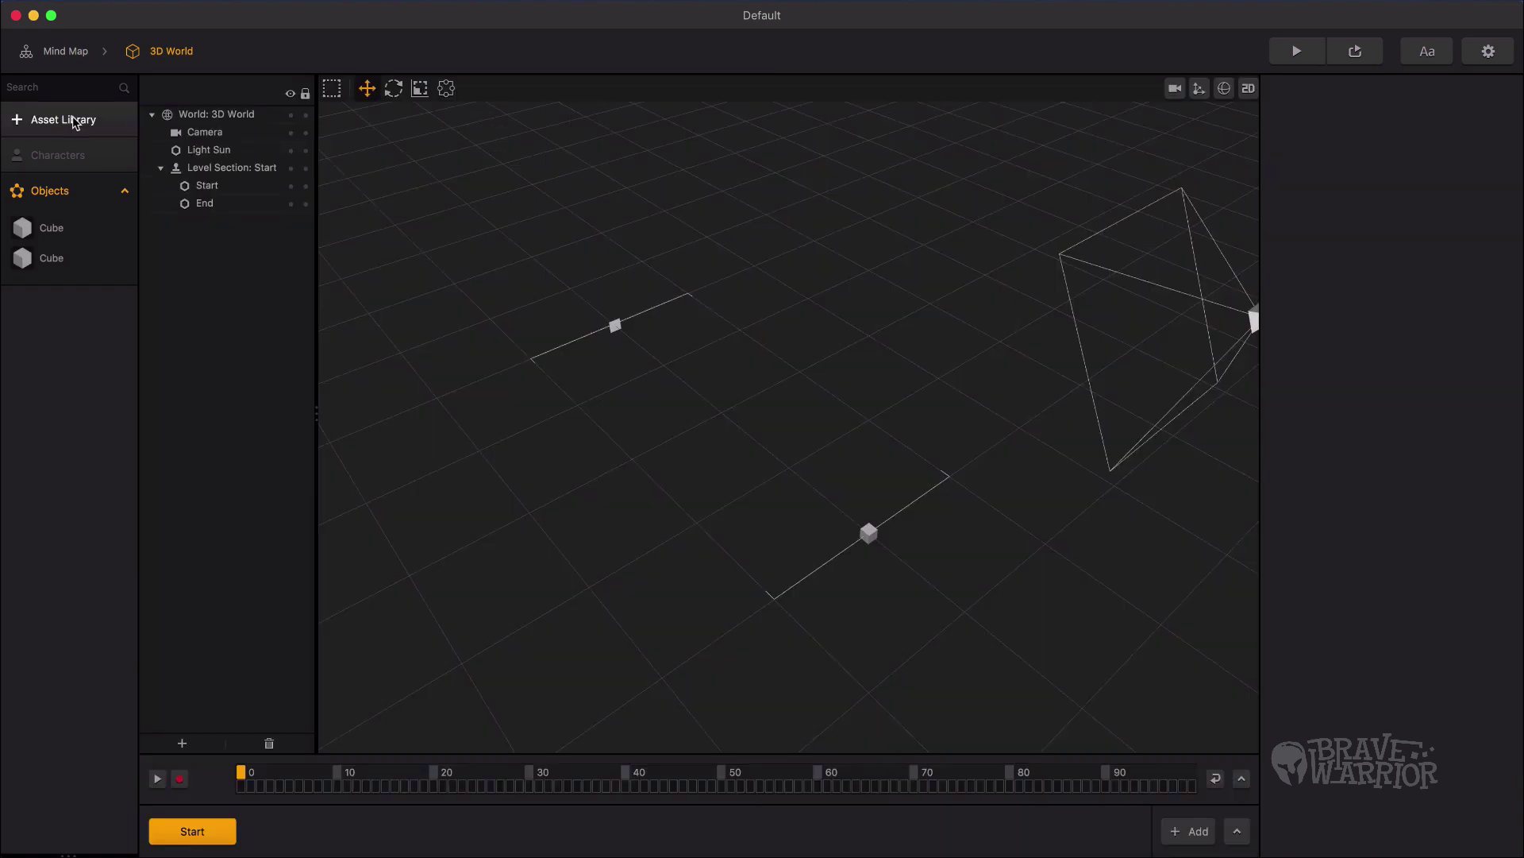
Step: Rename the second cube object as Platform
left_click(53, 261)
left_click_drag(1433, 125, 1360, 125)
type("Platform")
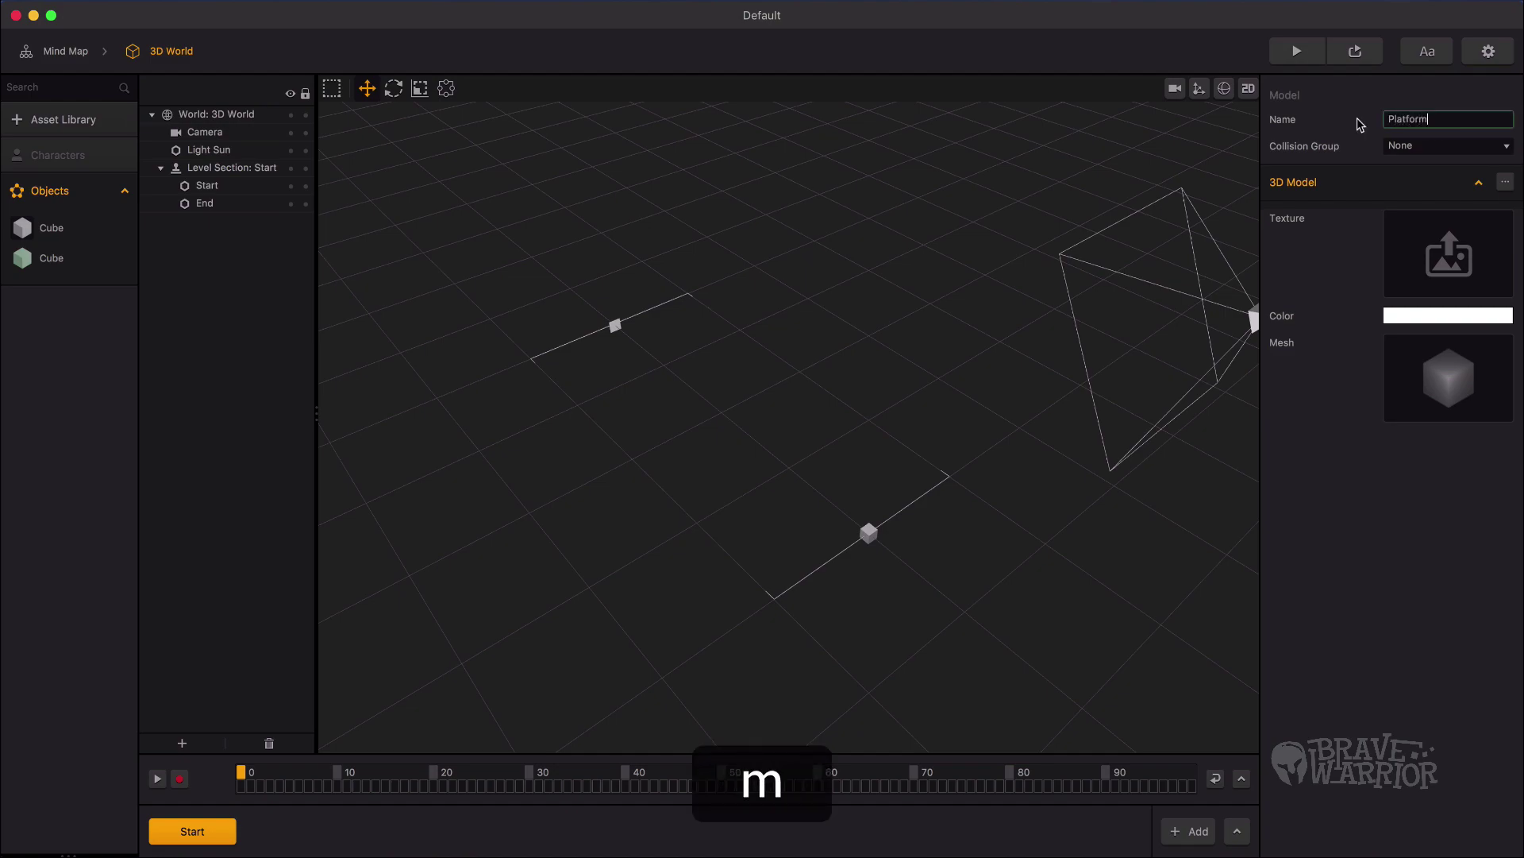
key("Return")
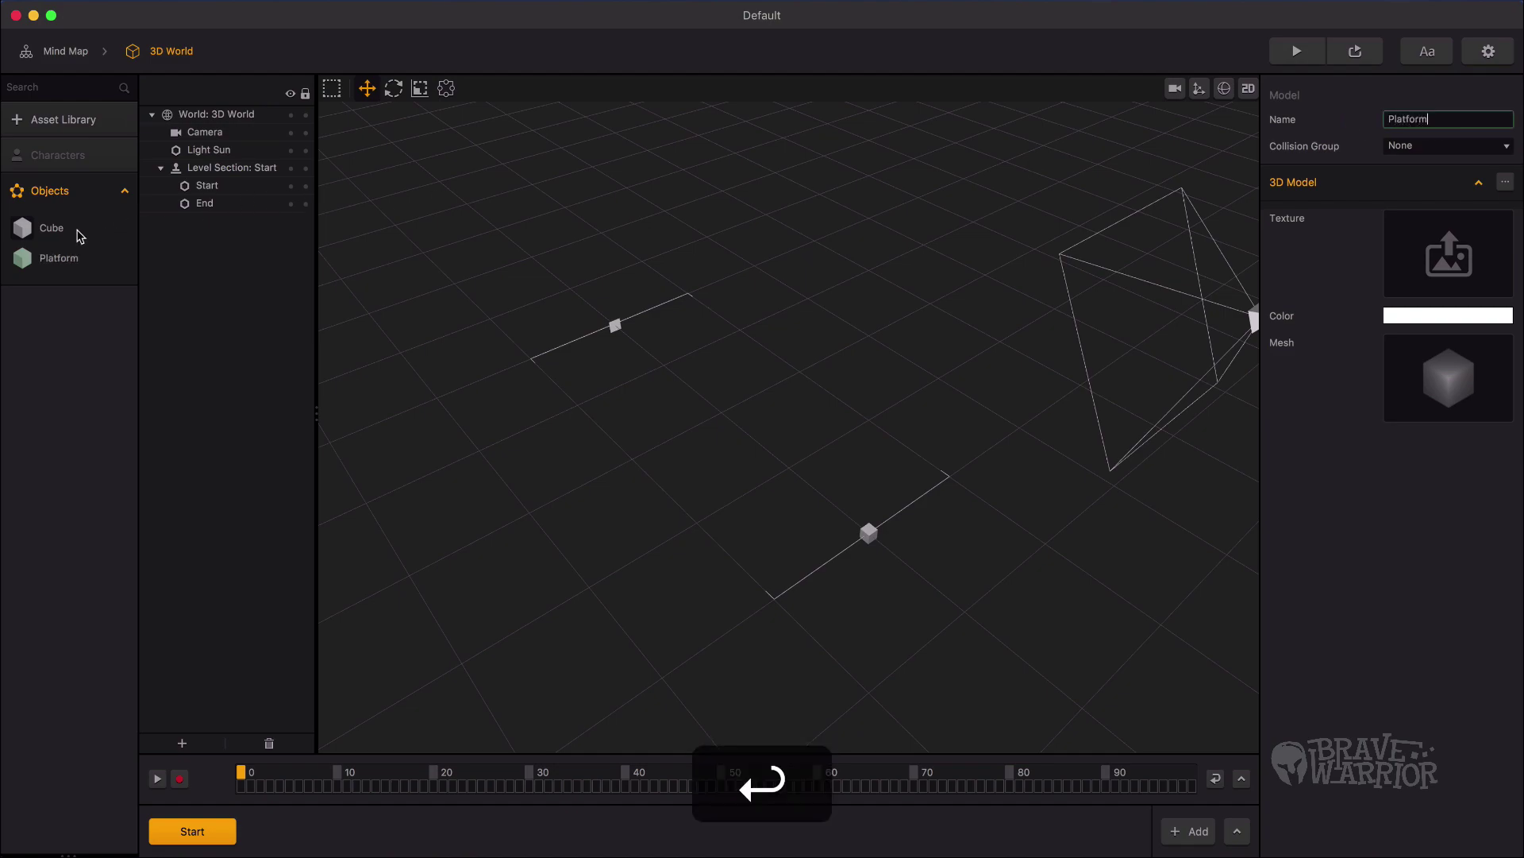
Step: Rename the remaining cube object as Actor and make it a character
left_click(51, 229)
left_click_drag(1444, 120, 1350, 125)
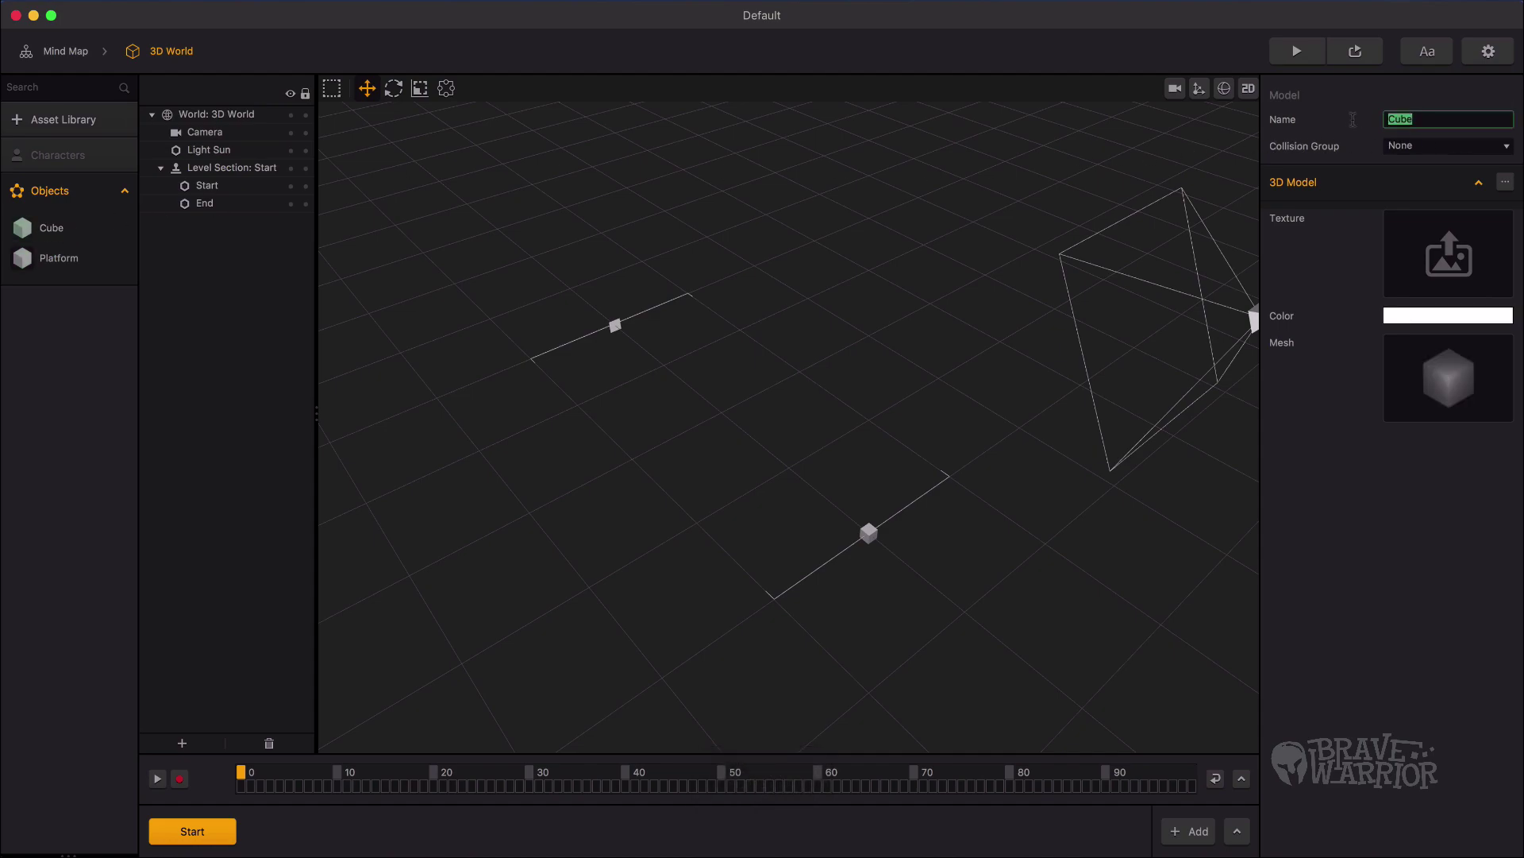
type("Actor")
key("Return")
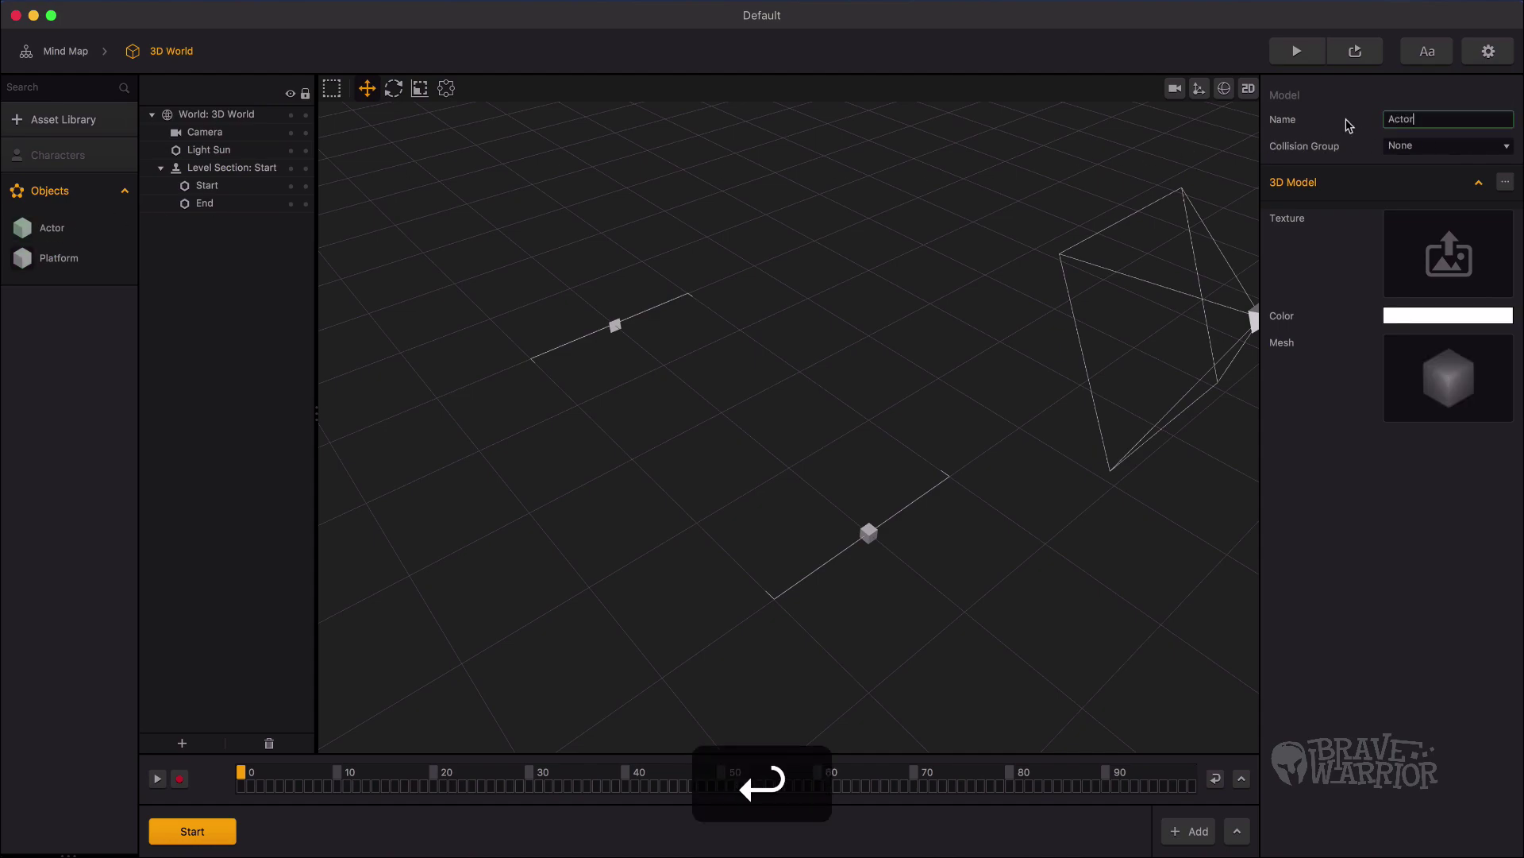
mouse_move(32, 228)
left_mouse_down()
mouse_move(83, 211)
mouse_move(69, 161)
left_mouse_up()
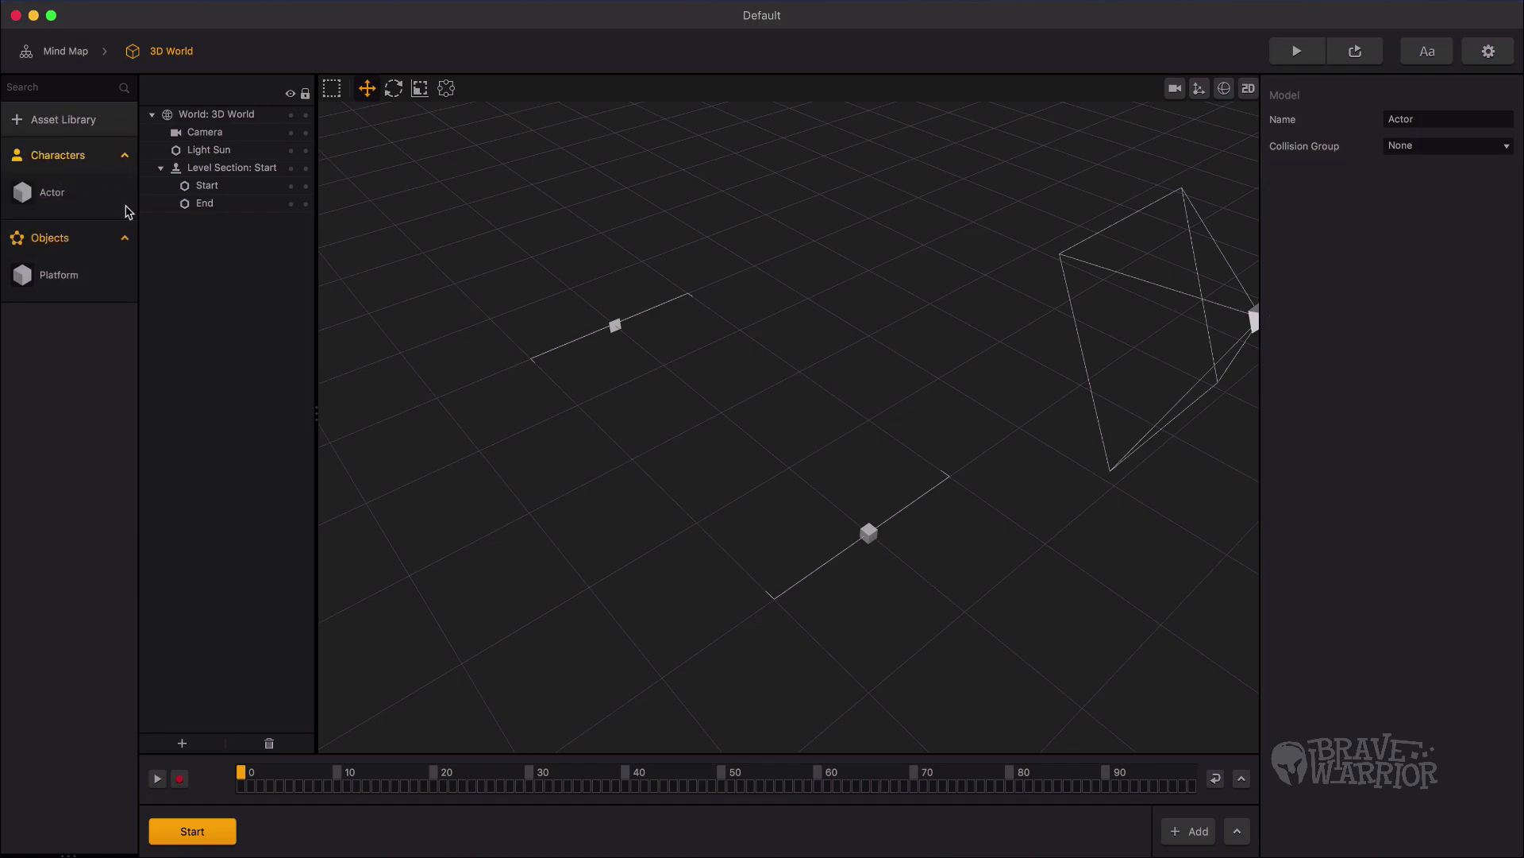
Step: Change the Platform object's color to bright pink-magenta
left_click(64, 277)
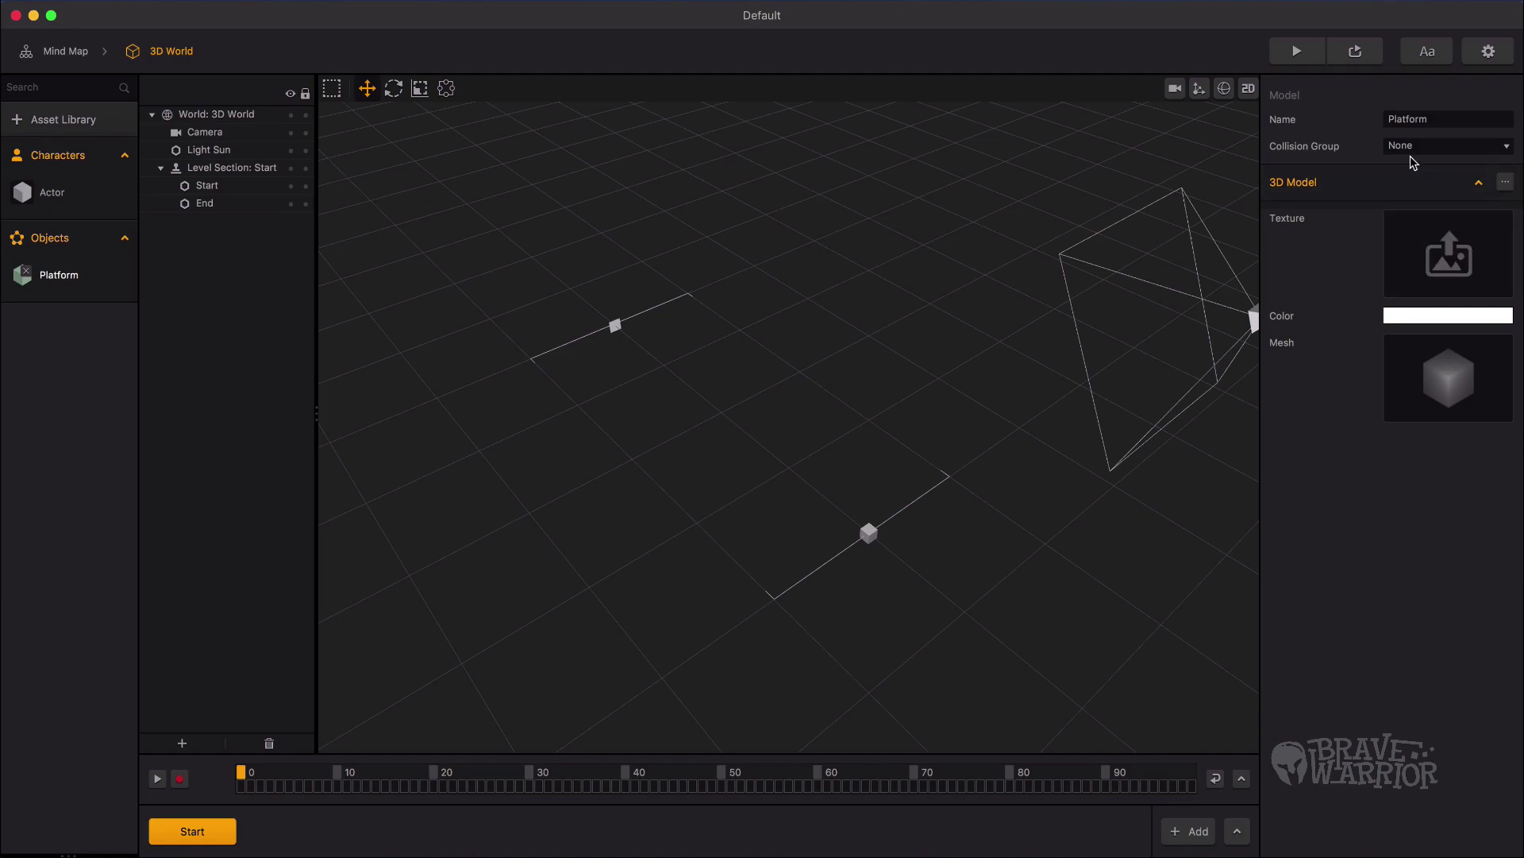
left_click(1424, 317)
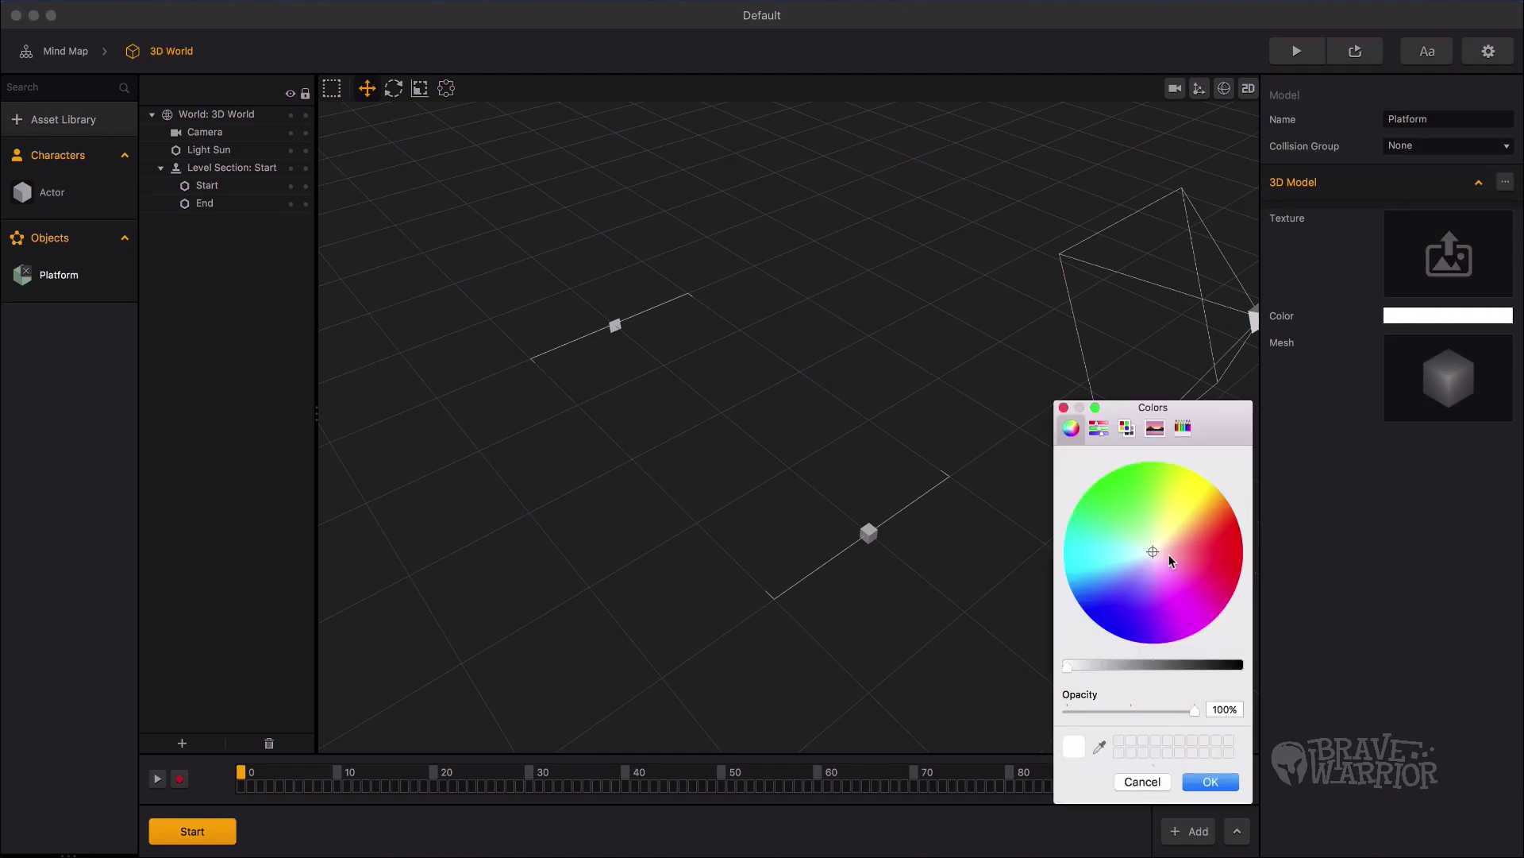
mouse_move(1169, 556)
left_mouse_down()
mouse_move(1137, 508)
mouse_move(1157, 510)
mouse_move(1202, 605)
mouse_move(1176, 612)
mouse_move(1181, 582)
left_mouse_up()
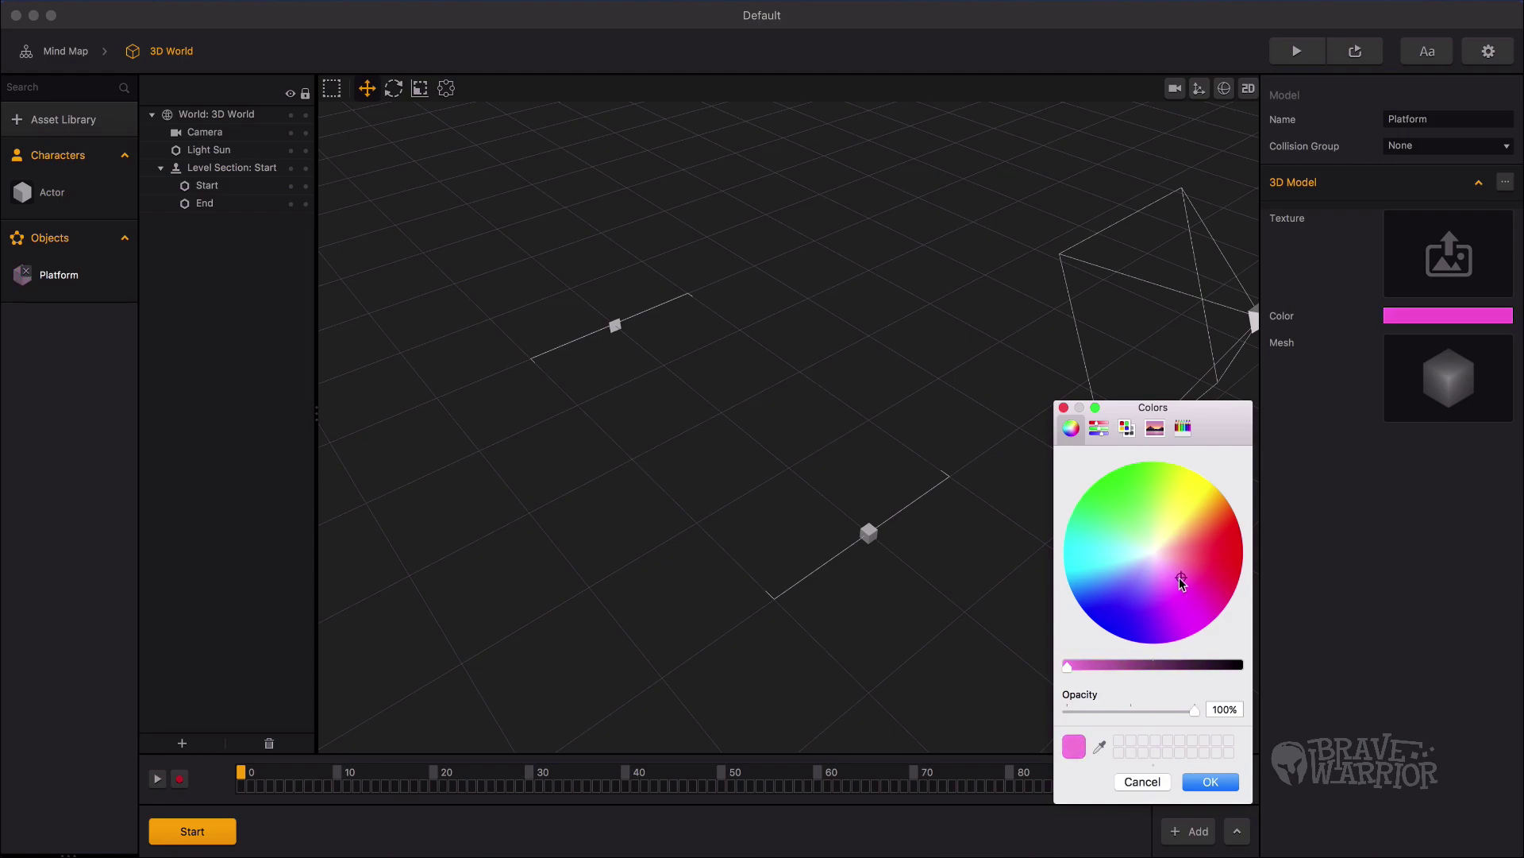
key("Return")
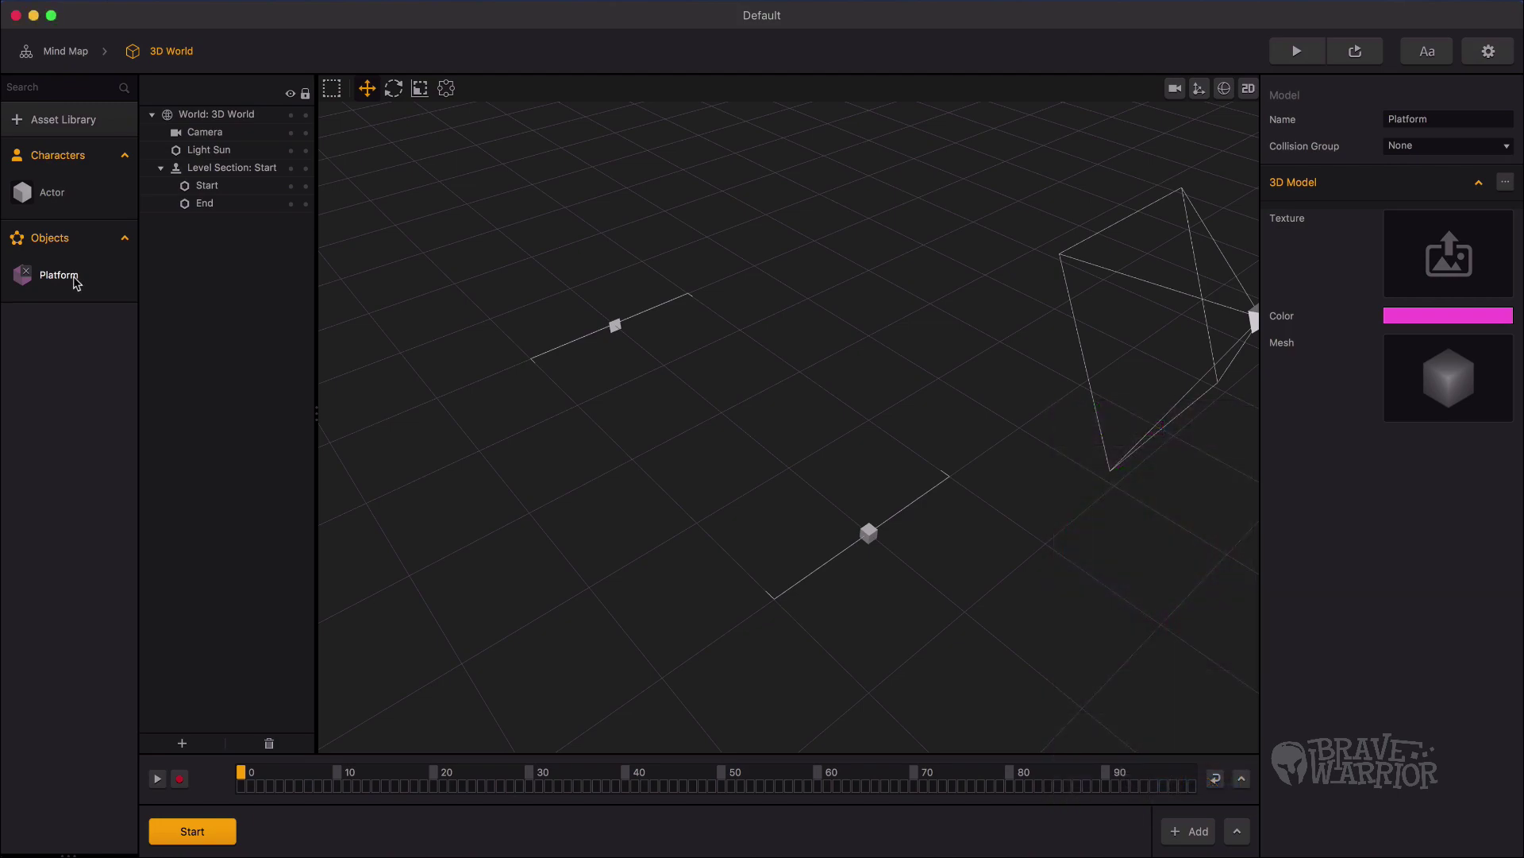
Step: Place the Platform in the 3D scene at position 0, 0, 0
left_click_drag(75, 280, 723, 412)
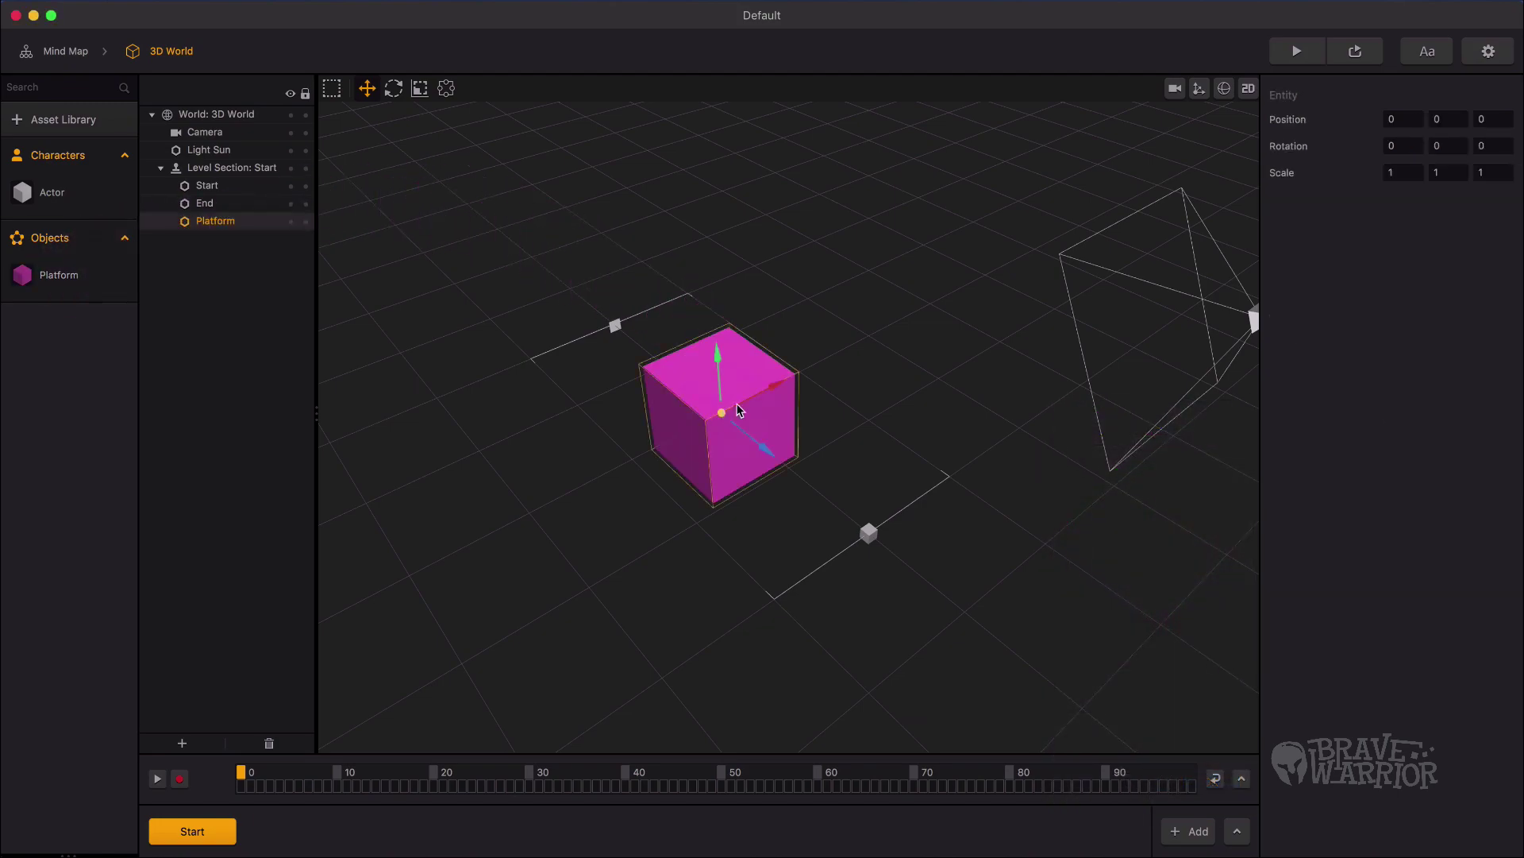
key("space")
left_click_drag(845, 410, 747, 397)
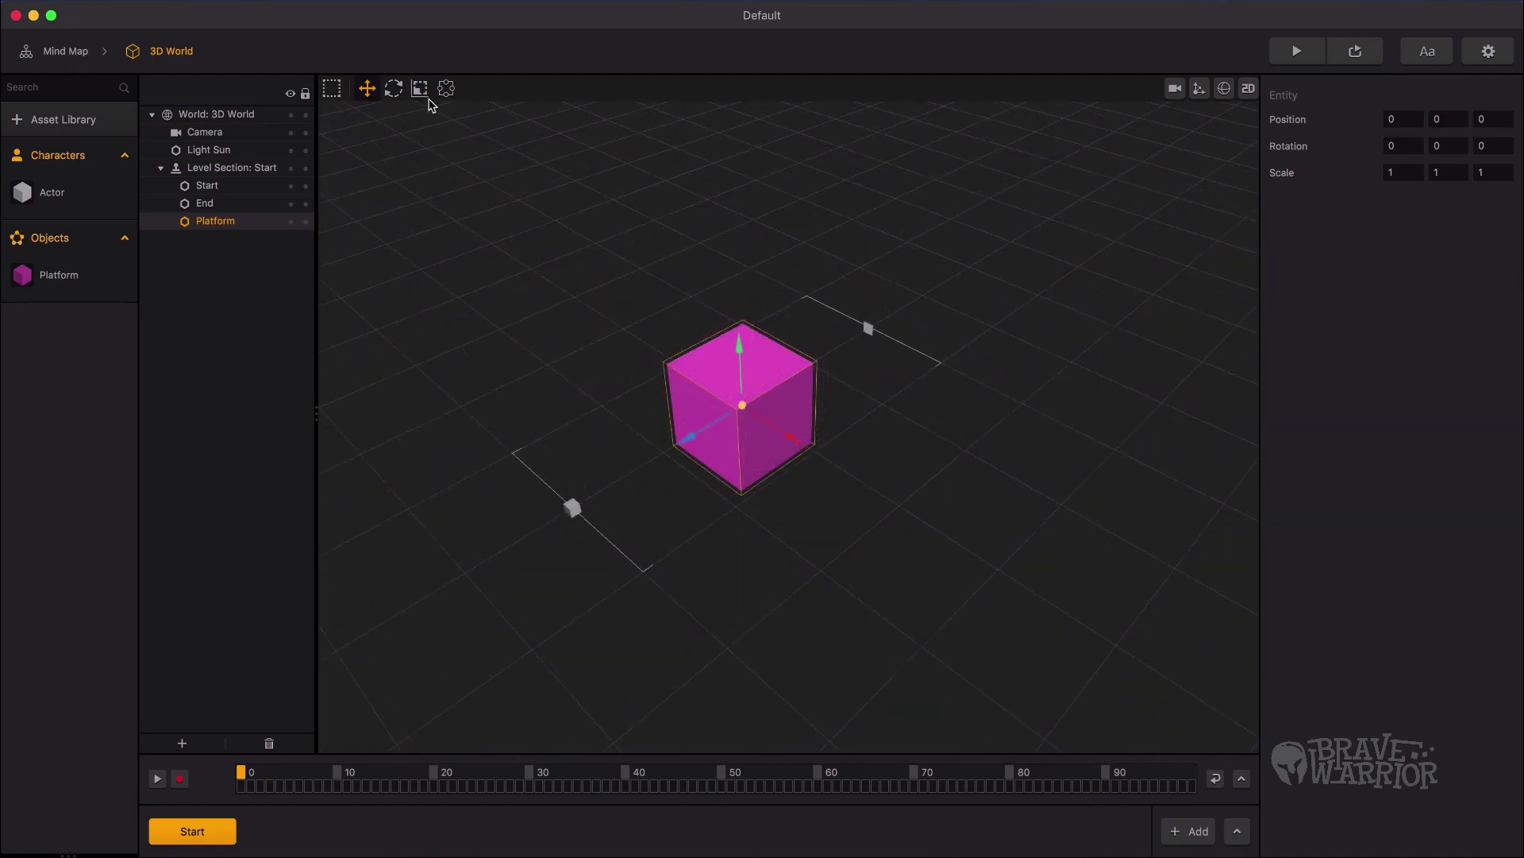
Step: Scale the Platform into a flat slab of about 2.61 × 0.35 × 4.76 and lower it beneath the start and end markers
left_click(420, 89)
left_click_drag(739, 351, 740, 390)
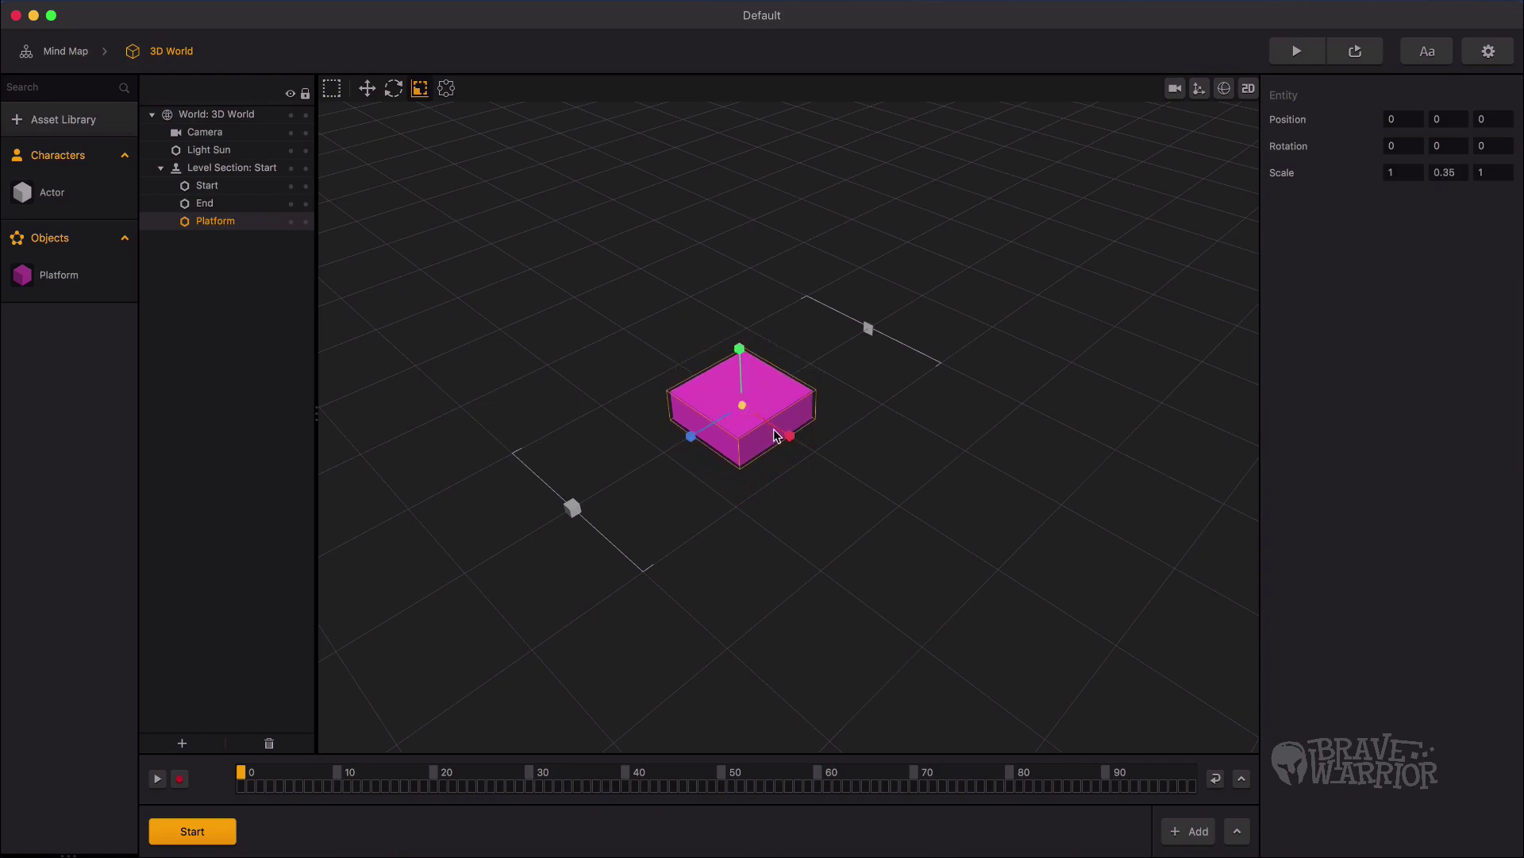
left_click_drag(788, 437, 848, 490)
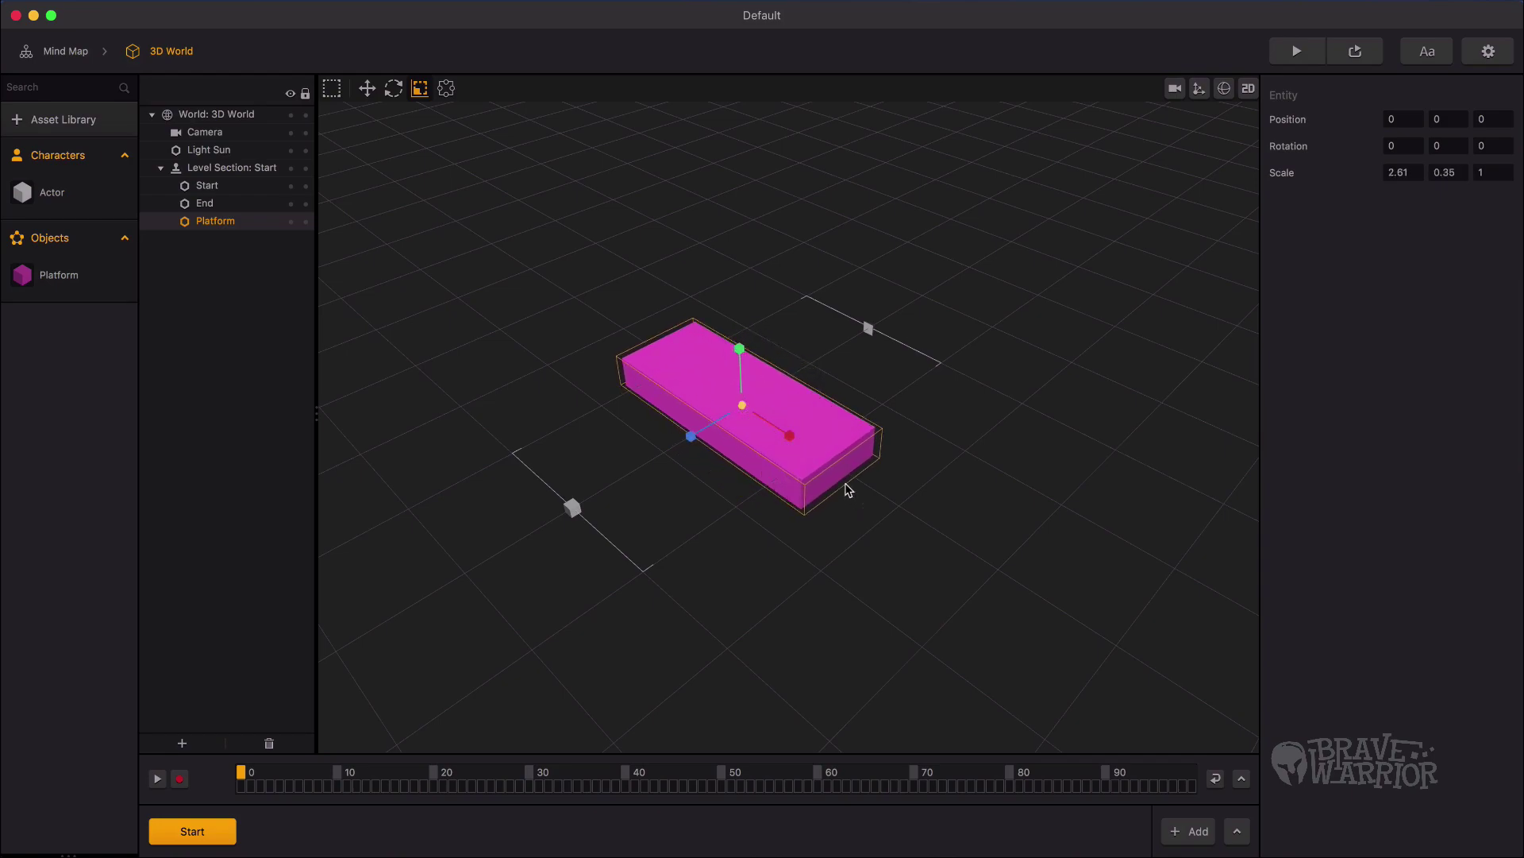
left_click_drag(693, 438, 426, 524)
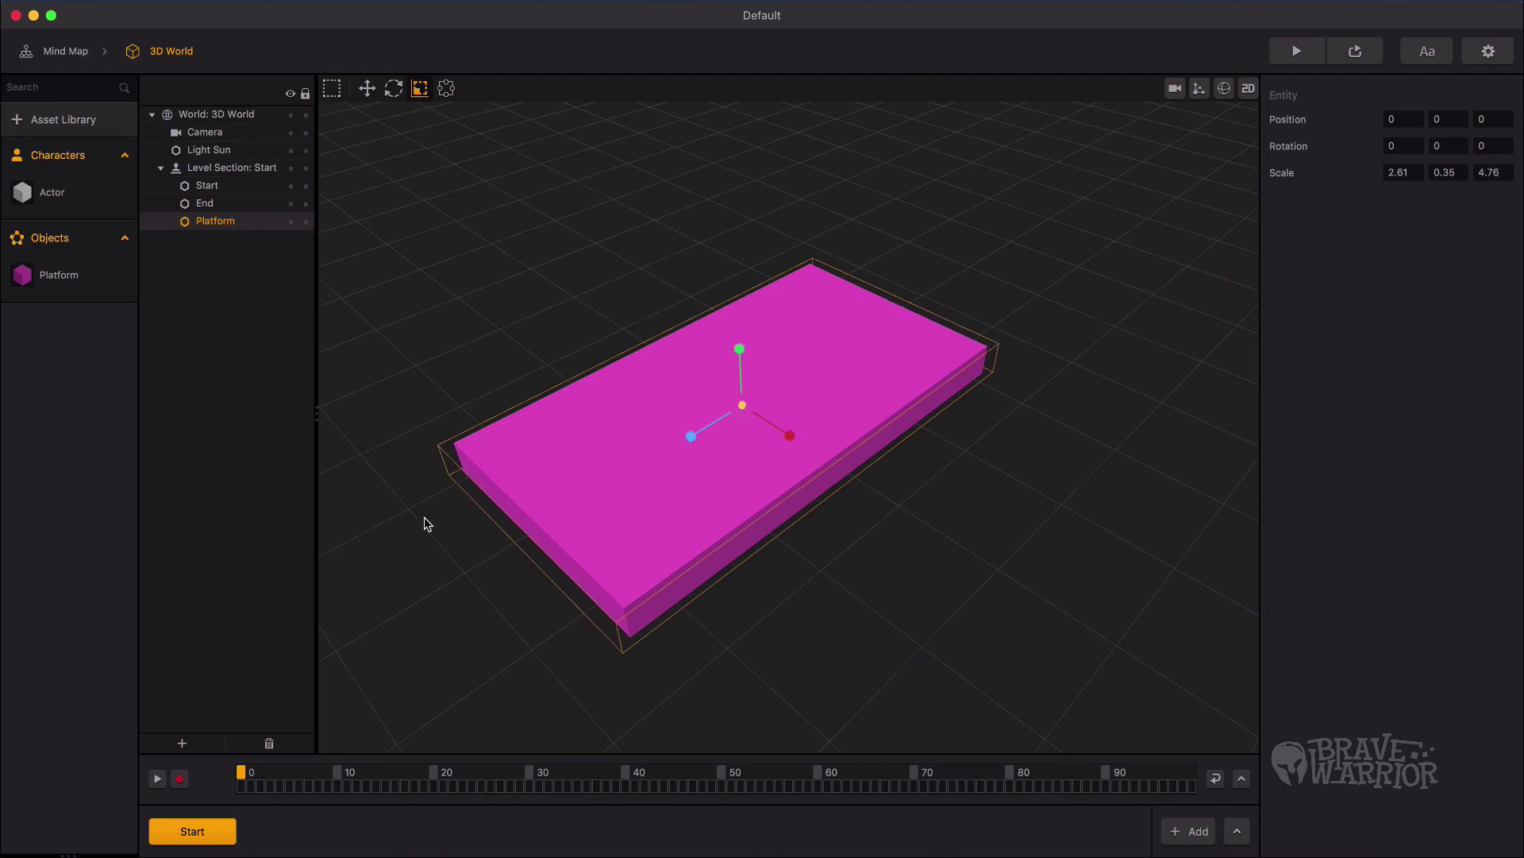
left_click_drag(739, 349, 813, 394)
left_click(367, 90)
key("space")
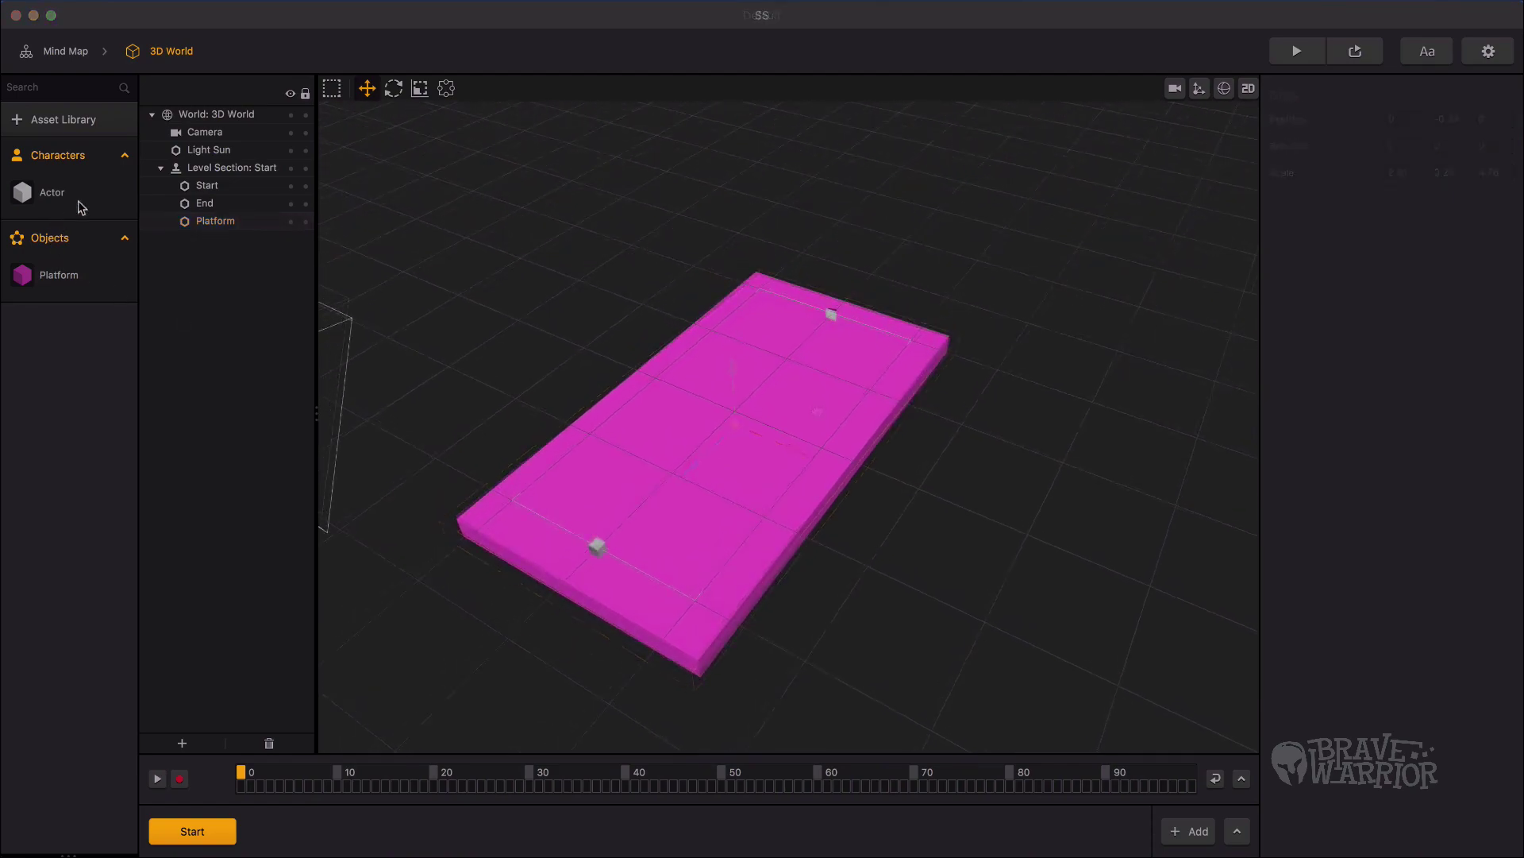
Step: Place the Actor above the platform, scaled uniformly to about 0.52 and raised to a Y position of about 1.23
left_click_drag(57, 200, 659, 442)
left_click(421, 89)
right_click_drag(703, 437, 766, 389)
middle_click_drag(766, 389, 771, 376)
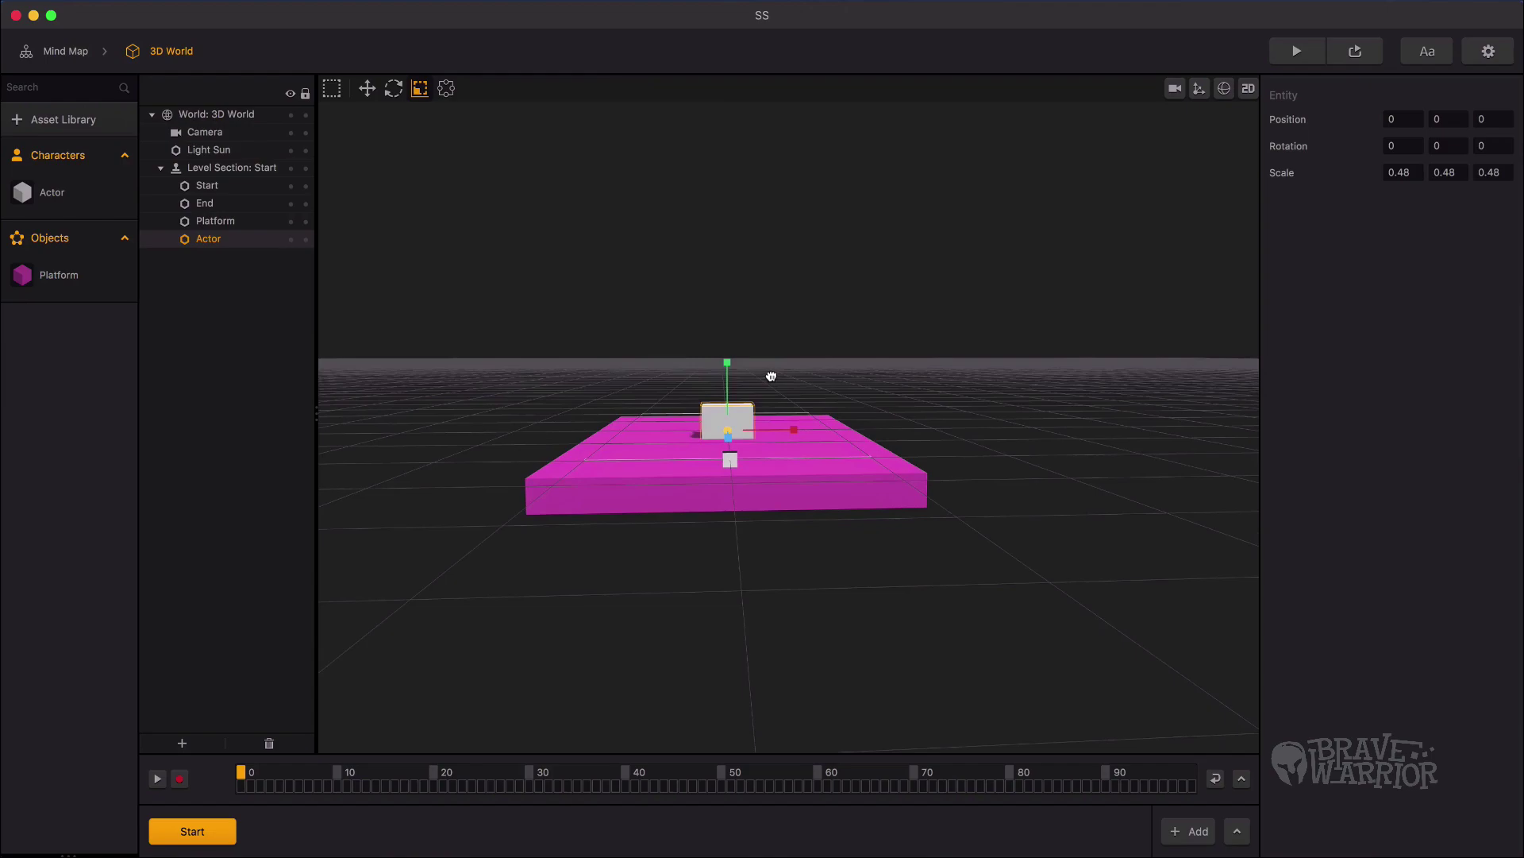
middle_click_drag(729, 433, 794, 400)
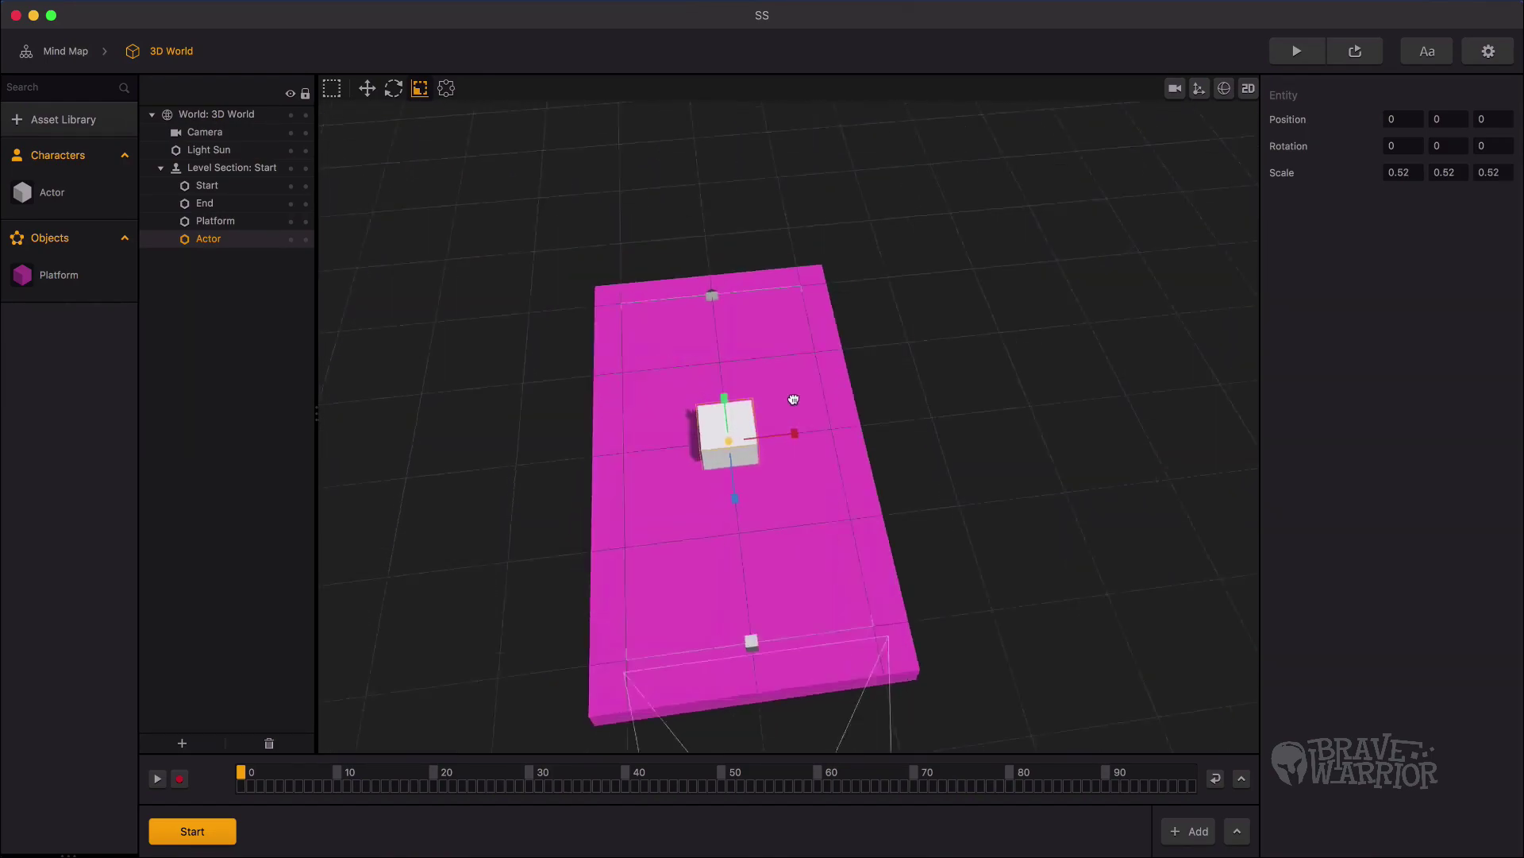
middle_click_drag(794, 399, 836, 384)
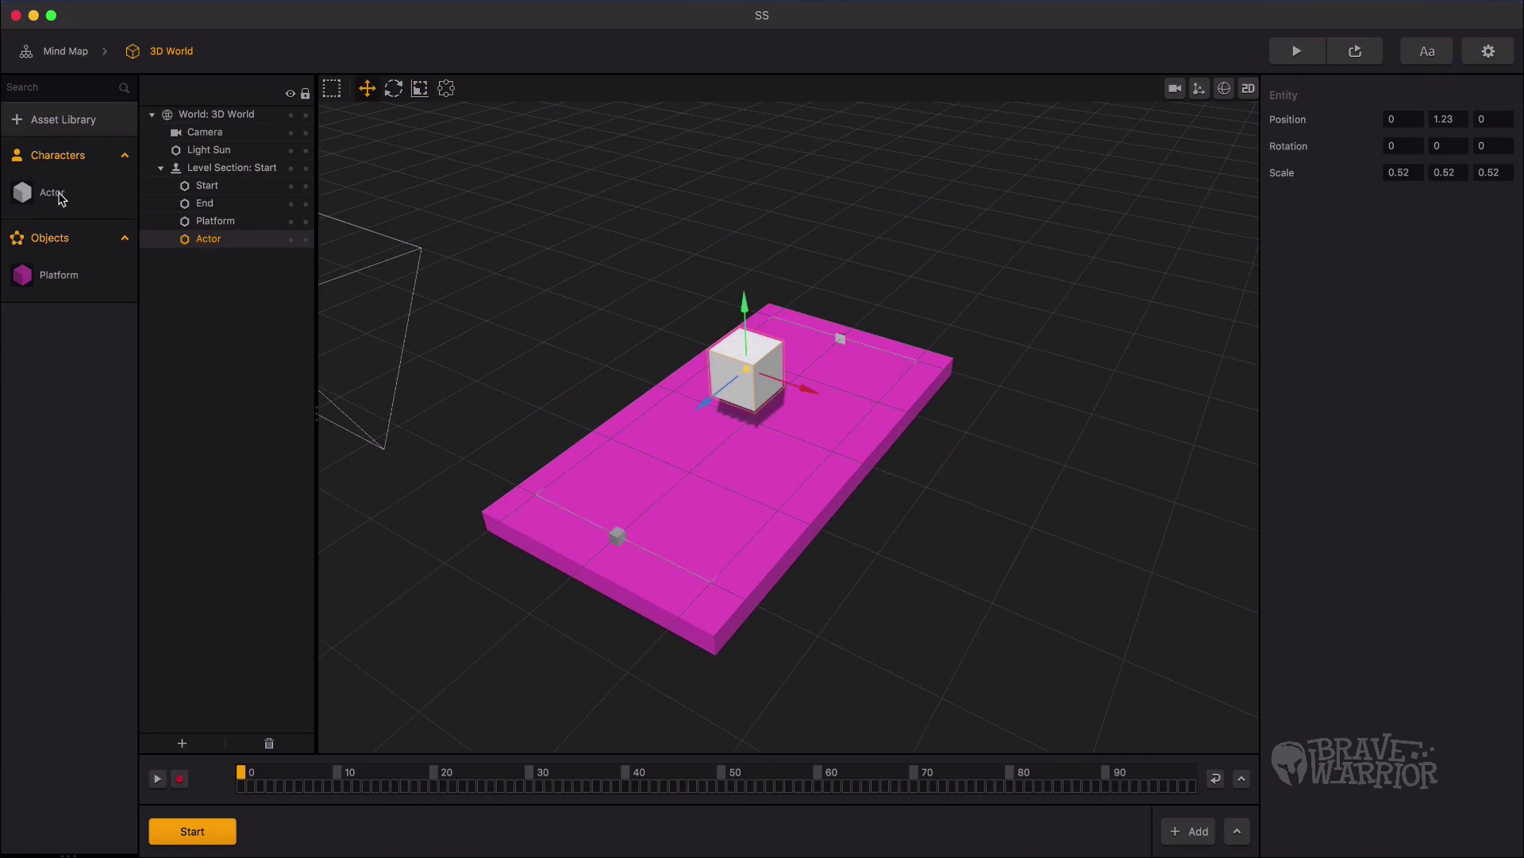
Step: Open the Actor's node map and enable physics on its Start node
double_click(59, 193)
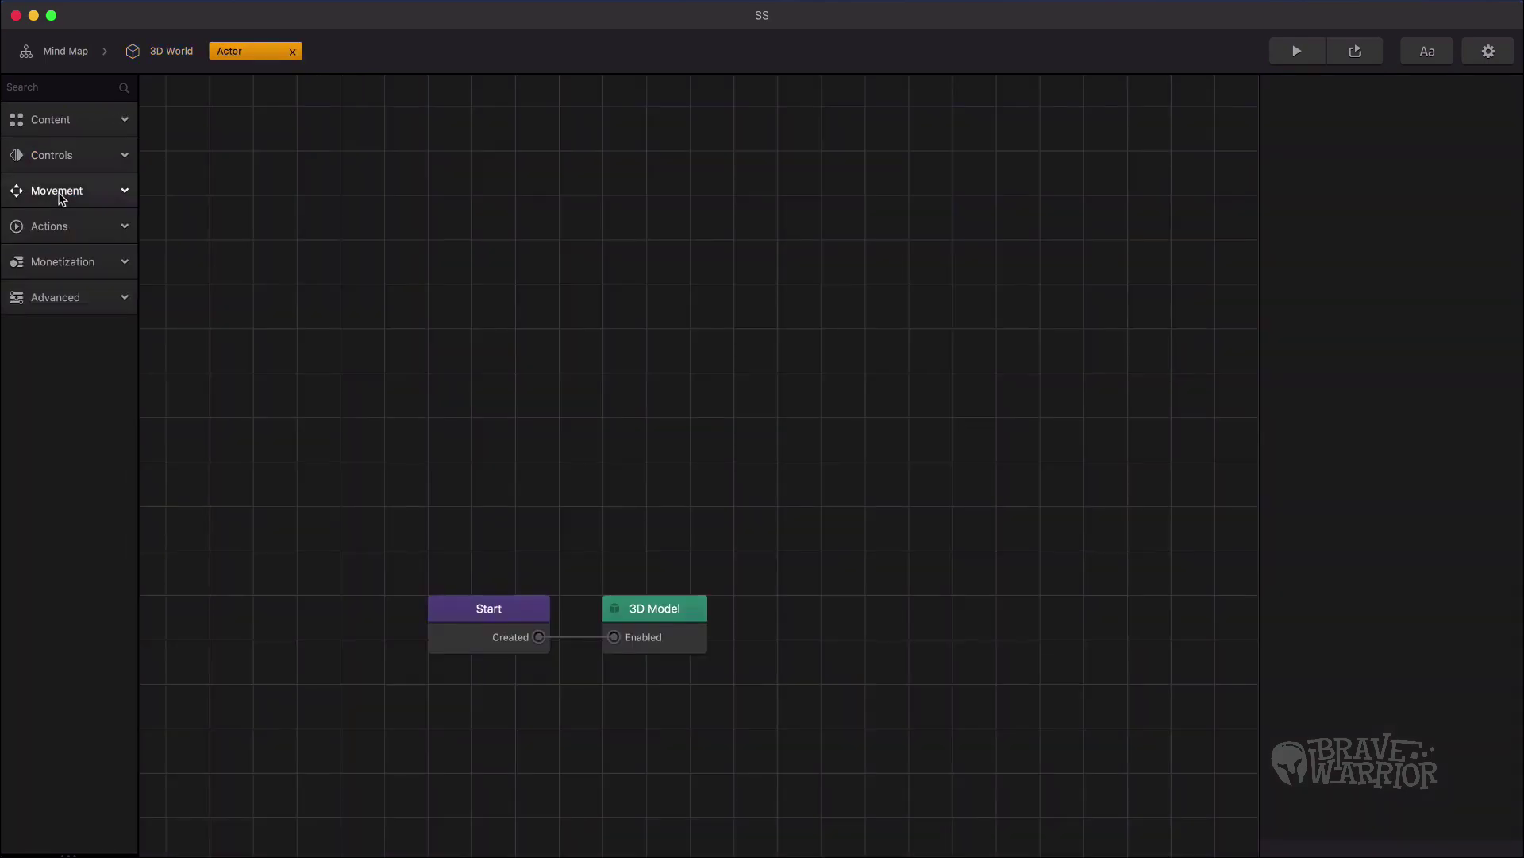
left_click(483, 633)
scroll(575, 428, "down", 5)
left_click(501, 385)
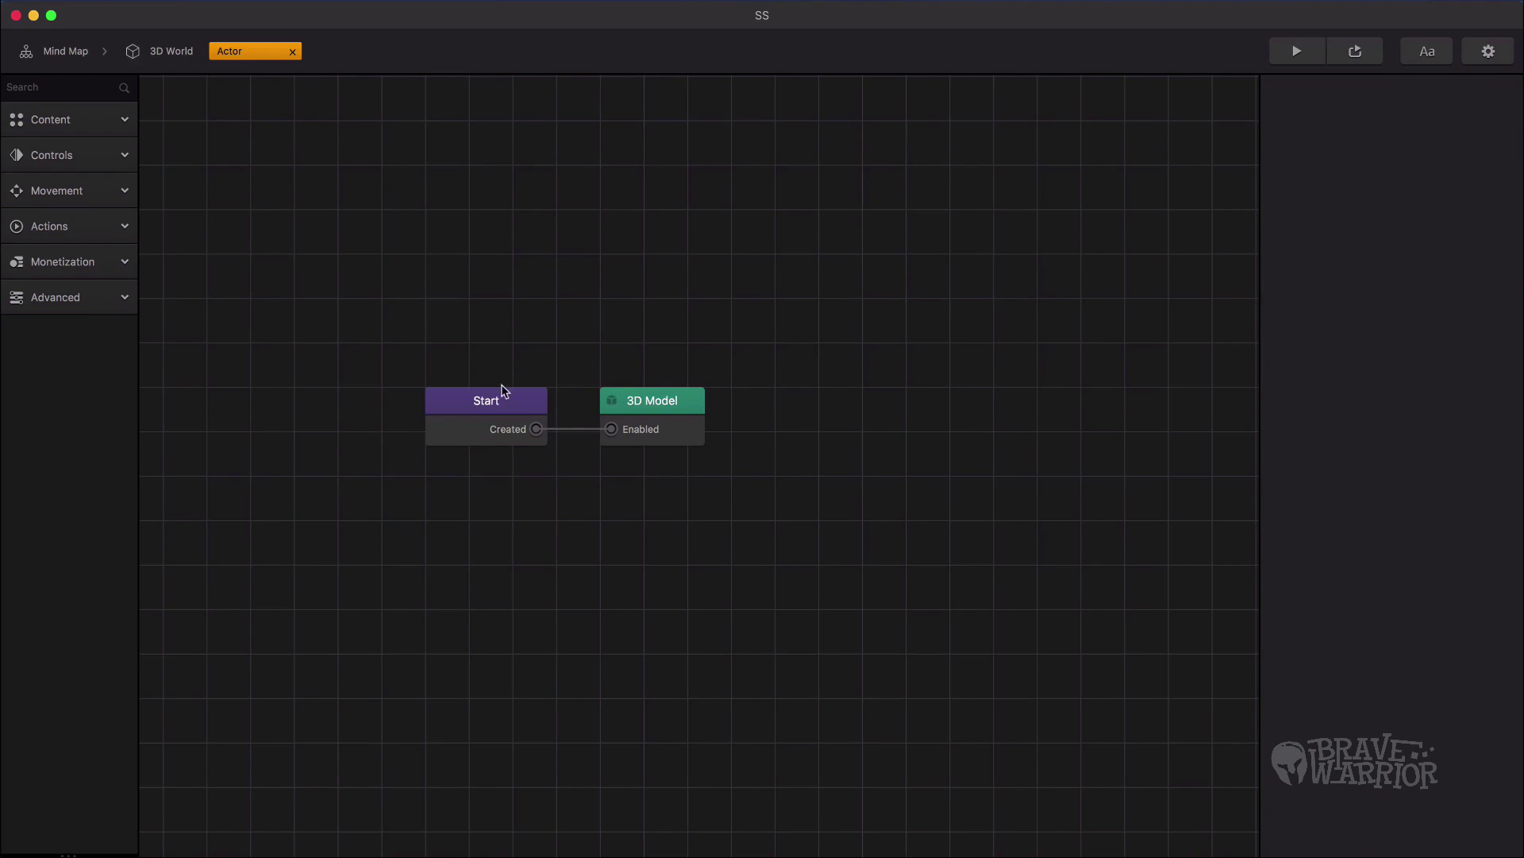
left_click(501, 390)
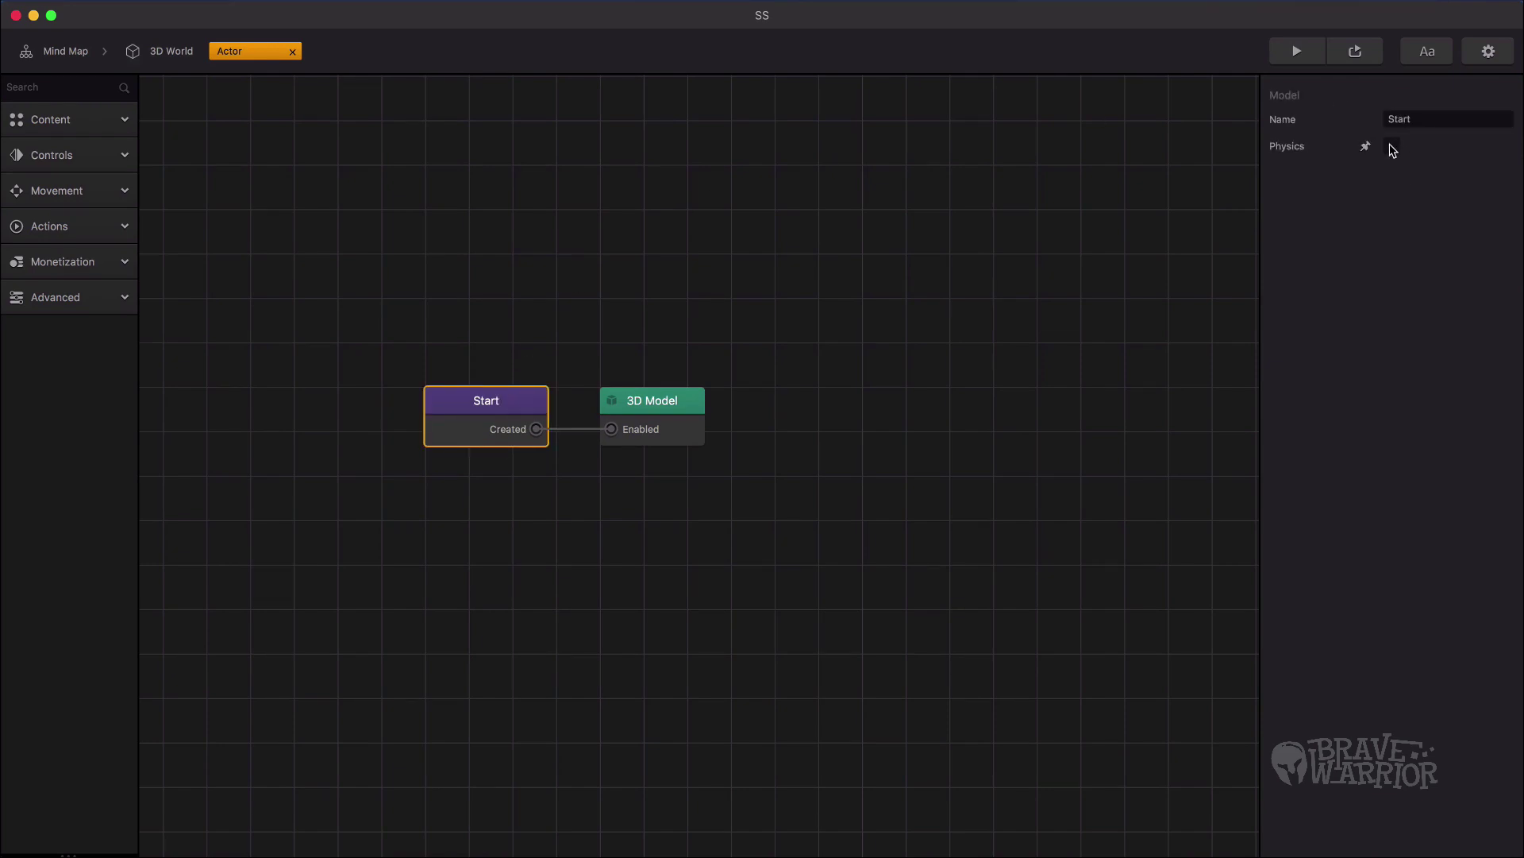
left_click(1392, 147)
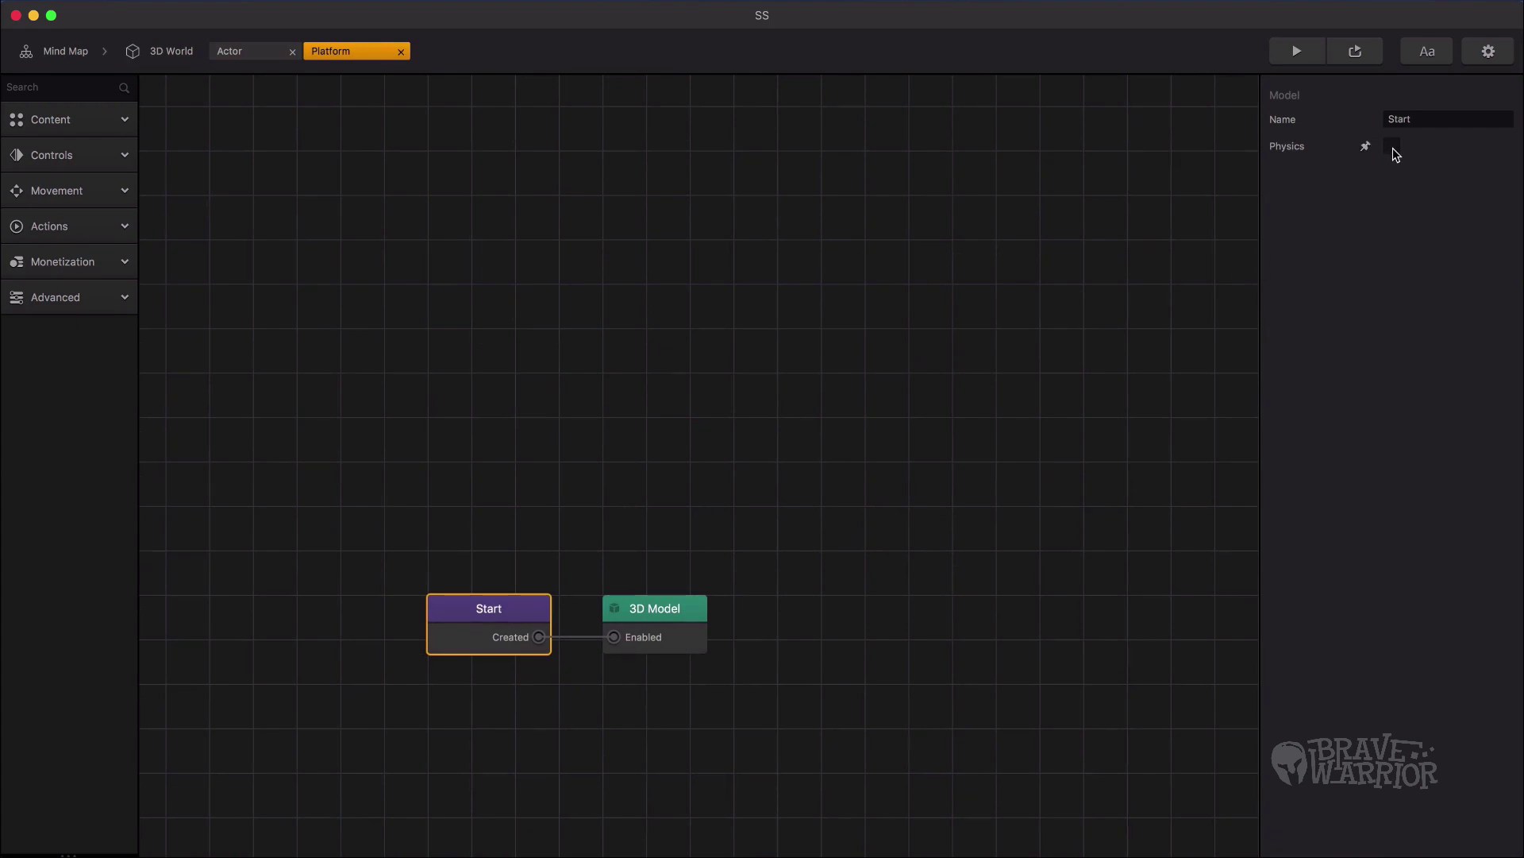
Step: Enable physics on the Platform's Start node and change its physics object type
left_click(1392, 147)
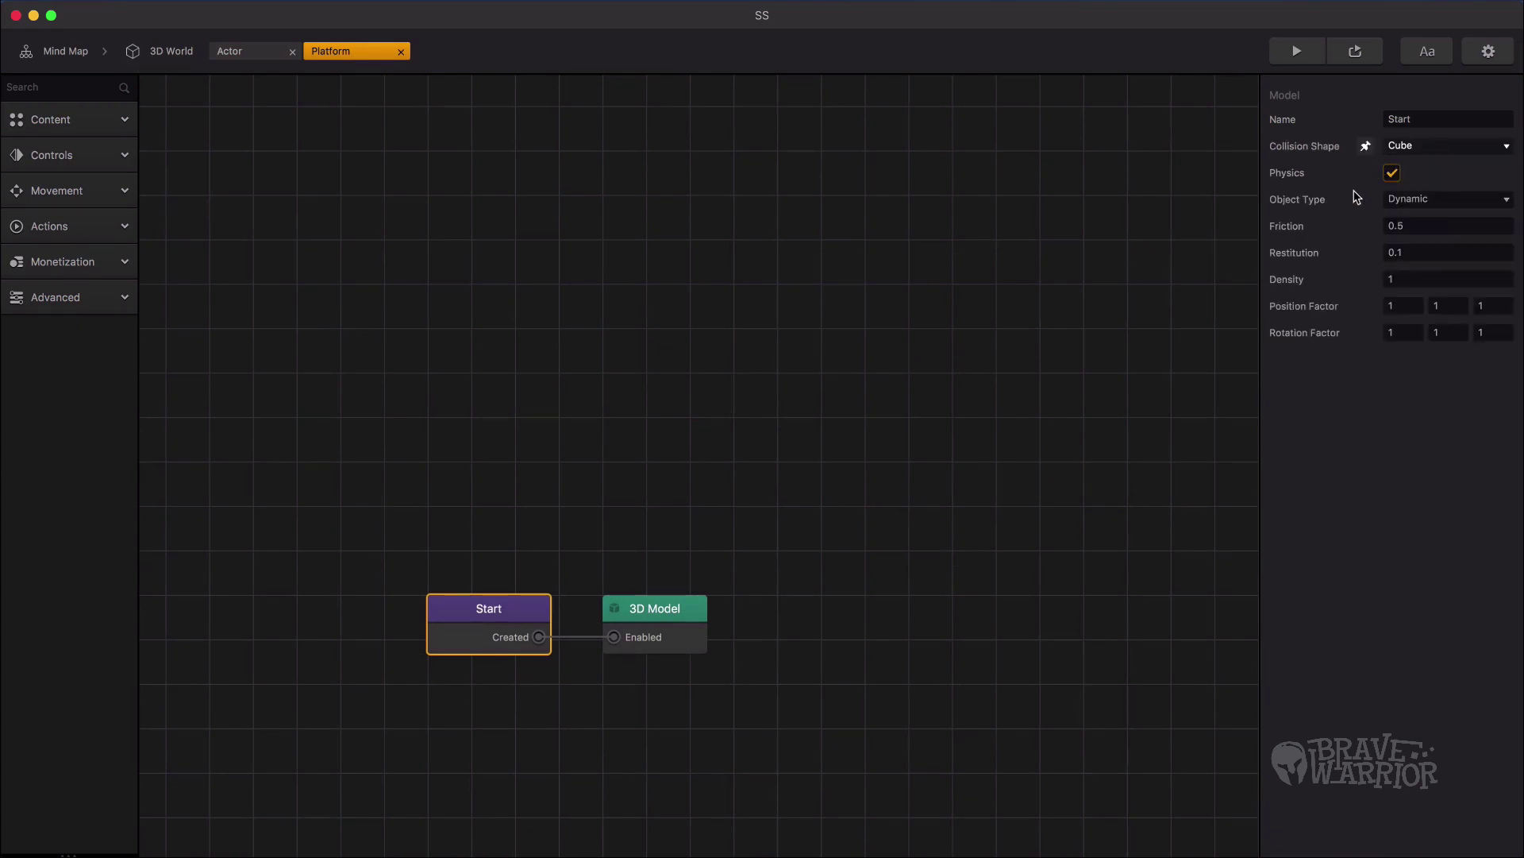
left_click(1410, 204)
left_click(1414, 216)
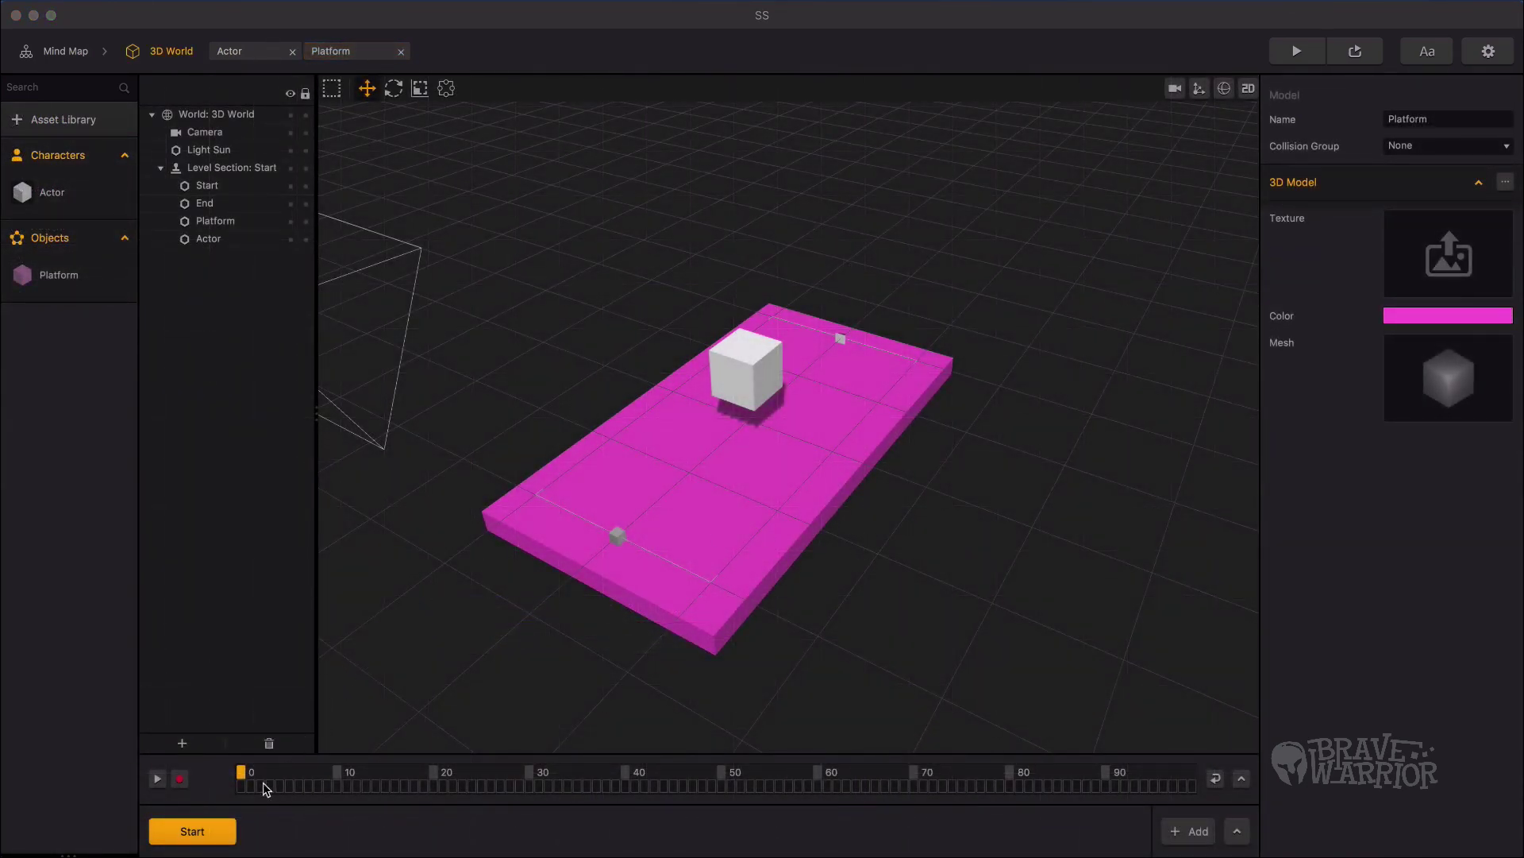
Step: Duplicate the Start scene of the 3D World and switch back to the original scene
left_click(210, 829)
key("d")
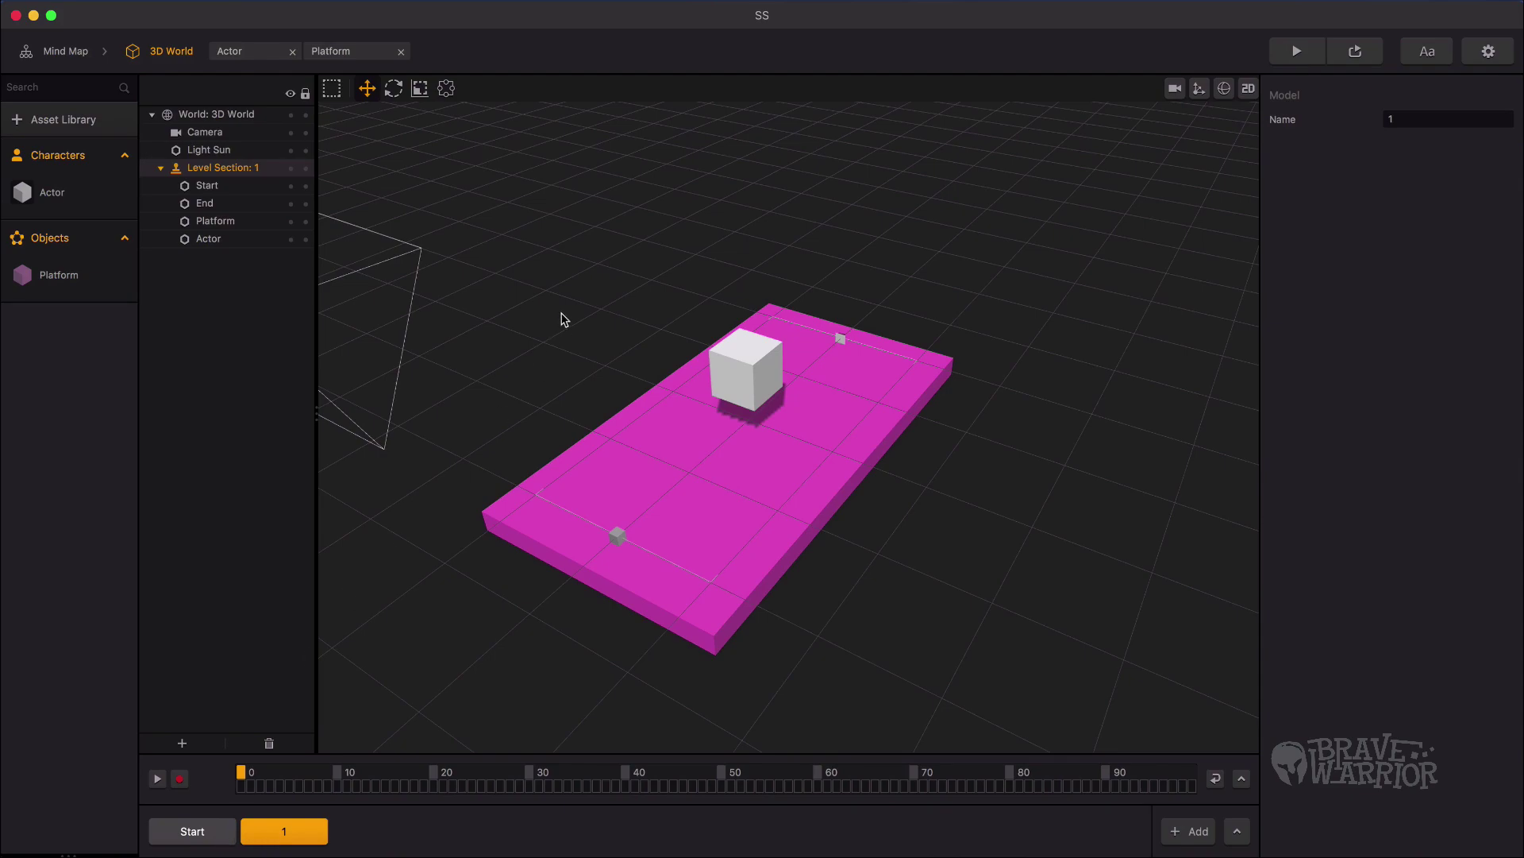
left_click(203, 835)
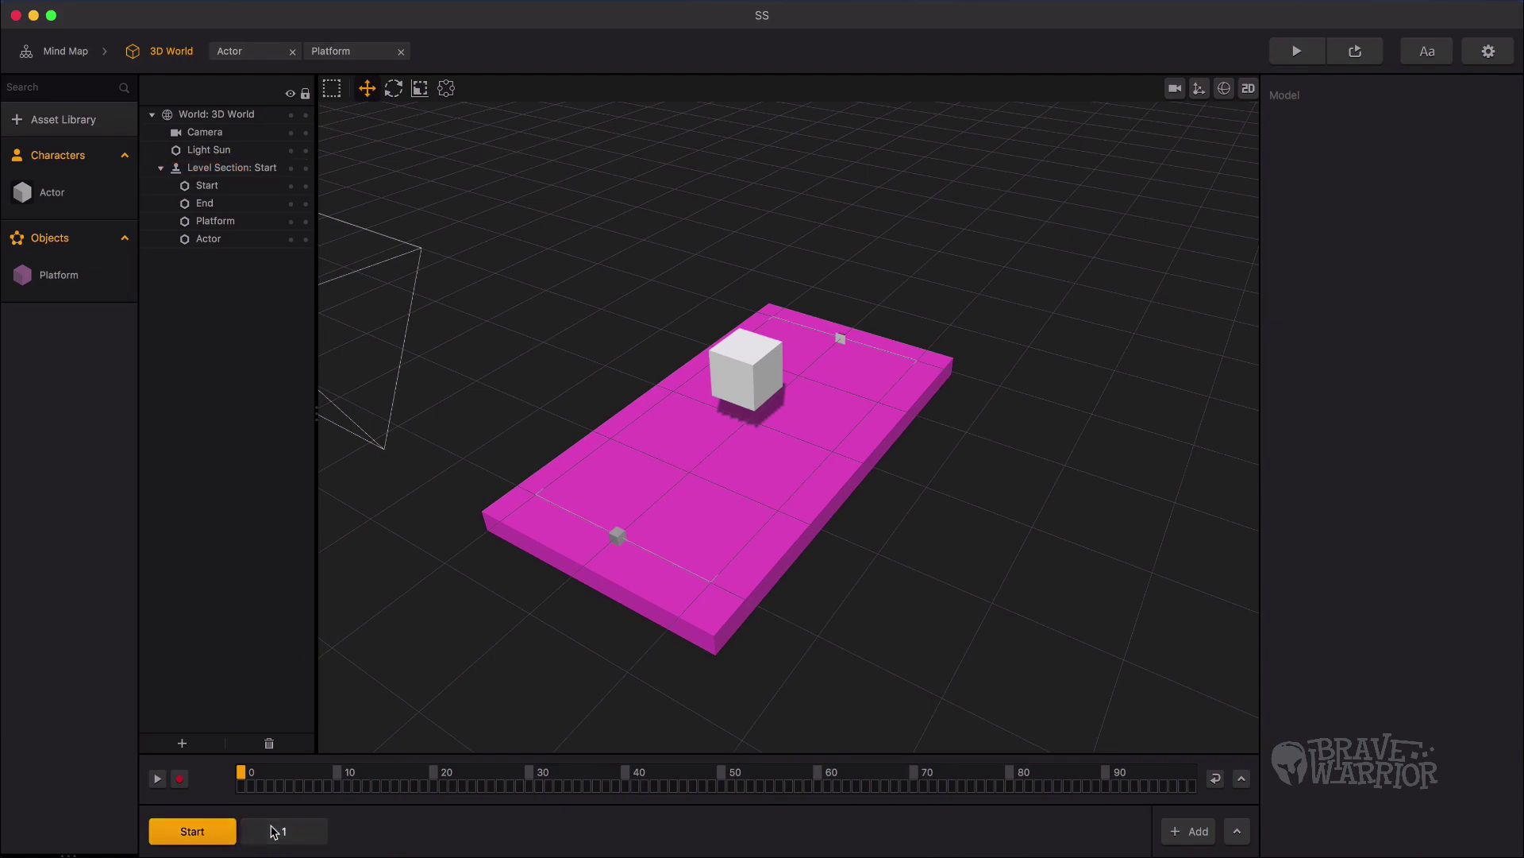
Step: Delete the Actor from scene 1
left_click(272, 828)
left_click(746, 379)
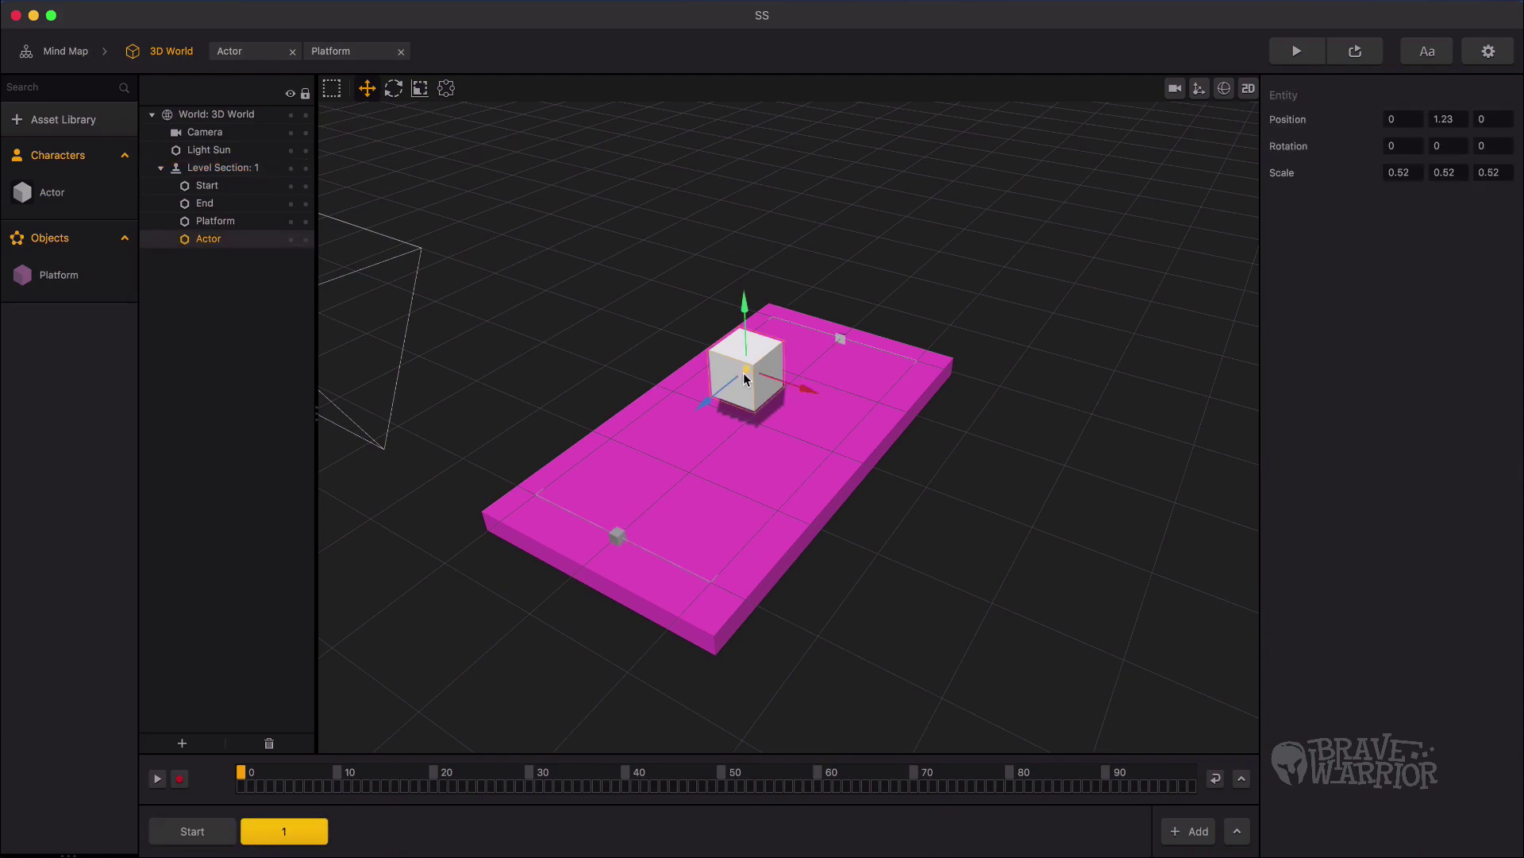
key("BackSpace")
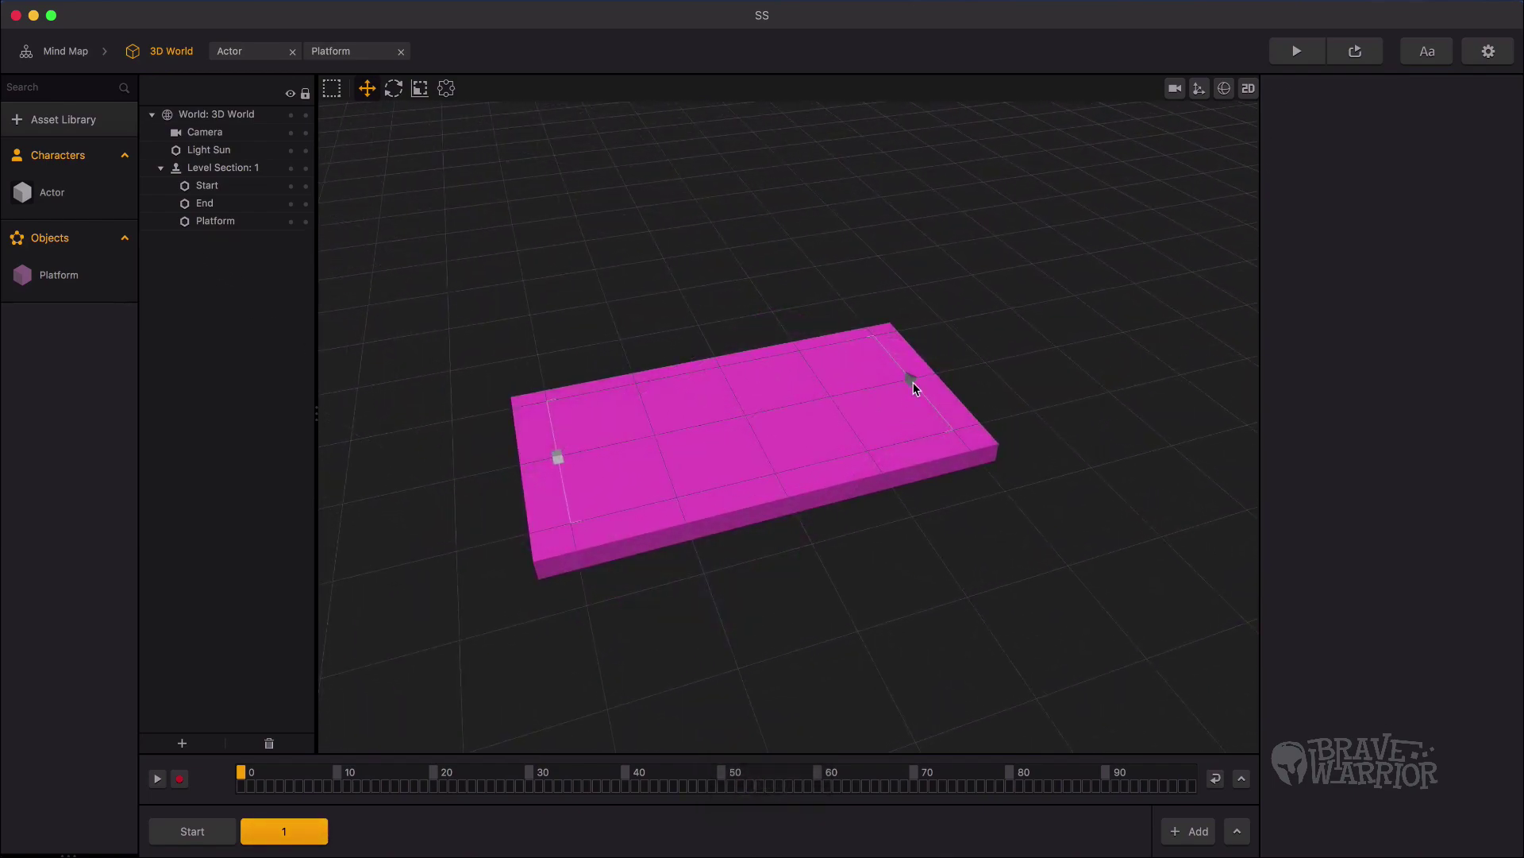
Step: Move scene 1's End marker along the Z axis, well beyond the Platform's far edge
left_click(912, 380)
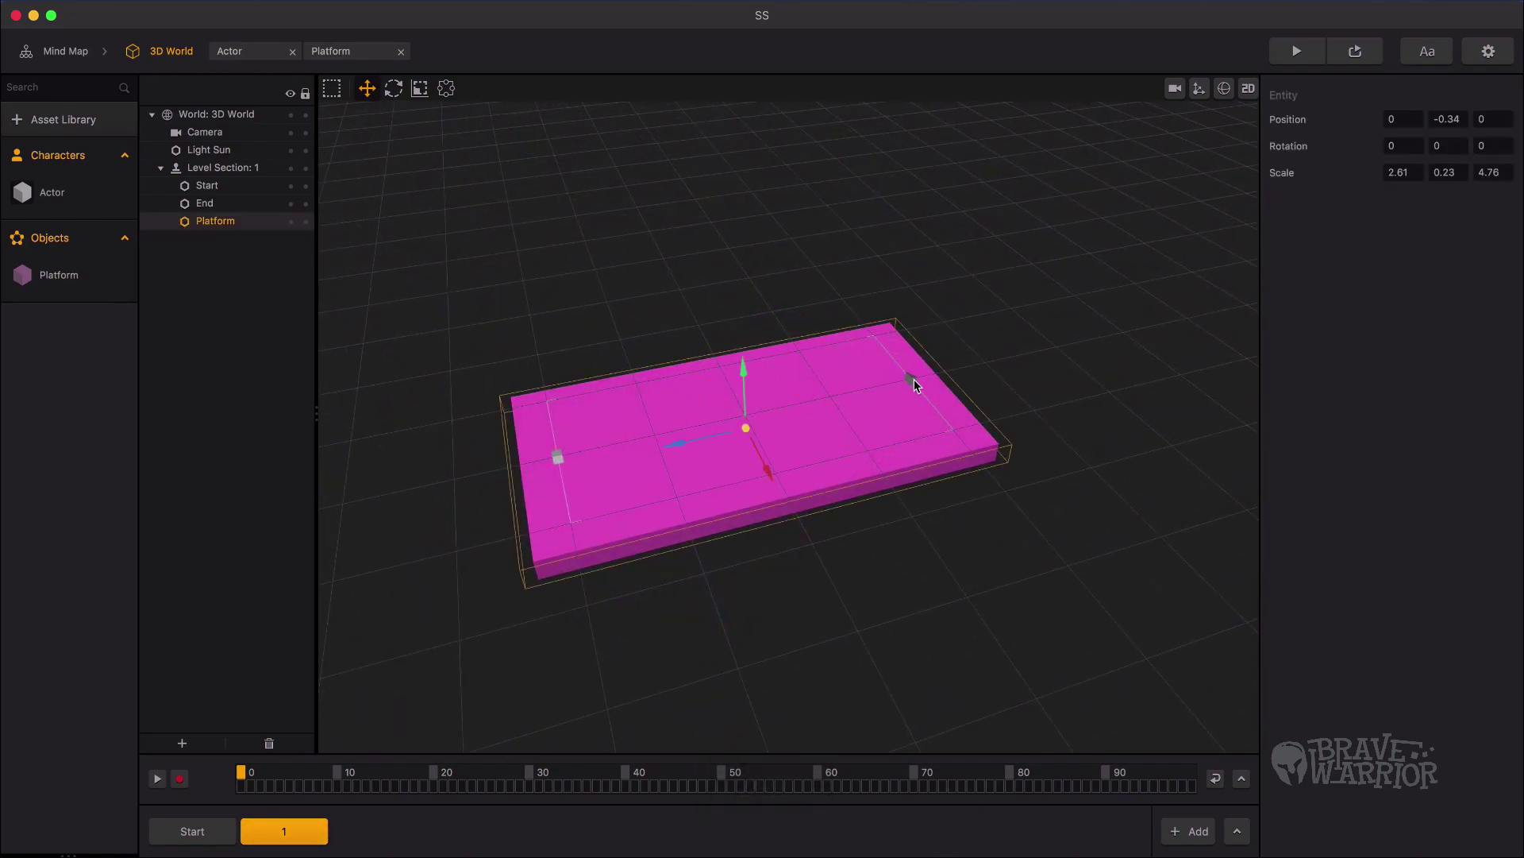
left_click(911, 379)
mouse_move(844, 395)
left_mouse_down()
mouse_move(1131, 332)
mouse_move(843, 381)
left_mouse_up()
key("space")
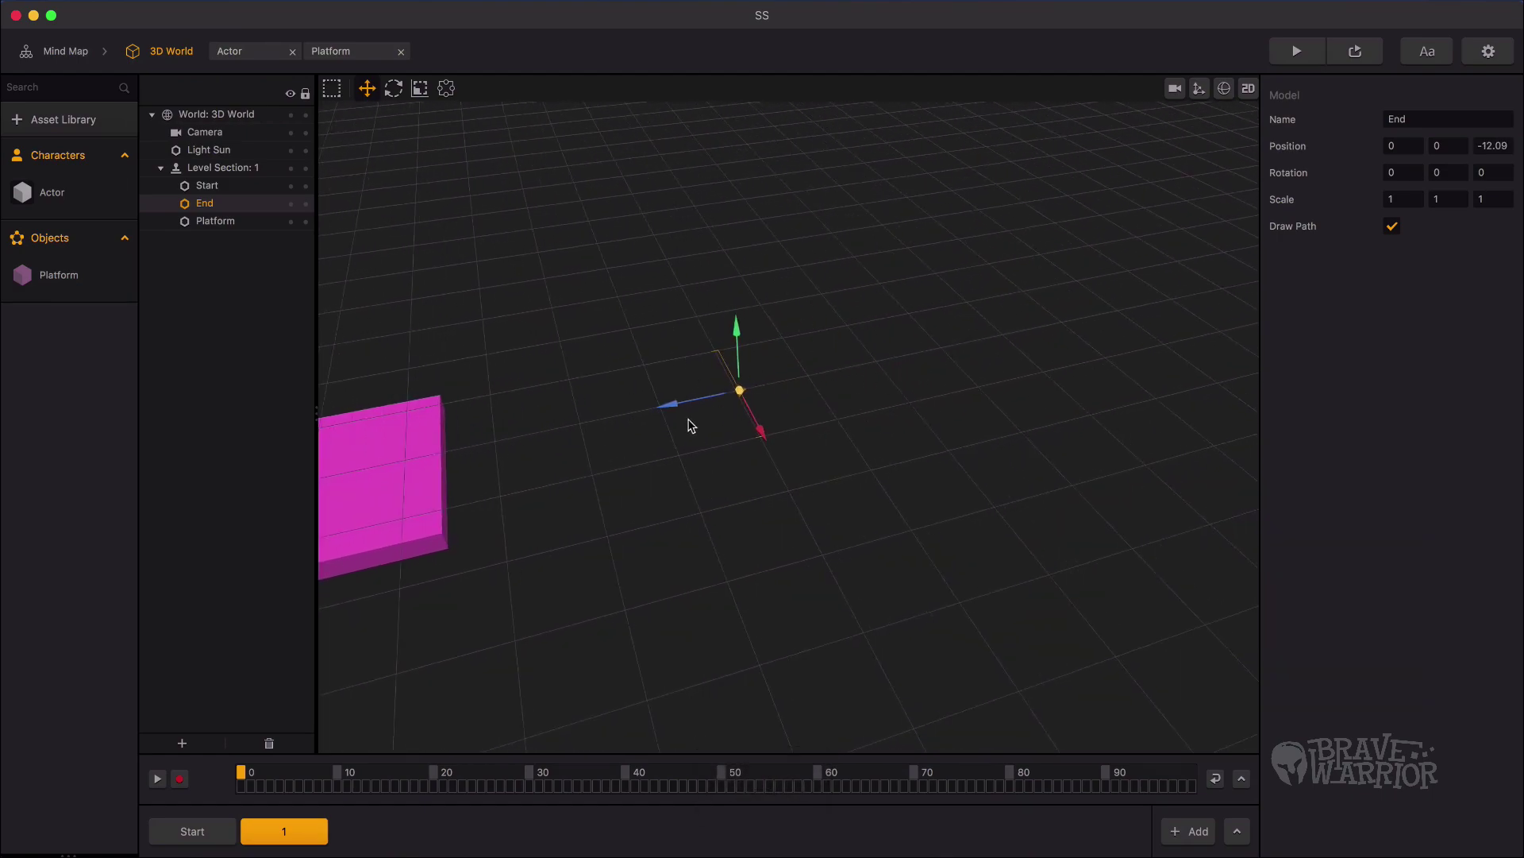
left_click_drag(670, 405, 882, 385)
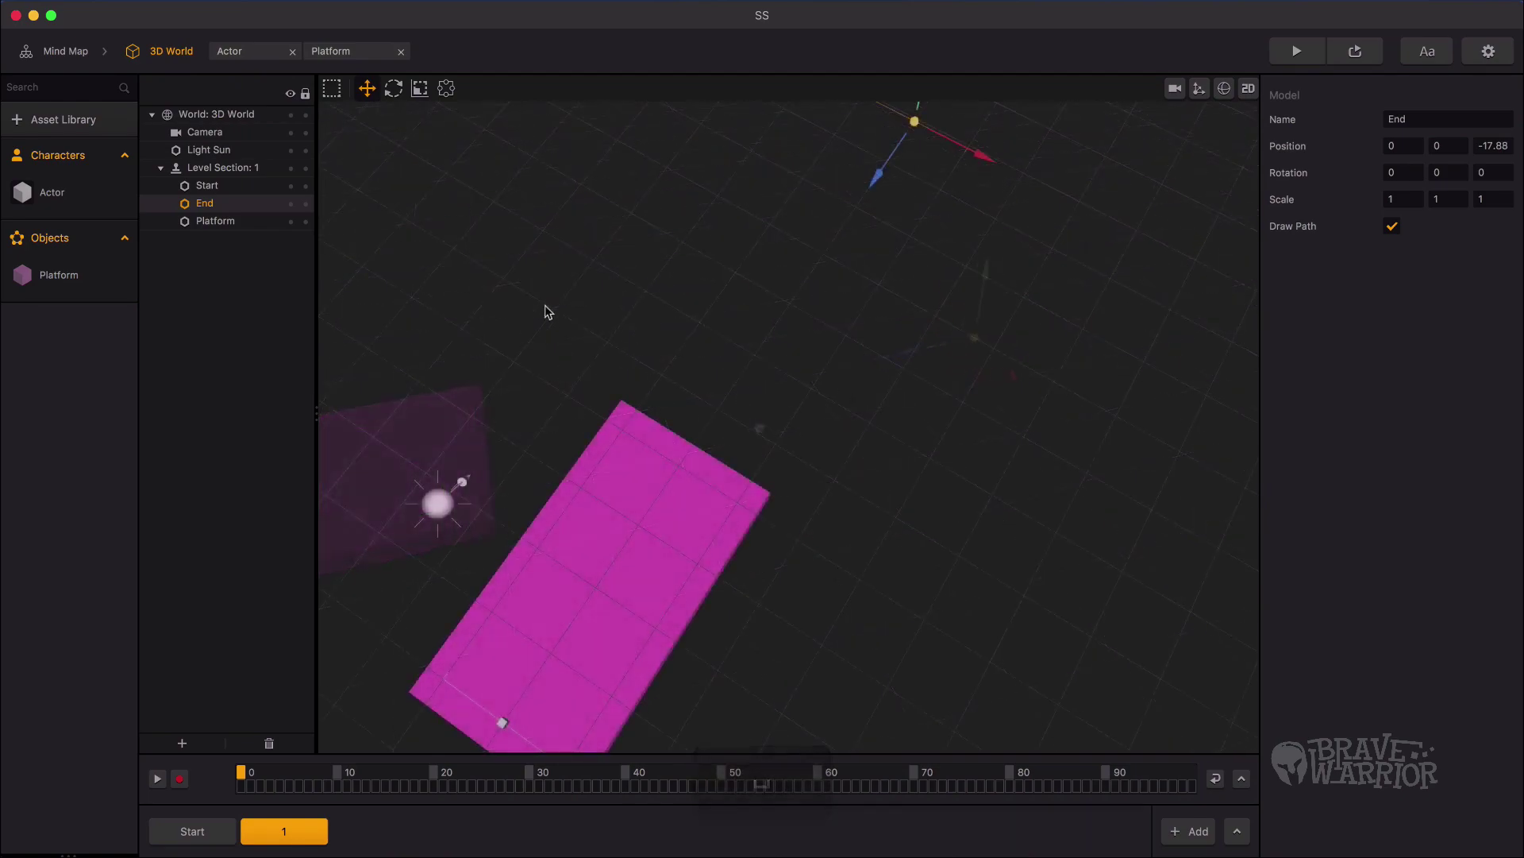
Step: Stretch scene 1's Platform out to the End marker, to a Z scale of about 11.64
left_click(627, 490)
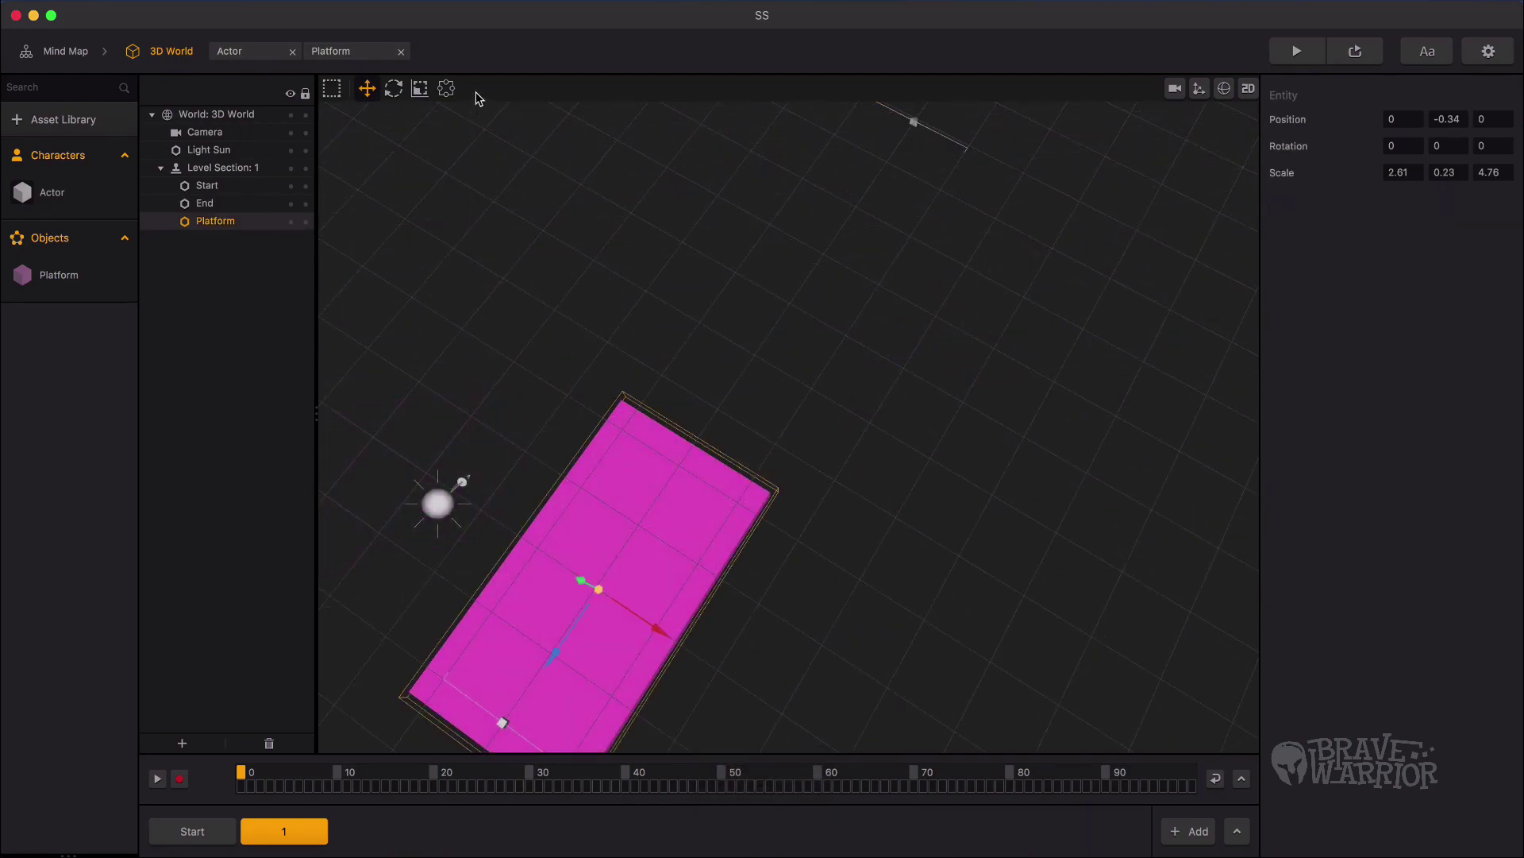
left_click(448, 92)
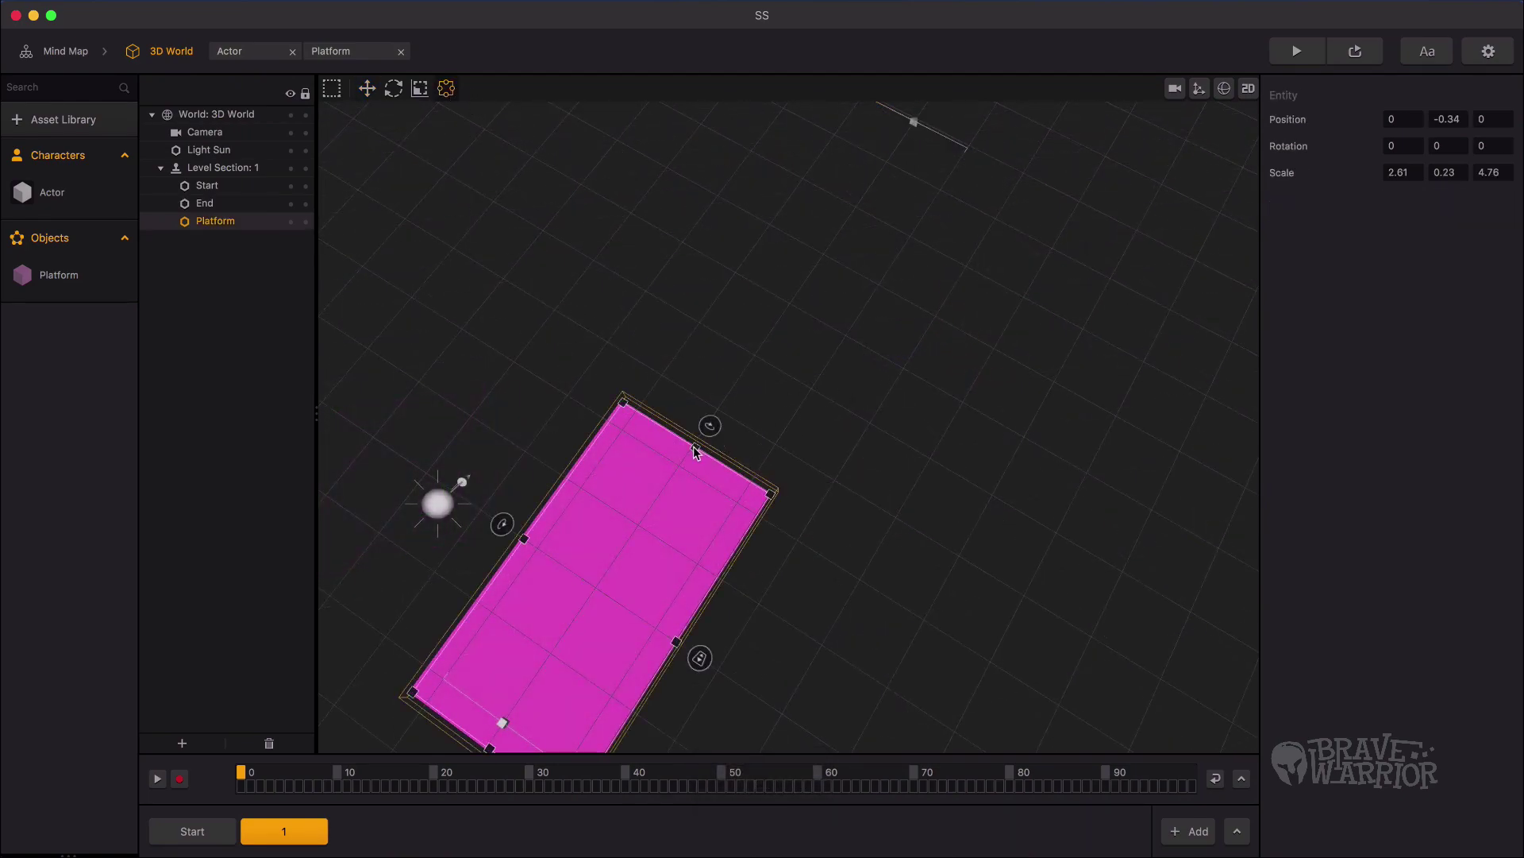
left_click_drag(695, 451, 736, 343)
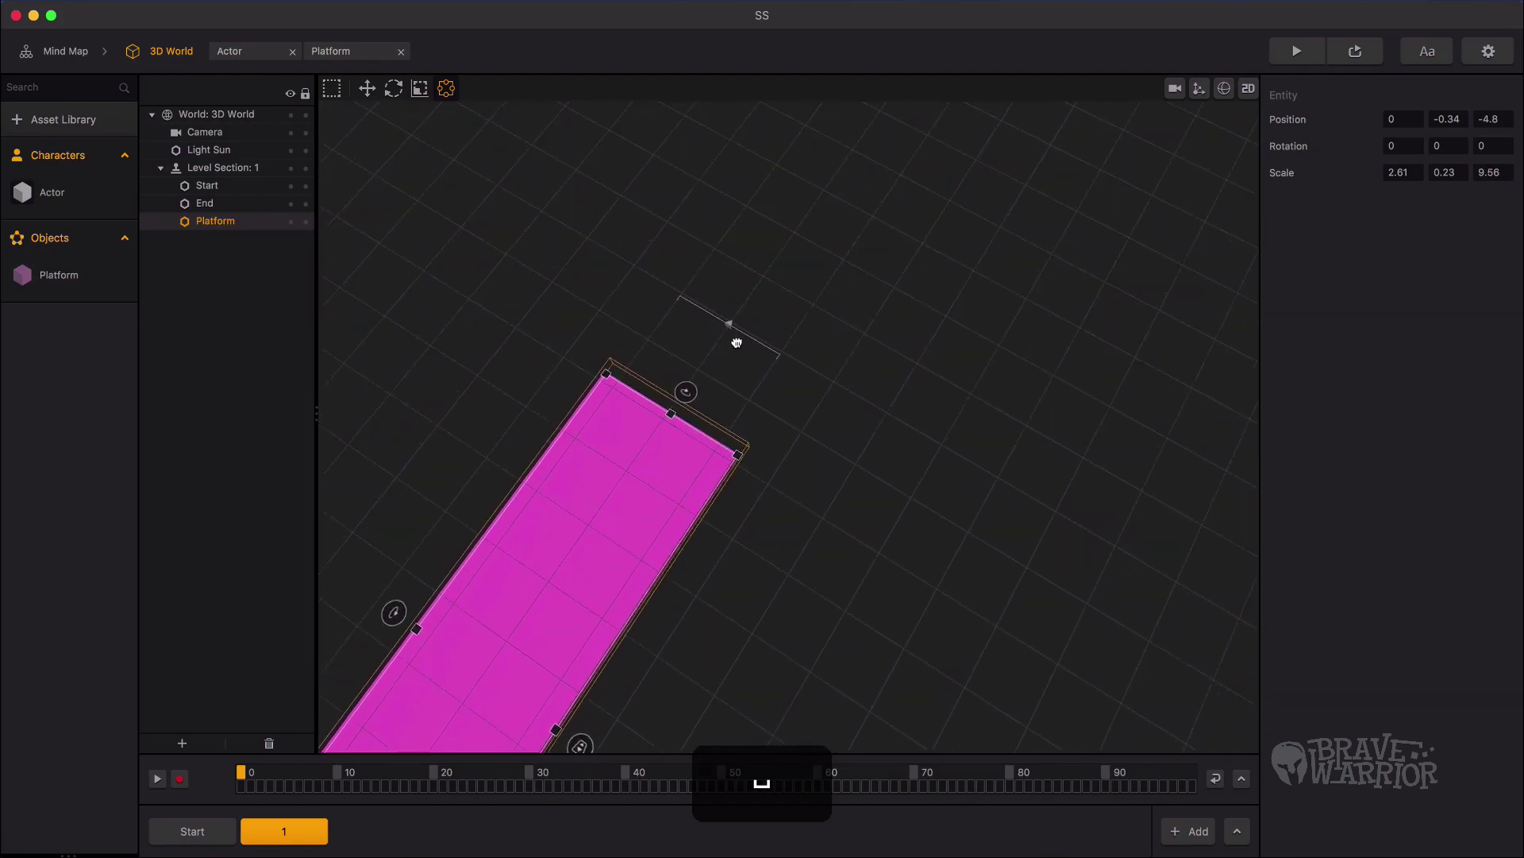
right_click_drag(736, 343, 628, 319)
left_click_drag(712, 413, 822, 374)
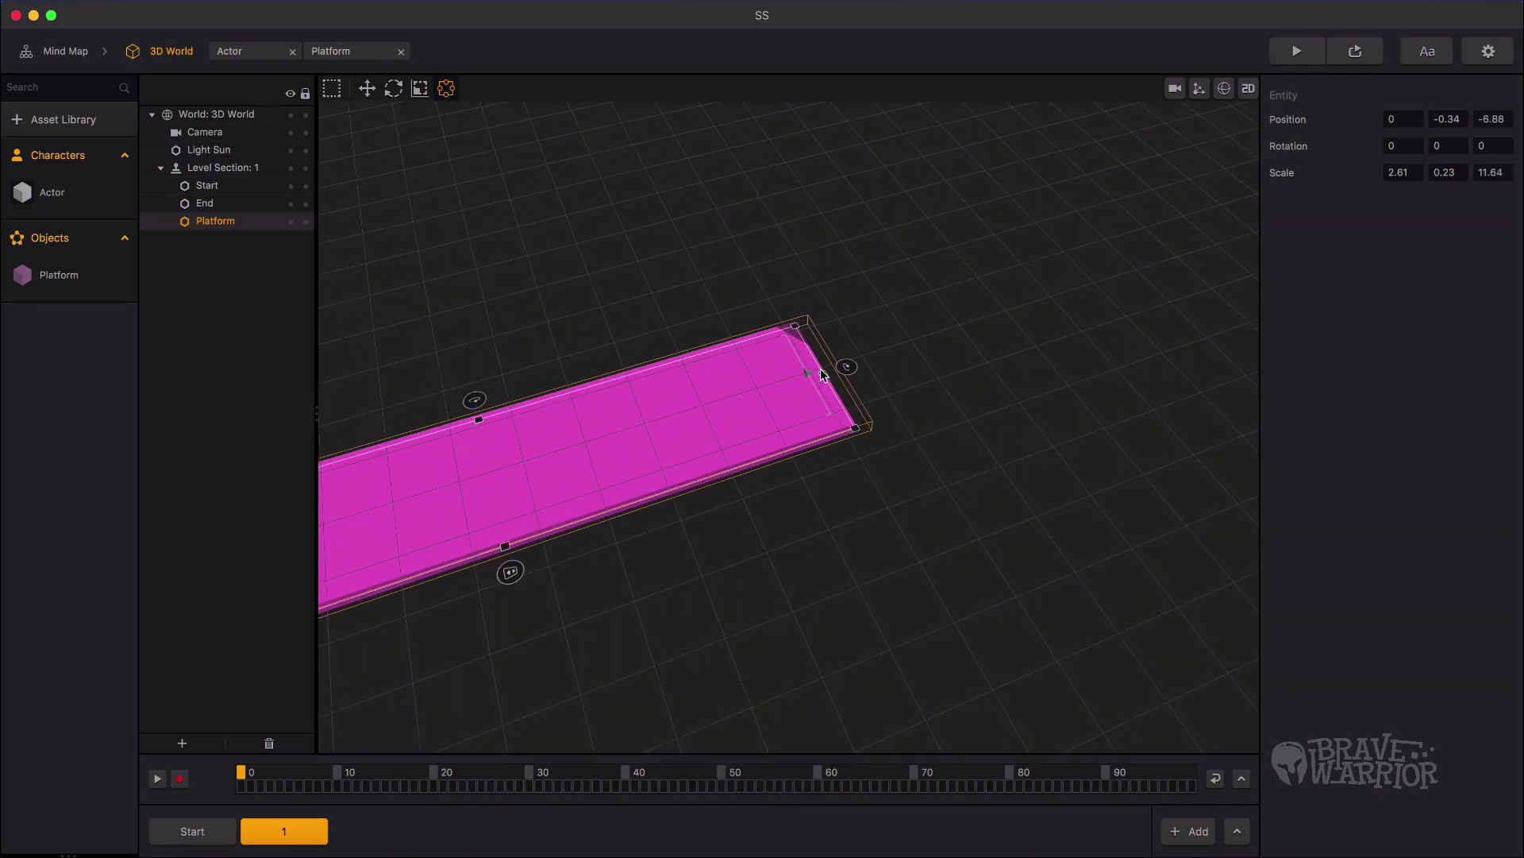
Step: Open the Actor's node map from the Start scene, add a Move node, and connect it to the Start node's Created output
left_click(606, 475)
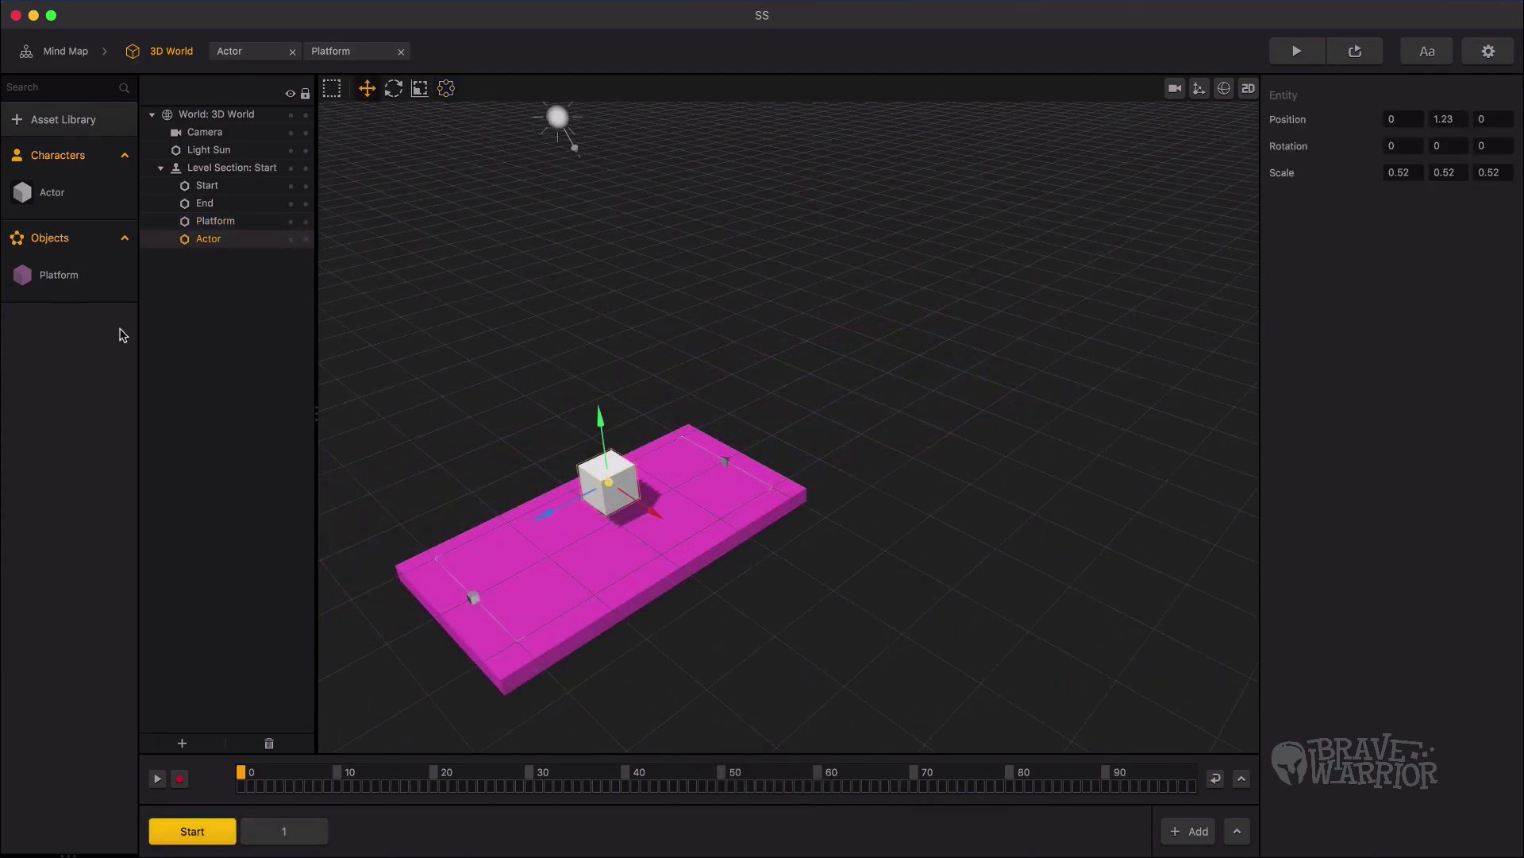
double_click(52, 198)
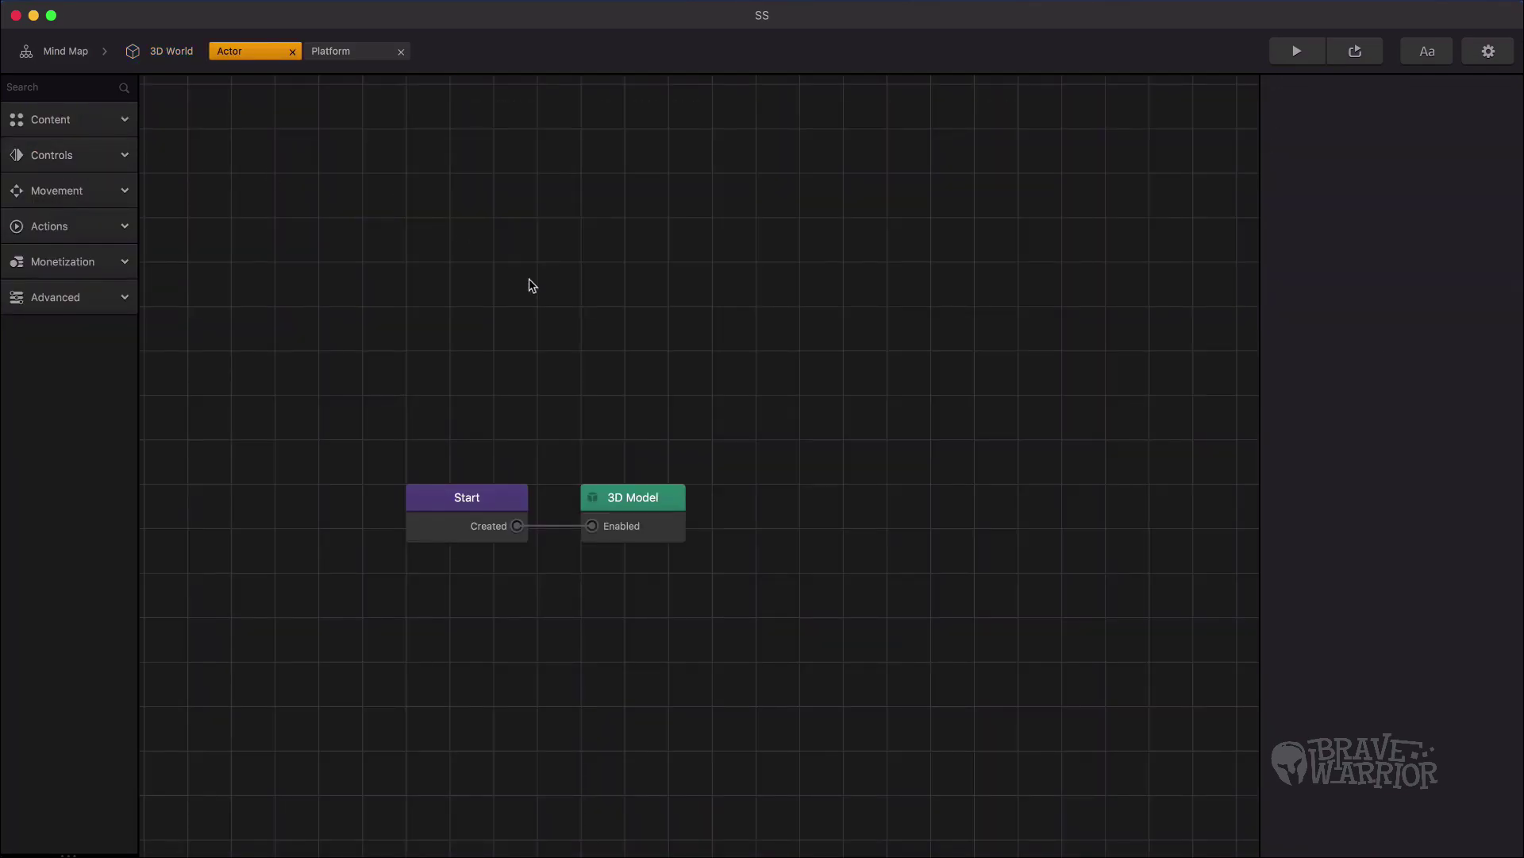
left_click(111, 197)
left_click_drag(82, 287, 610, 404)
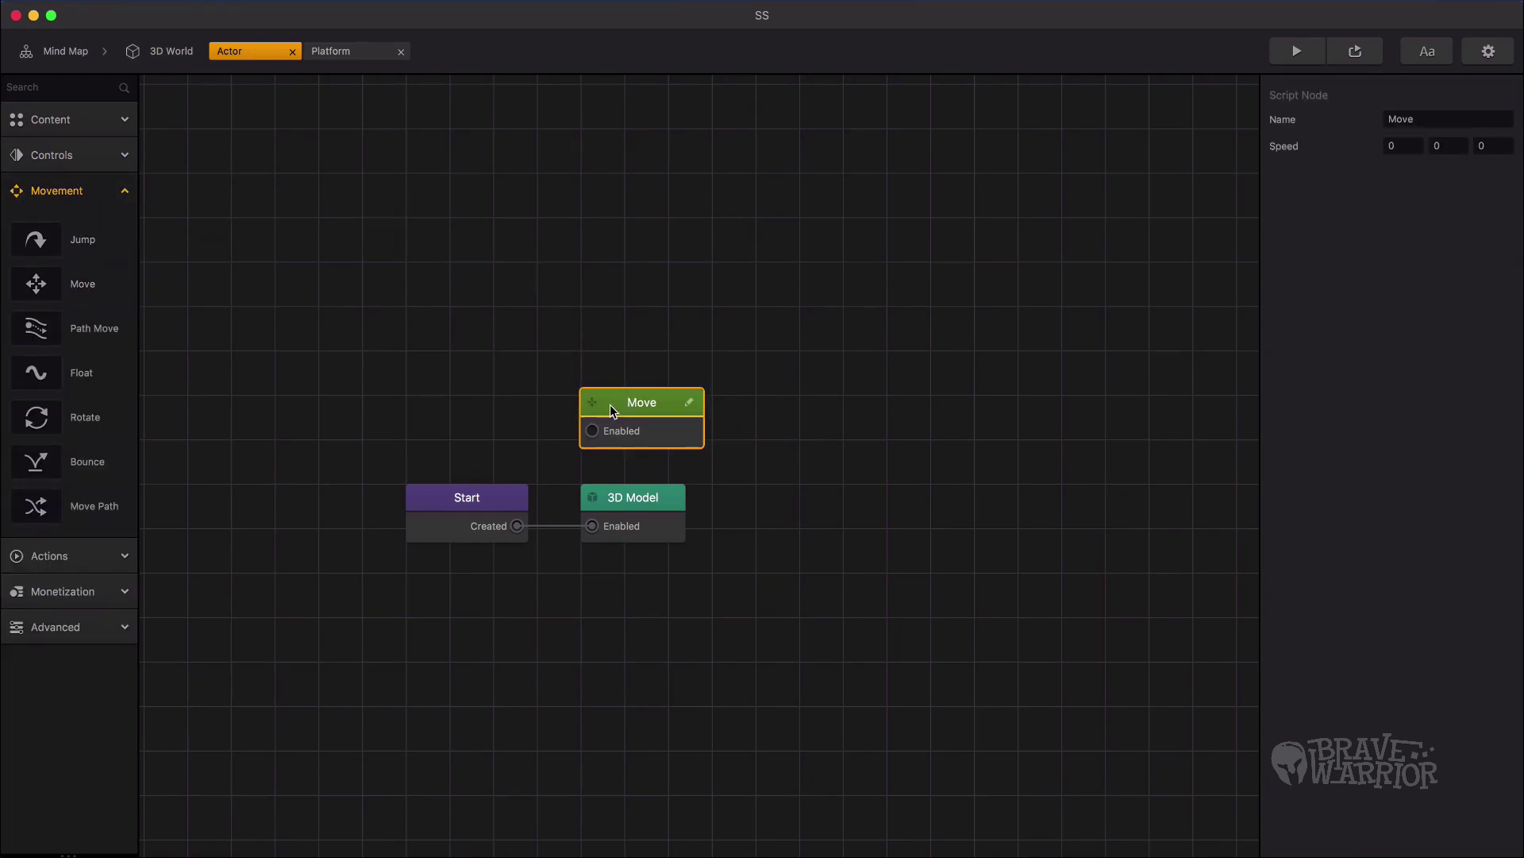
left_click_drag(516, 526, 589, 432)
Step: Set the Move node's Z speed to -4 and preview the game
left_click(645, 402)
left_click(1479, 148)
type("-4")
left_click(881, 276)
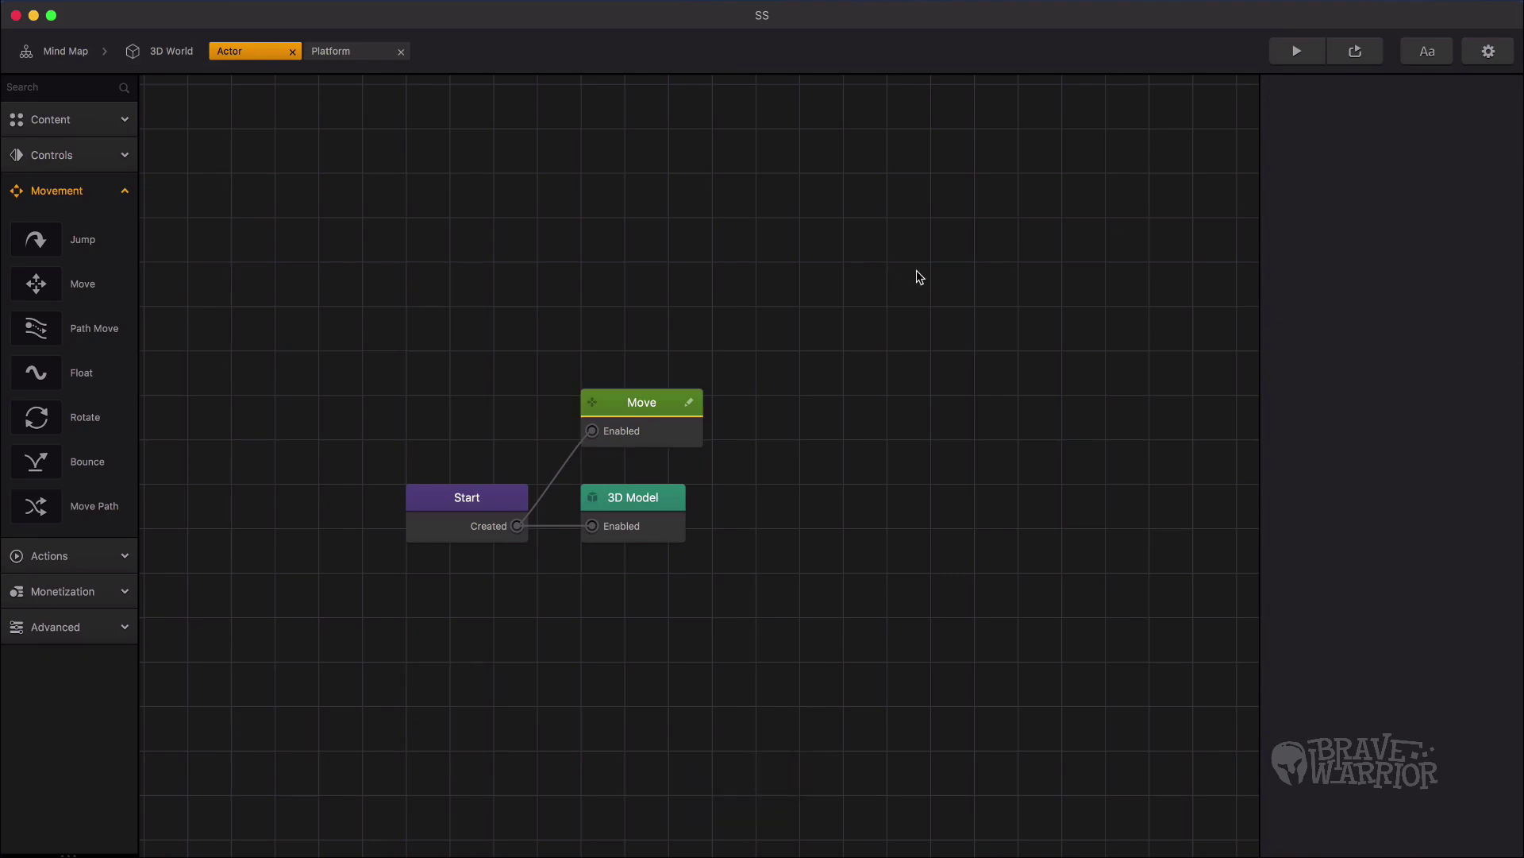
left_click(1296, 54)
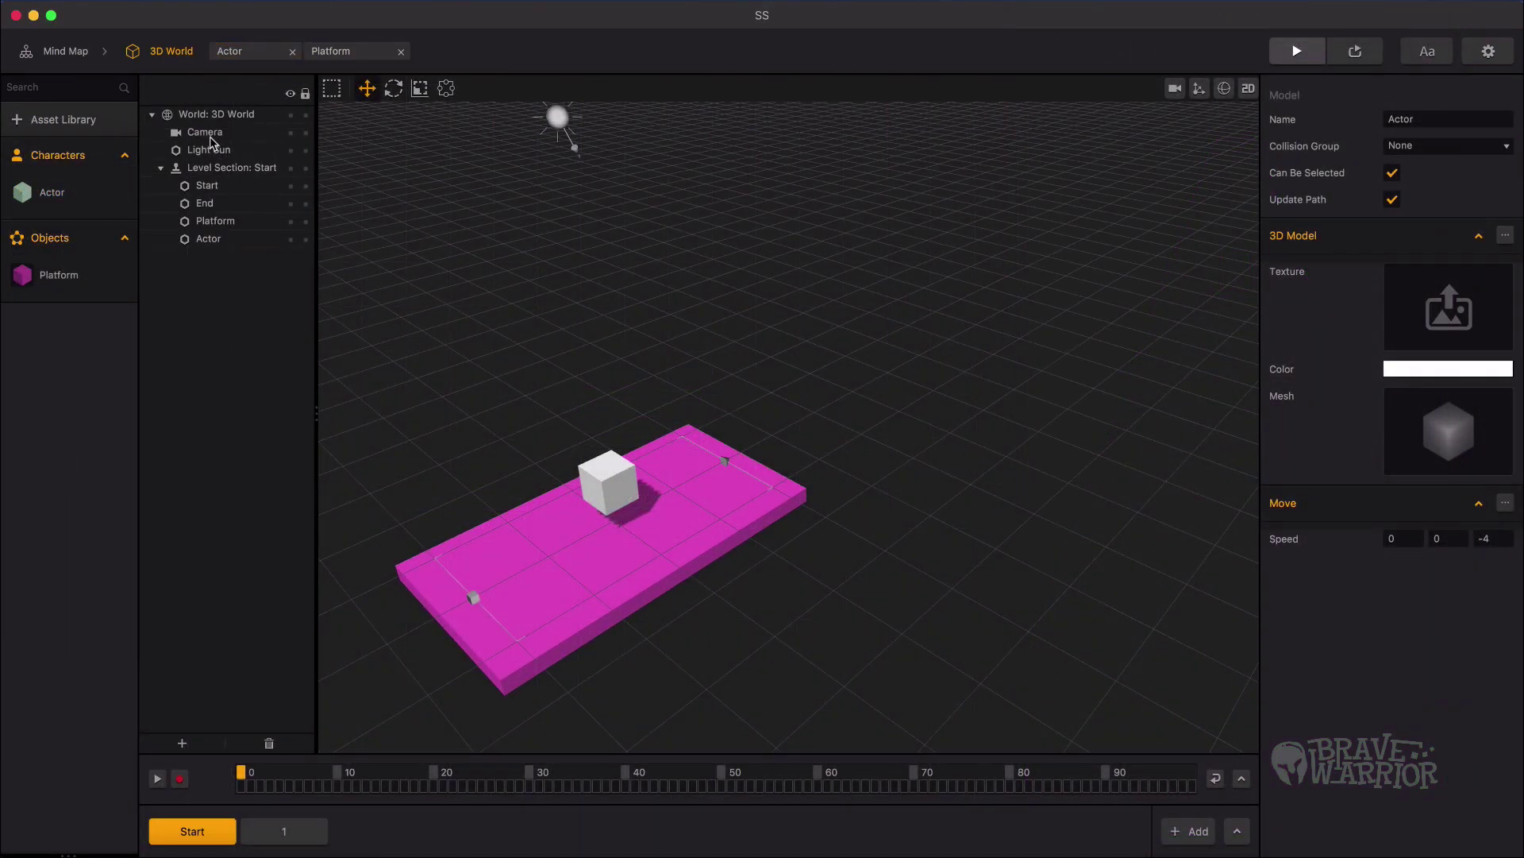
Step: Set the Camera's Position Follow to Character in the 3D World and preview the game
left_click(211, 136)
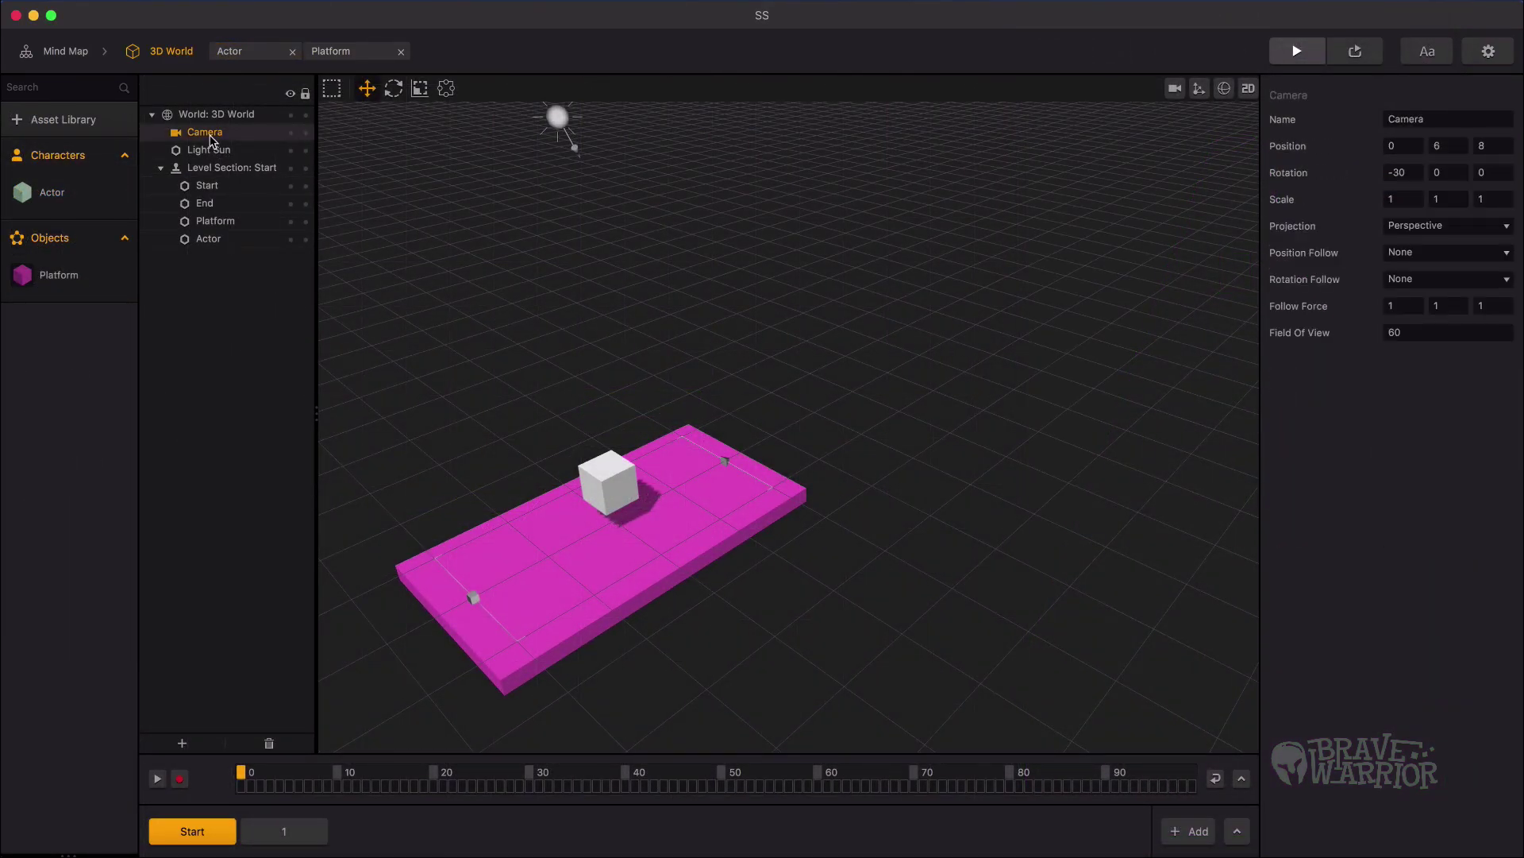
left_click(1396, 254)
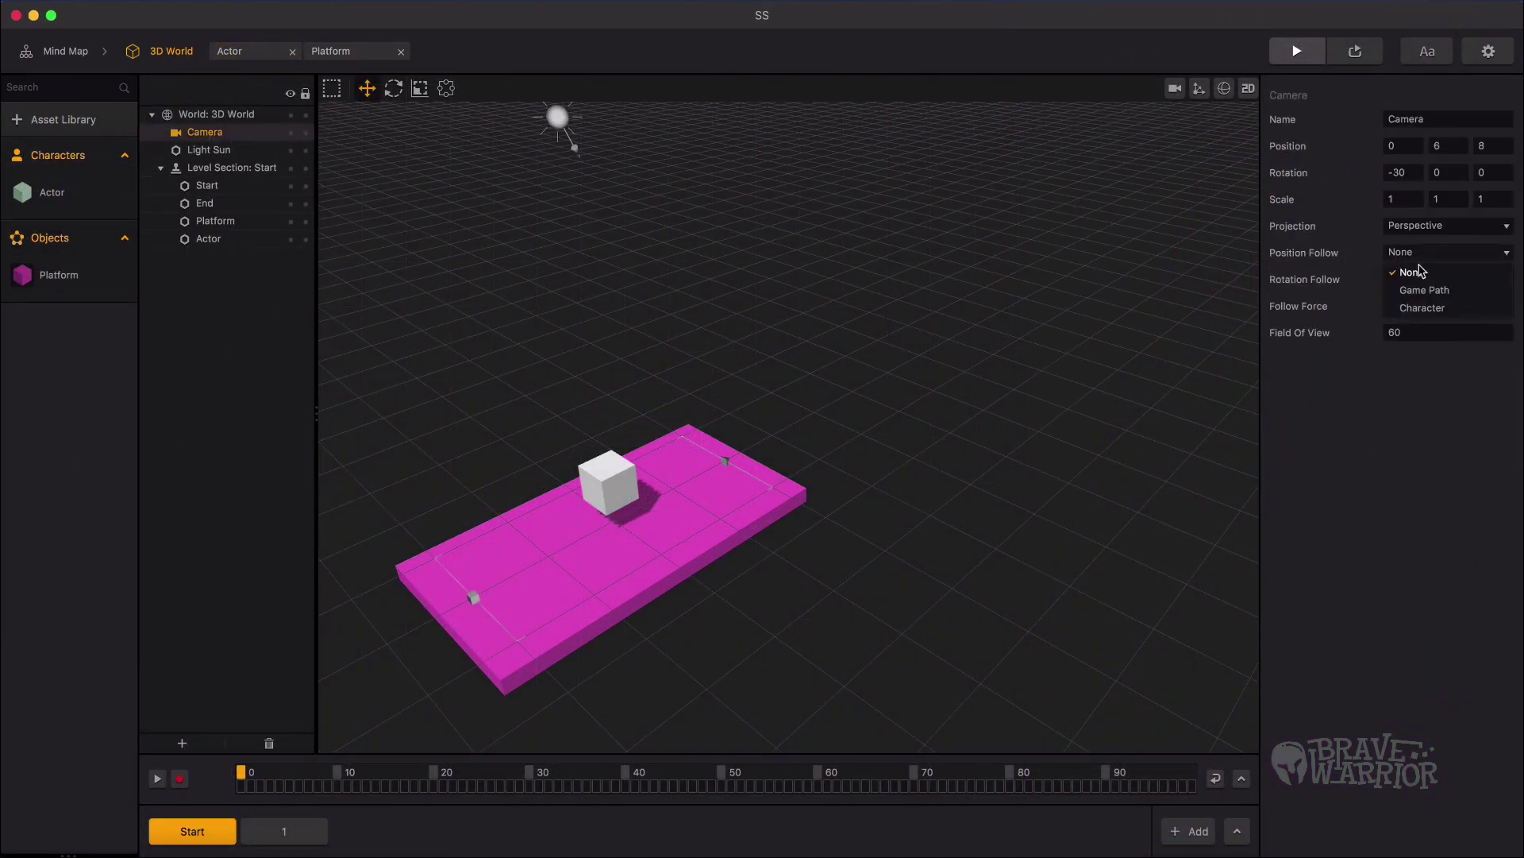
left_click(1432, 310)
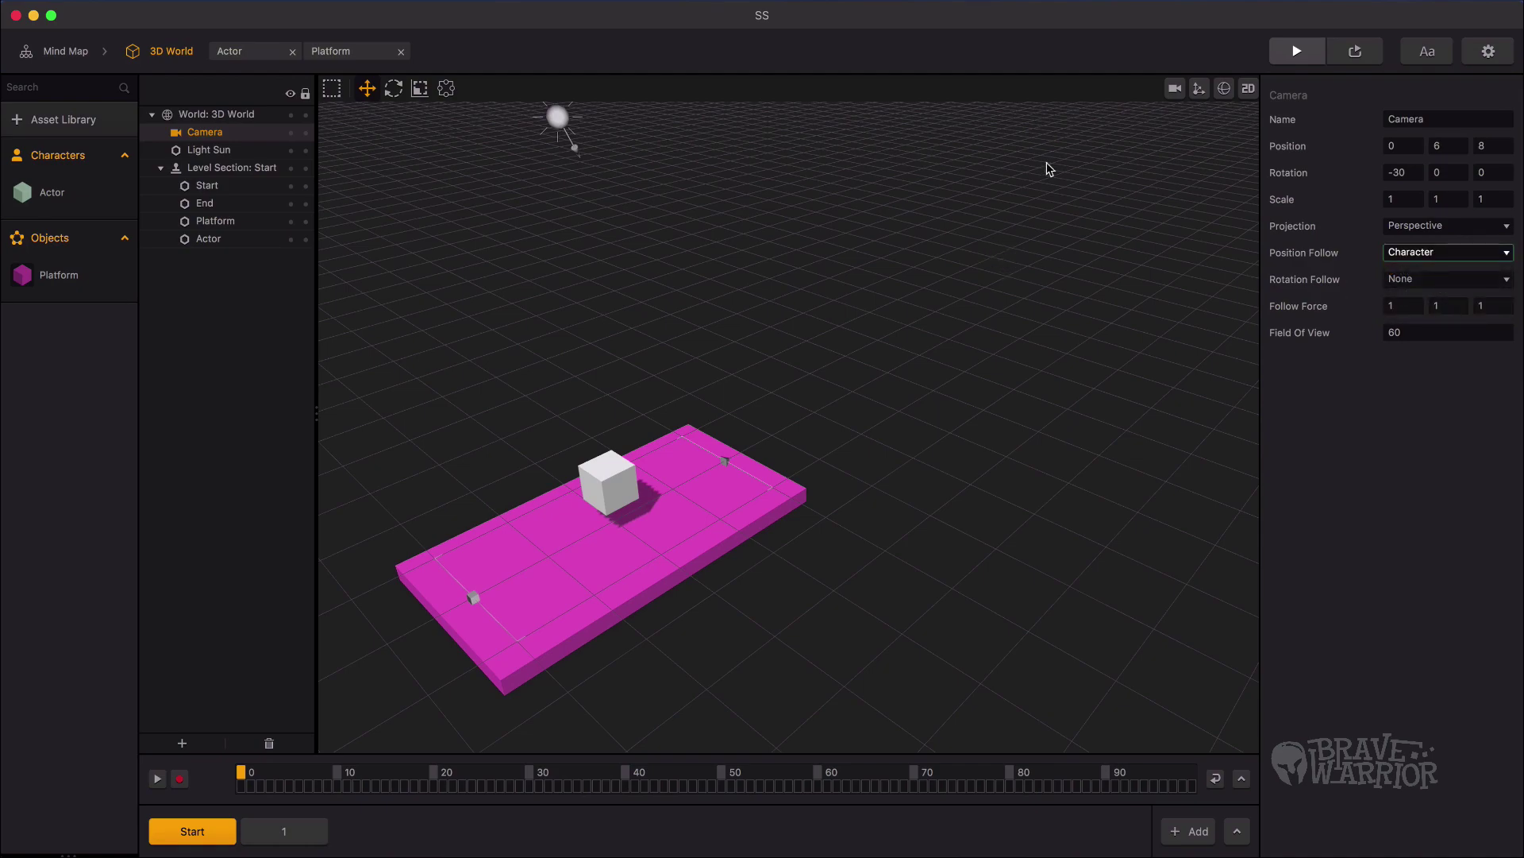
left_click(1292, 52)
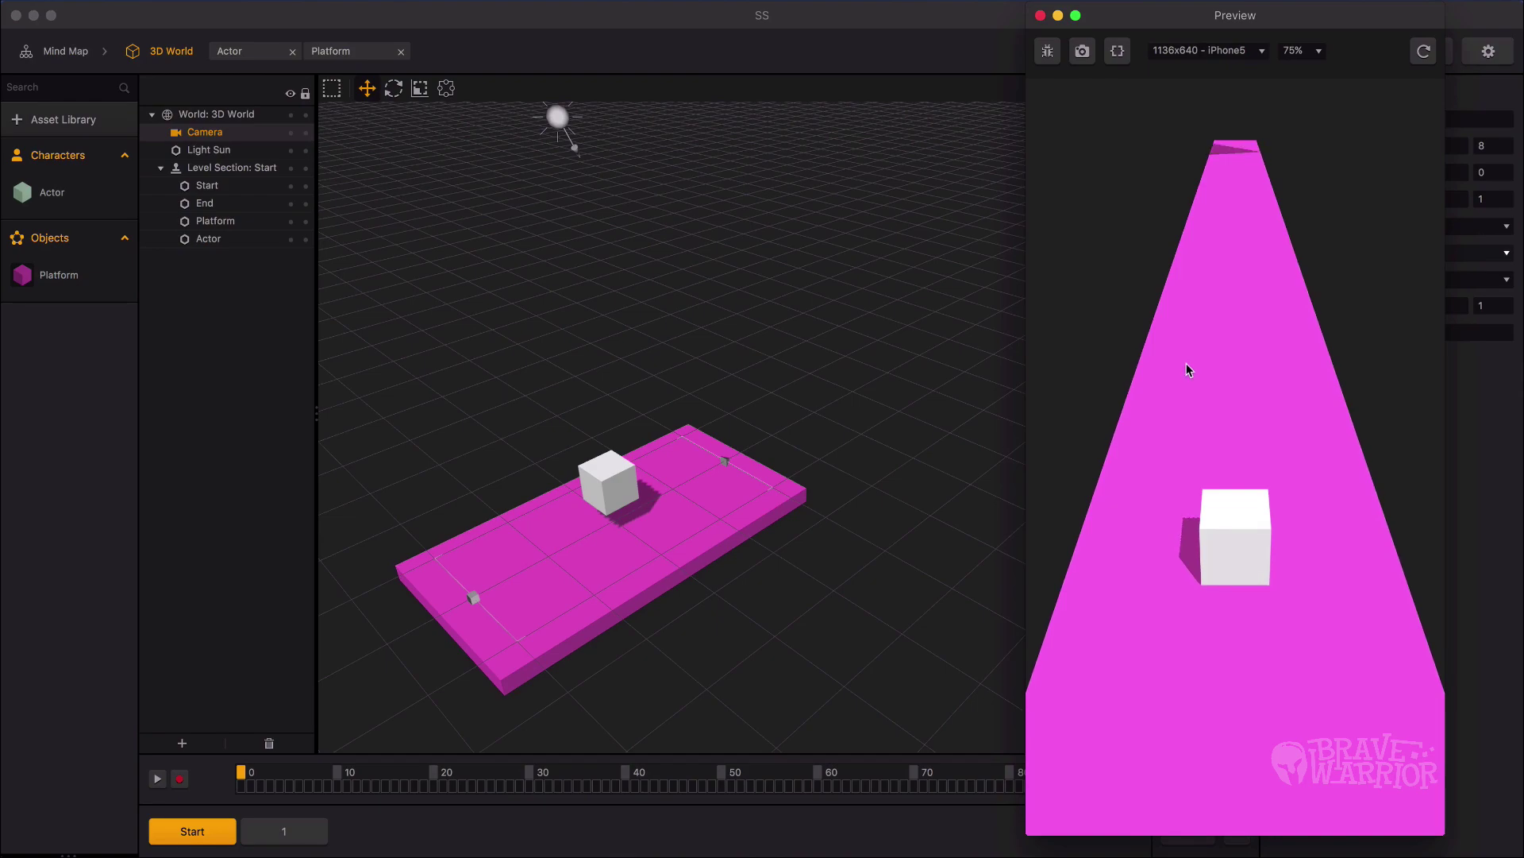
Step: Tilt the Camera further downward and move it closer to the Actor, keeping the preview open beside the scene
left_click(409, 251)
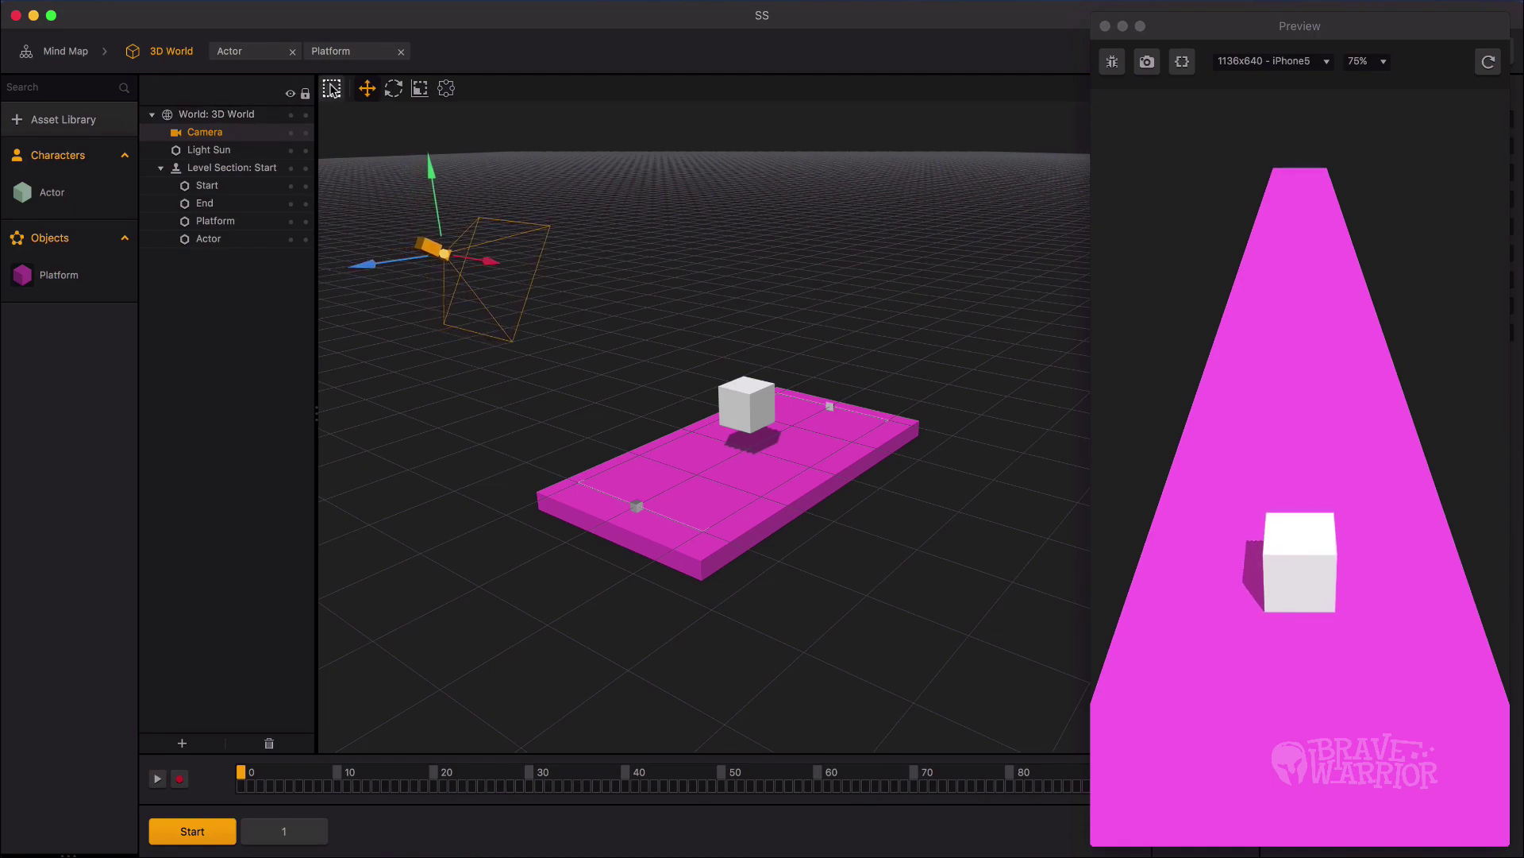
left_click(393, 88)
left_click_drag(354, 240, 452, 262)
left_click(367, 88)
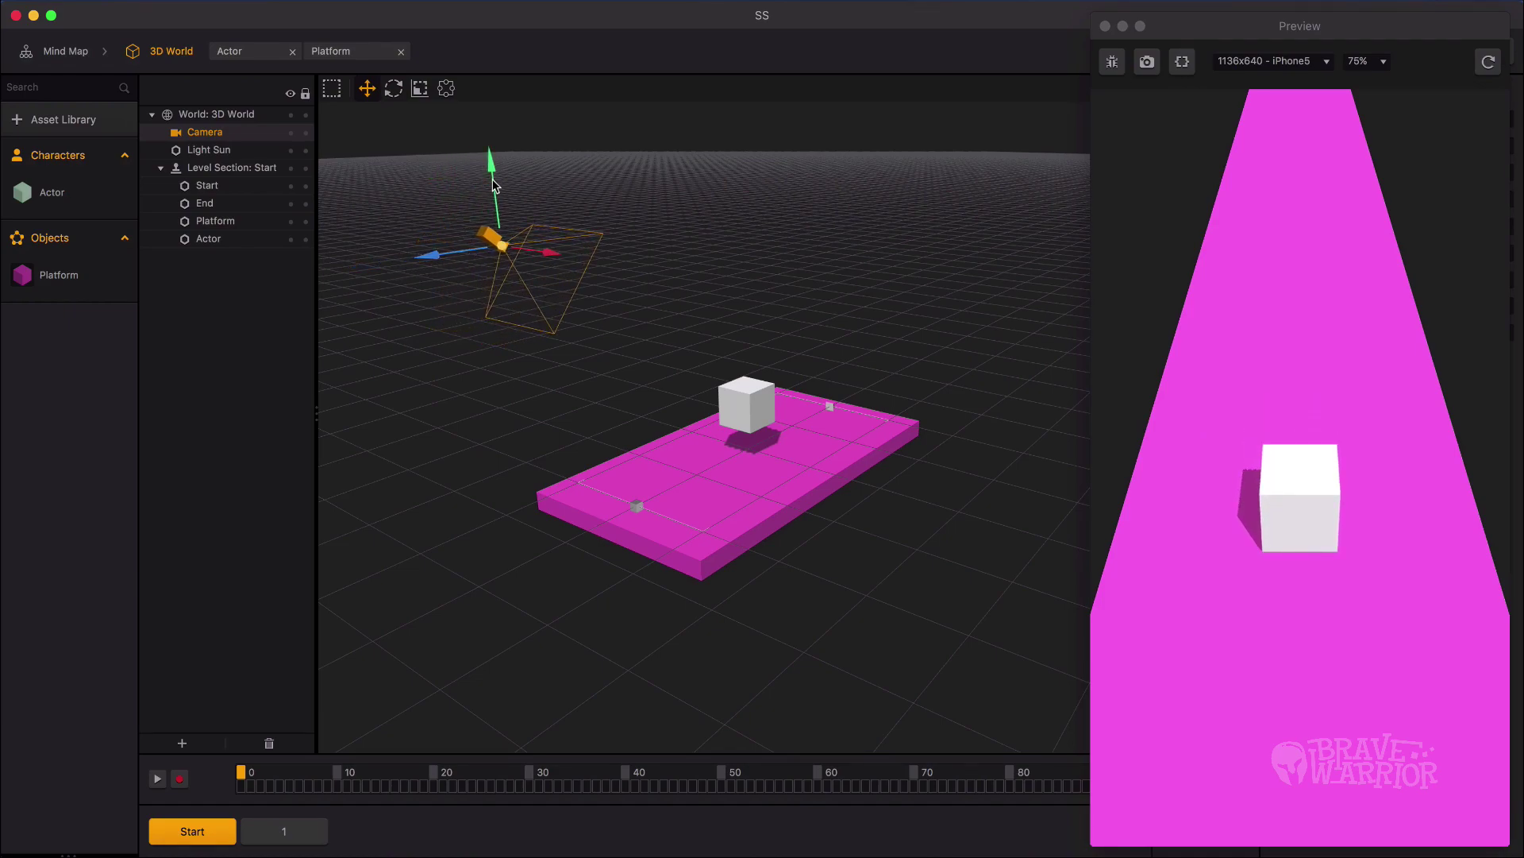
left_click_drag(442, 254, 429, 256)
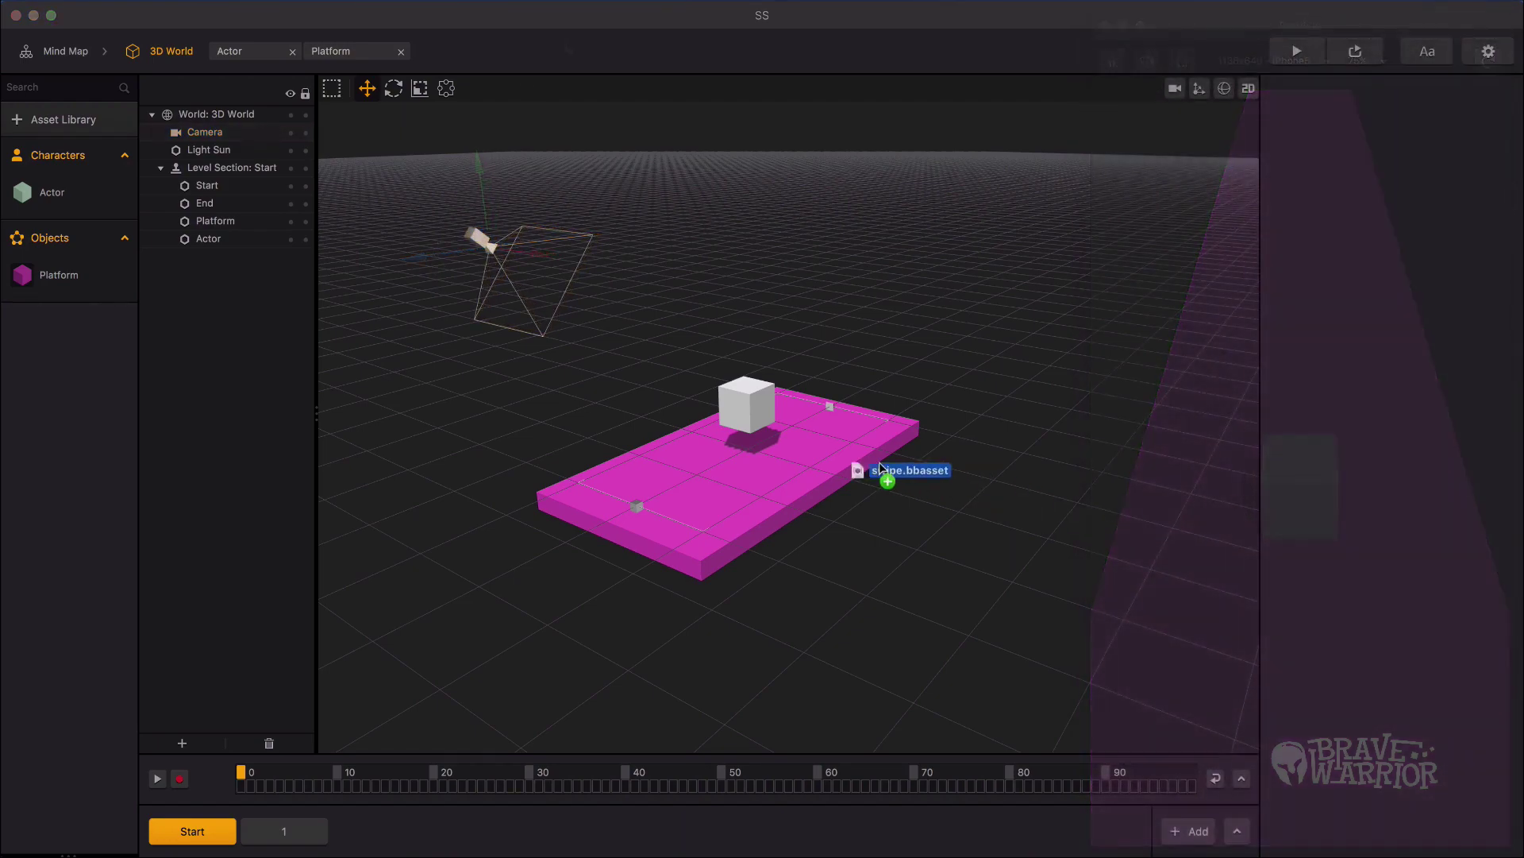
Step: Import the swipe asset and copy its Swipe node into the Actor's node map, placed above the Move node
left_click_drag(879, 468, 819, 450)
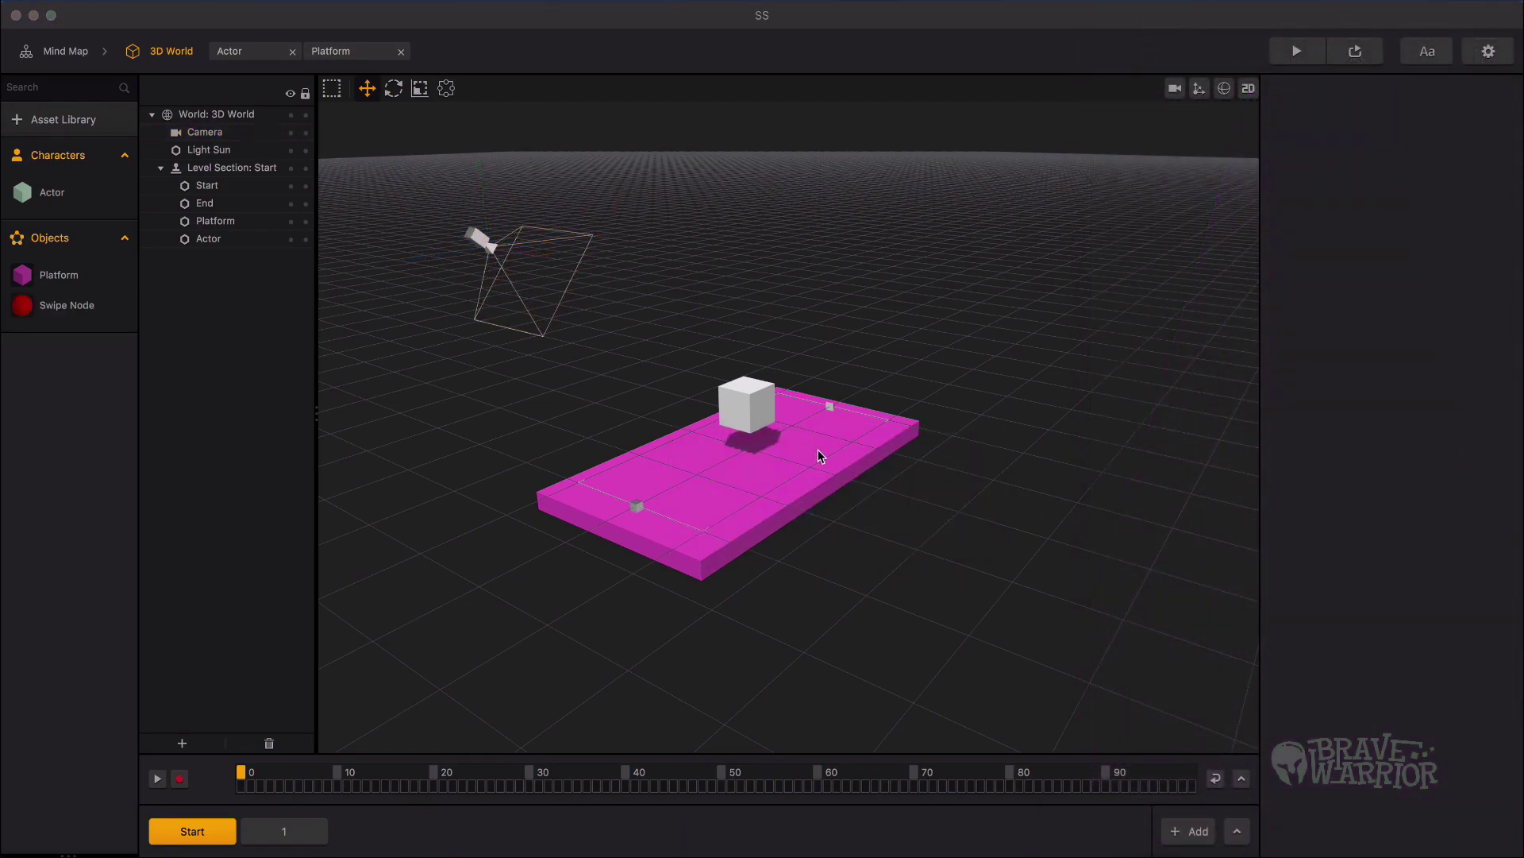
double_click(85, 307)
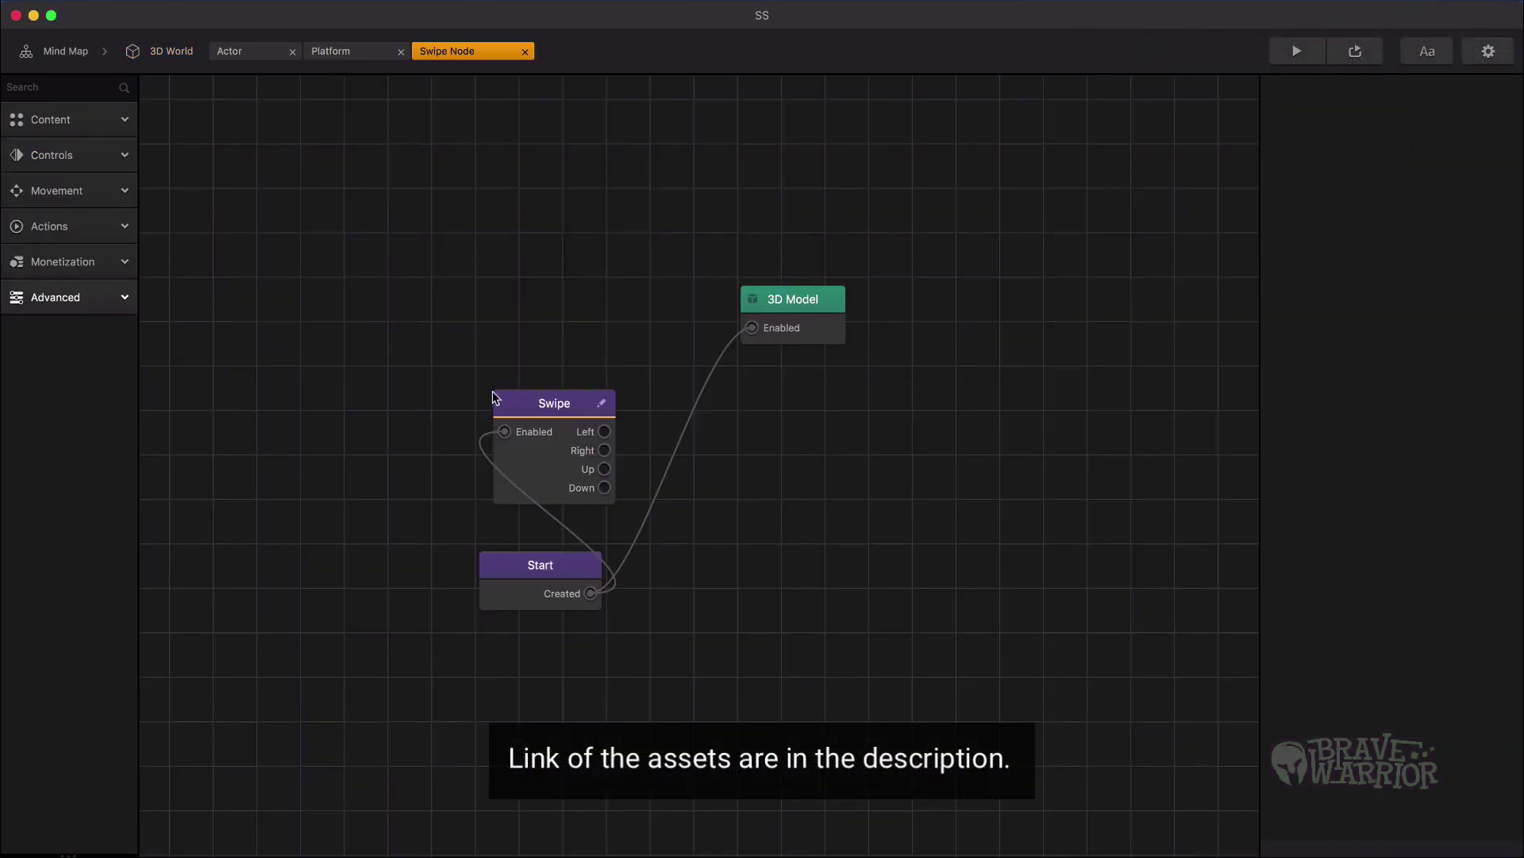
left_click(567, 406)
key("super+c")
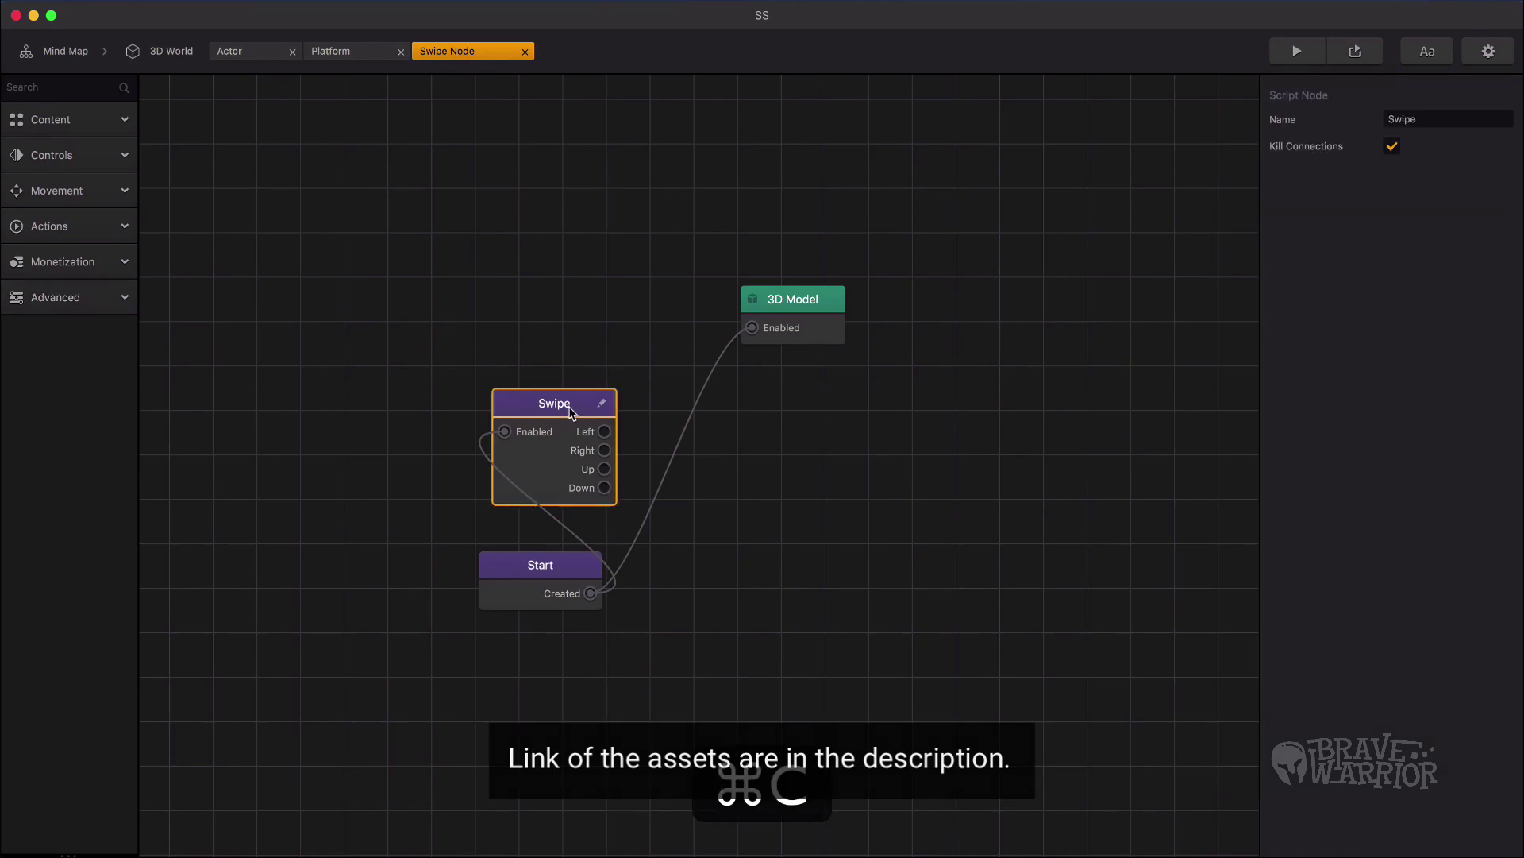
left_click(264, 59)
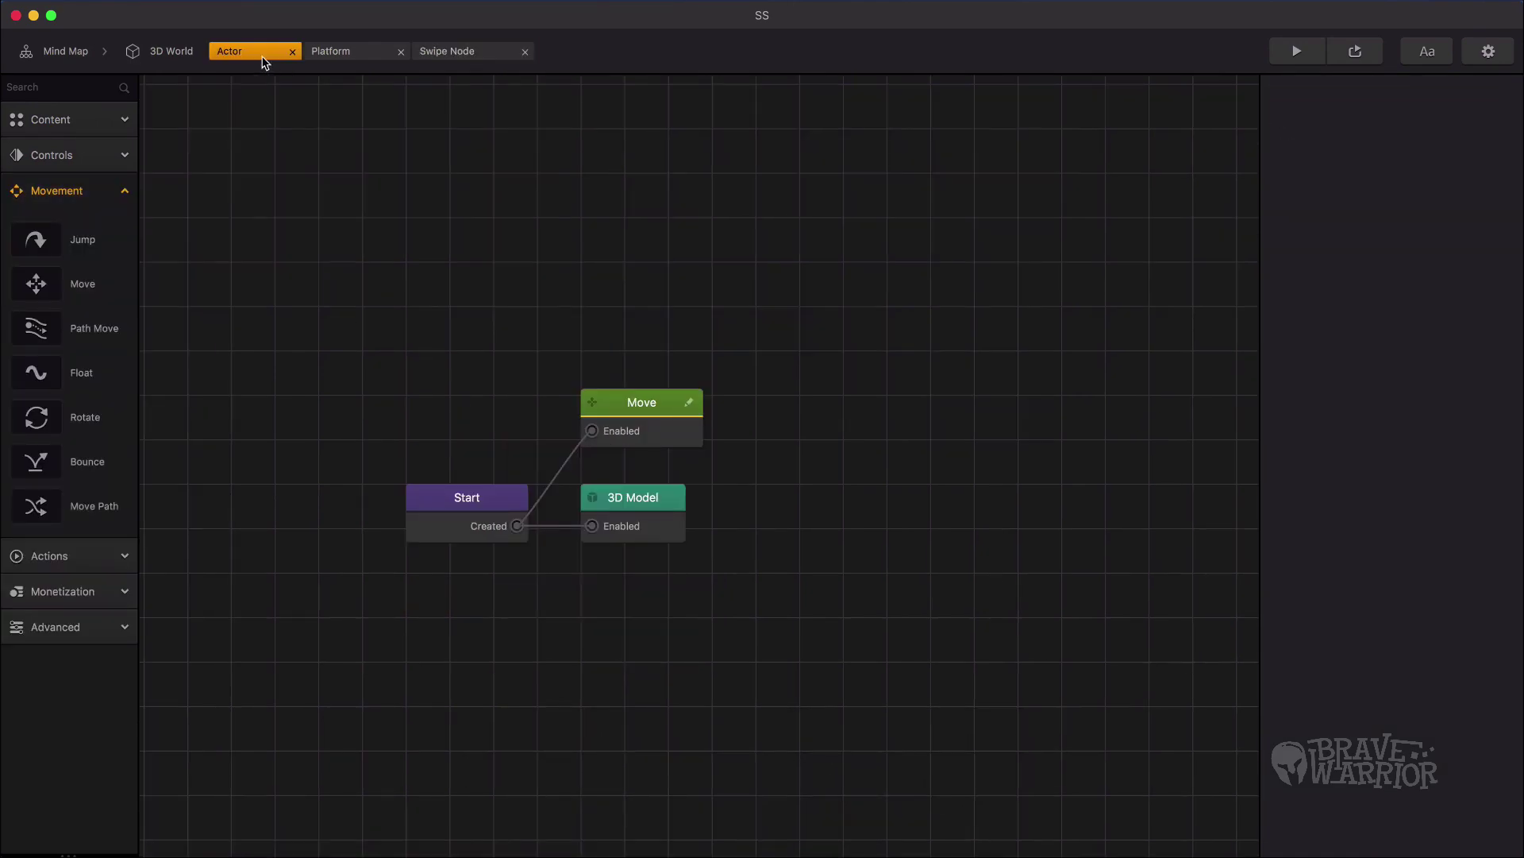
key("super+v")
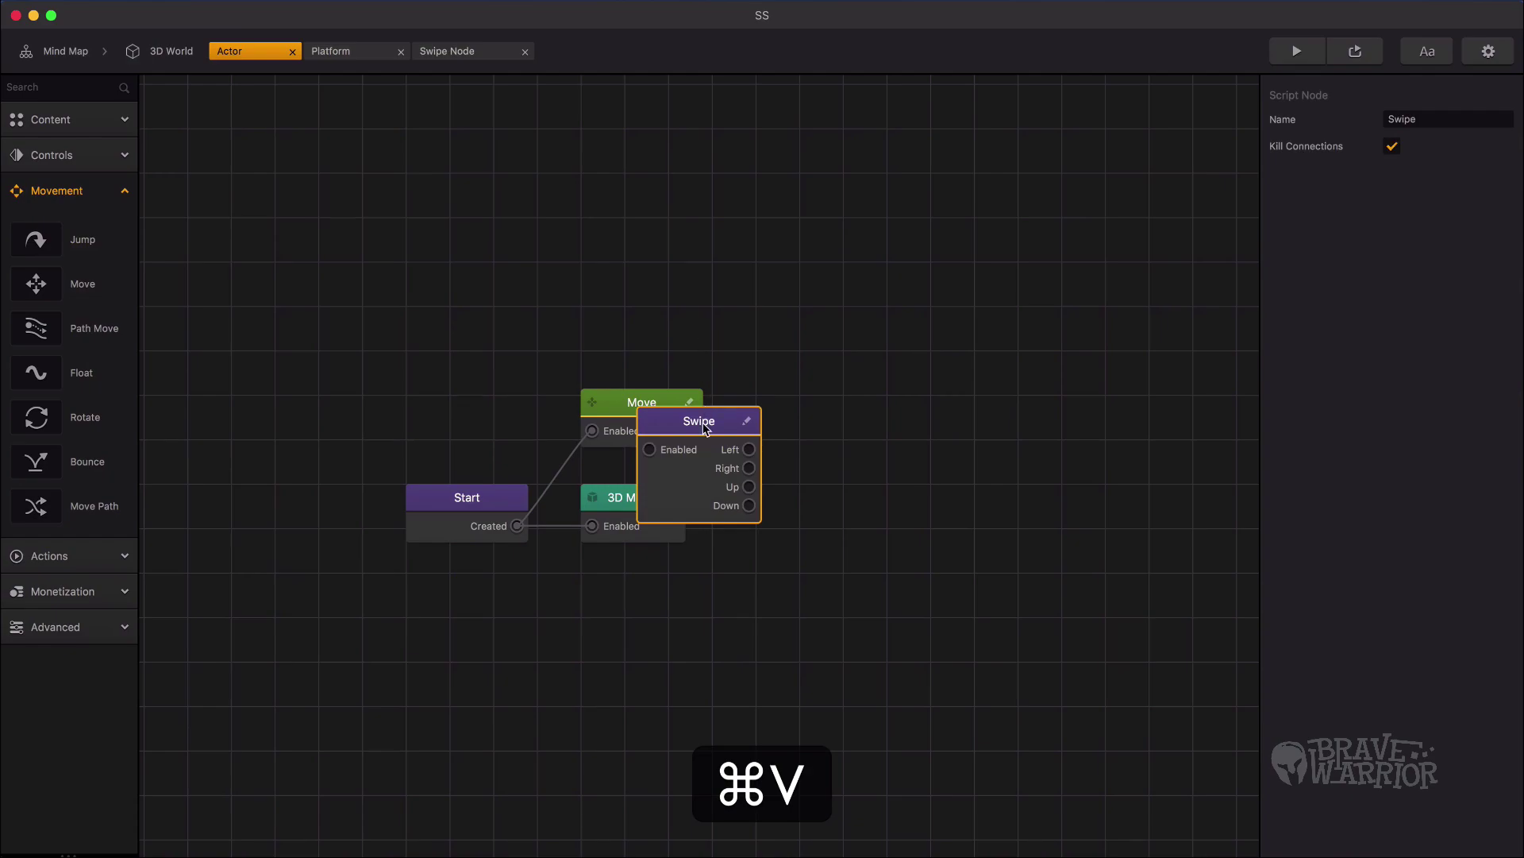
left_click_drag(707, 428, 649, 270)
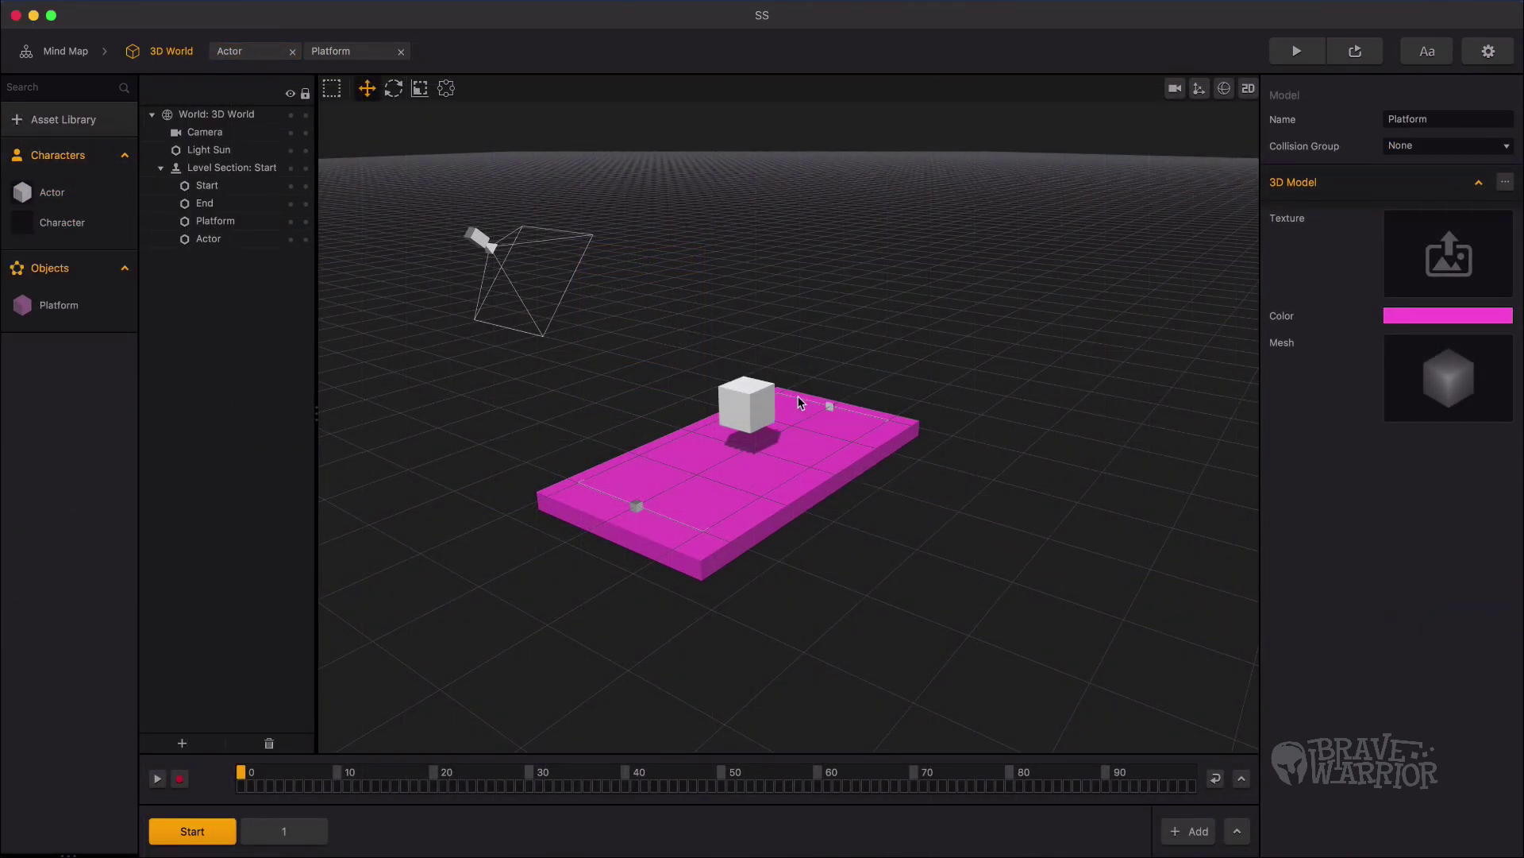
Step: Open the Character's node map and set its Jump node's Y Jump Force to 6
double_click(53, 224)
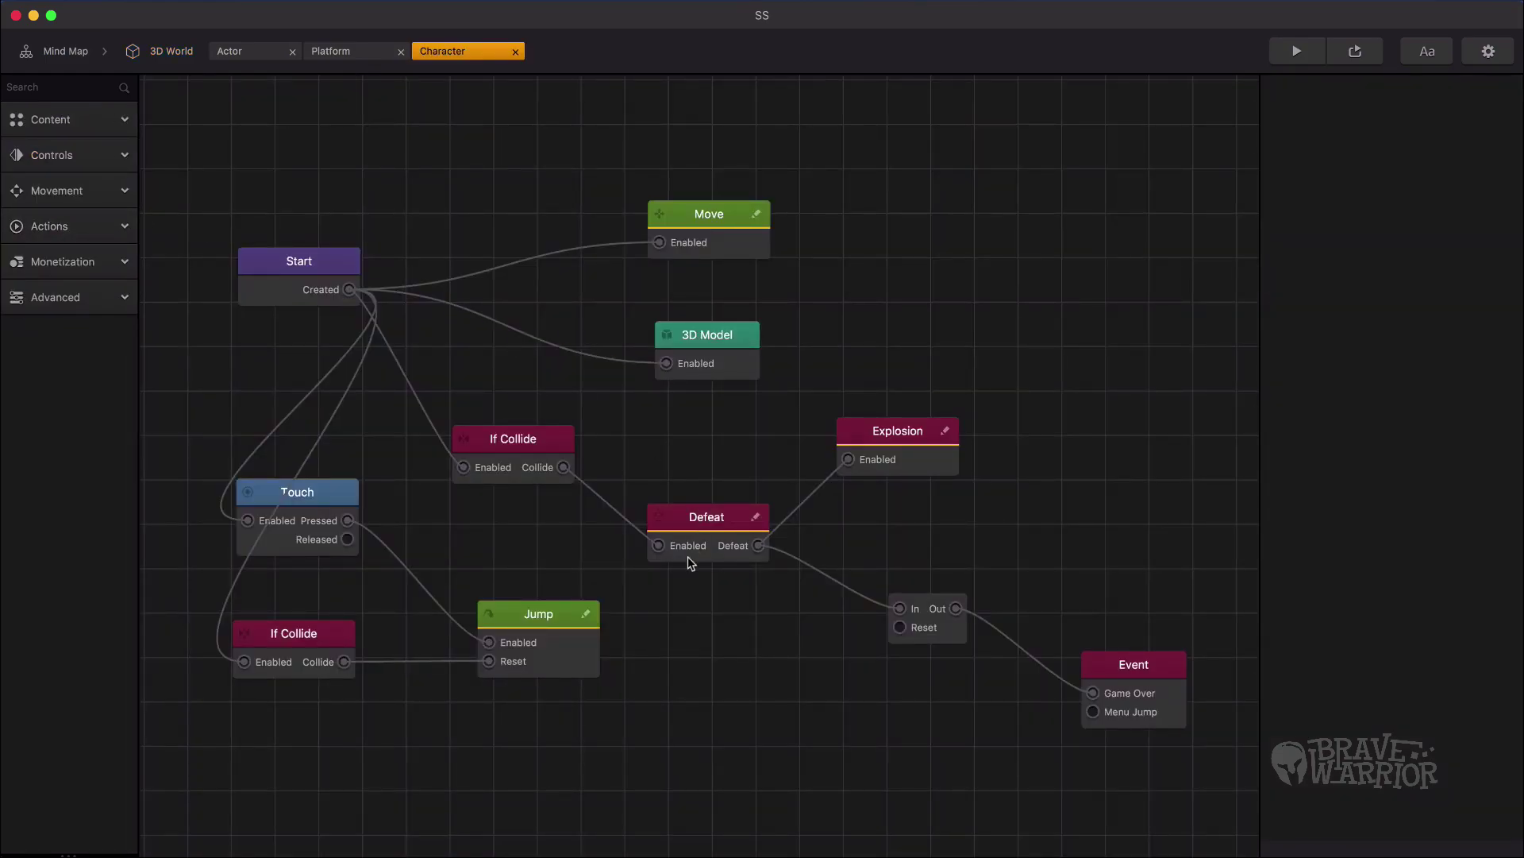
left_click(536, 625)
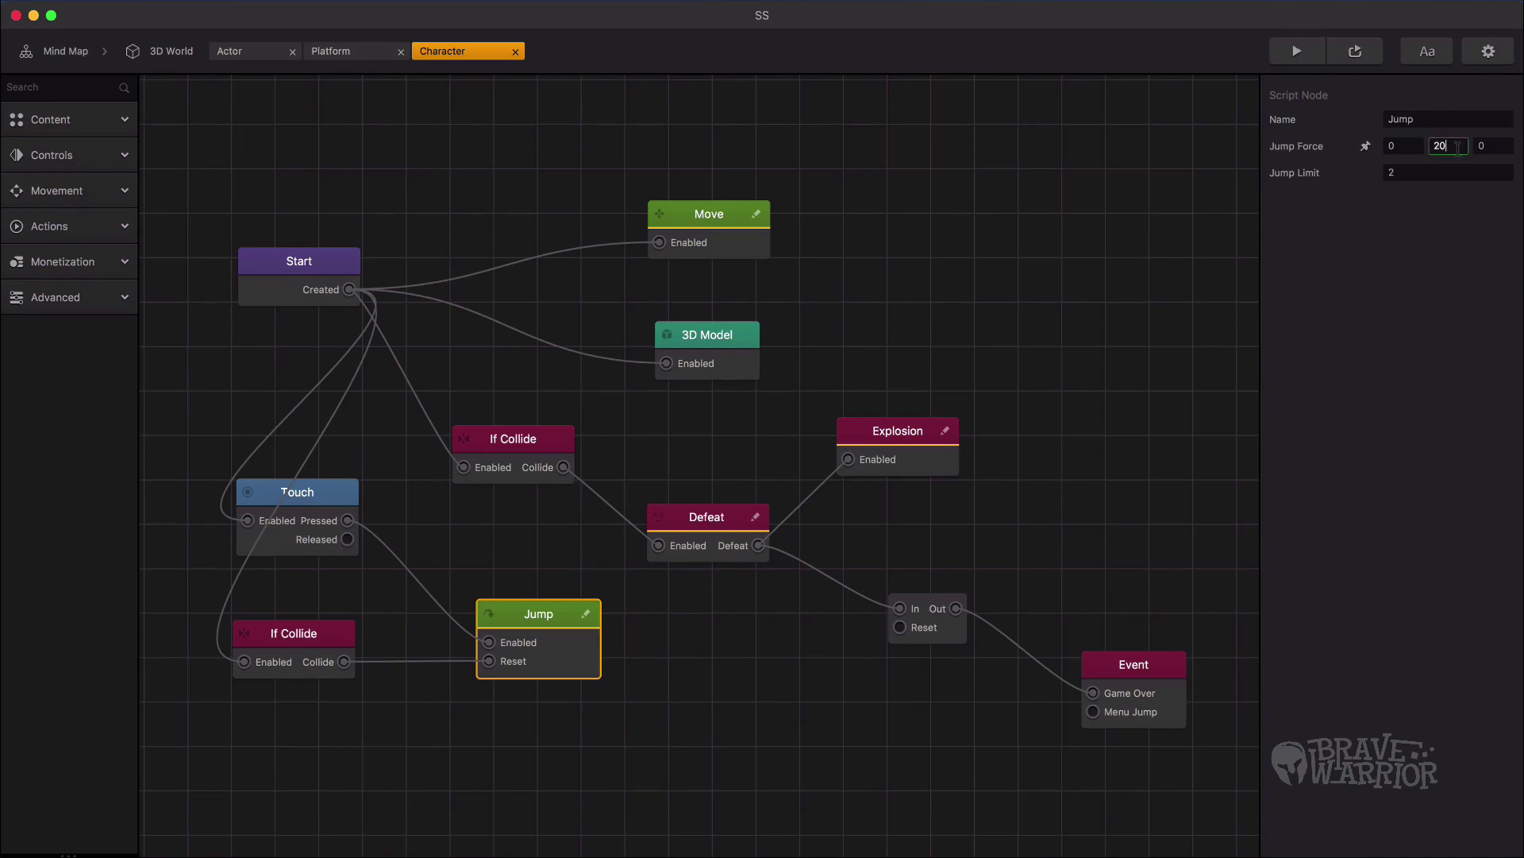
type("6")
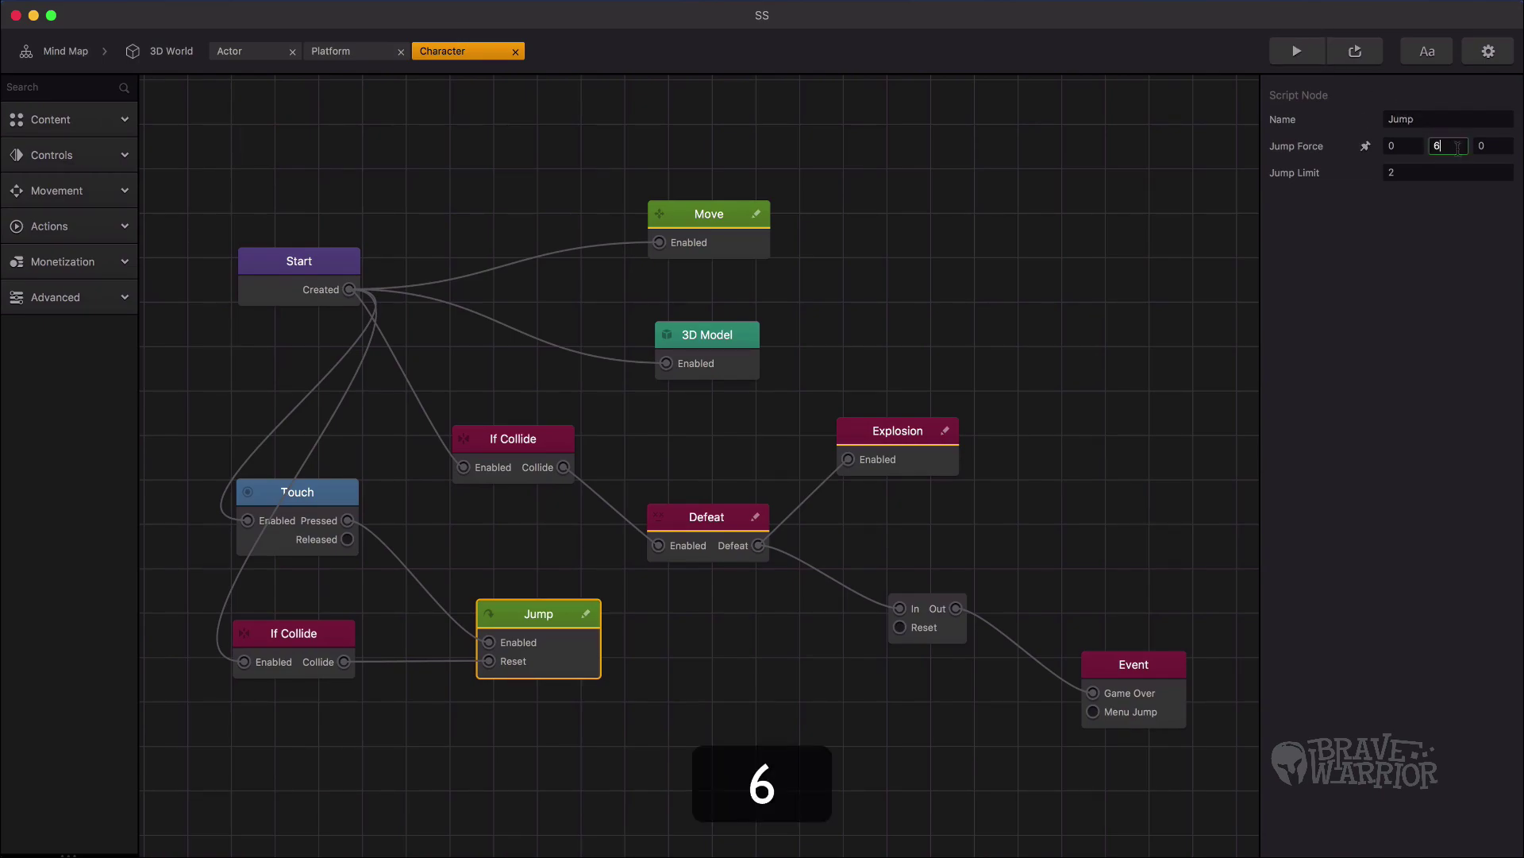
left_click(647, 685)
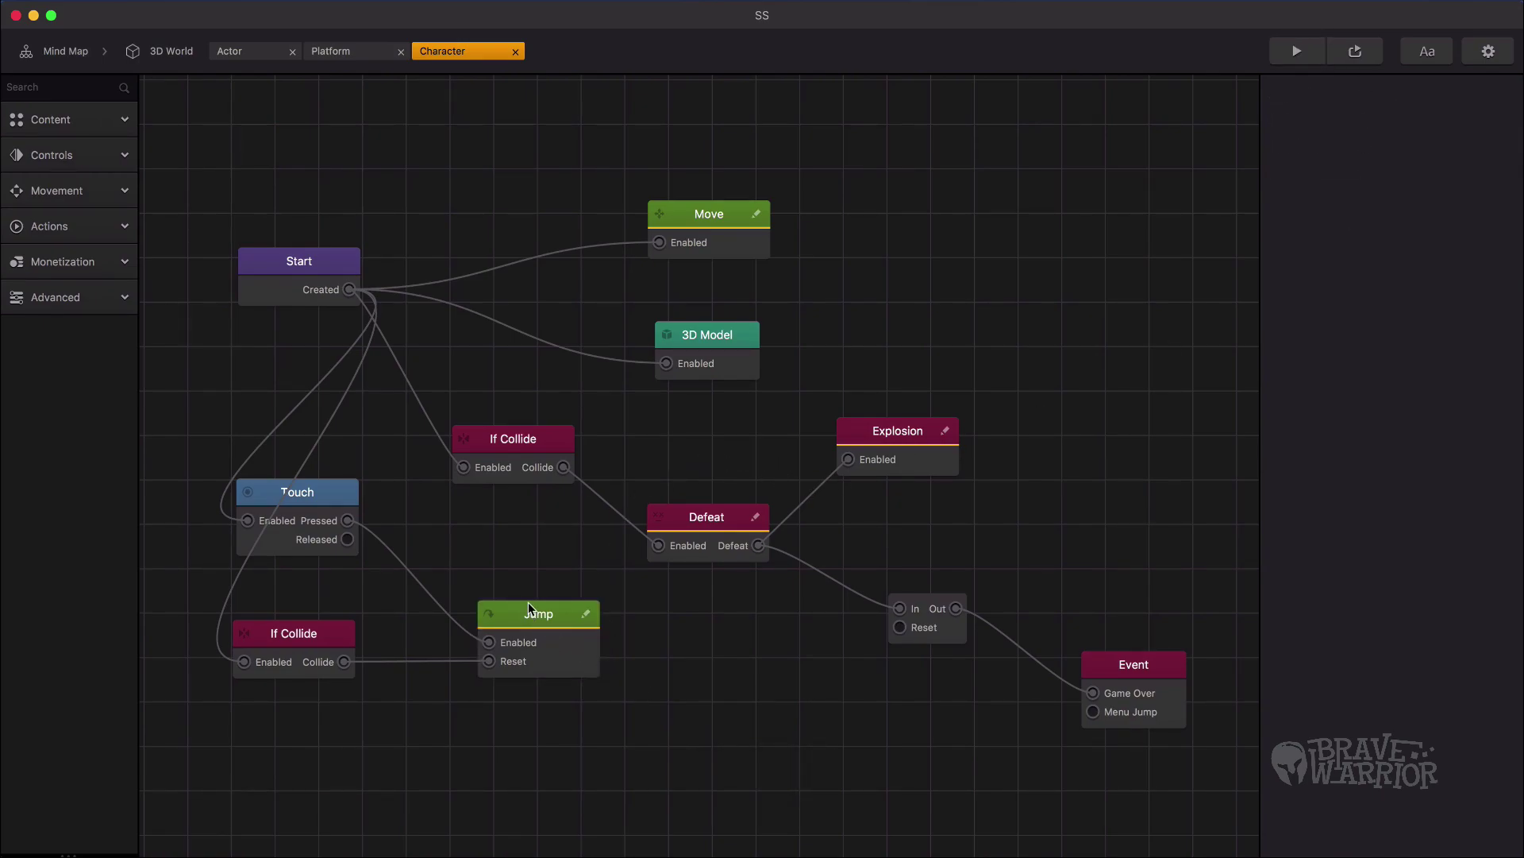
Step: Copy the Character's Jump node into the Actor's node map, placed beside the Swipe node
left_click(531, 614)
key("super+c")
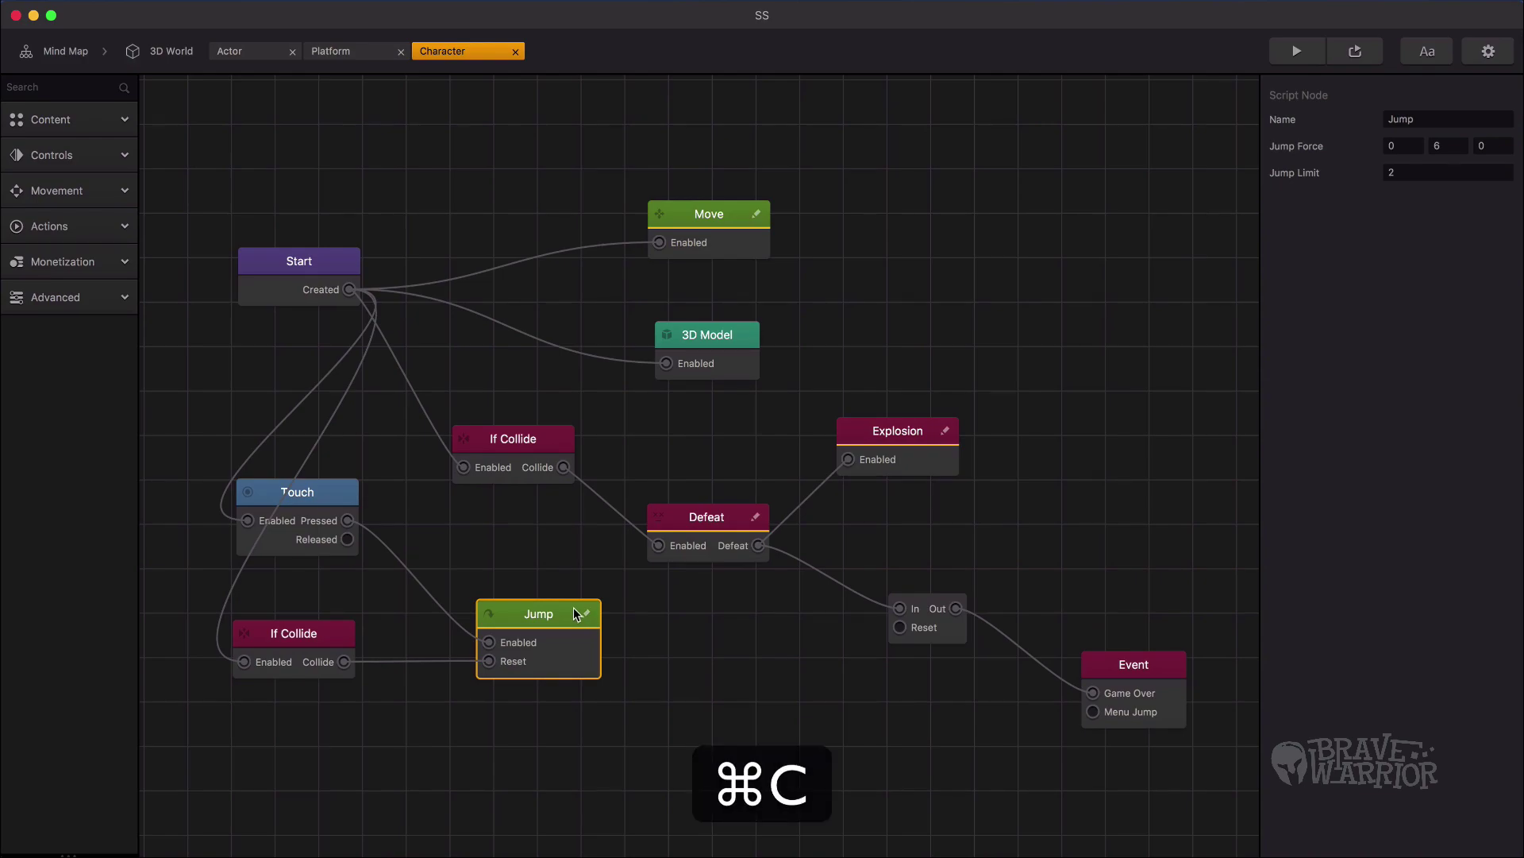
left_click(256, 51)
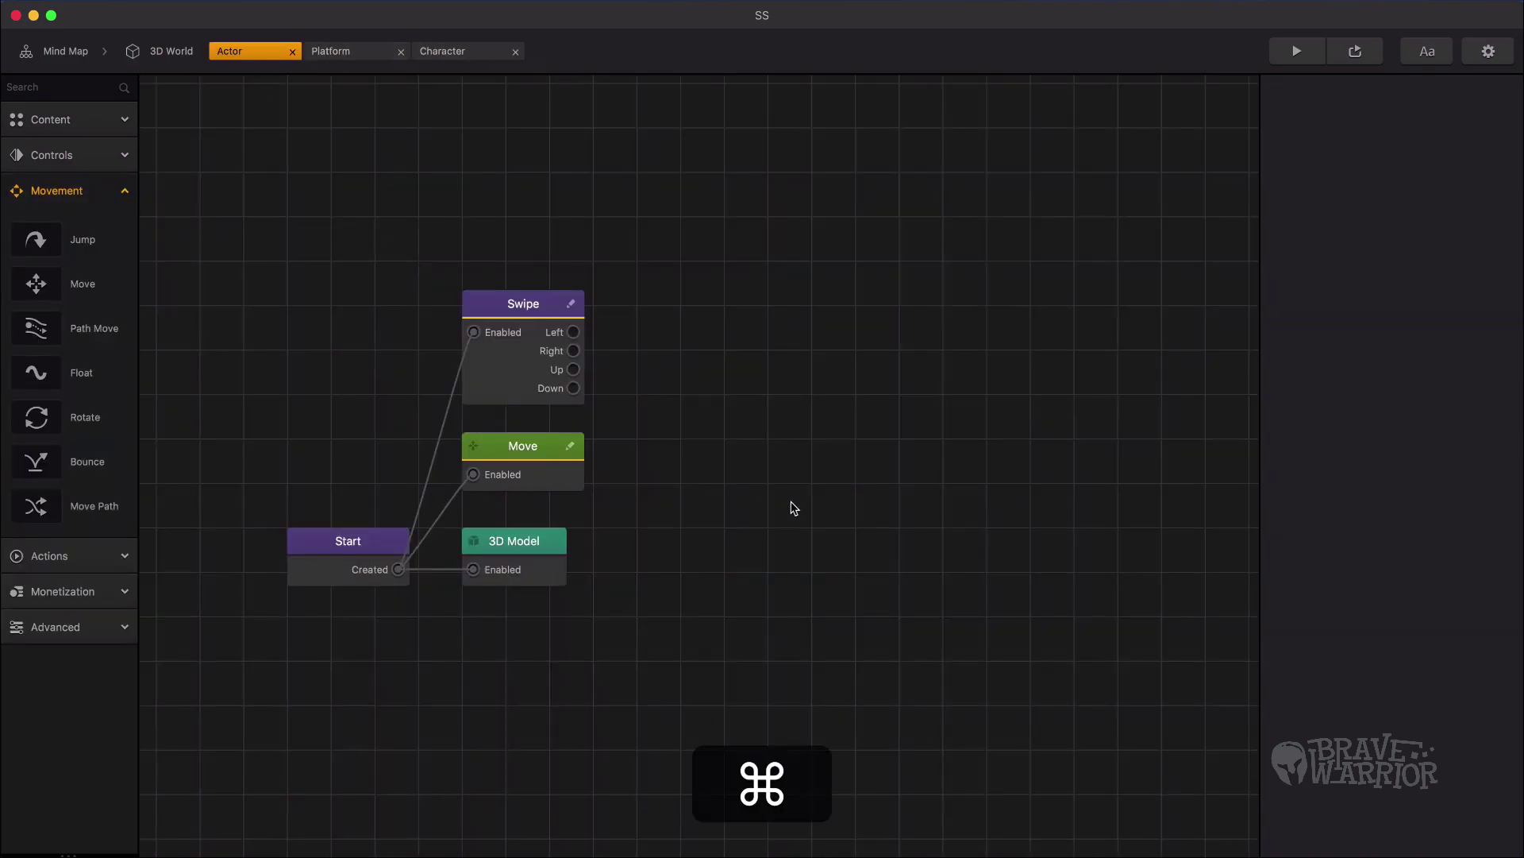
key("super+v")
left_click_drag(673, 440, 757, 331)
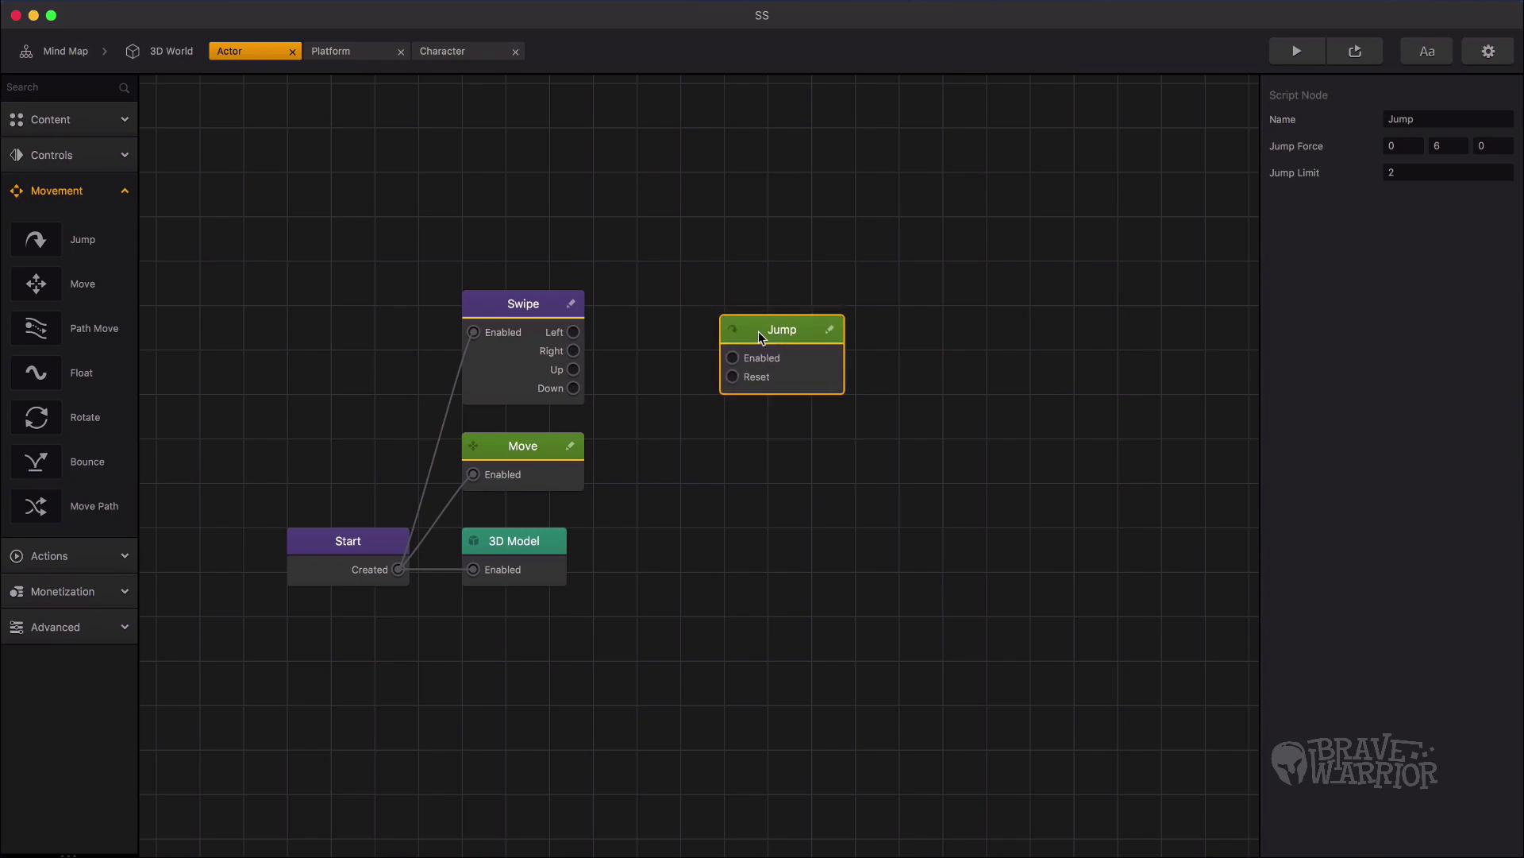
Step: Connect the Swipe node's Up output to the Jump node's Enabled input
left_click_drag(573, 370, 734, 361)
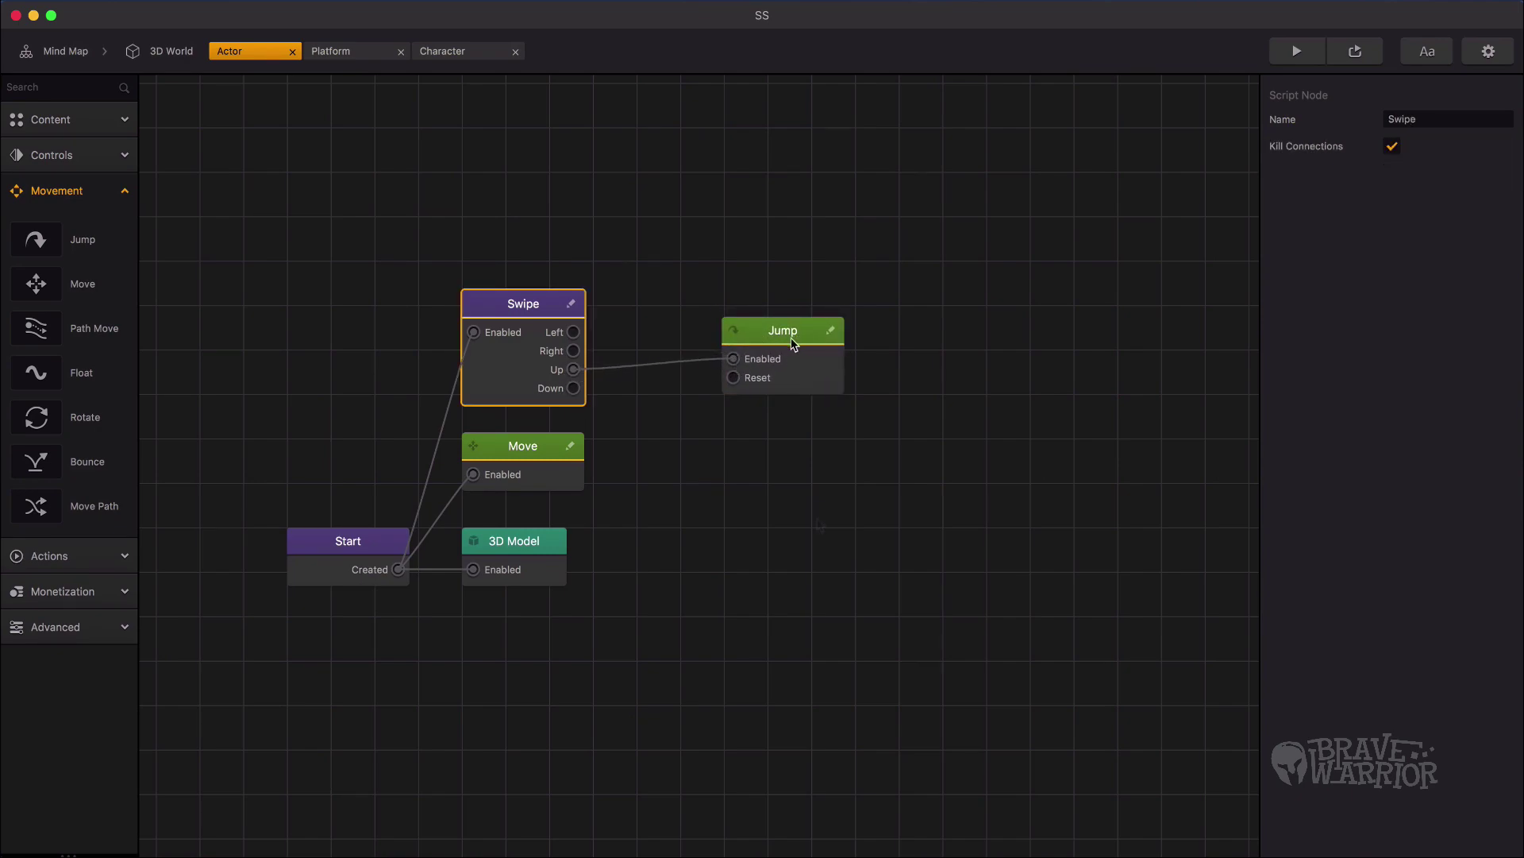
left_click(827, 521)
left_click(99, 197)
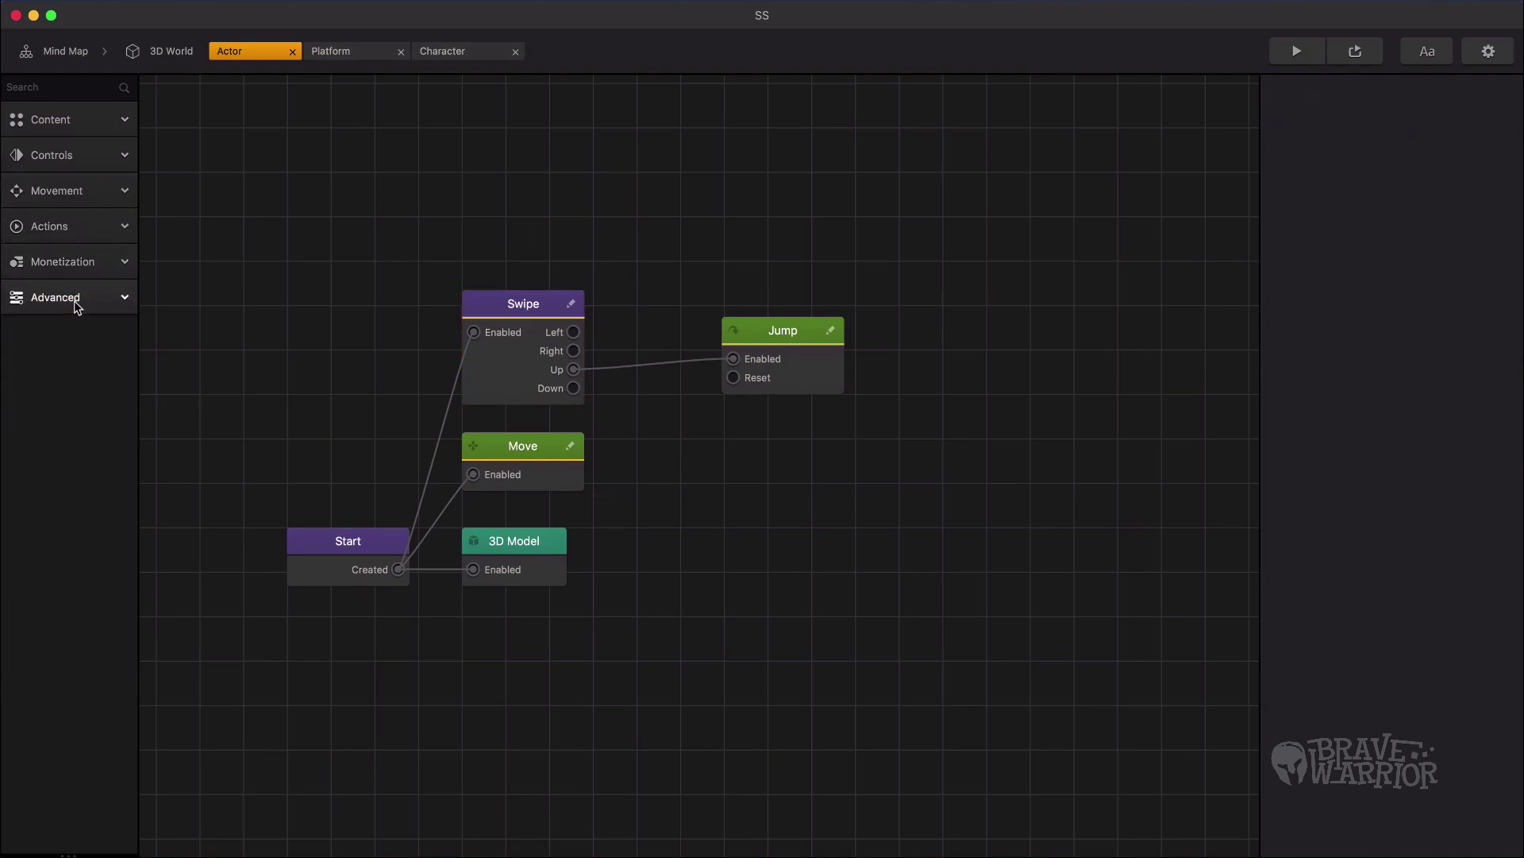
Step: Add an If Collide node below Jump, connecting its Collide output to Jump's Reset and Start's Created output to its Enabled input
left_click(72, 228)
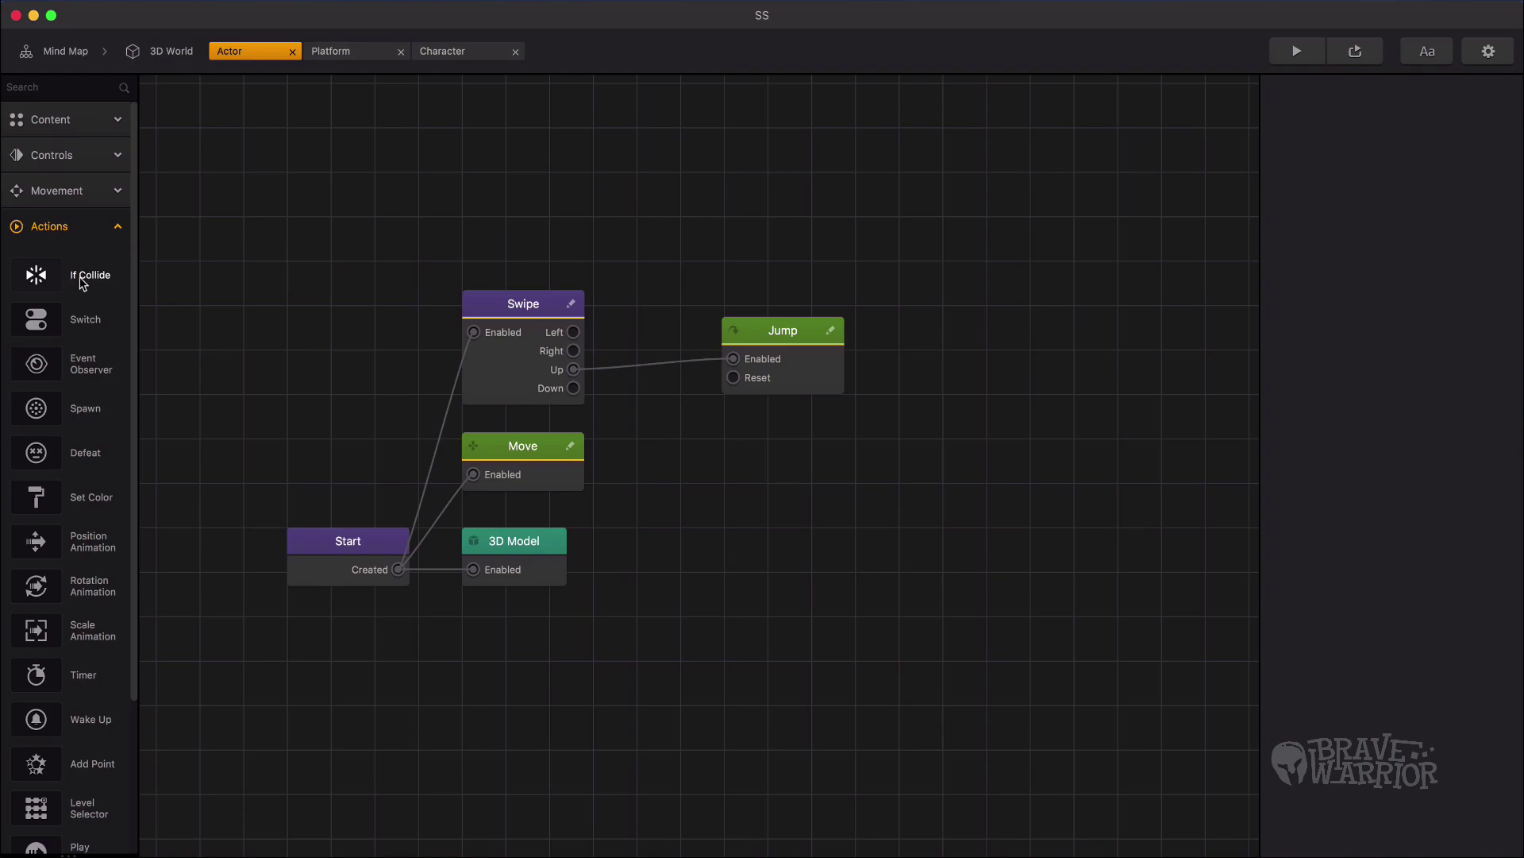
left_click_drag(82, 283, 781, 434)
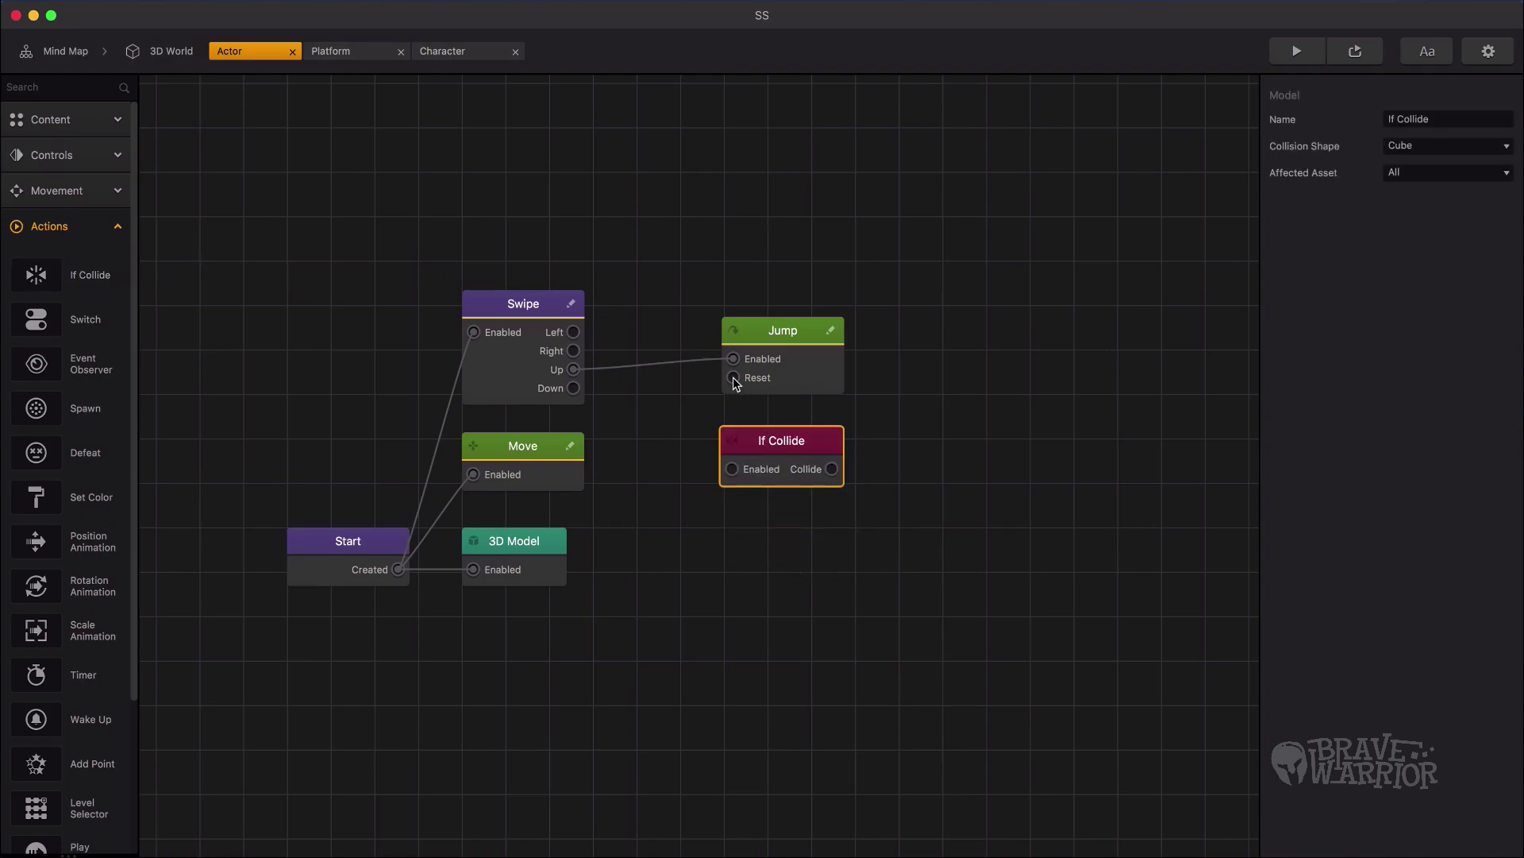
left_click_drag(732, 377, 832, 469)
left_click(772, 451)
left_click_drag(400, 566, 722, 471)
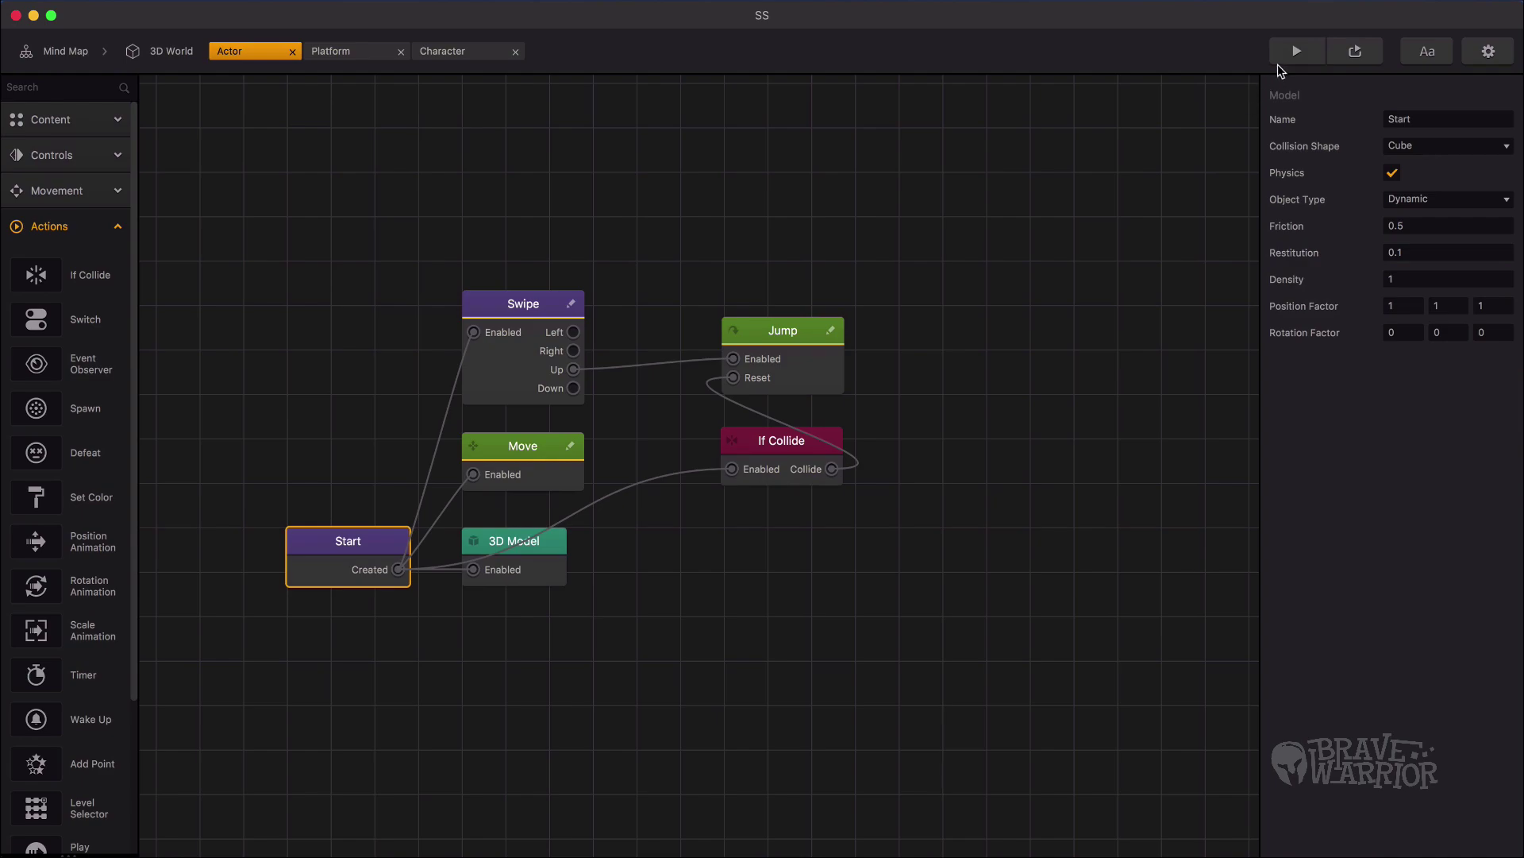
Step: Preview the game and swipe up on the Actor to test its jump, then close the preview
left_click(1296, 53)
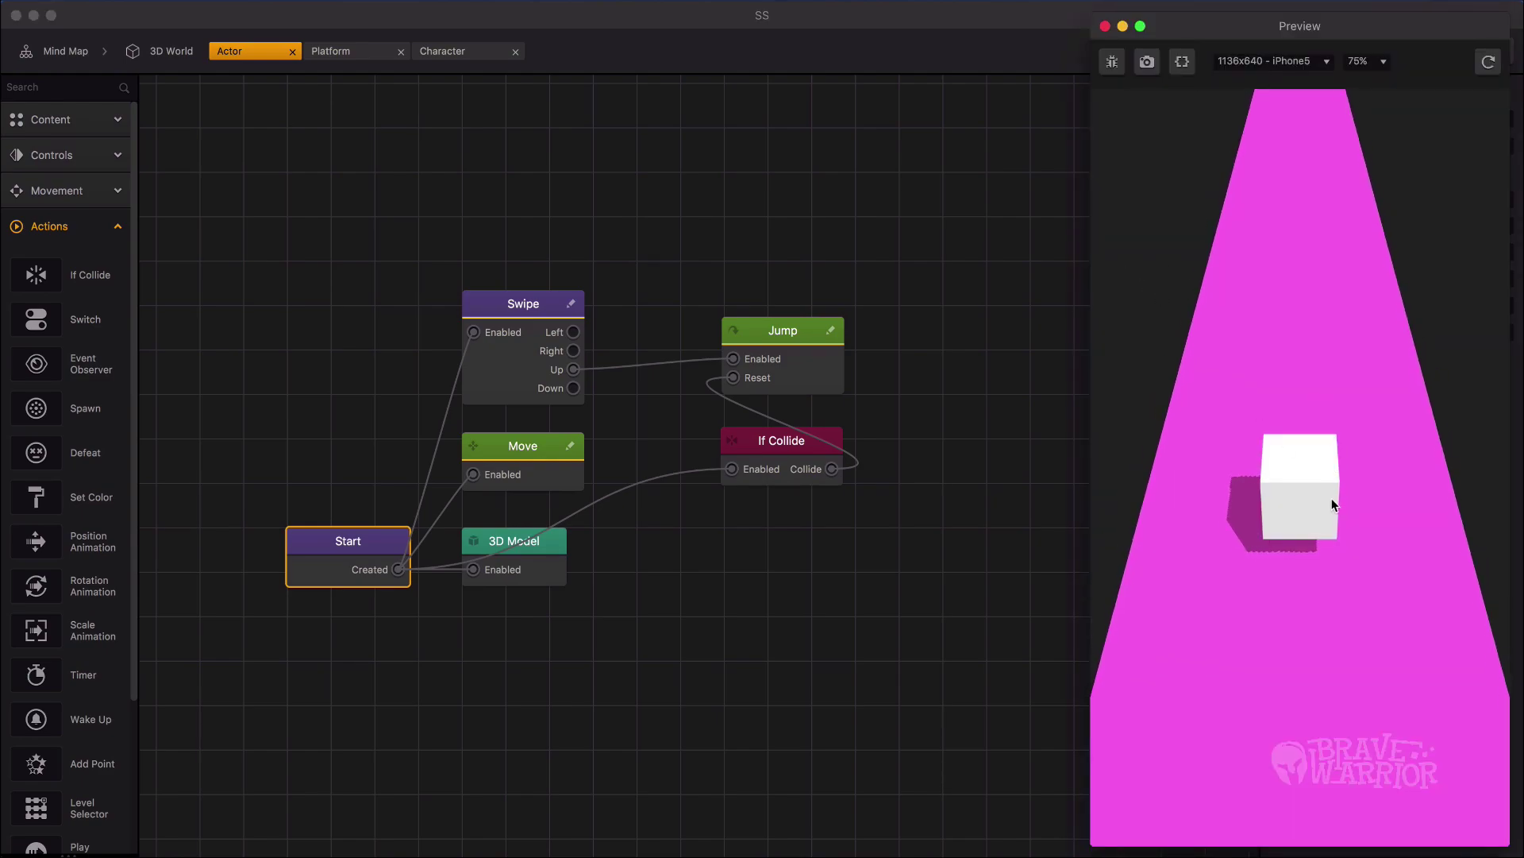
left_click_drag(1331, 498, 1328, 395)
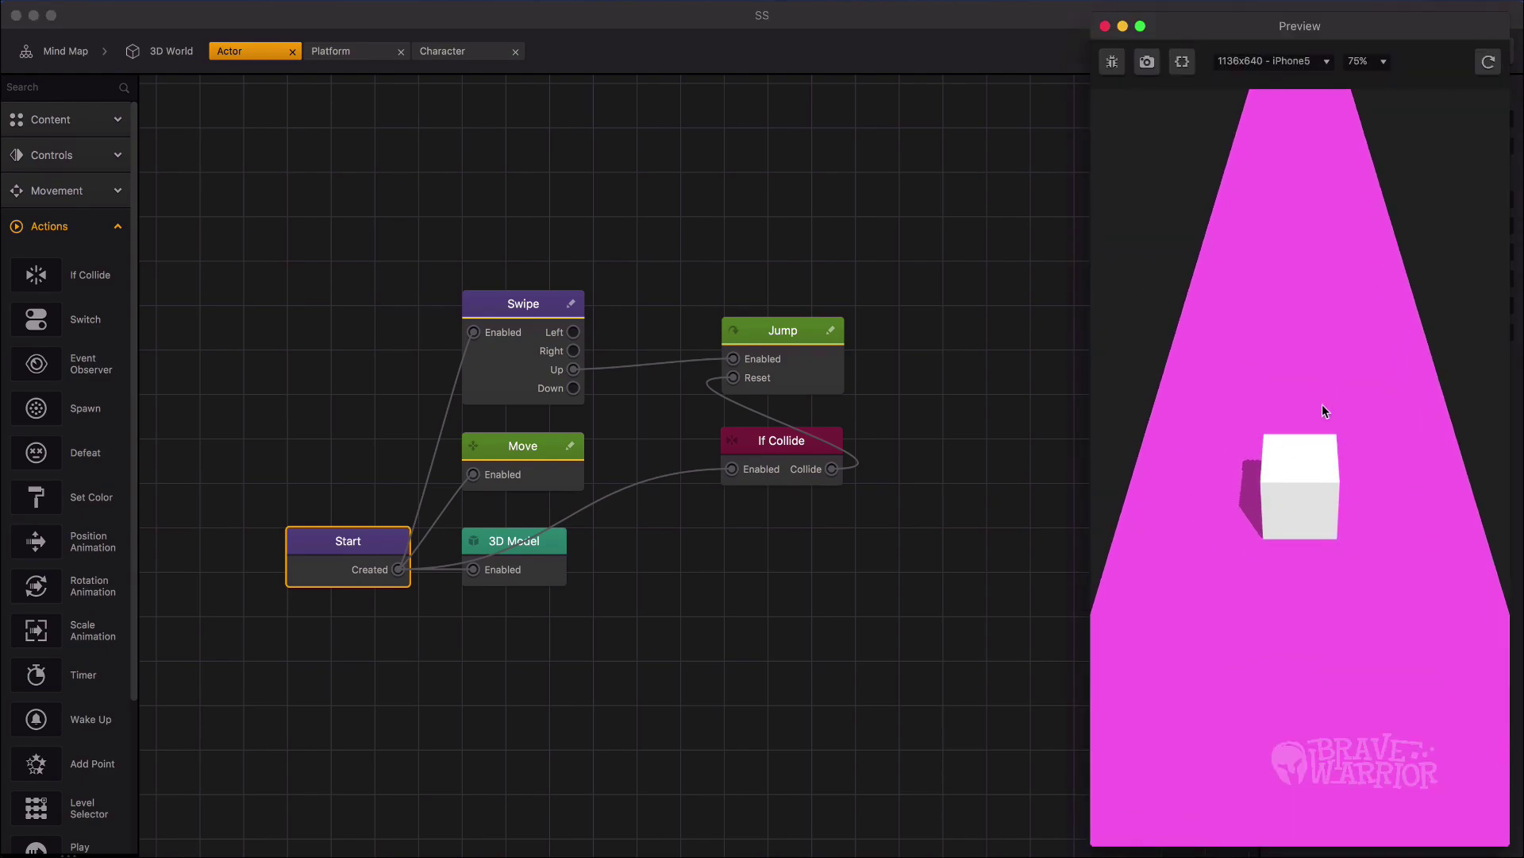
left_click(1105, 26)
Step: Set the If Collide node's Affected Asset to Platform and assign the Platform object to the Platform collision group in the 3D World
left_click(730, 442)
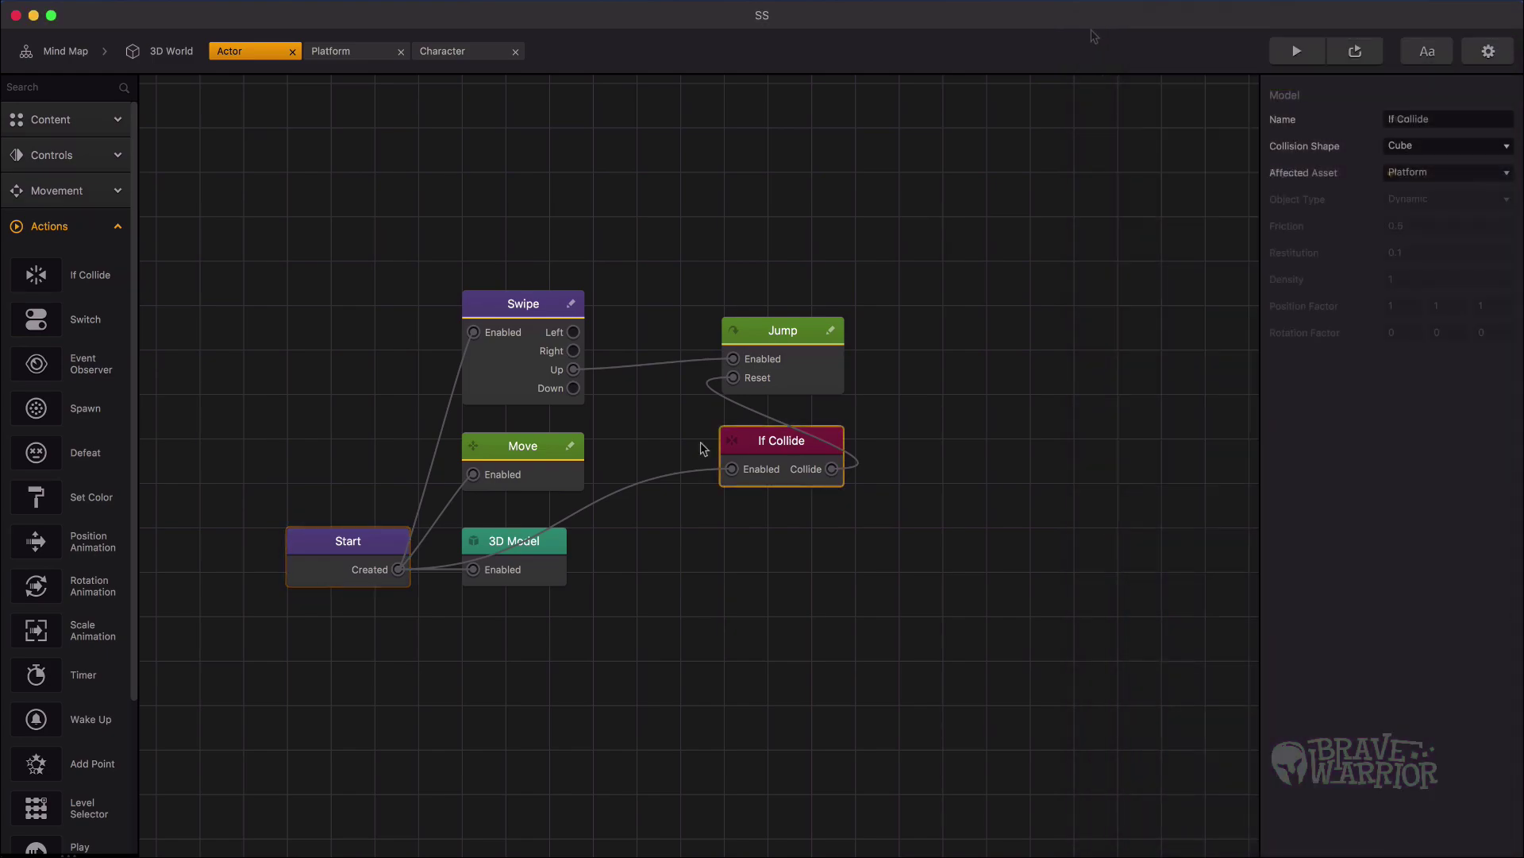
left_click(168, 52)
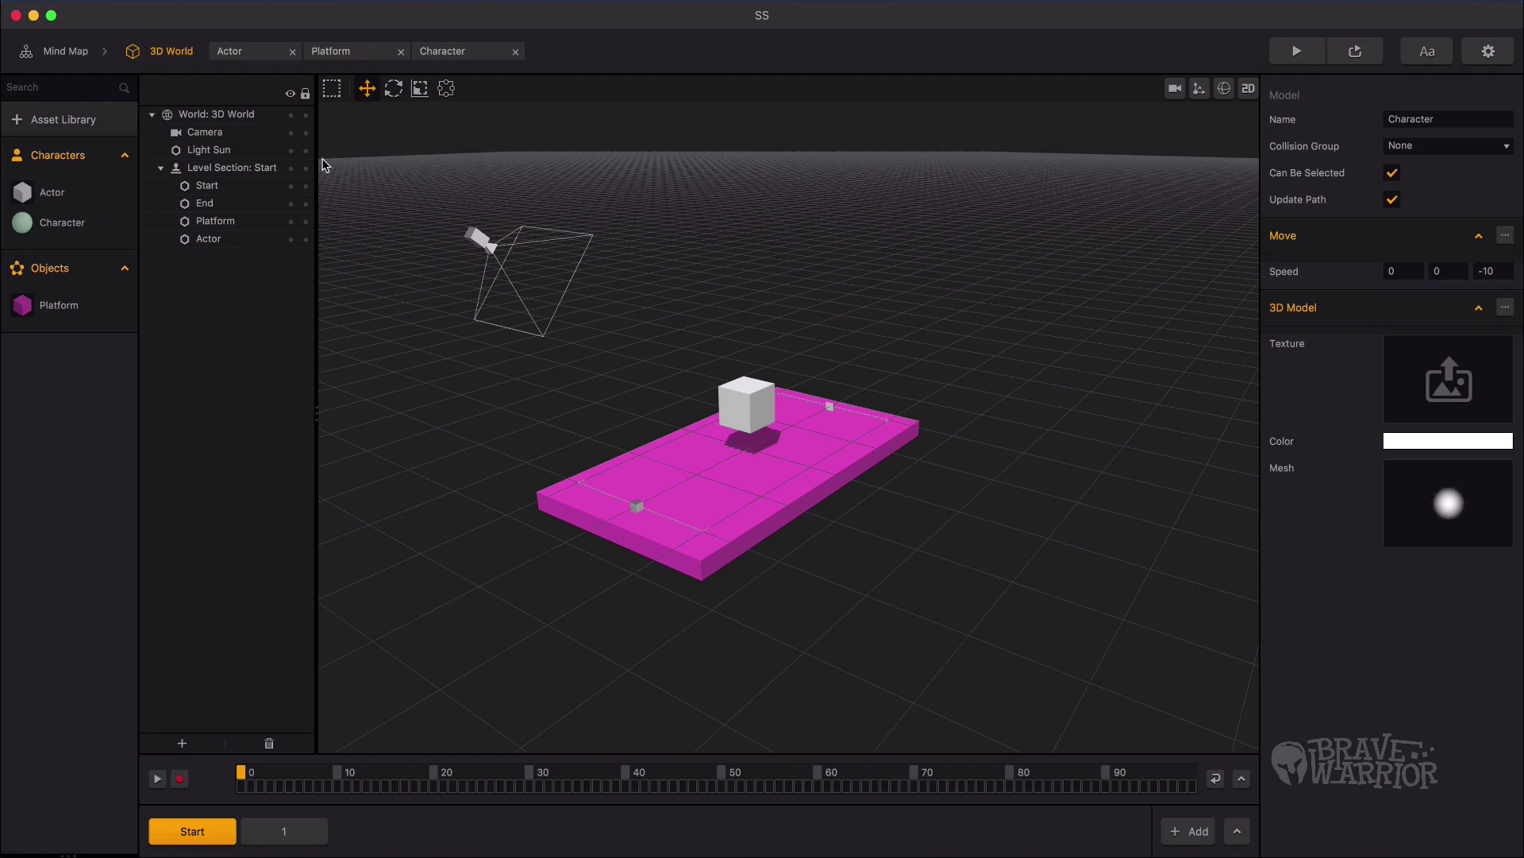
left_click(665, 505)
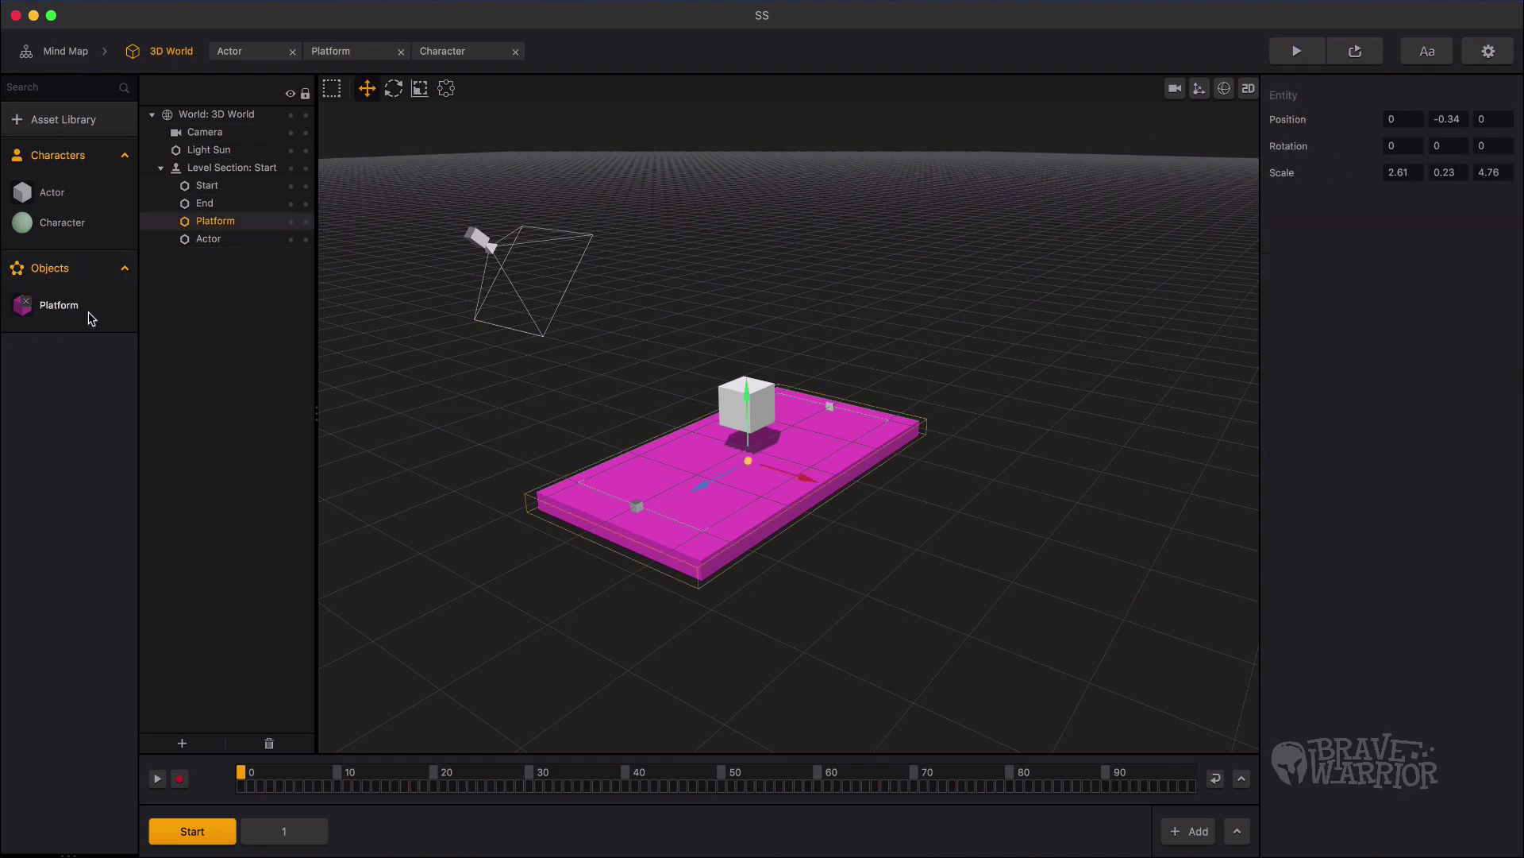
left_click(63, 314)
left_click(1391, 150)
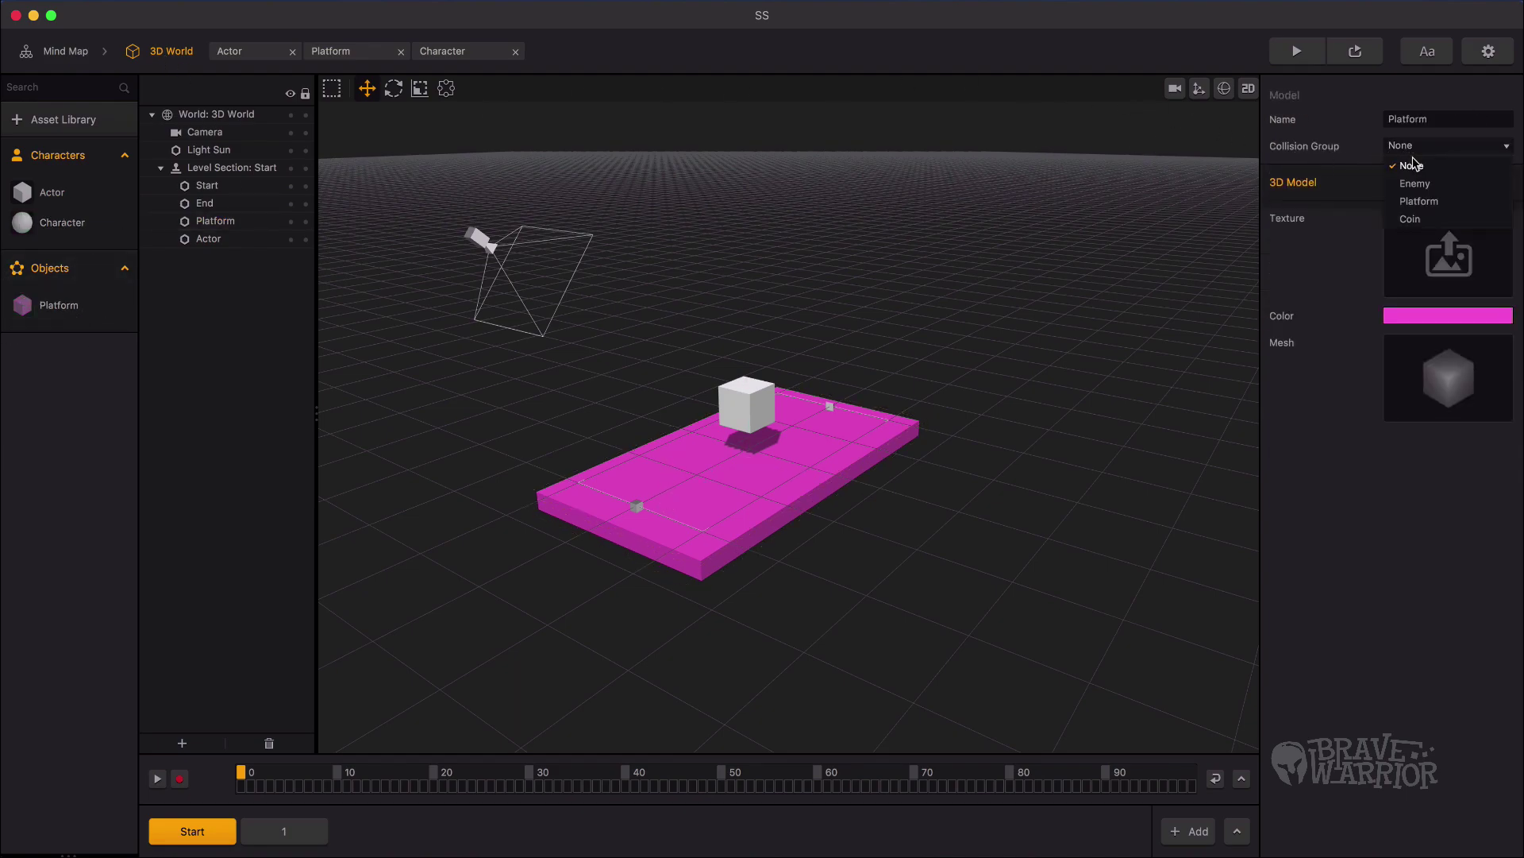
left_click(1418, 197)
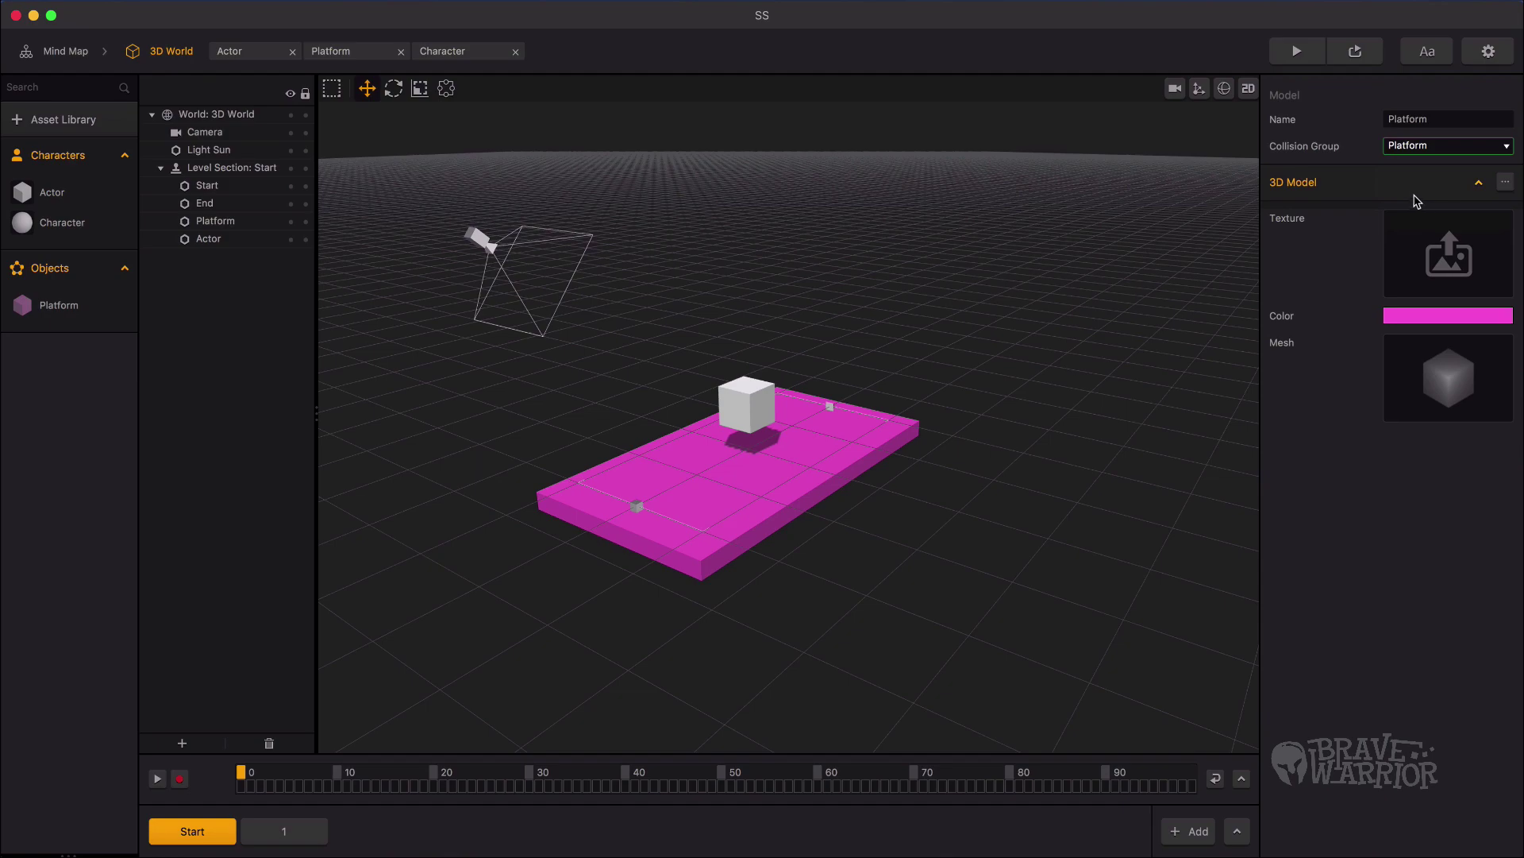
Step: Return to the Actor's node map and select the Platform collision group as the If Collide node's Affected Asset
left_click(247, 52)
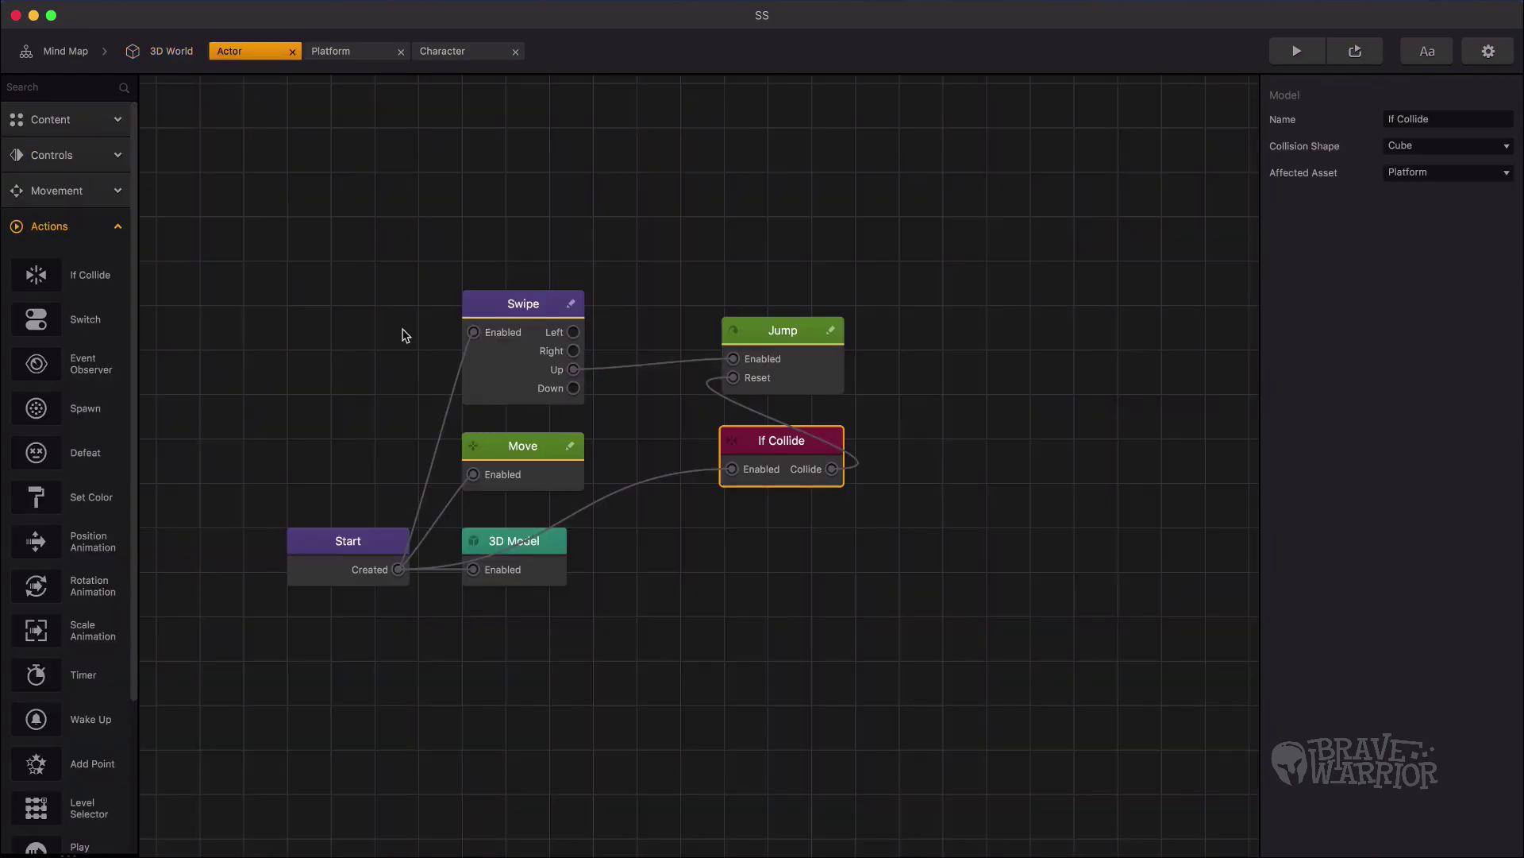
left_click(1484, 181)
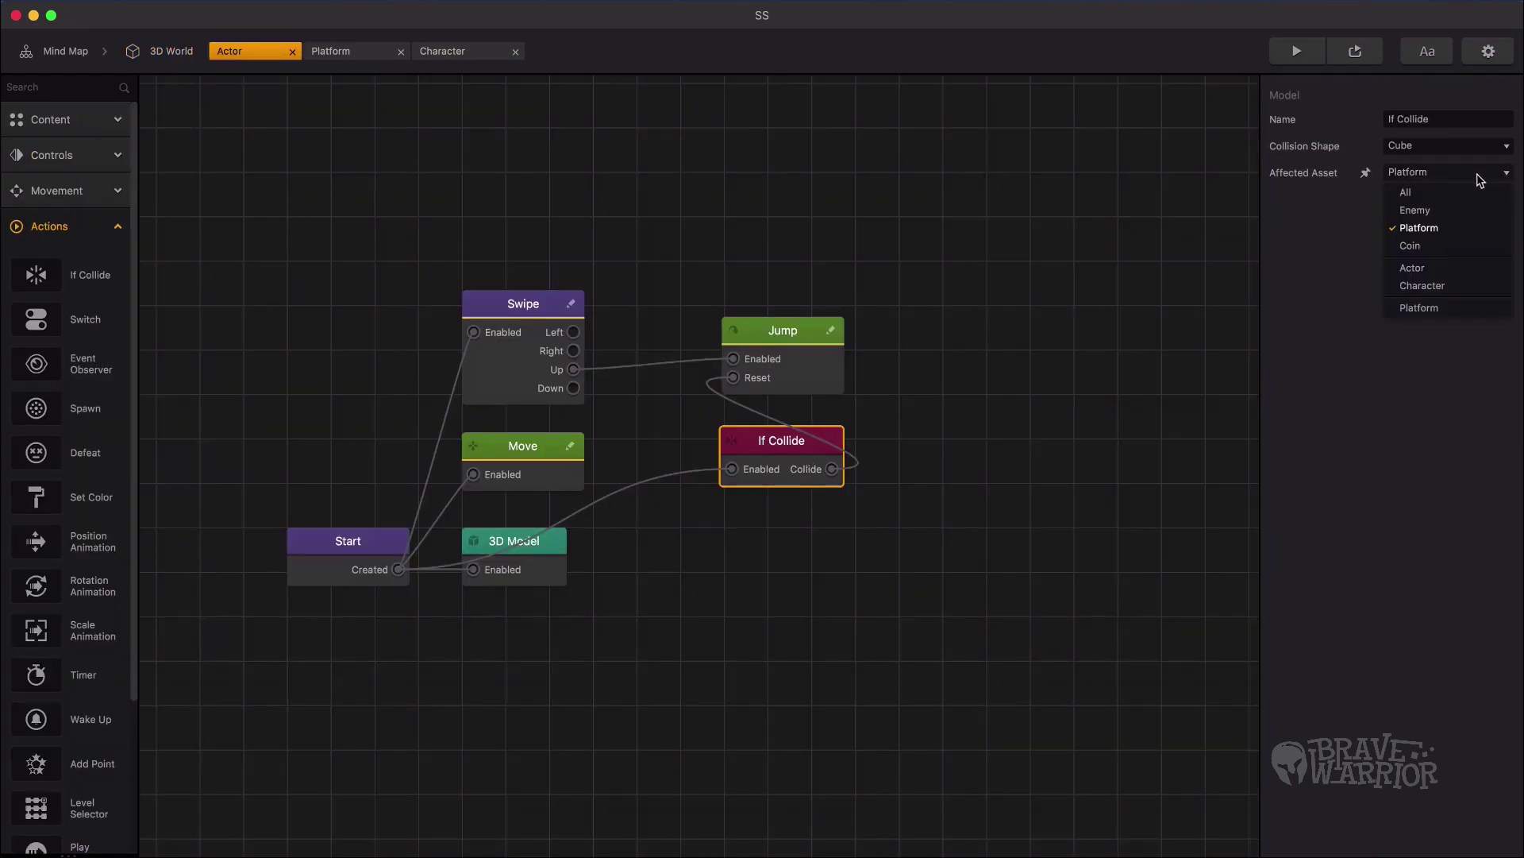
left_click(1421, 228)
Step: Run the preview again and swipe up repeatedly to check the Actor's jumping with the Platform collision reset
left_click(1297, 50)
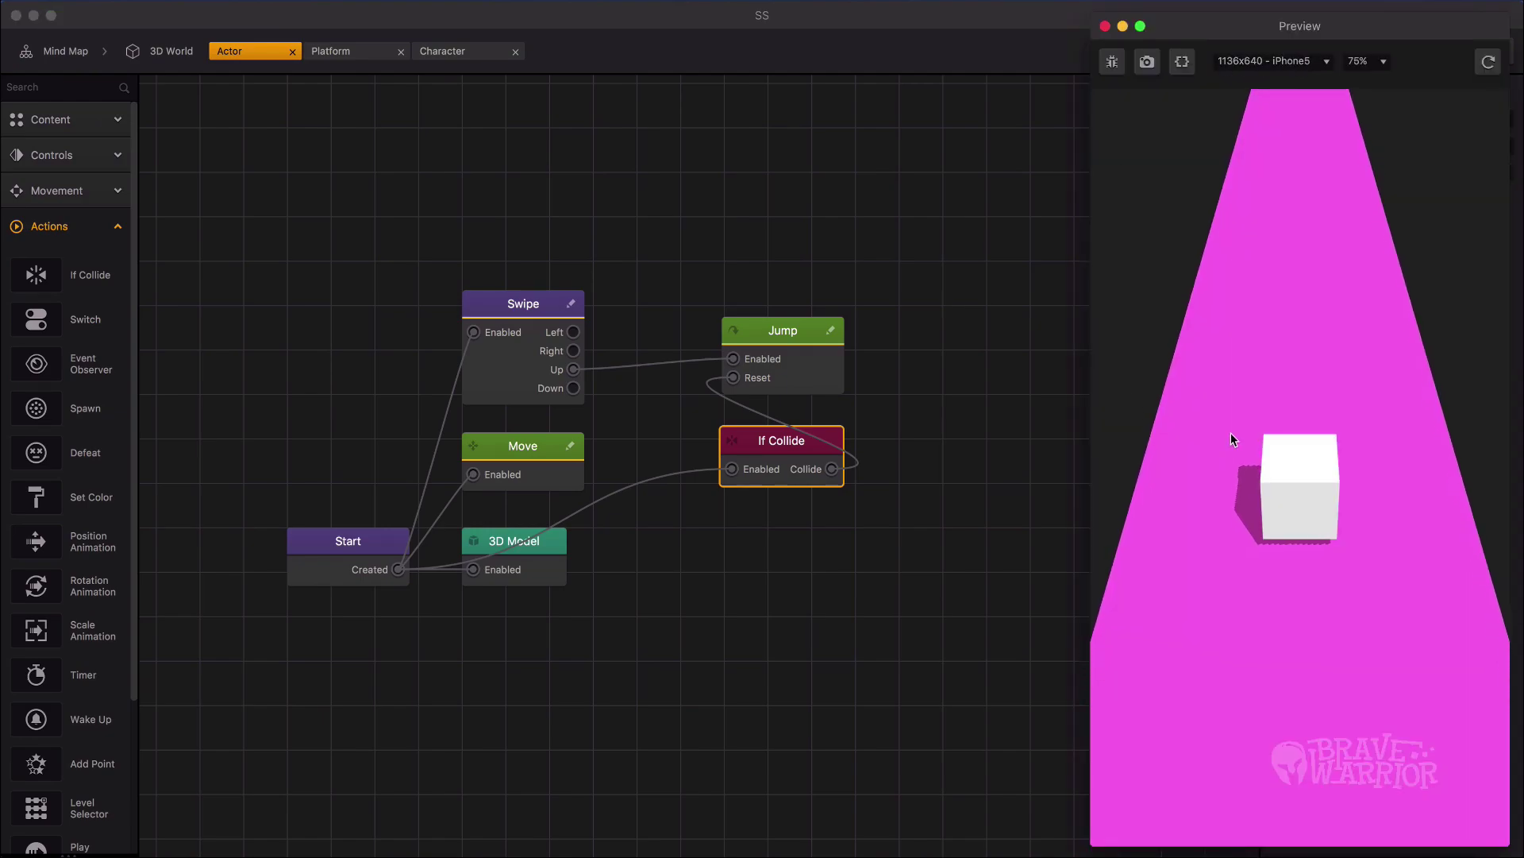
left_click_drag(1349, 422, 1307, 286)
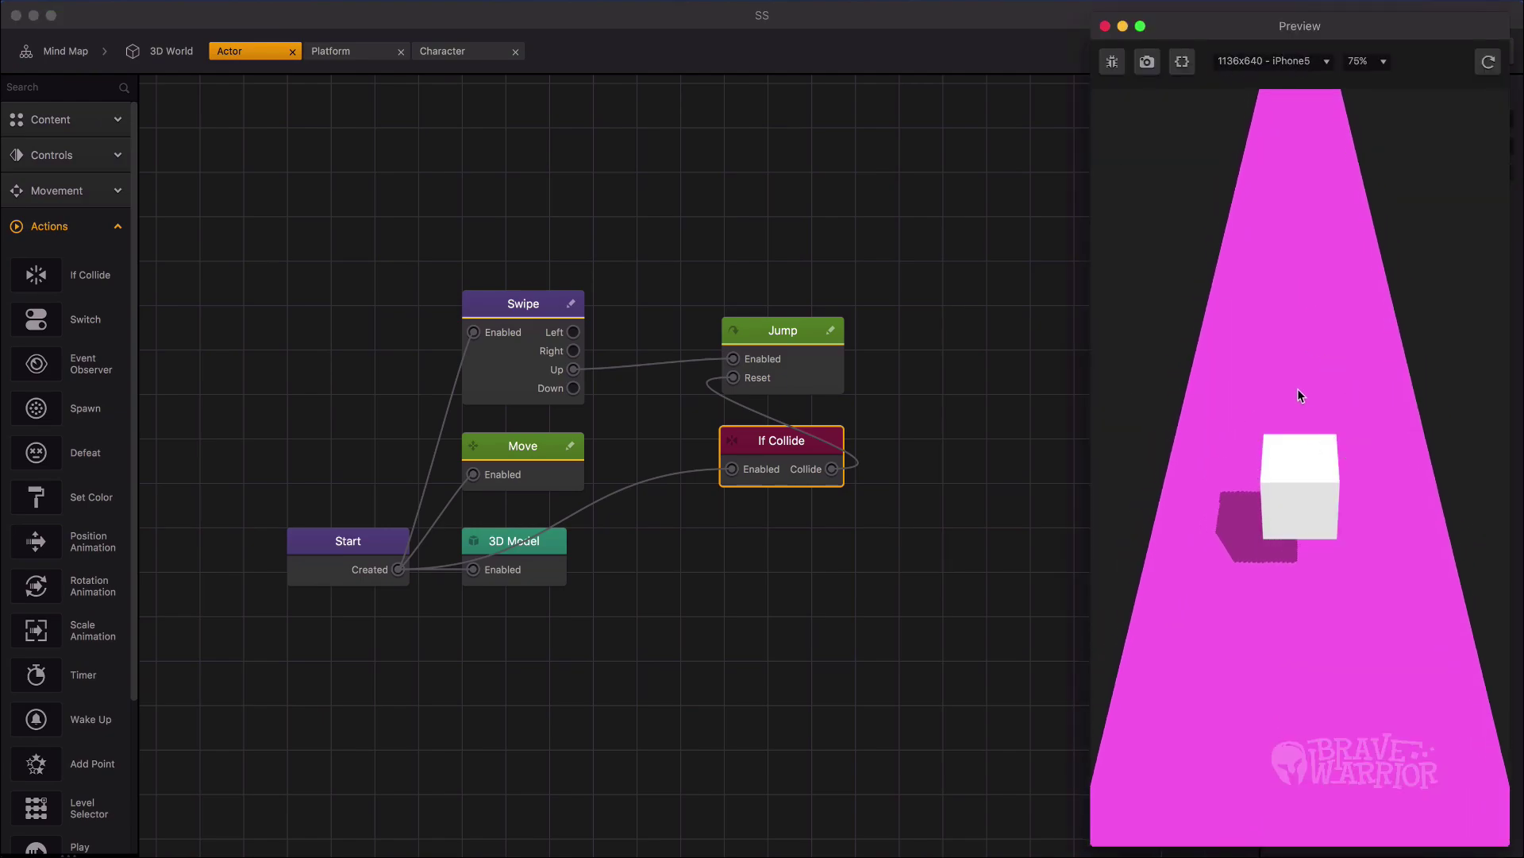
left_click_drag(1361, 469, 1355, 343)
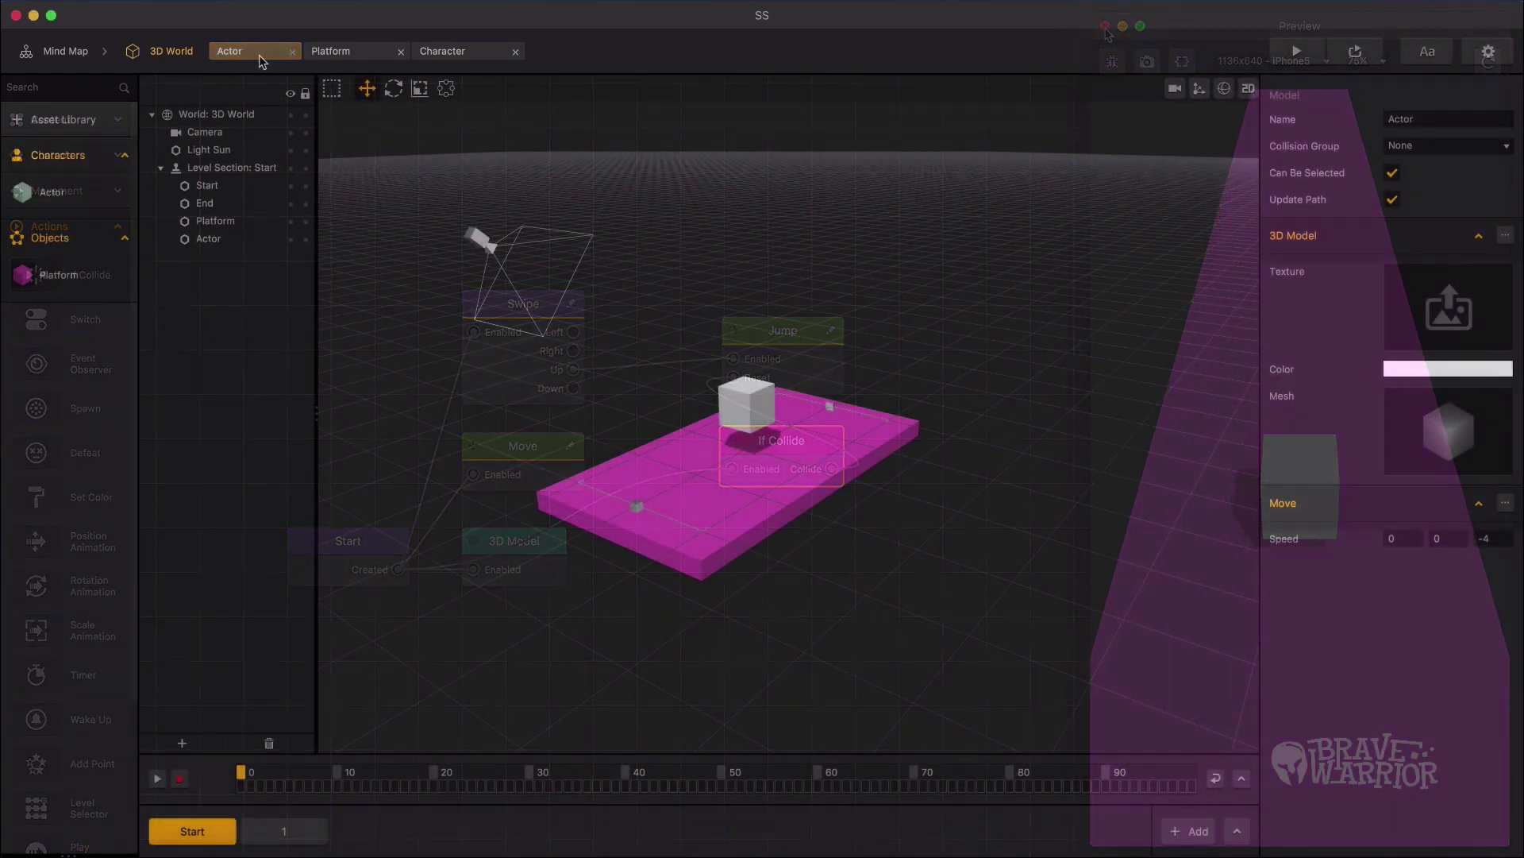
Step: Add two more Jump nodes to the Actor's node map, stacked and aligned above the existing Jump node
left_click(259, 55)
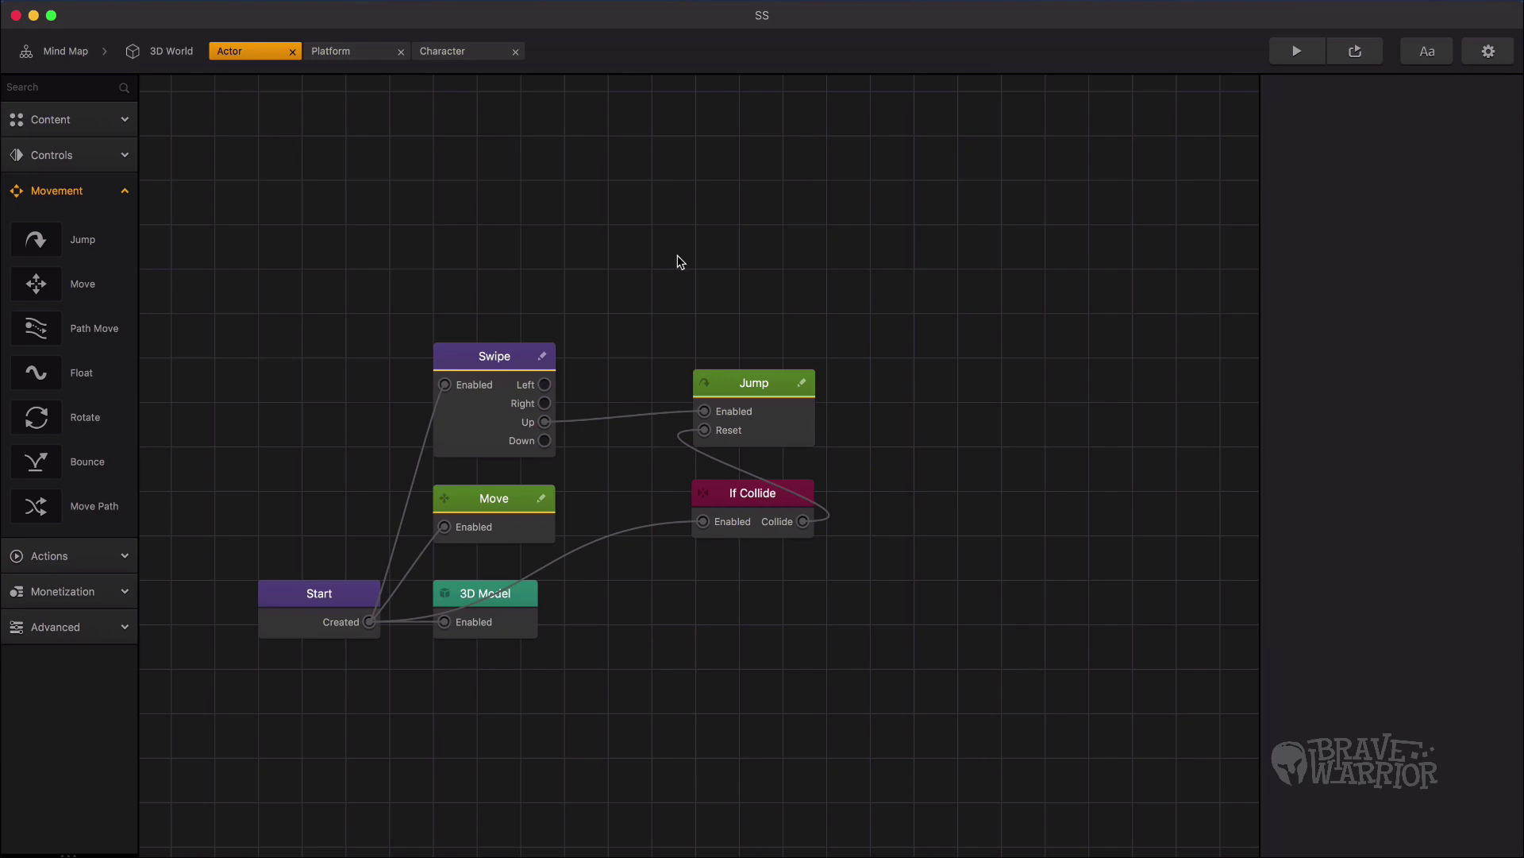
left_click_drag(100, 240, 754, 206)
left_click_drag(89, 251, 740, 300)
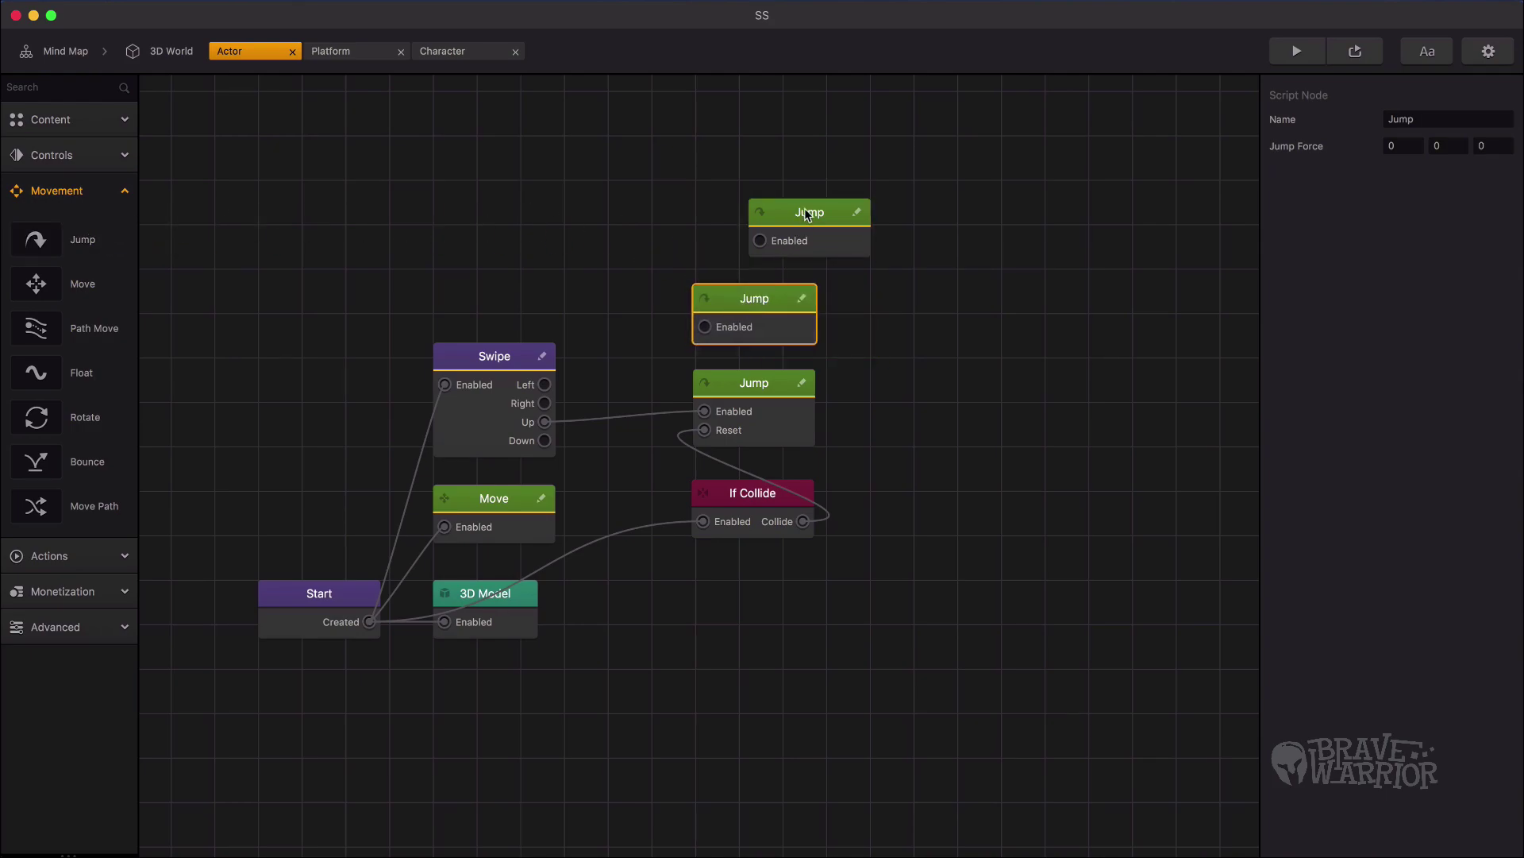
left_click_drag(807, 212, 752, 213)
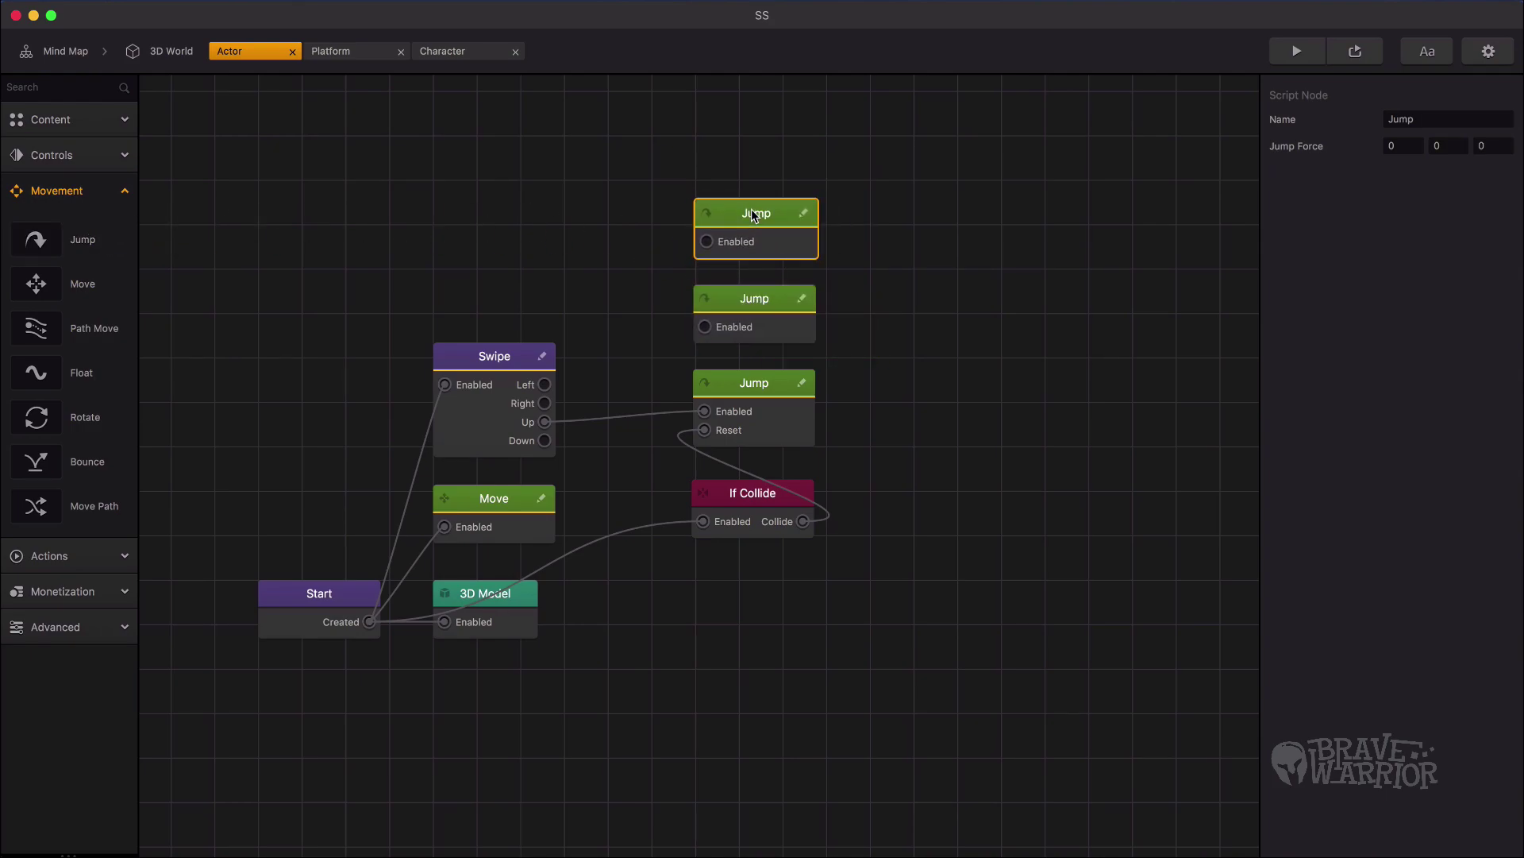
Step: Rename the uppermost new Jump node to JumpLeft and the one below it to JumpRight
left_click(1445, 122)
type("Left")
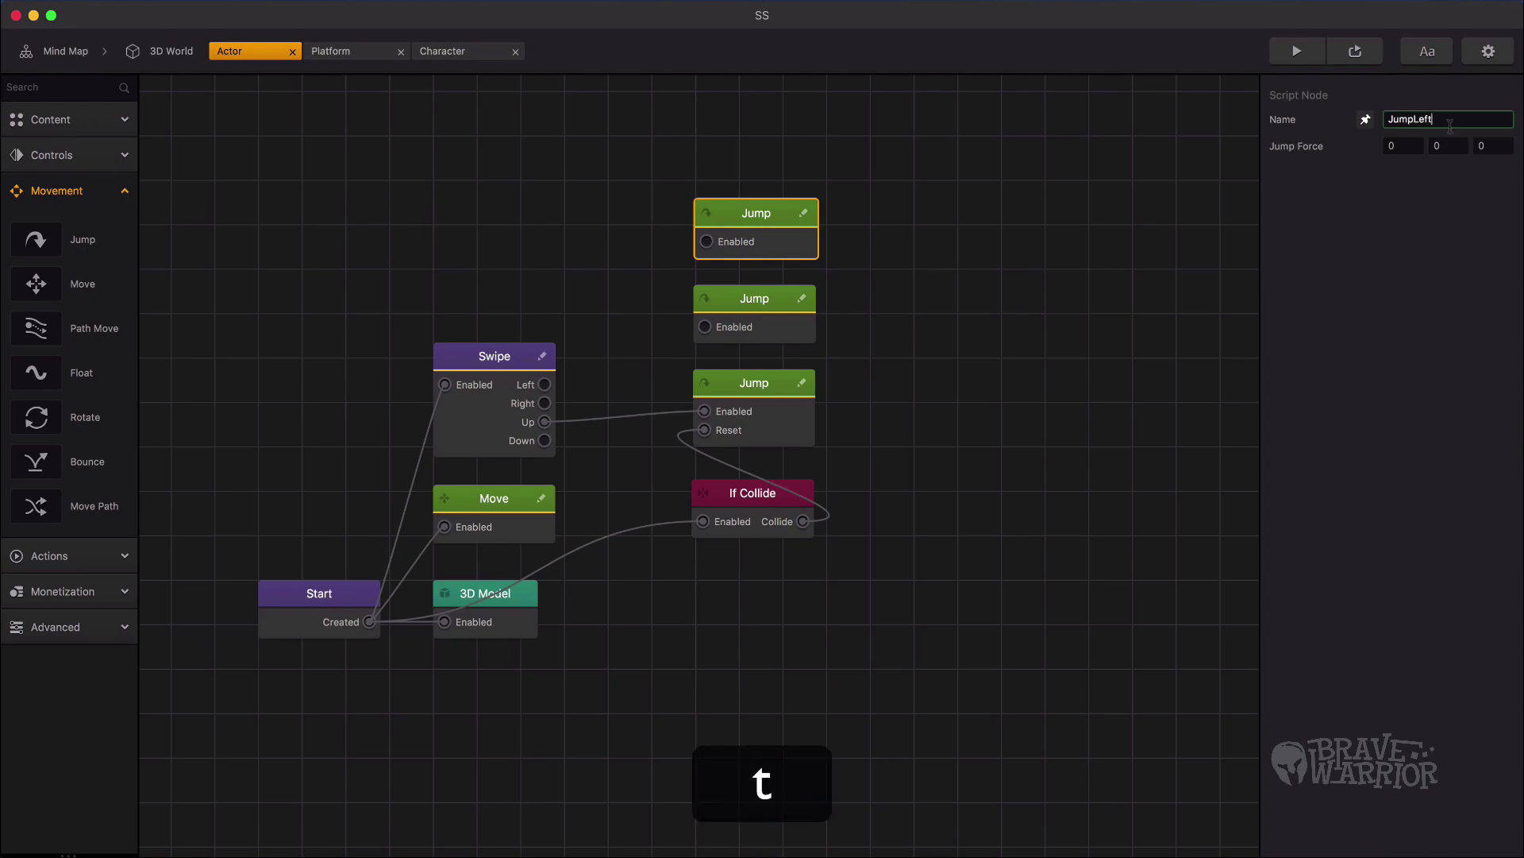
key("Return")
left_click(747, 300)
left_click(1445, 119)
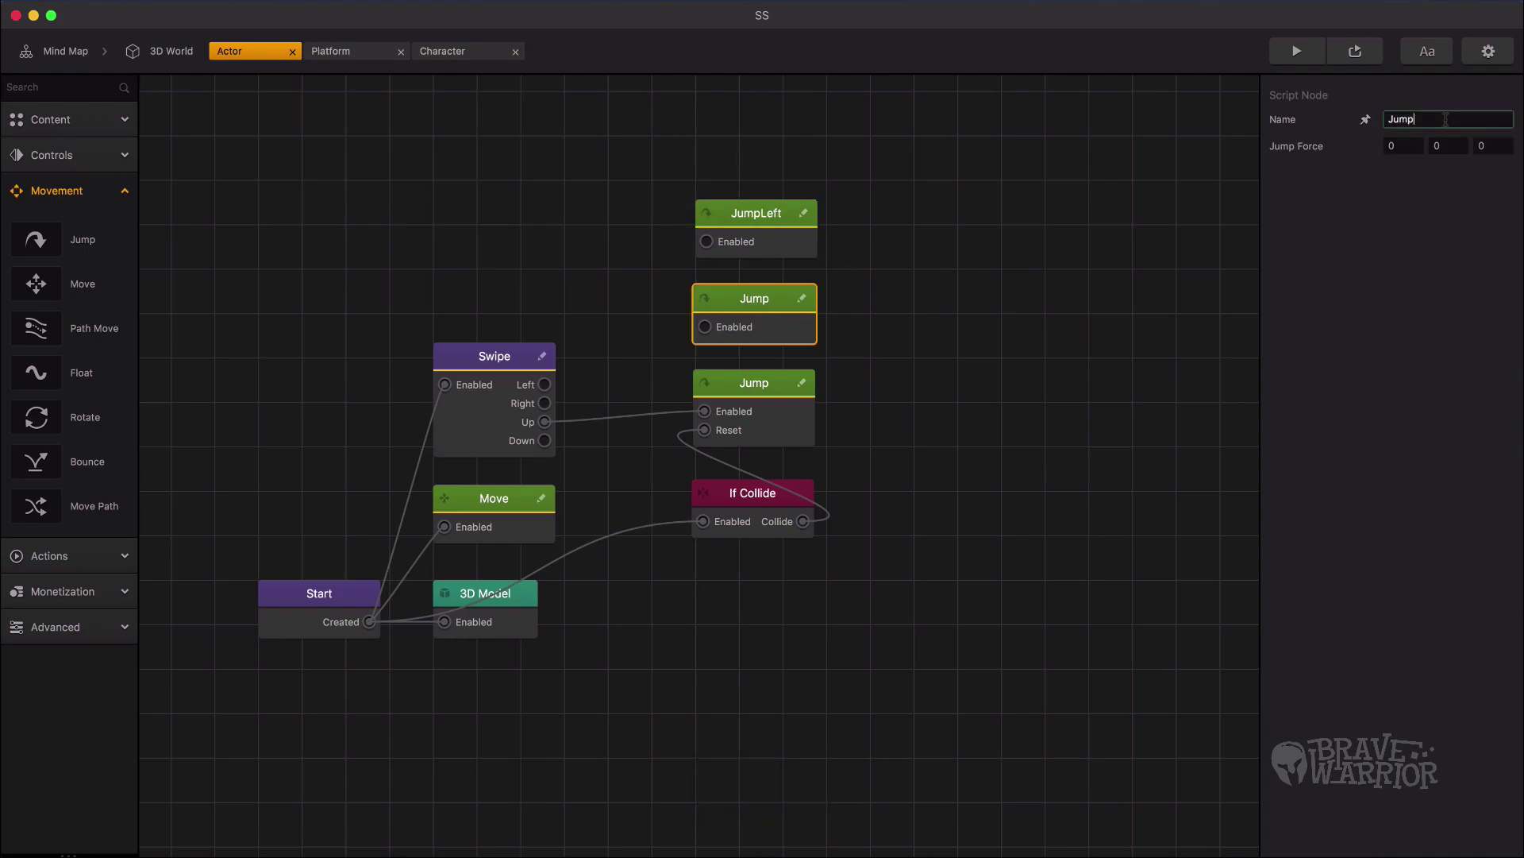
type("Right")
key("Return")
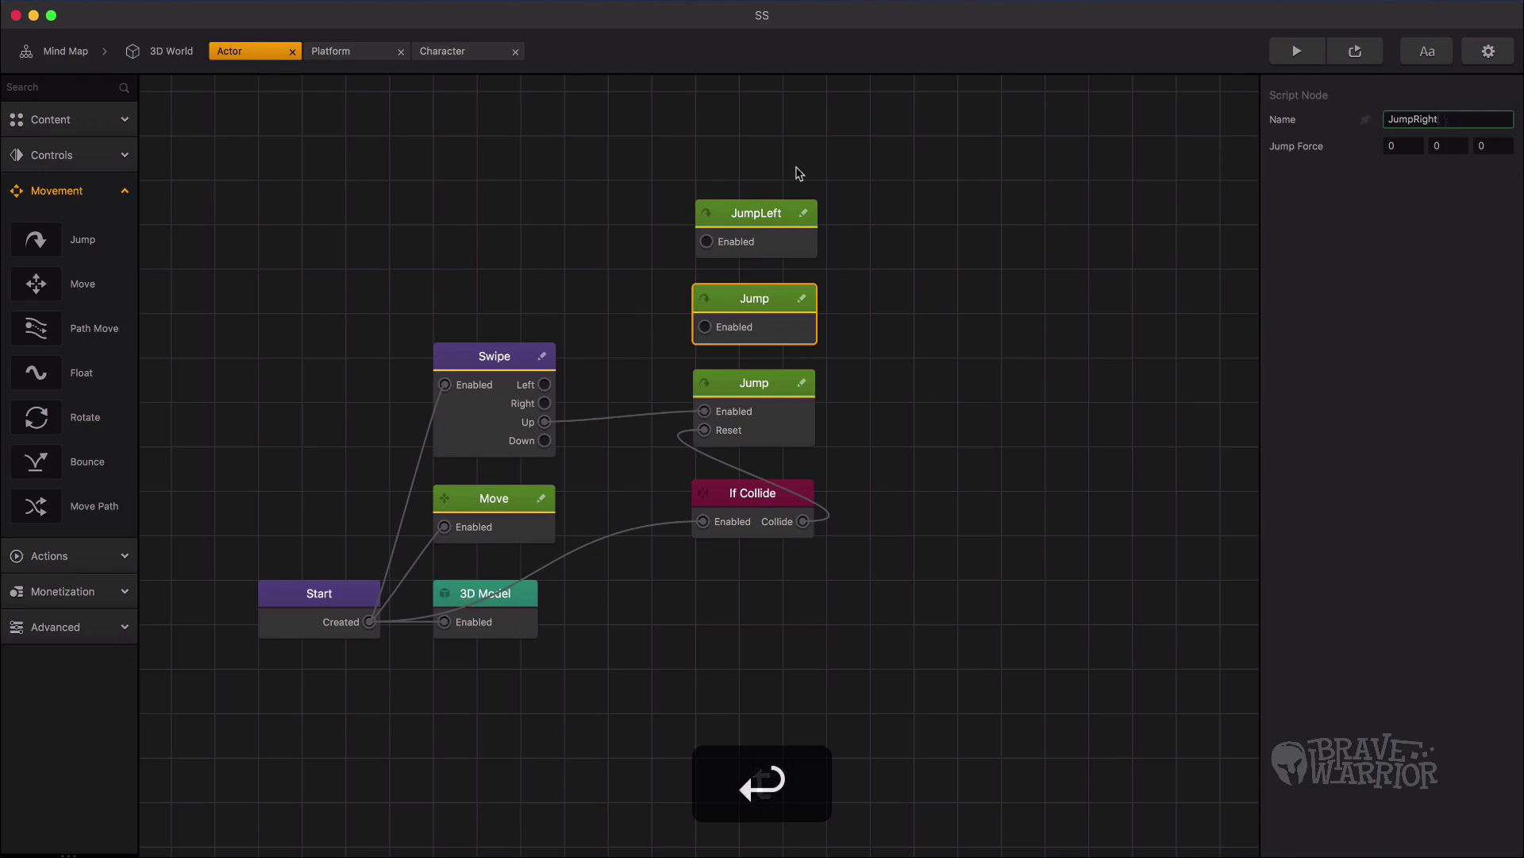
Step: Connect the Swipe node's Left output to JumpLeft's Enabled input and its Right output to JumpRight's Enabled input
left_click(589, 258)
left_click_drag(547, 389, 706, 241)
left_click_drag(577, 399, 706, 327)
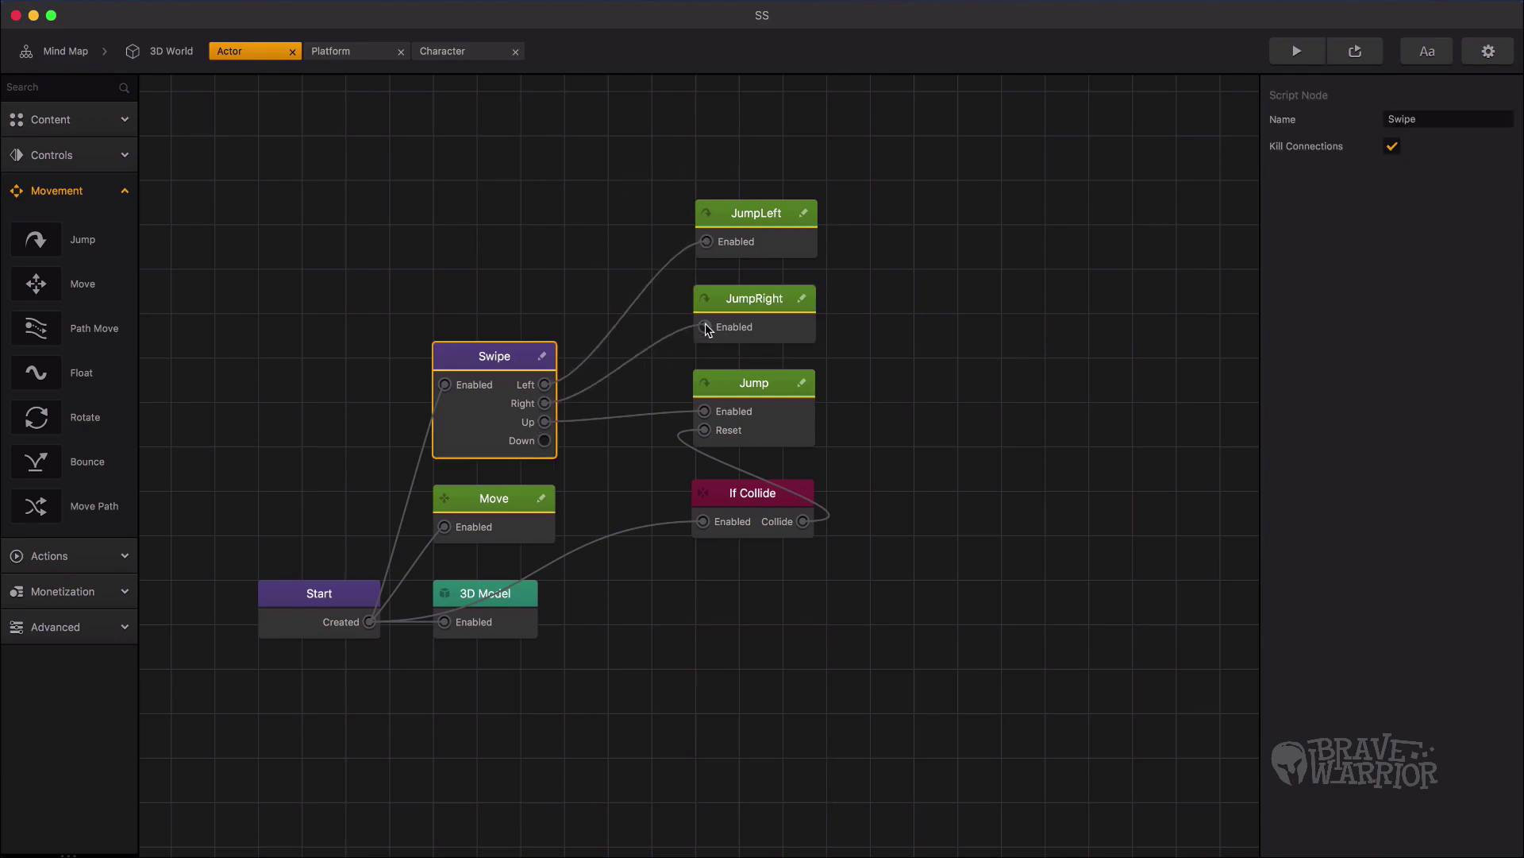
Step: Set the X Jump Force to -4 on the JumpLeft node and to 4 on the JumpRight node
left_click(762, 216)
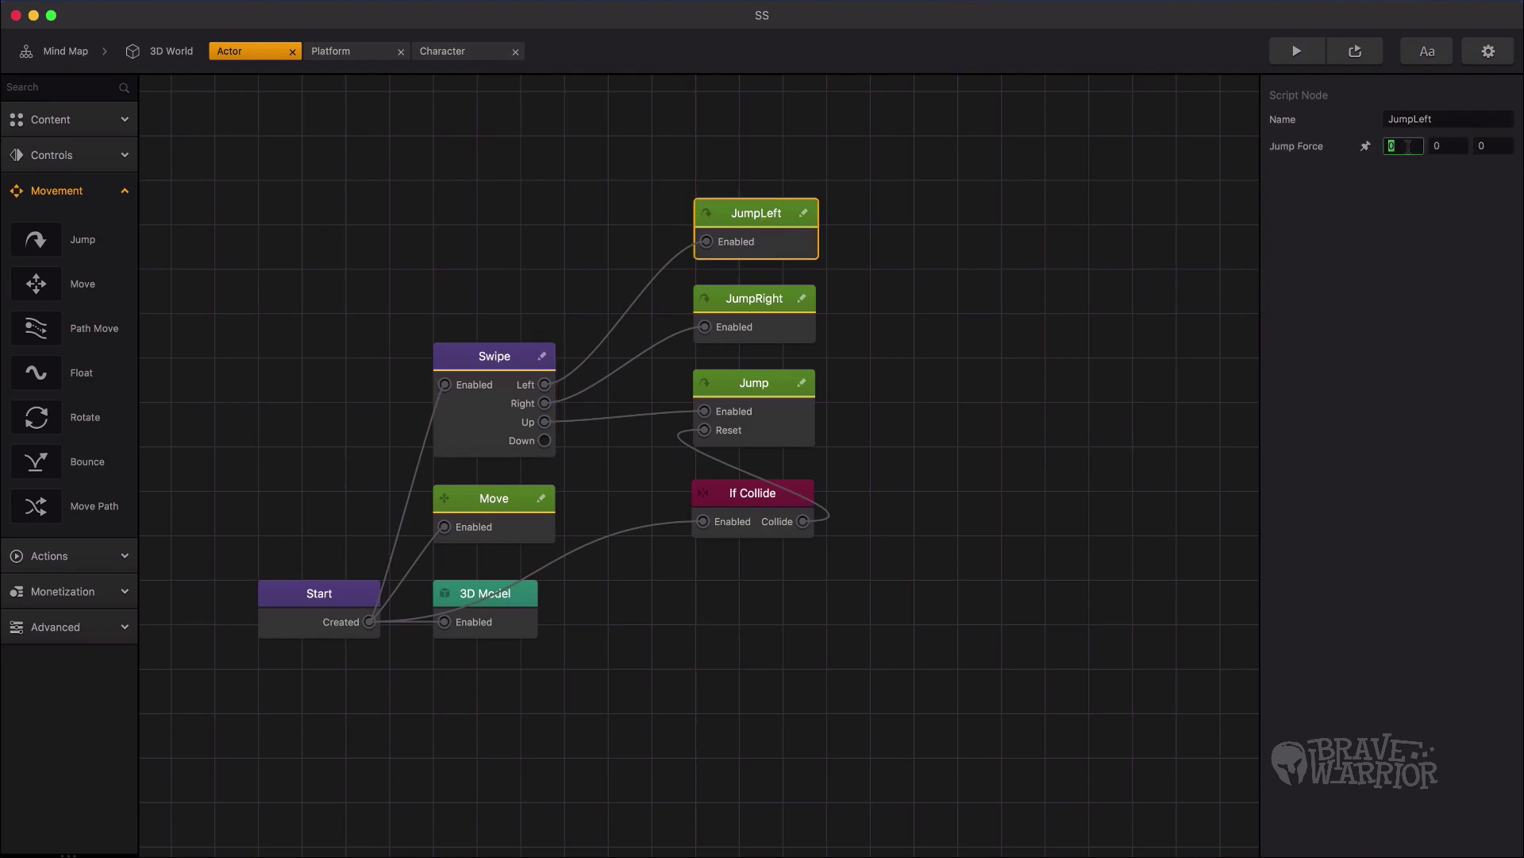
type("-4")
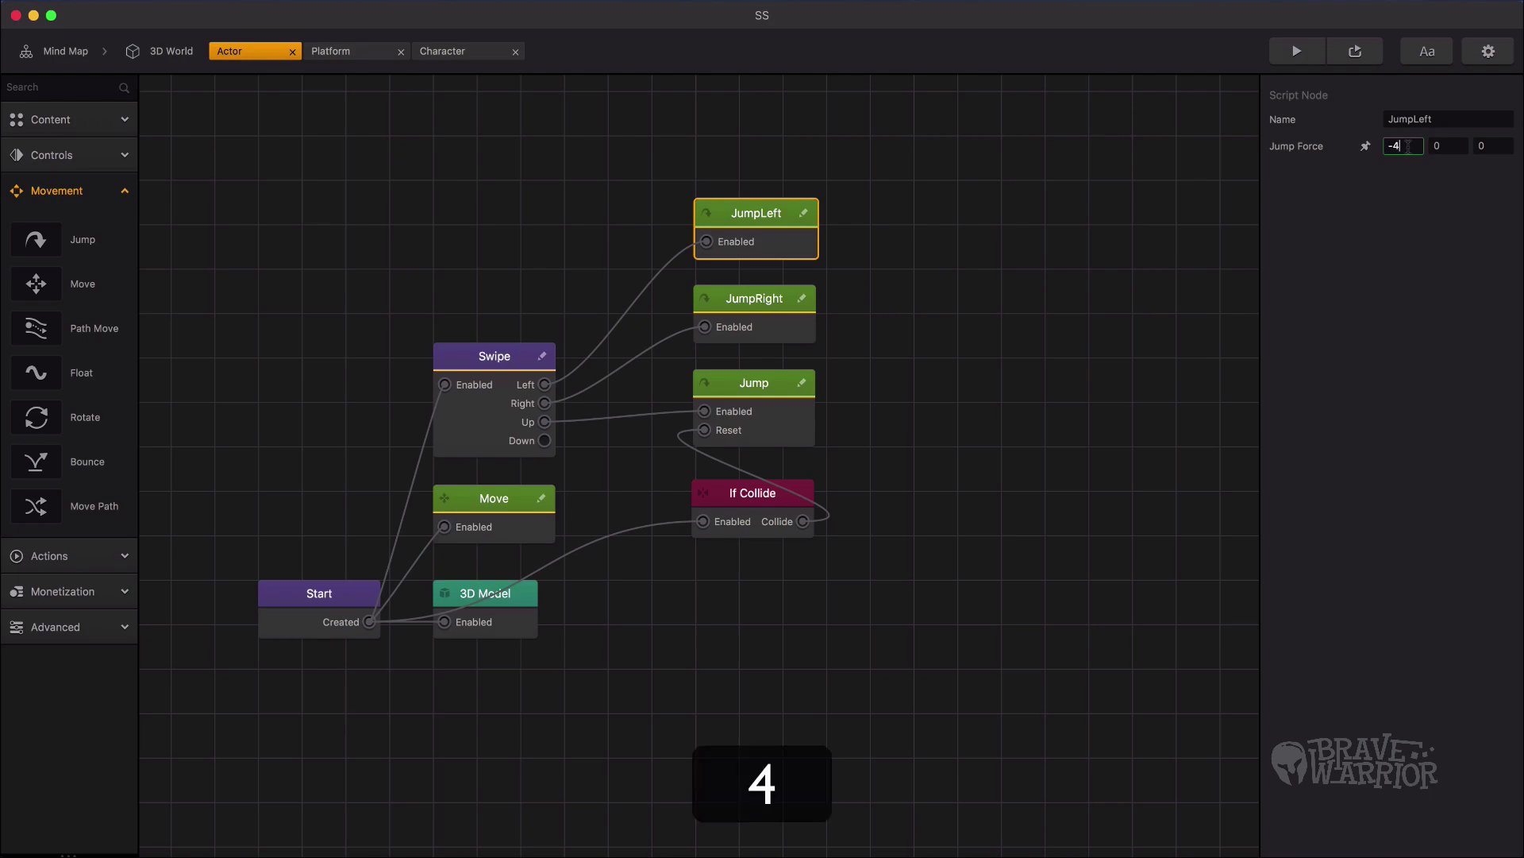
left_click(748, 287)
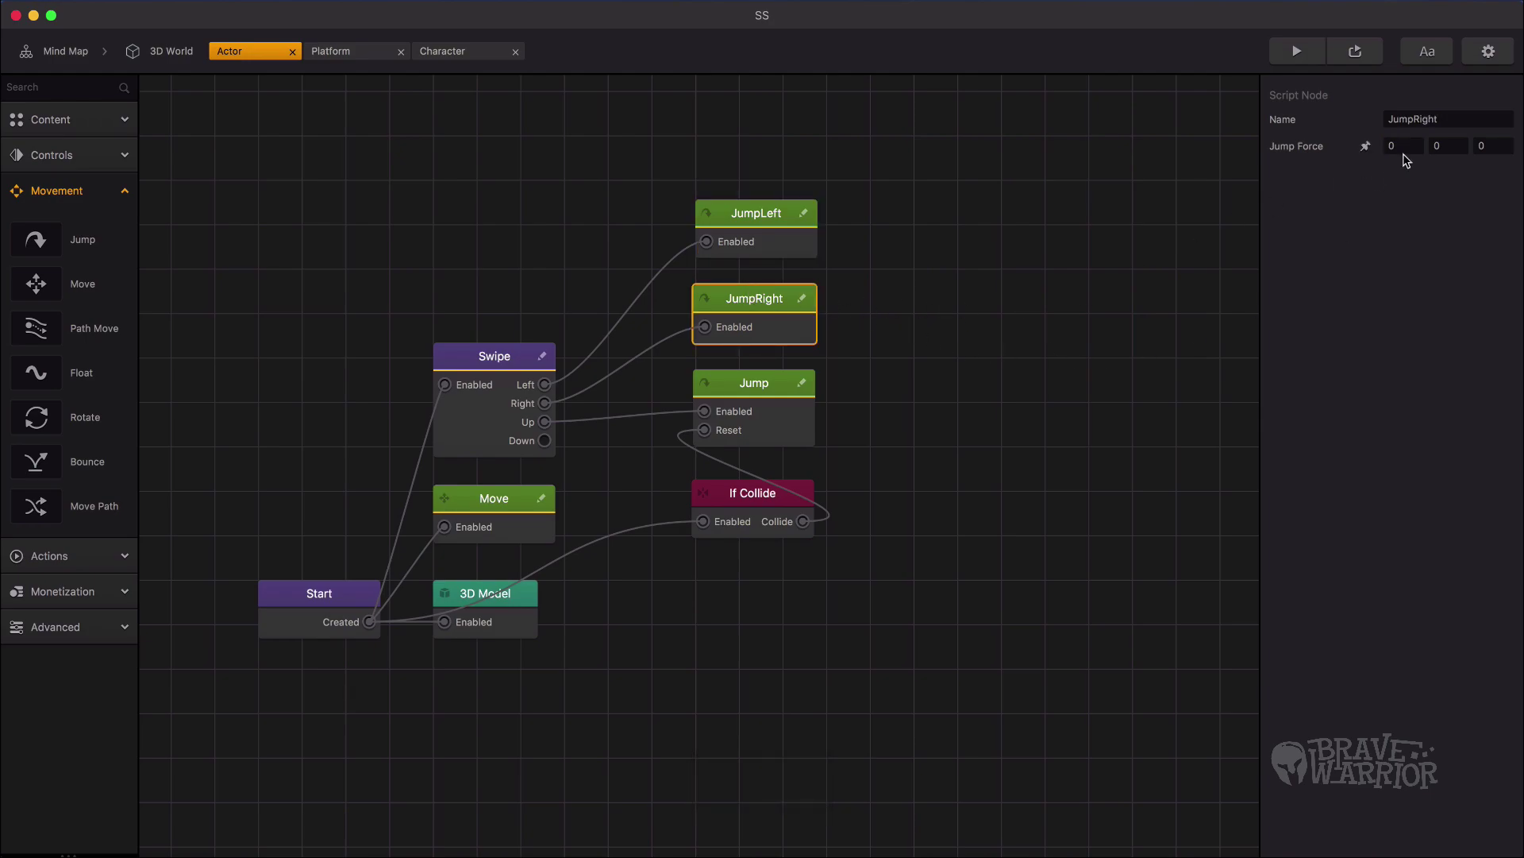
type("-")
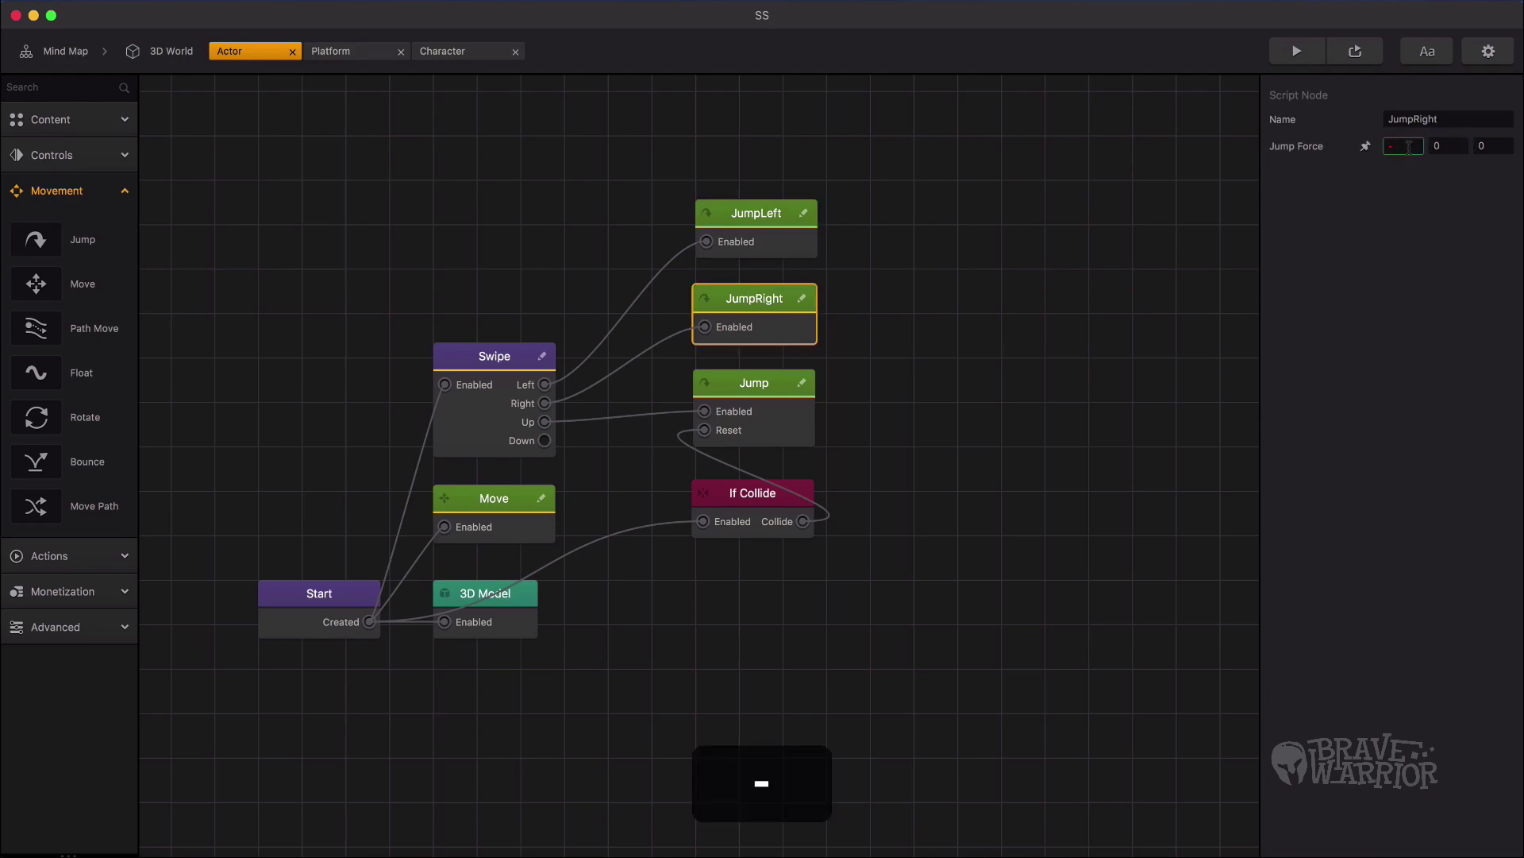
key("BackSpace")
type("4")
Step: Preview the game to test the Actor's sideways swipe movement, then close the preview
left_click(1299, 54)
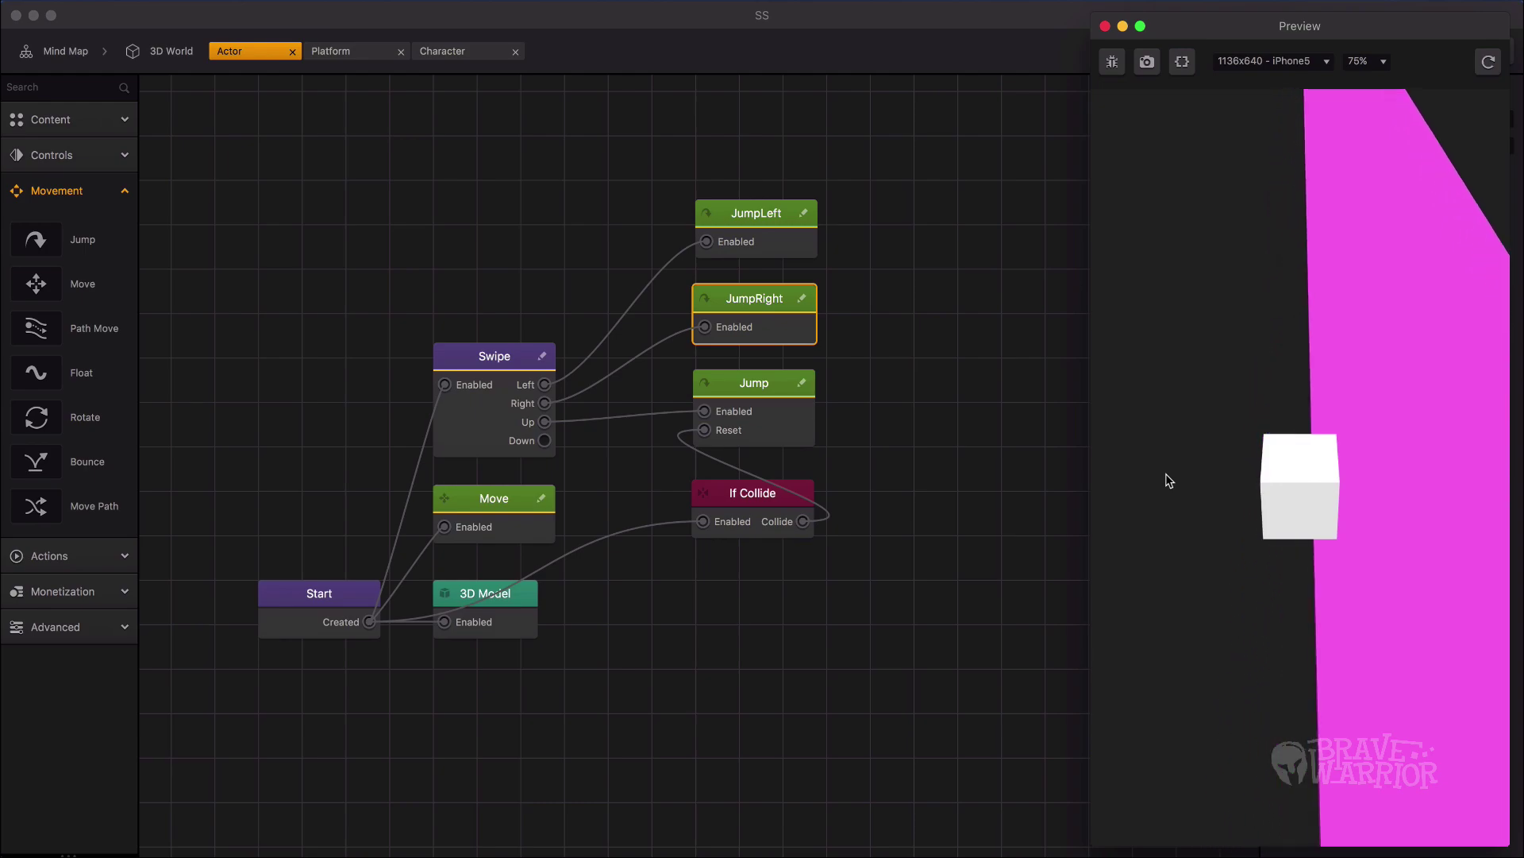
left_click(1105, 27)
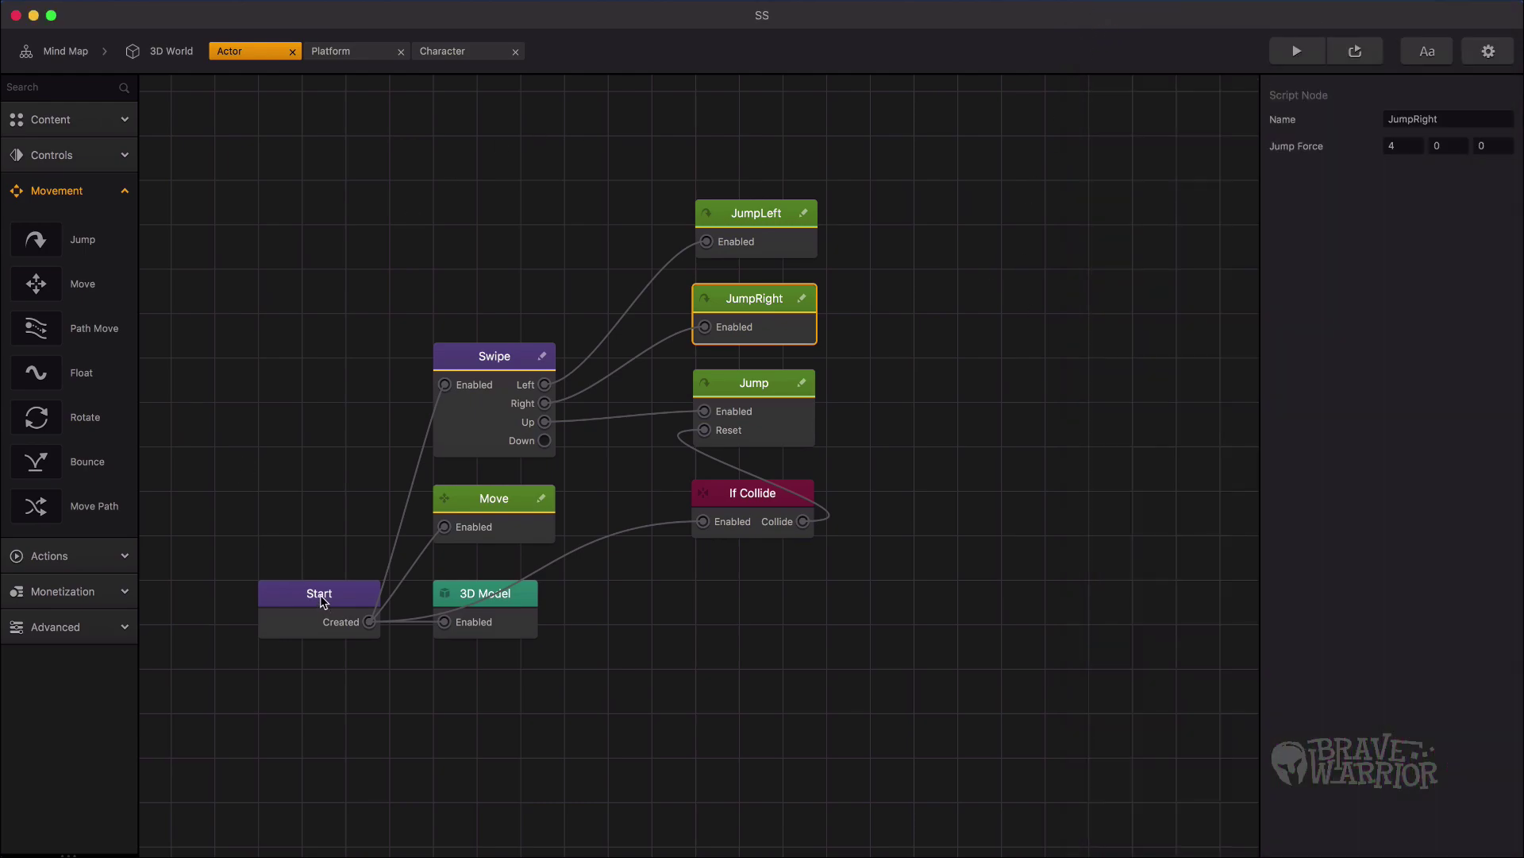
Step: Move the Start node up beside the Move node and set its Restitution to 0 and Friction to 3
left_click_drag(321, 601, 275, 477)
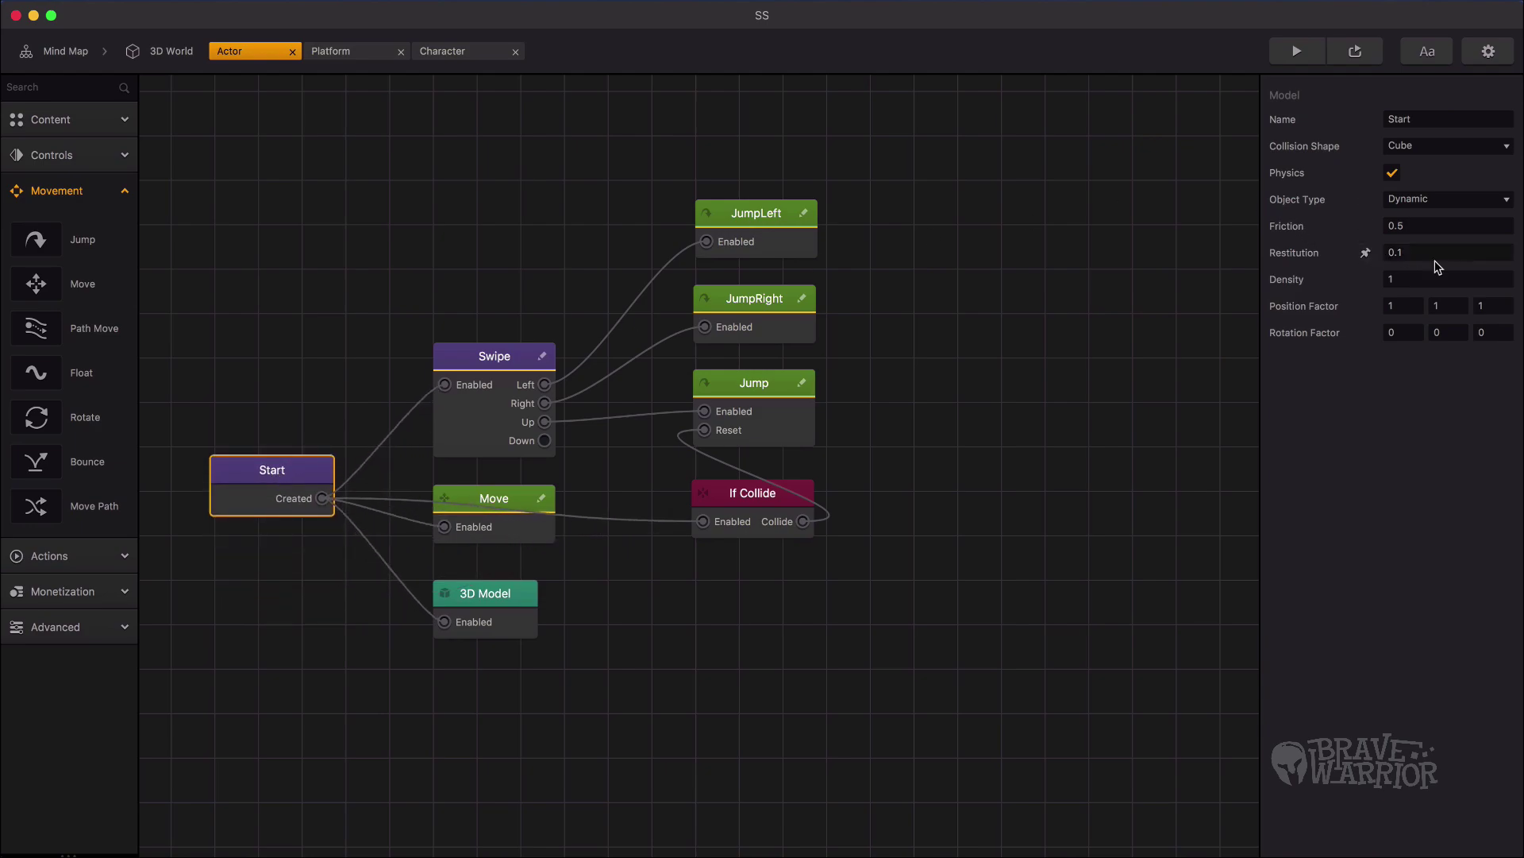
left_click(1389, 252)
type("0")
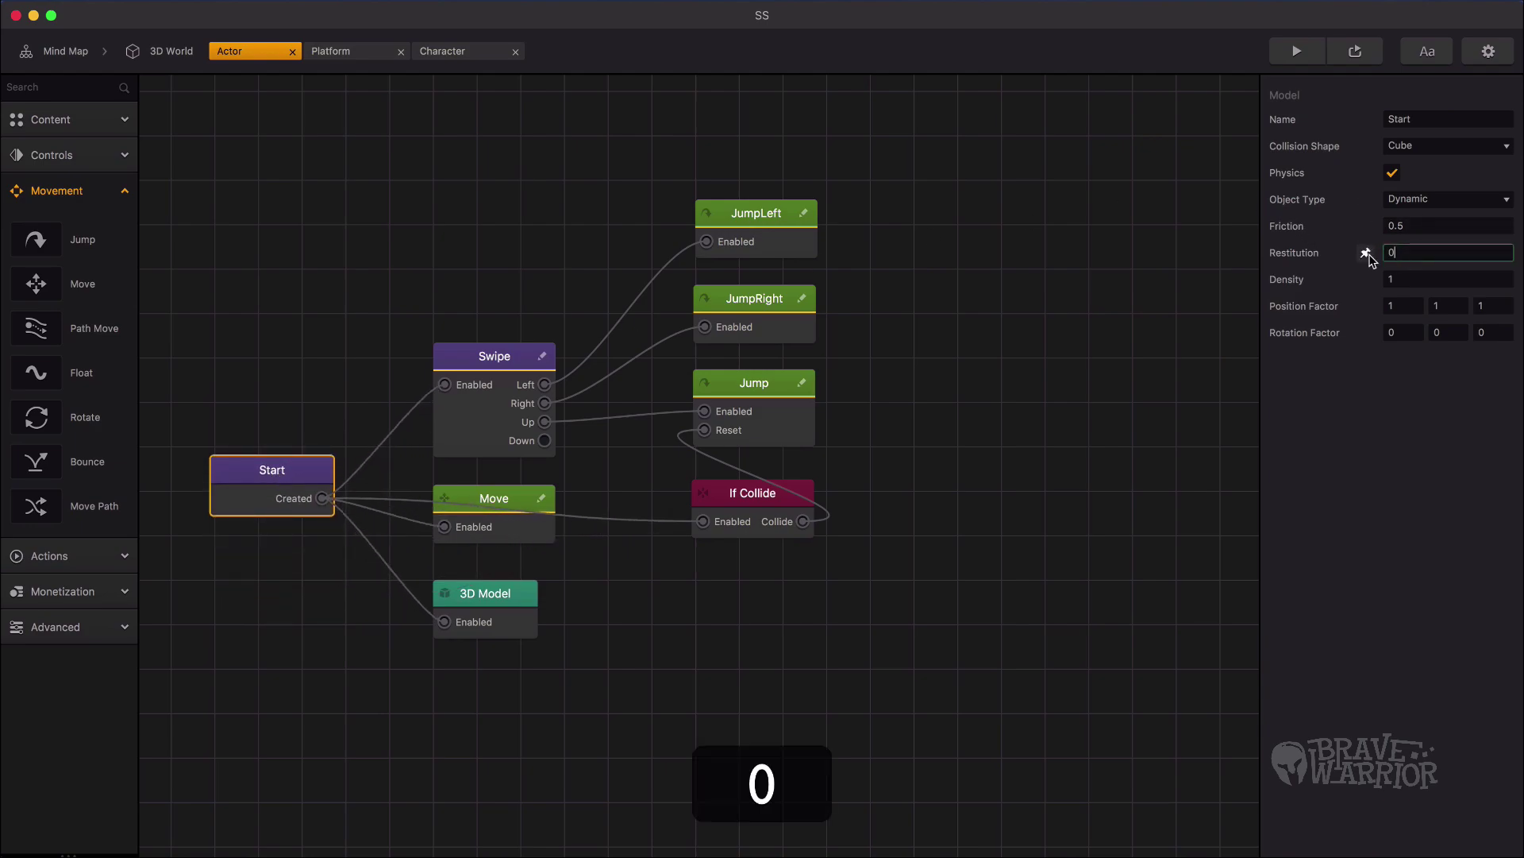
left_click(1366, 227)
type("3")
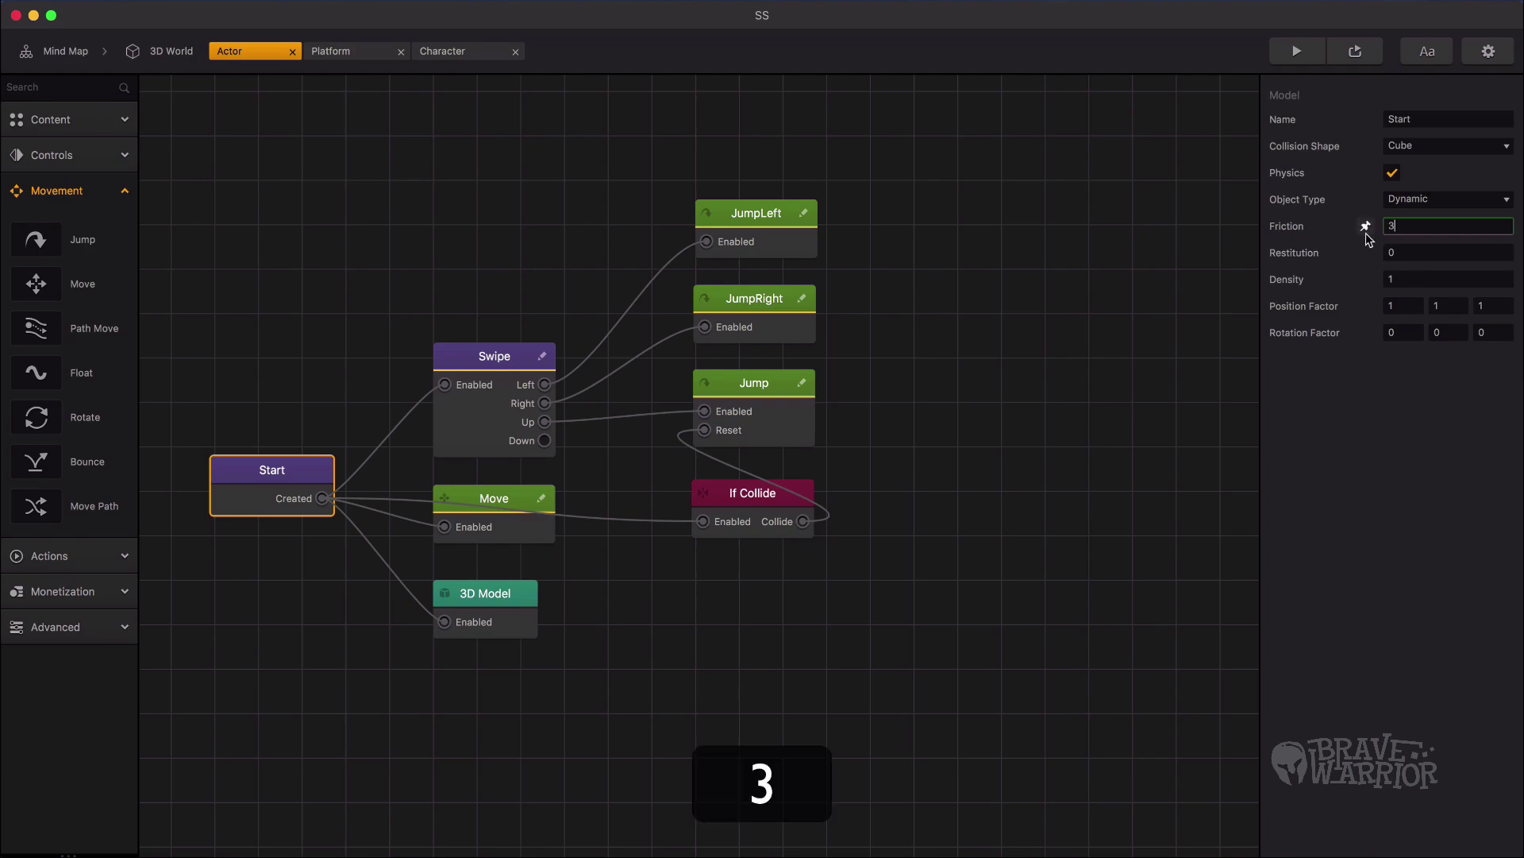
Step: Preview the game with the changed physics values, swipe left to test the Actor's movement, and close the preview
left_click(1296, 51)
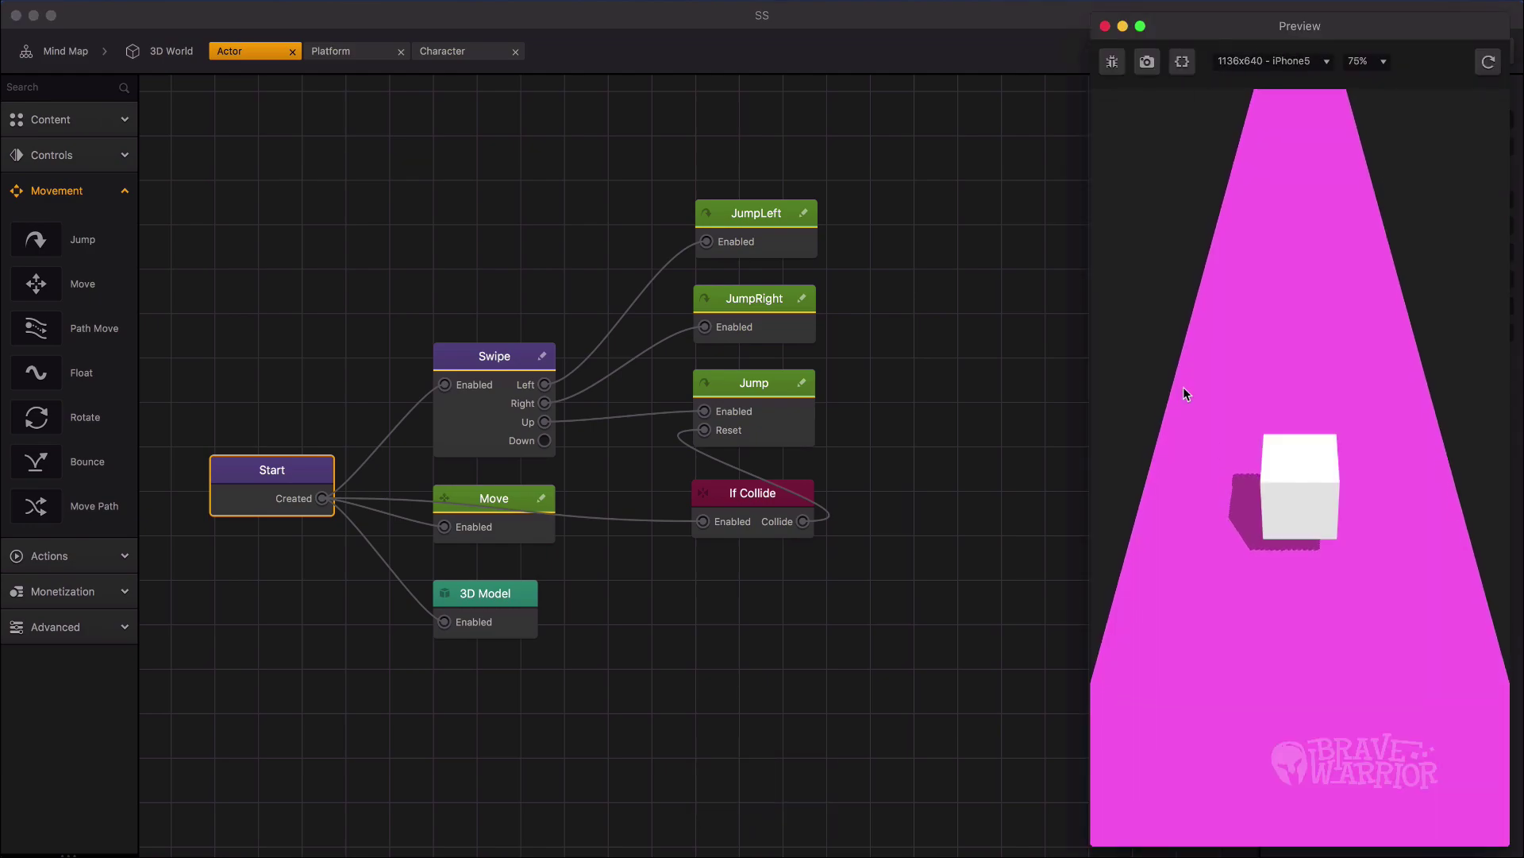
left_click_drag(1328, 475, 1157, 506)
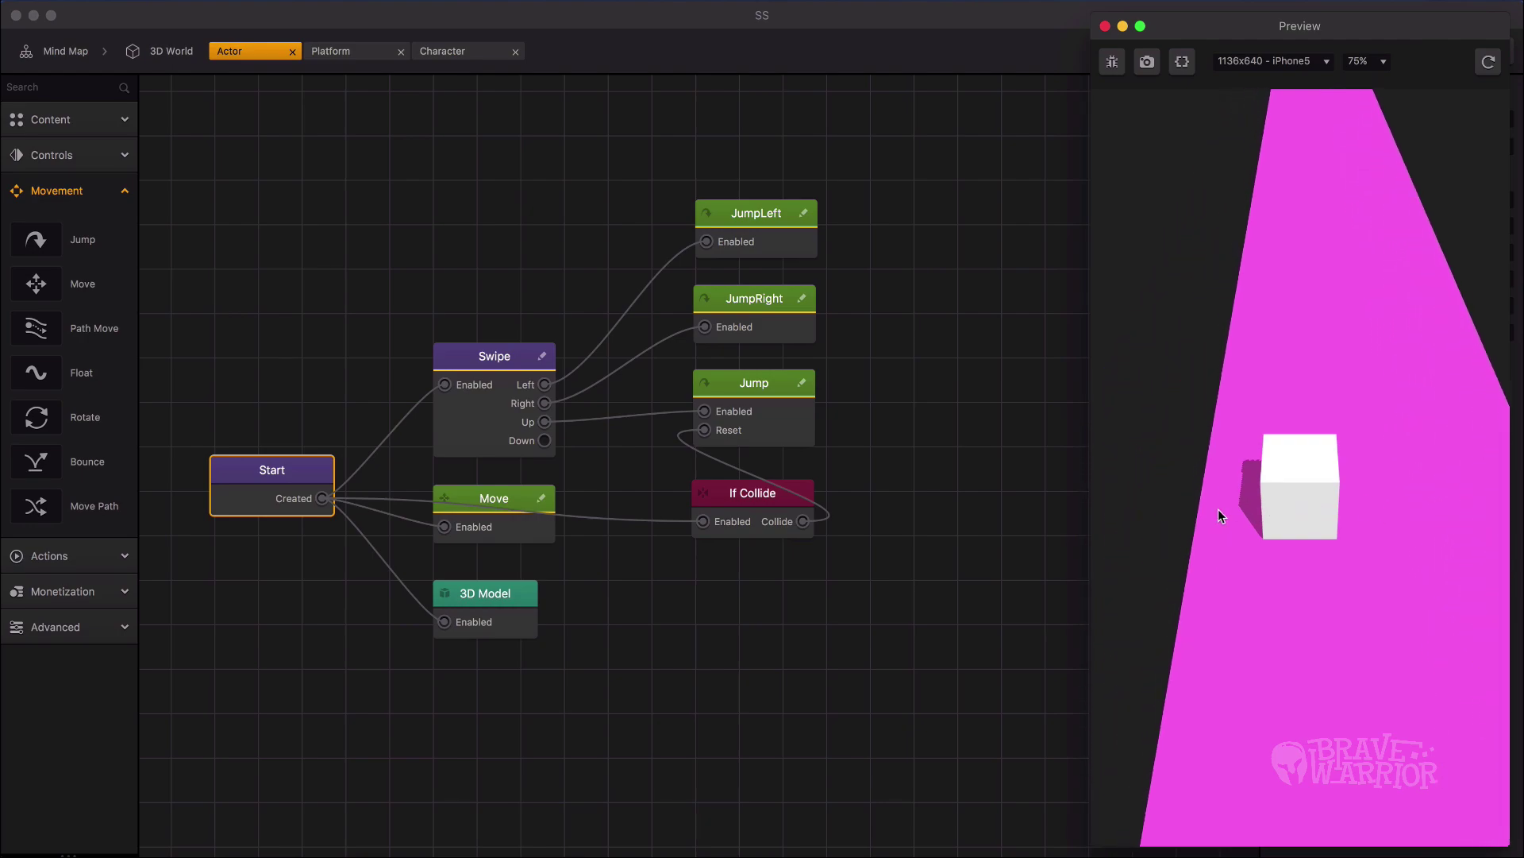
left_click(1104, 26)
Step: Set the Time Warp of the 3D World node to 3 in the Mind Map and preview the game
left_click(72, 54)
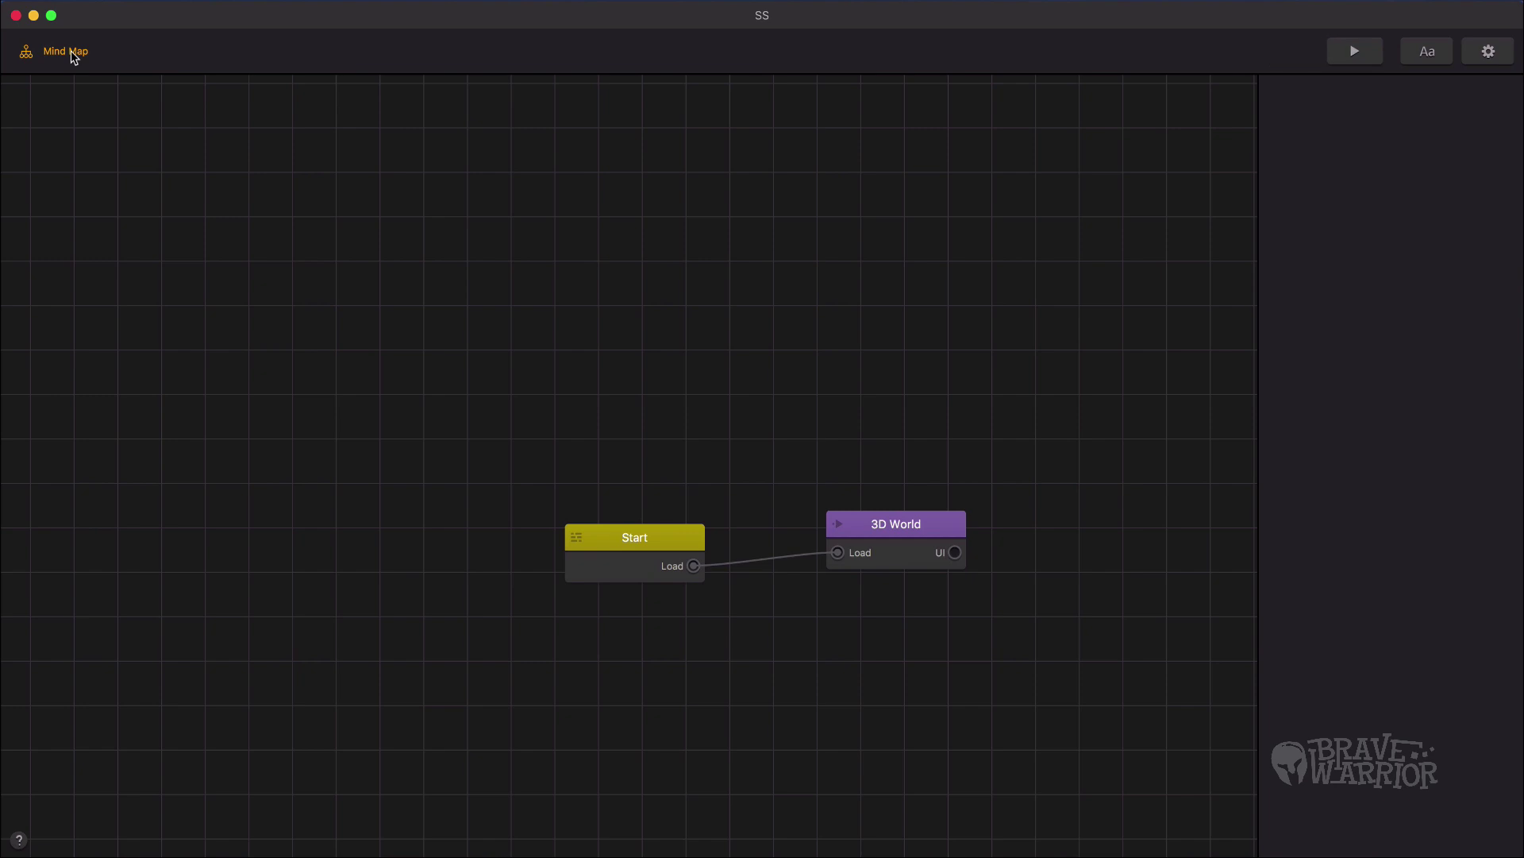
left_click(888, 546)
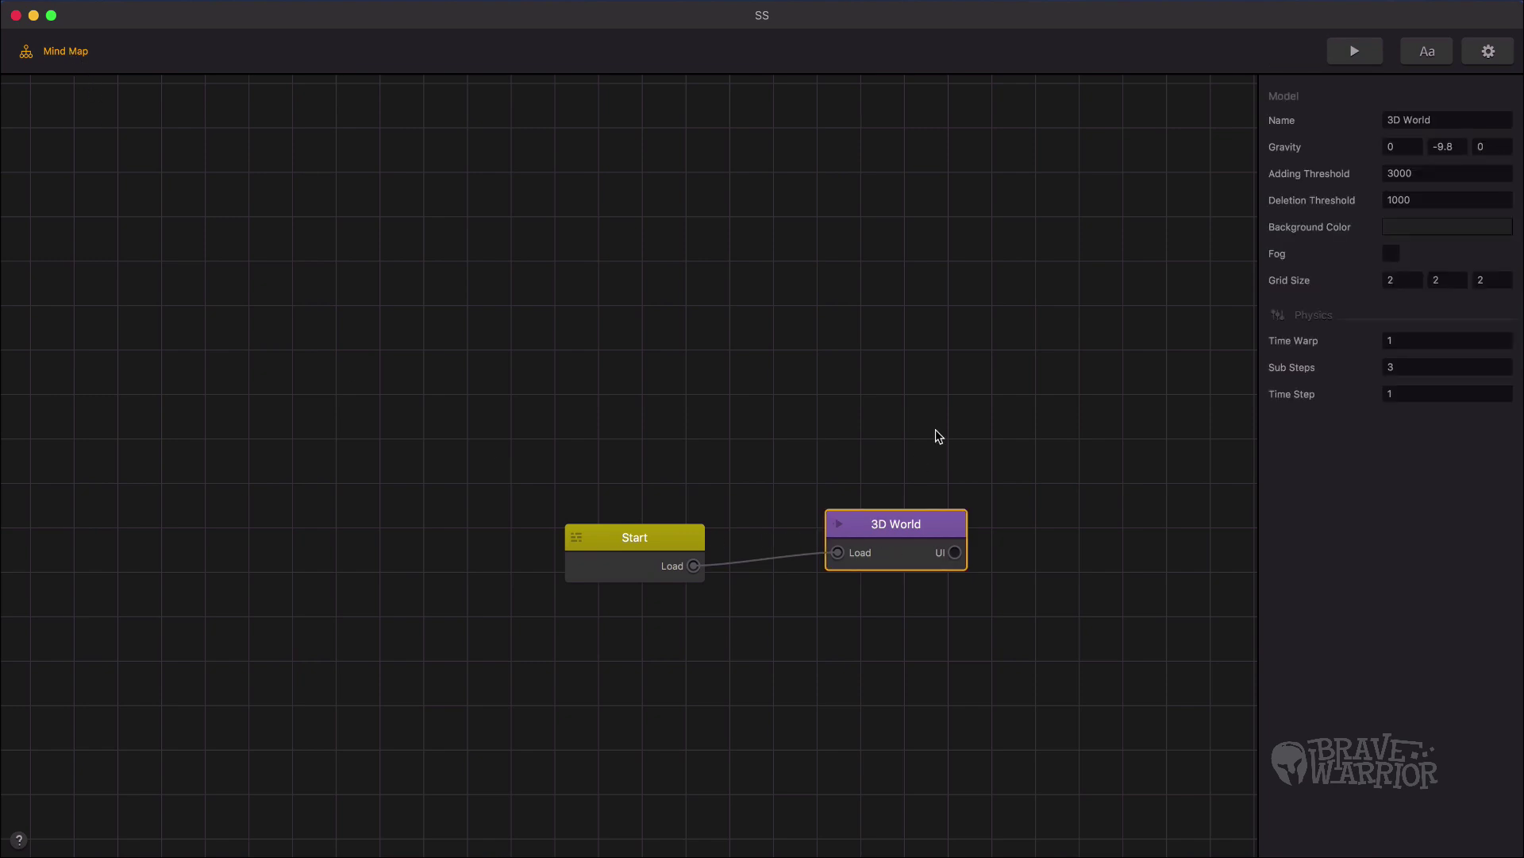
left_click(1421, 342)
type("3")
left_click(1353, 52)
Step: Set the 3D World's background colour to light cyan at 100% opacity and turn on Fog
left_click(1423, 231)
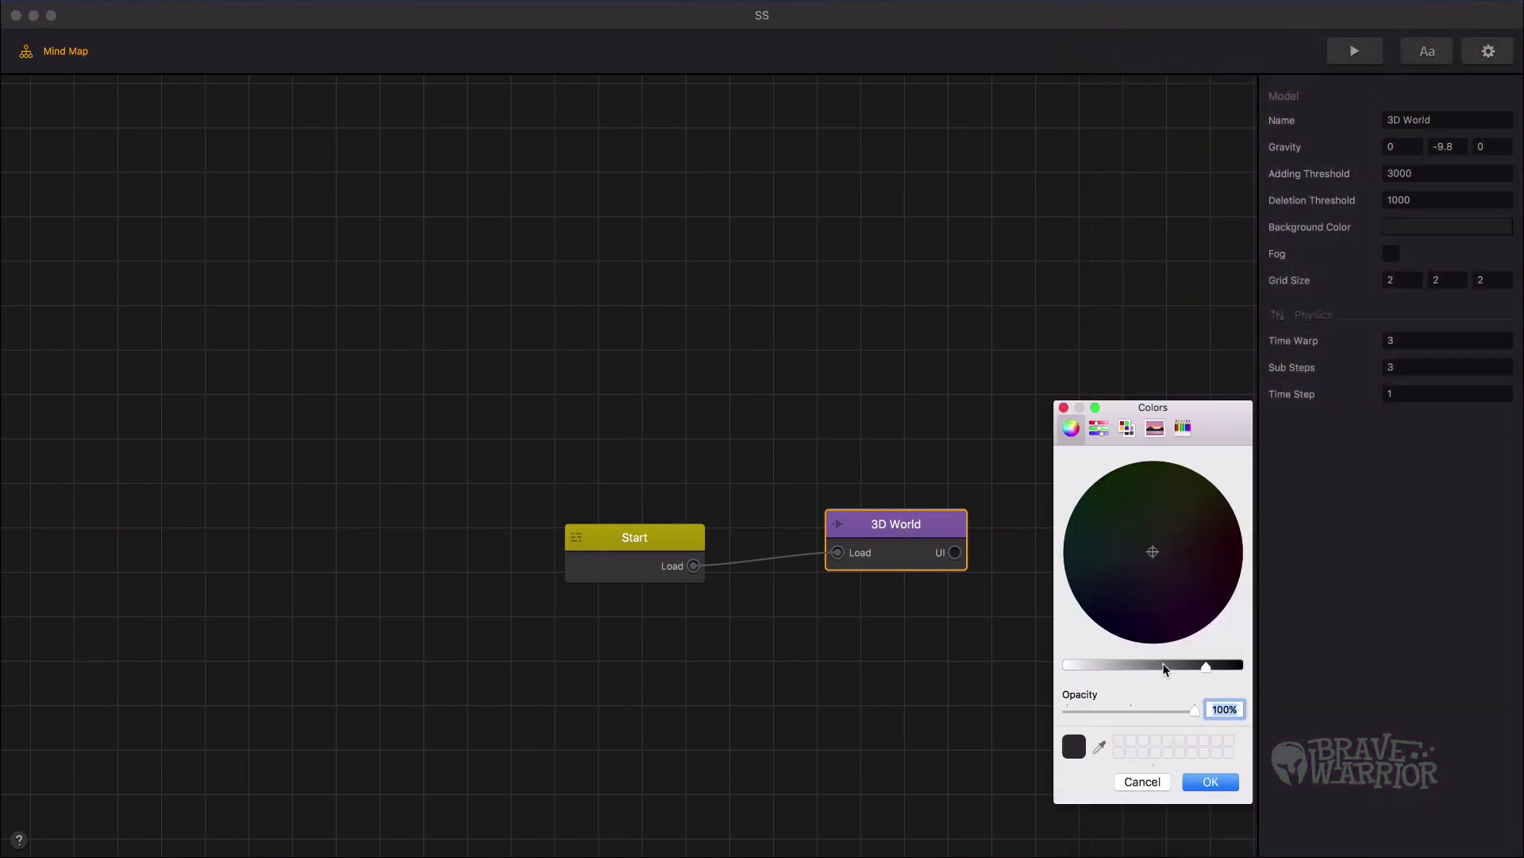
left_click_drag(1165, 668, 1052, 667)
left_click_drag(1162, 564, 1098, 558)
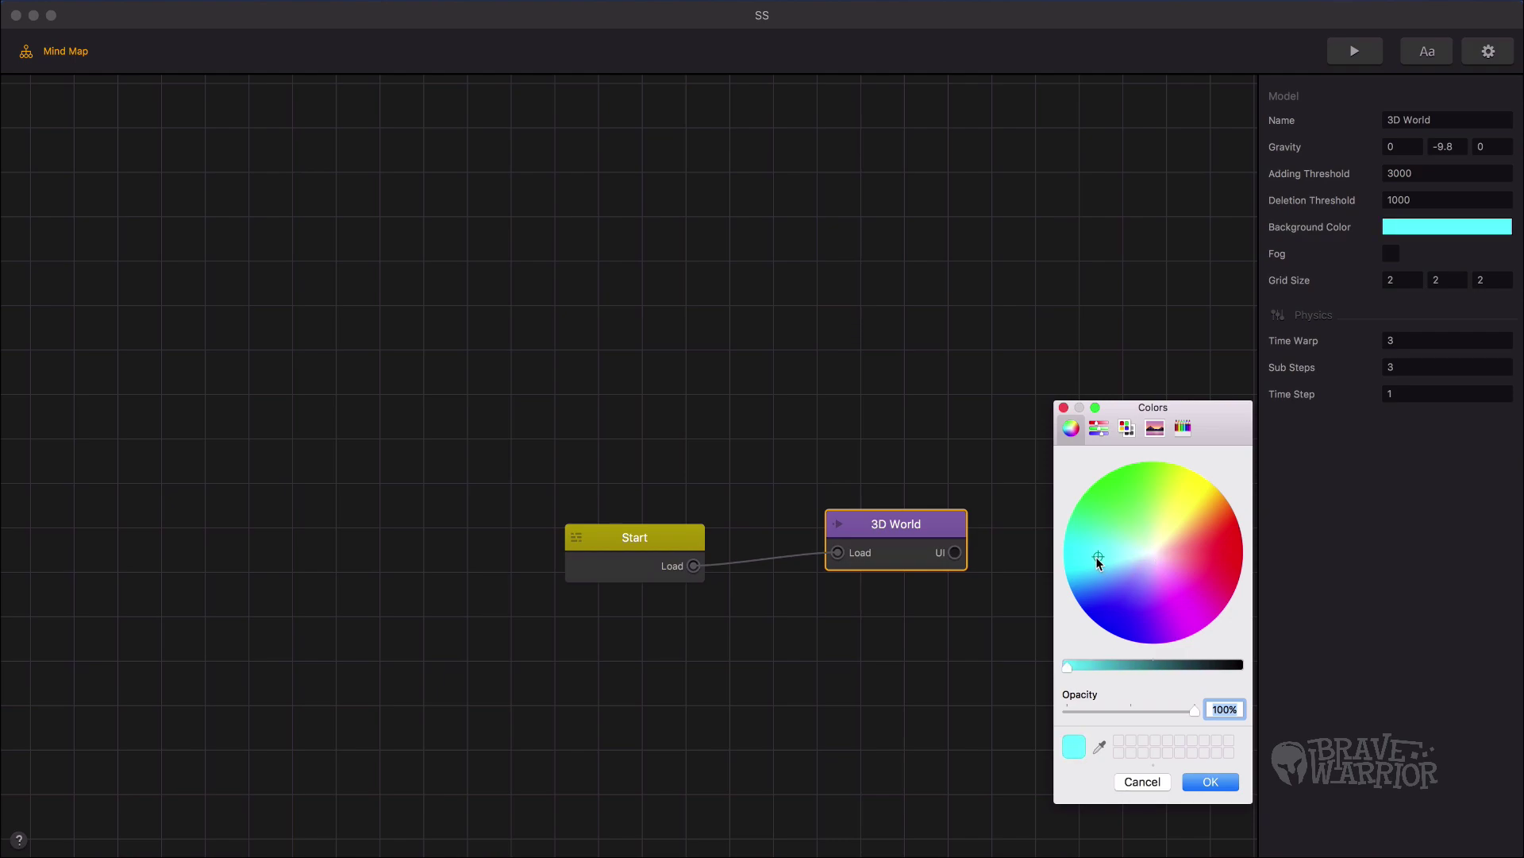
left_click(1211, 782)
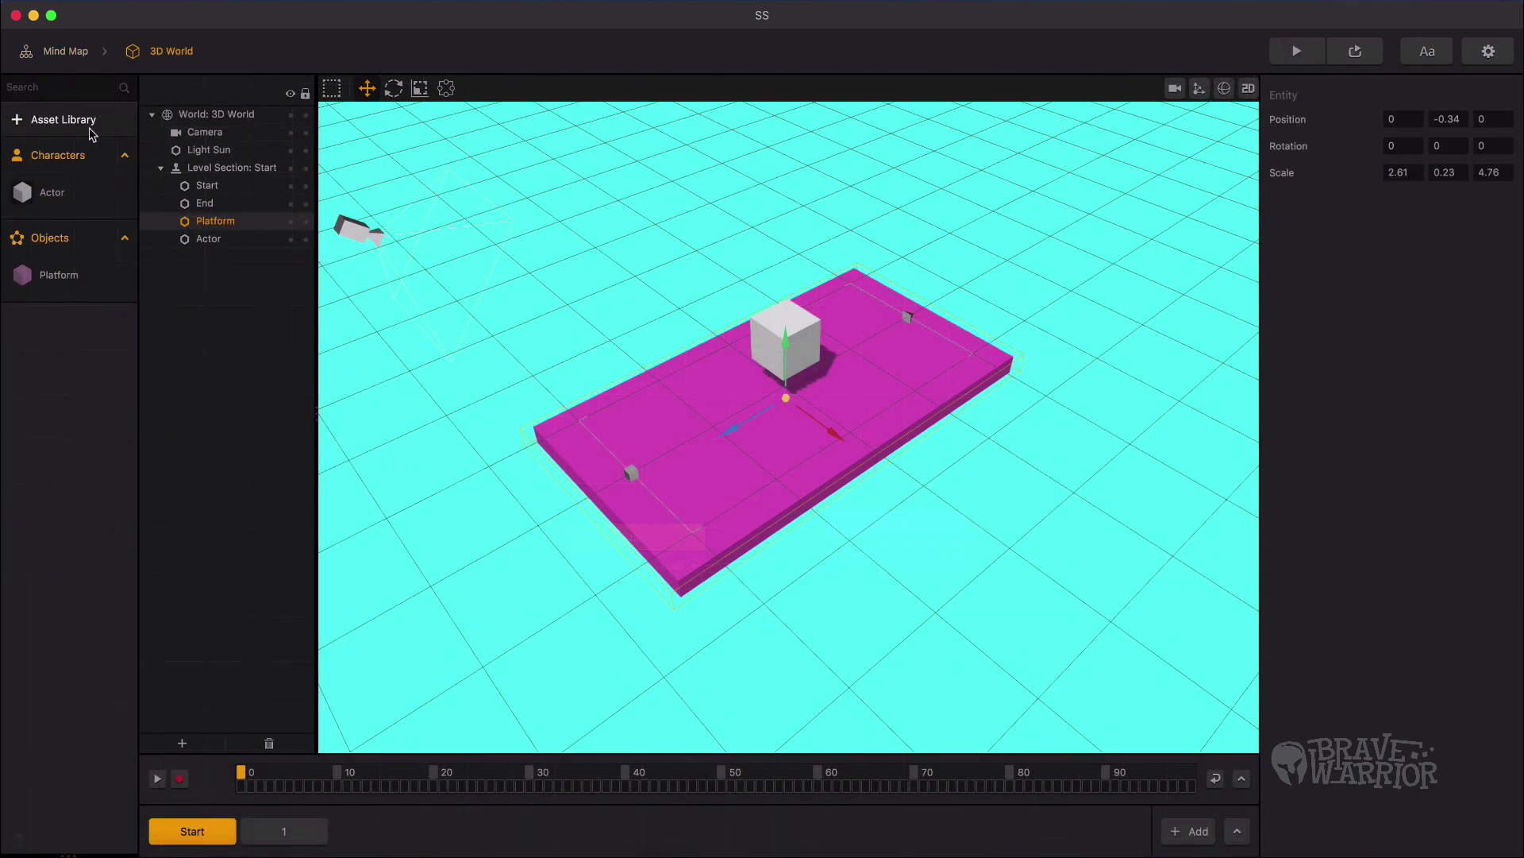
Step: Add the Triangle shape from the Asset Library to the 3D World's objects
left_click(92, 130)
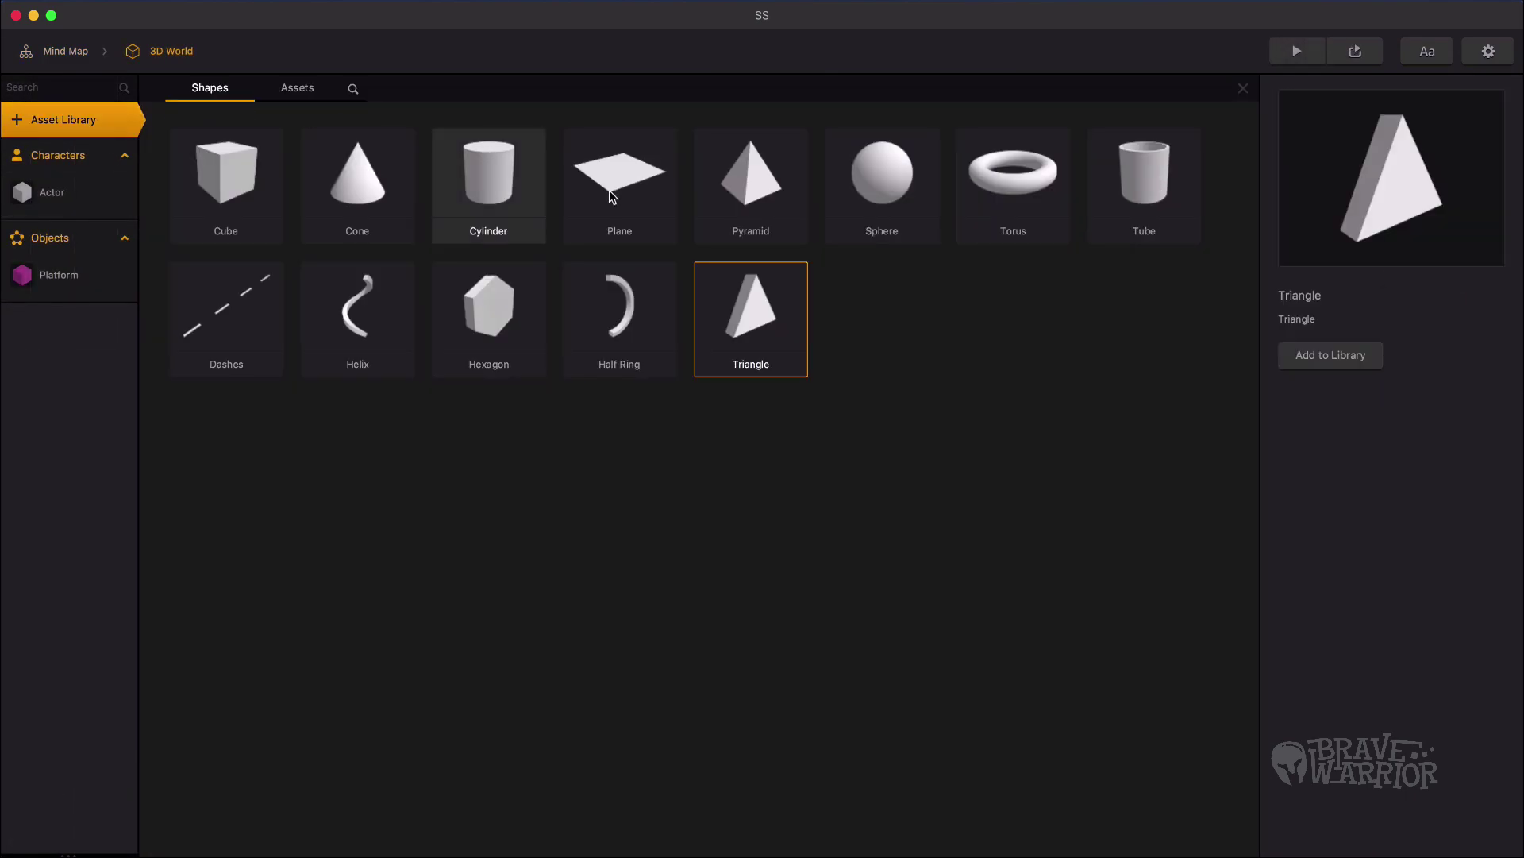
double_click(749, 314)
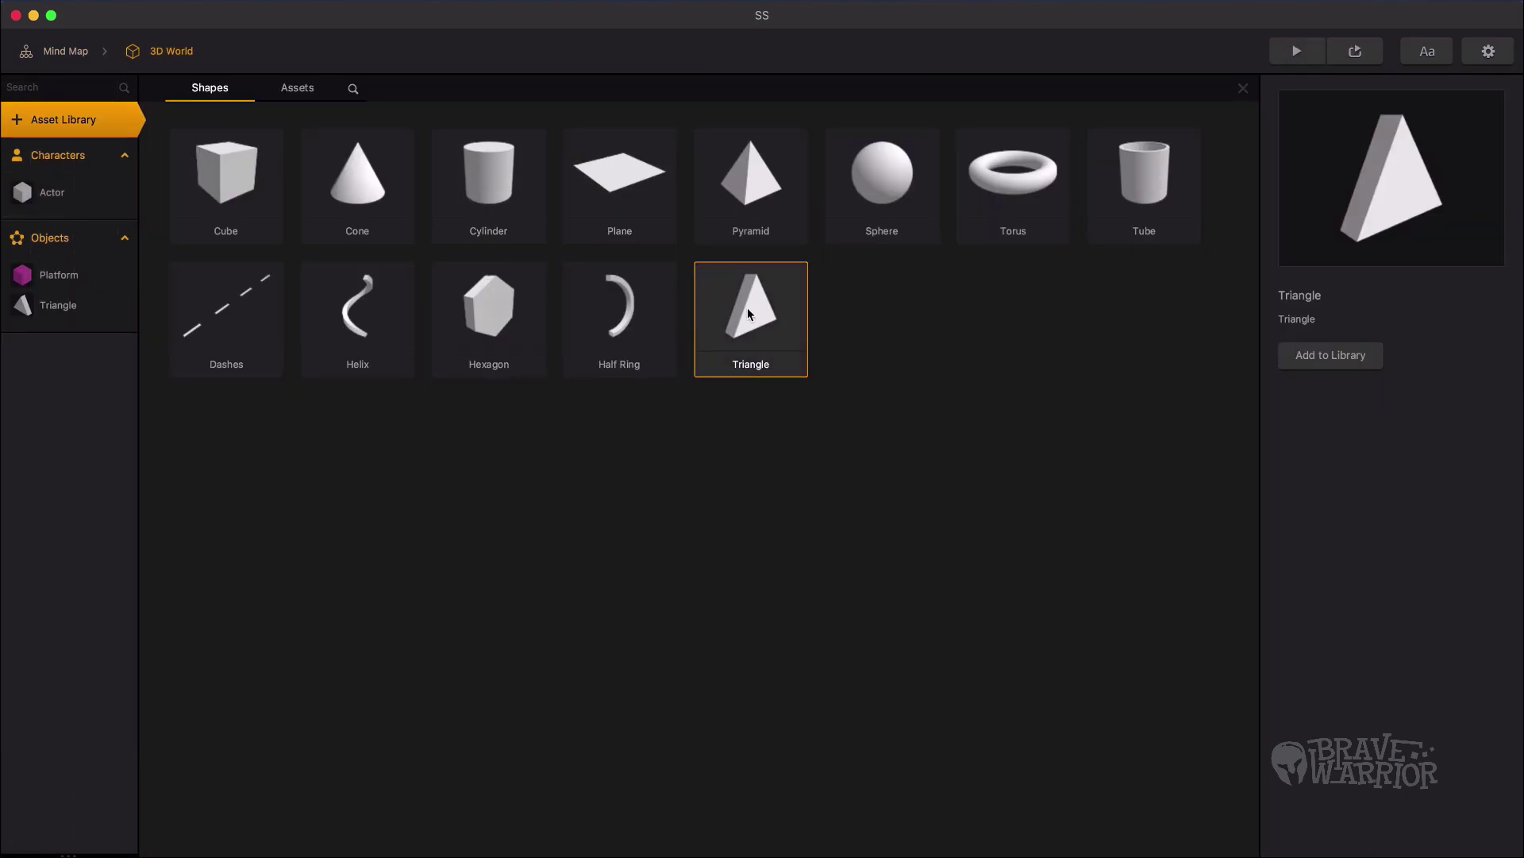
left_click(67, 119)
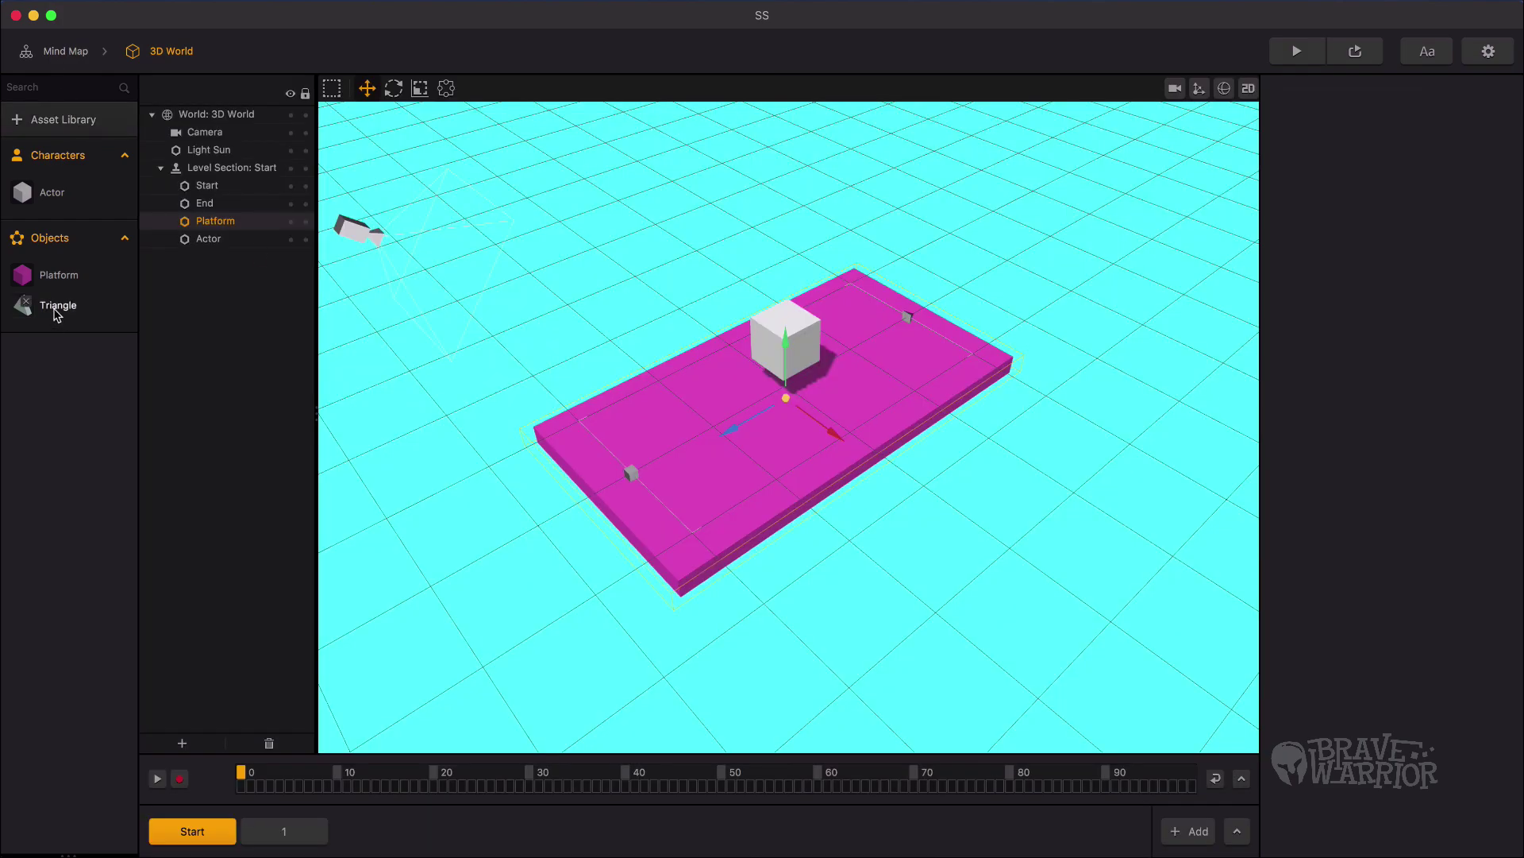
Step: Place a Triangle on the edge of the Start section's platform at X 2.35, with its Y rotation at 90
left_click_drag(56, 312, 910, 472)
left_click(1448, 147)
type("90")
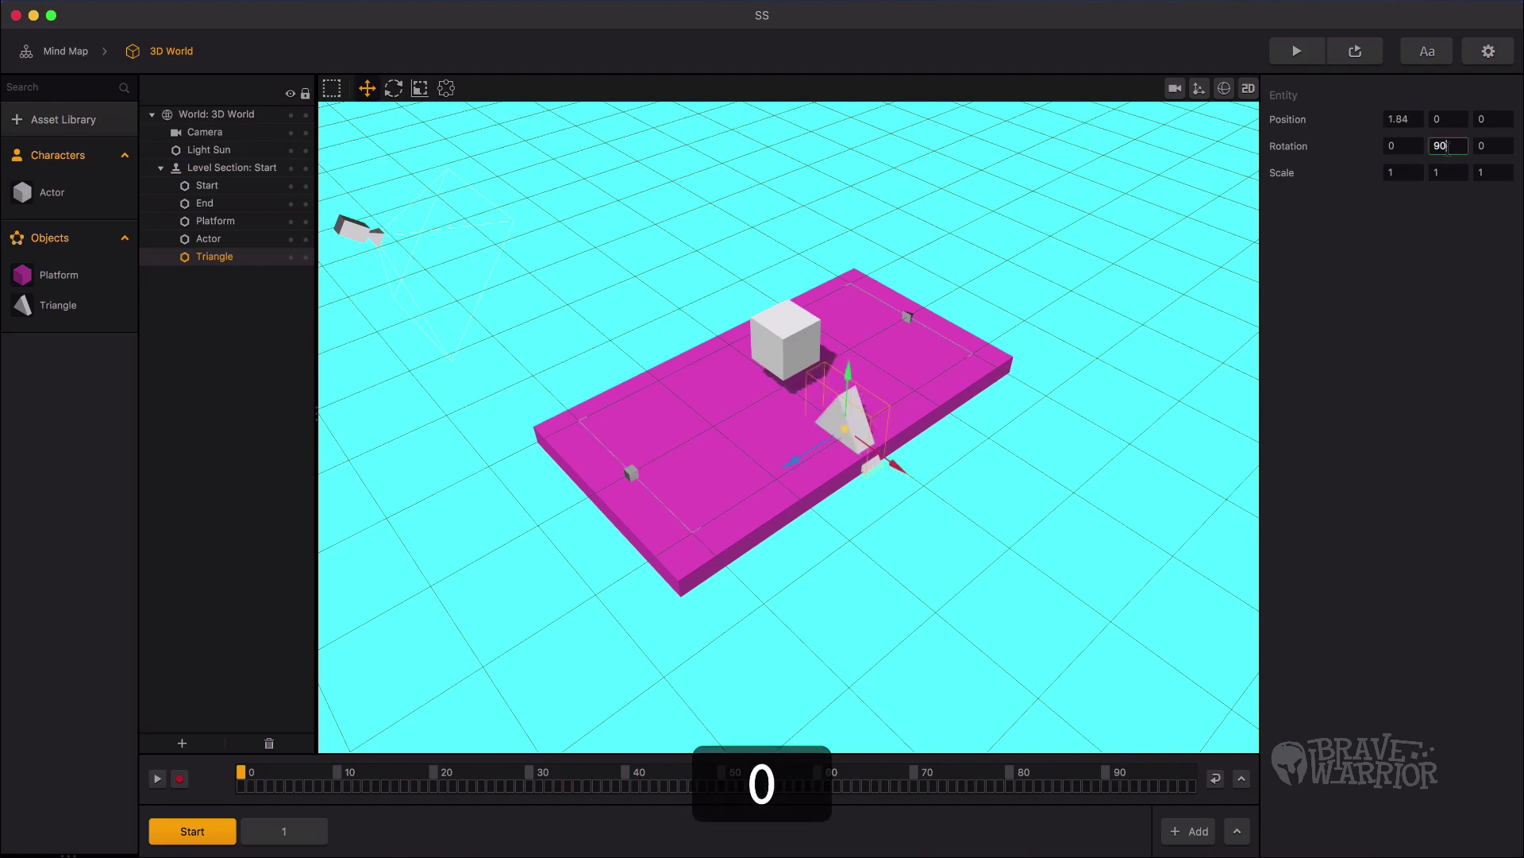
key("Return")
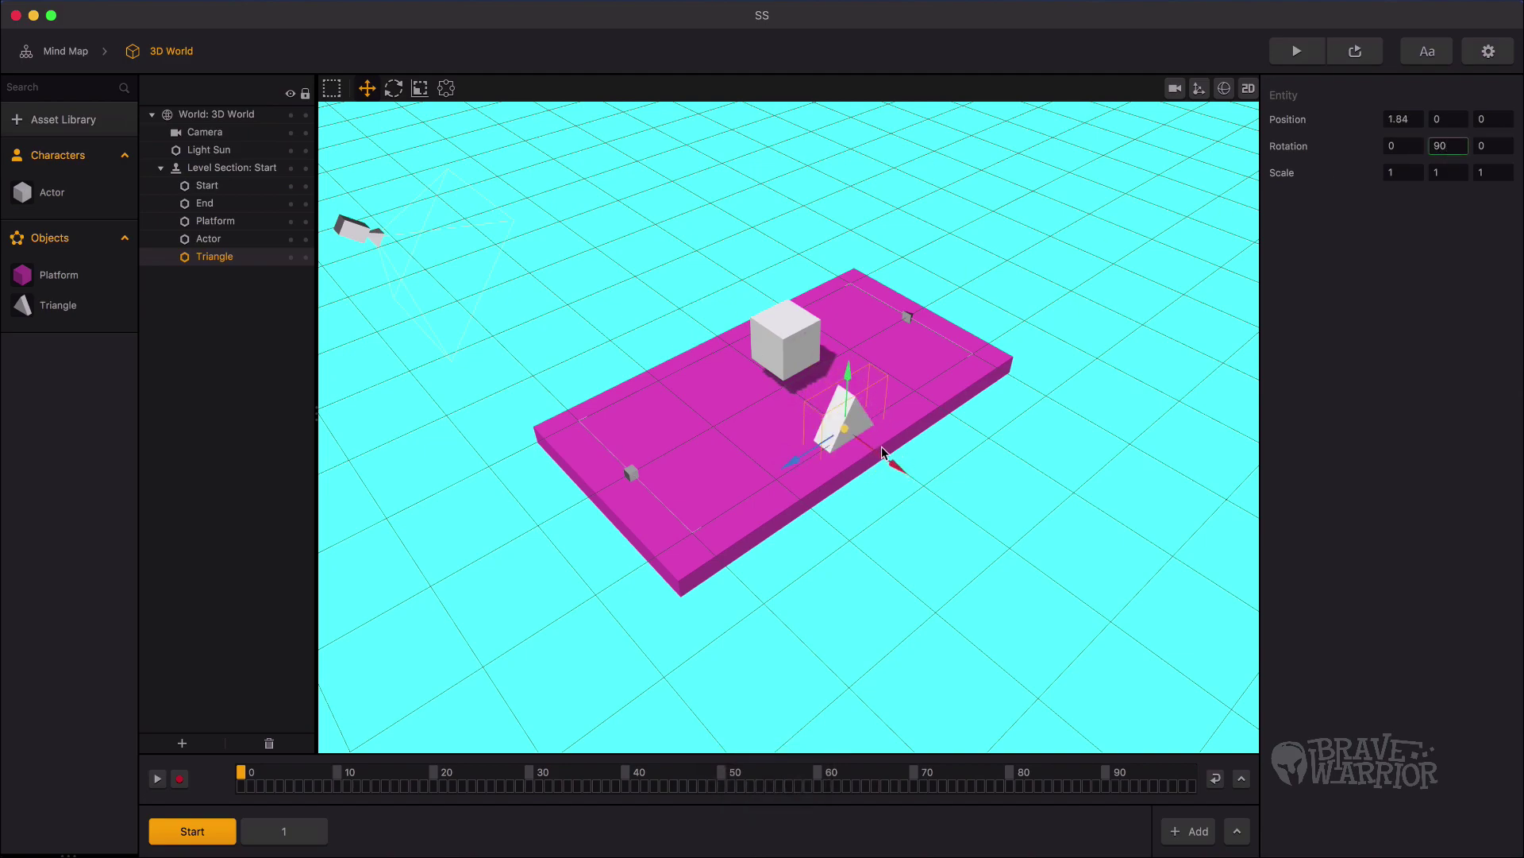
left_click_drag(881, 446, 899, 465)
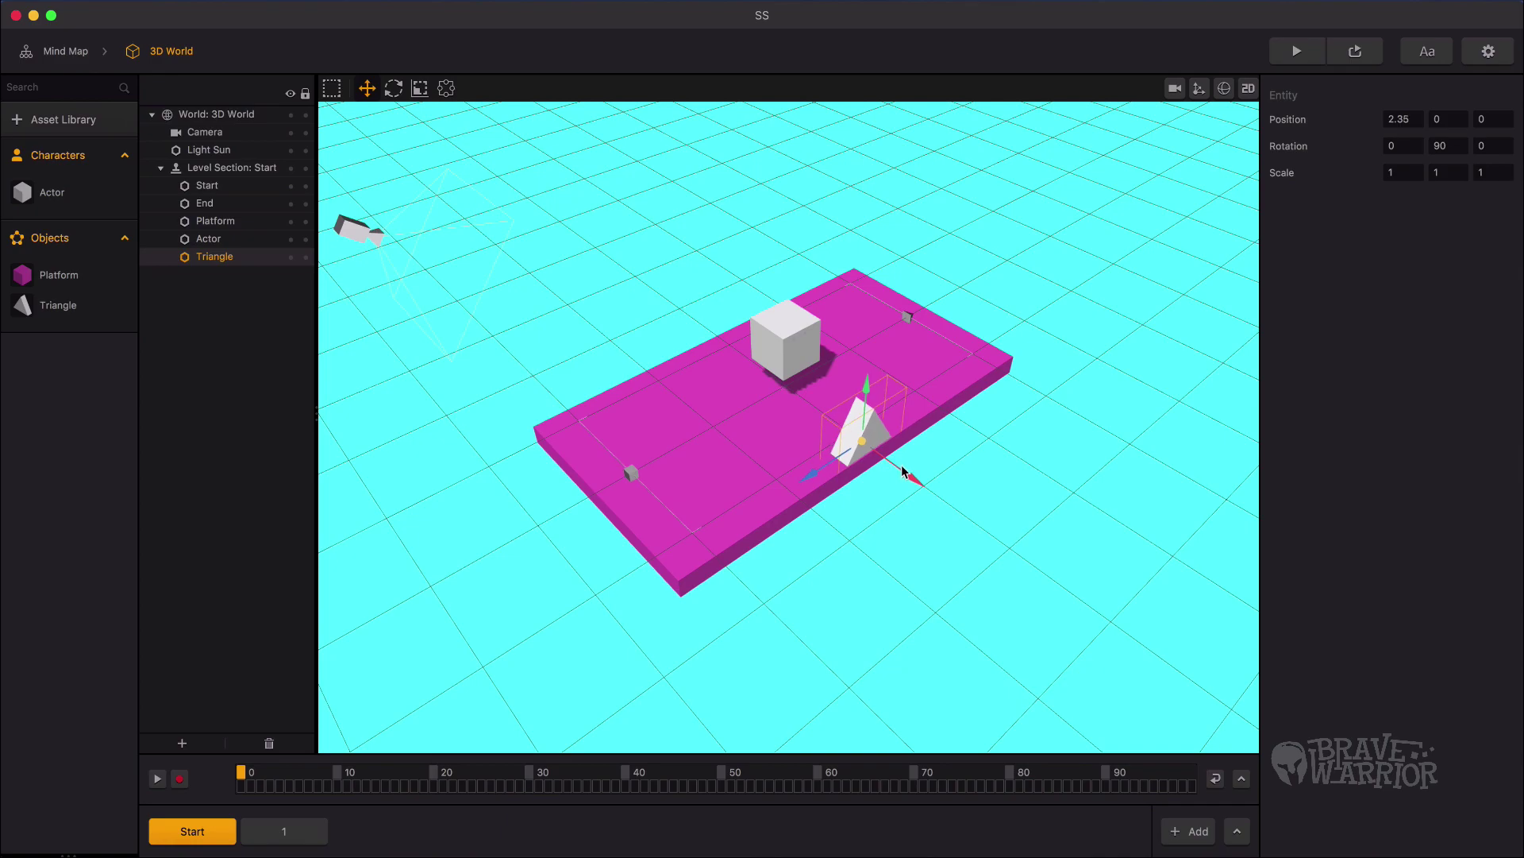
Step: Duplicate the Triangle into evenly spaced rows along both long edges of the Start section's platform
left_click_drag(867, 389, 200, 6)
key("space")
left_click(201, 5)
left_click(256, 146)
left_click_drag(956, 421, 722, 423, "alt")
left_click(888, 411, "shift")
left_click_drag(774, 501, 775, 711)
key("w")
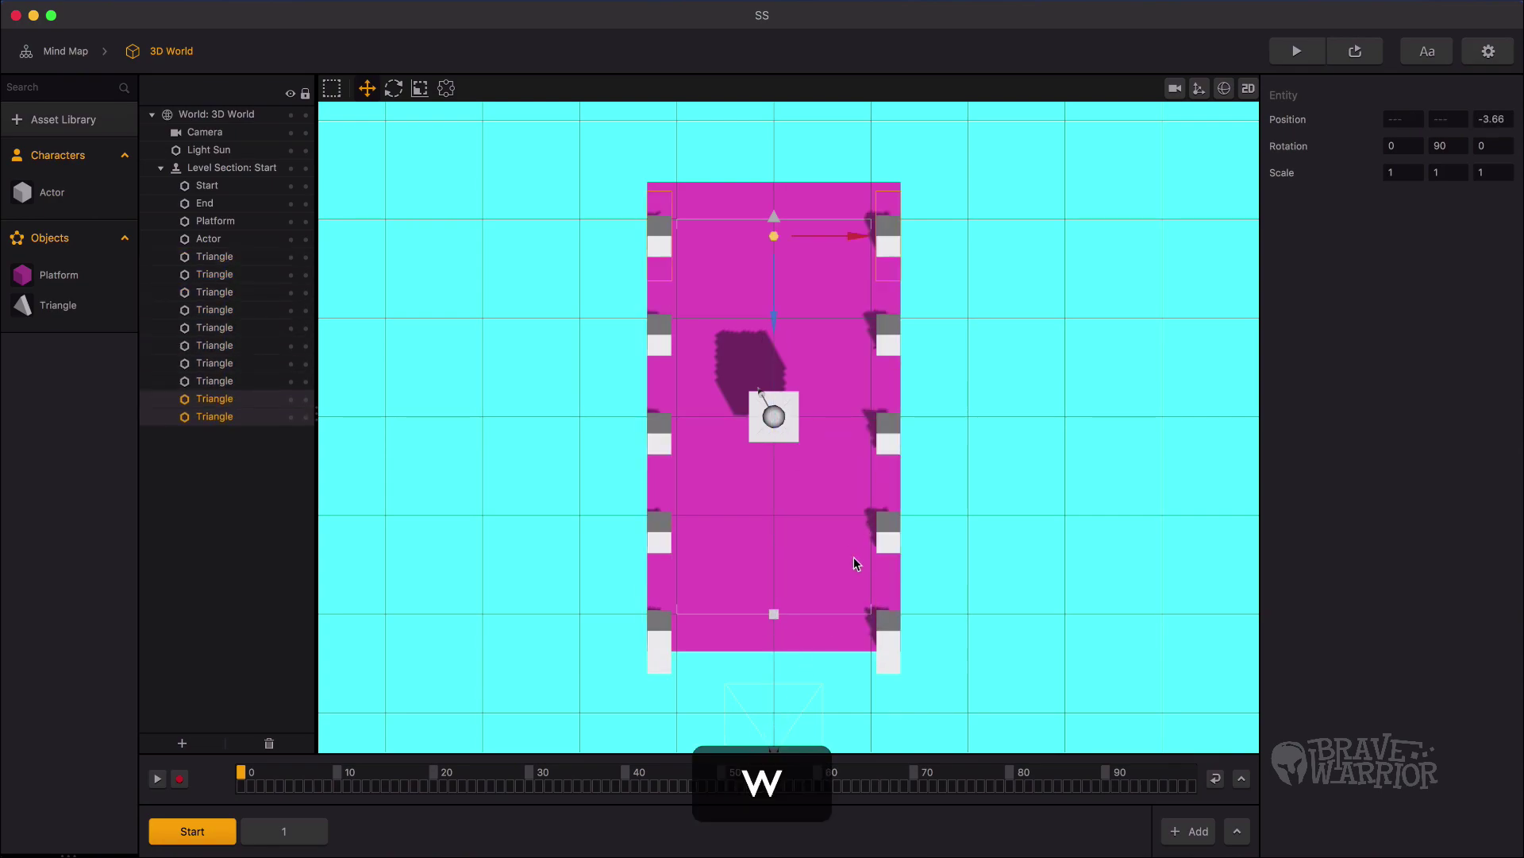
left_click(922, 415)
right_click_drag(857, 561, 1008, 409)
left_click(937, 328)
left_click(743, 238, "shift")
Step: Copy a pair of Triangles into level section 1 and place them at the platform's near end, at Z 4.04
key("super+c")
left_click(283, 831)
key("super+v")
left_click_drag(802, 347, 609, 556)
left_click(200, 6)
left_click(255, 145)
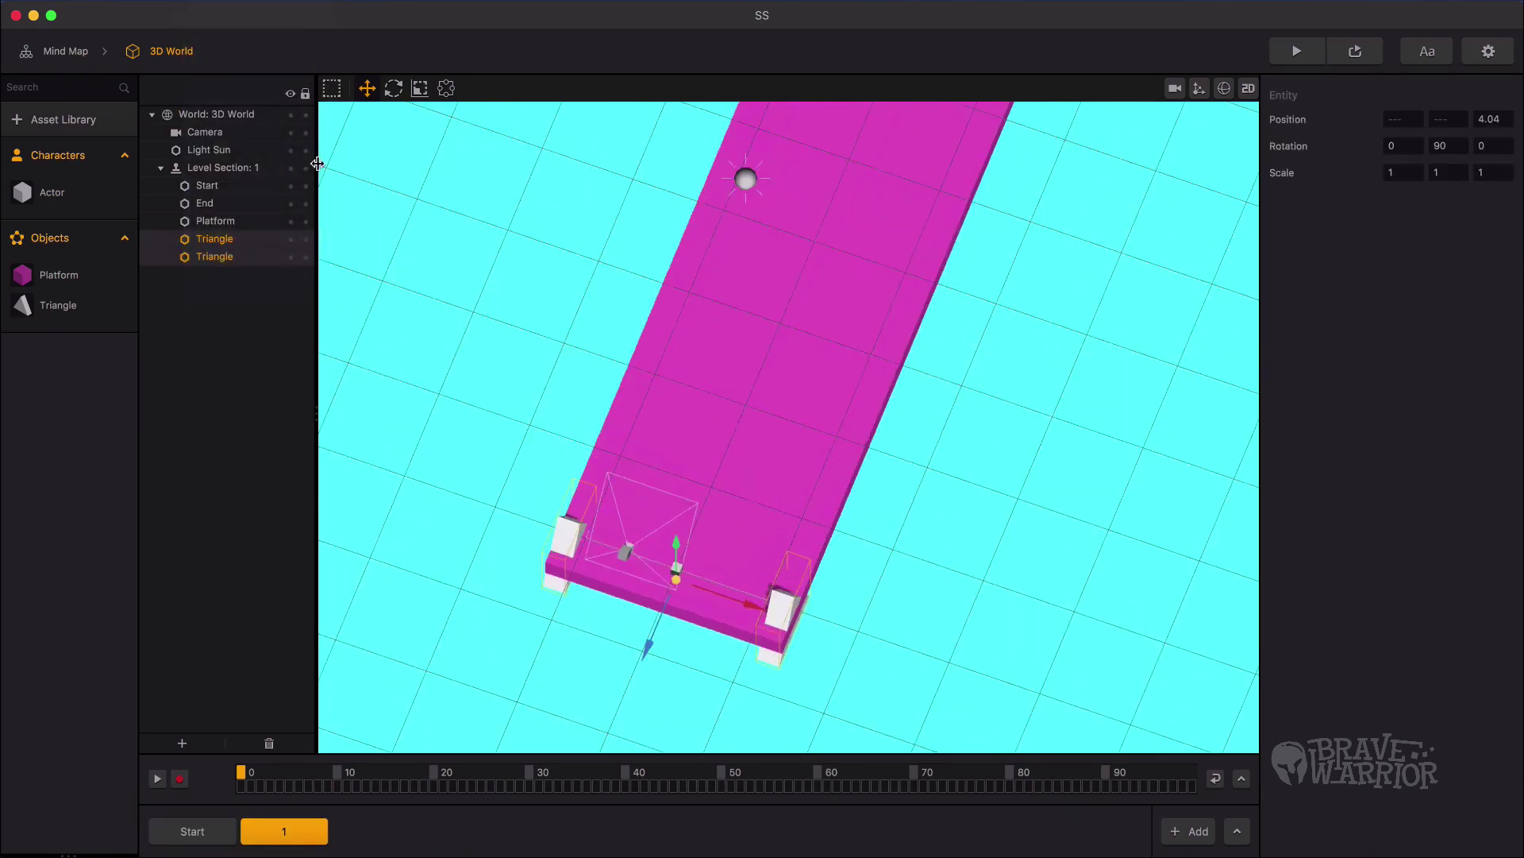
Step: Duplicate the pair of Triangles at even spacing along the whole length of level section 1's platform
left_click(785, 629)
left_click(649, 629, "shift")
key("w")
scroll(918, 540, "down", 3)
left_click(862, 450)
left_click_drag(772, 238, 765, 255)
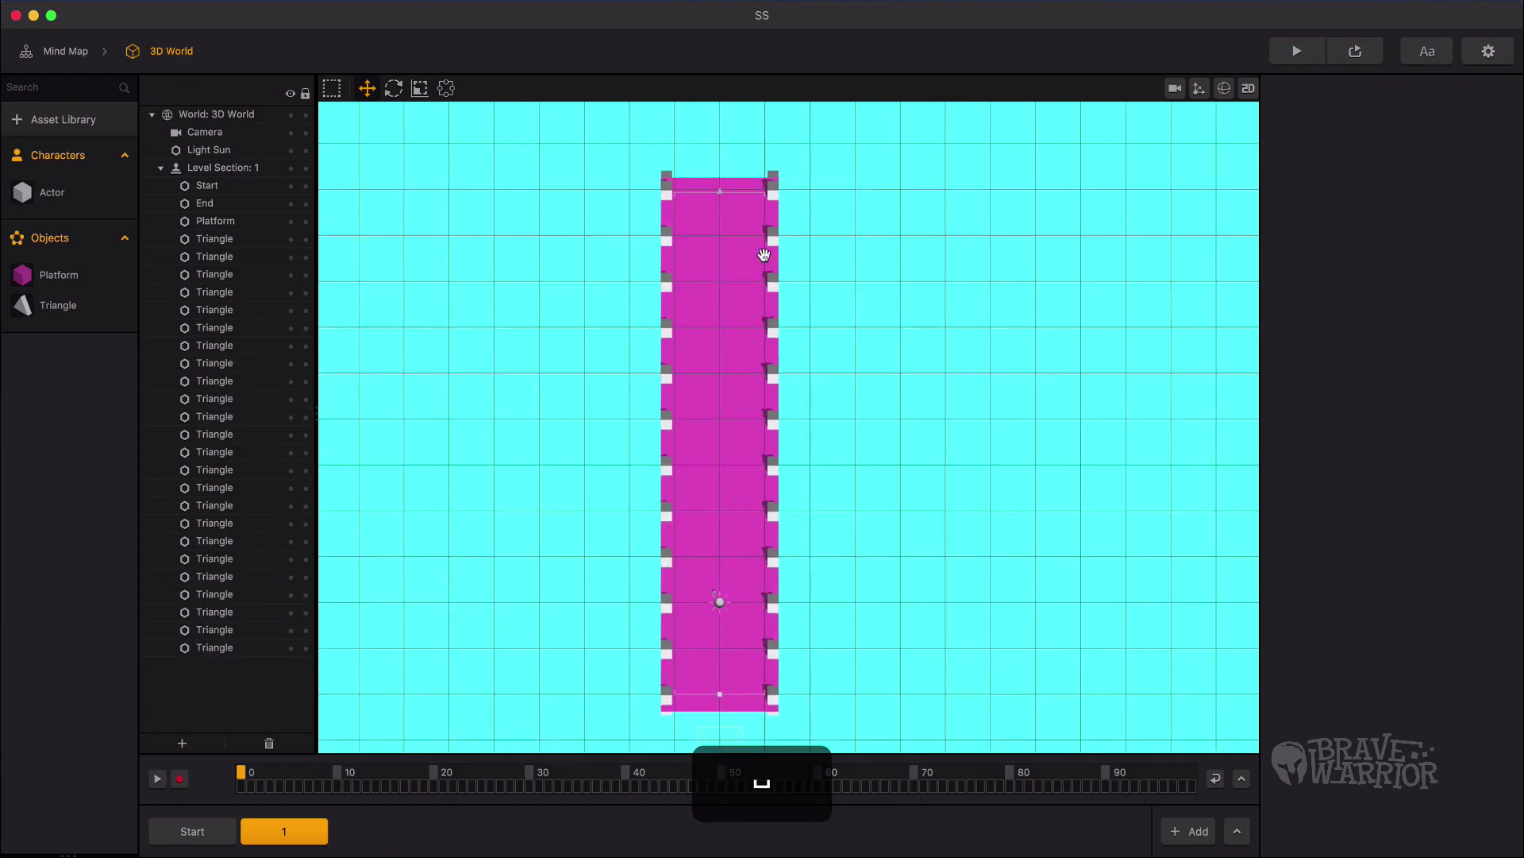
right_click_drag(765, 255, 835, 253)
left_click_drag(836, 254, 719, 297)
Step: Resize level section 1's platform at its far end to a scale of about 2.61, 0.23, 12.32
scroll(719, 297, "up", 3)
left_click(864, 341)
left_click_drag(818, 352, 886, 332)
left_click(854, 350)
left_click(446, 89)
right_click_drag(818, 317, 873, 357)
left_click_drag(829, 192, 888, 155)
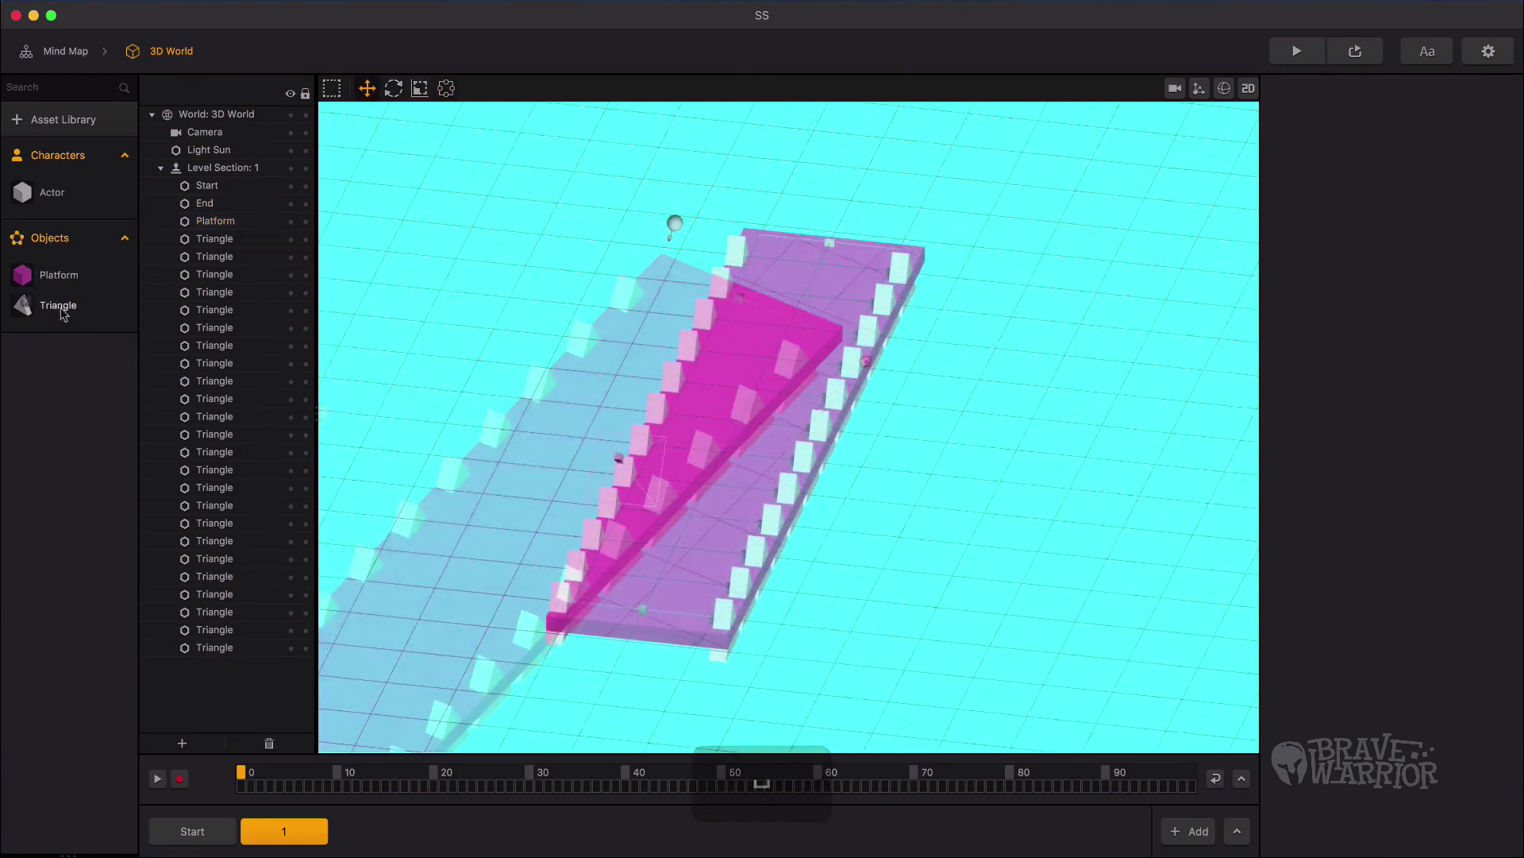
Step: Turn off Physics on the Triangle object's Start node and preview the game
double_click(62, 308)
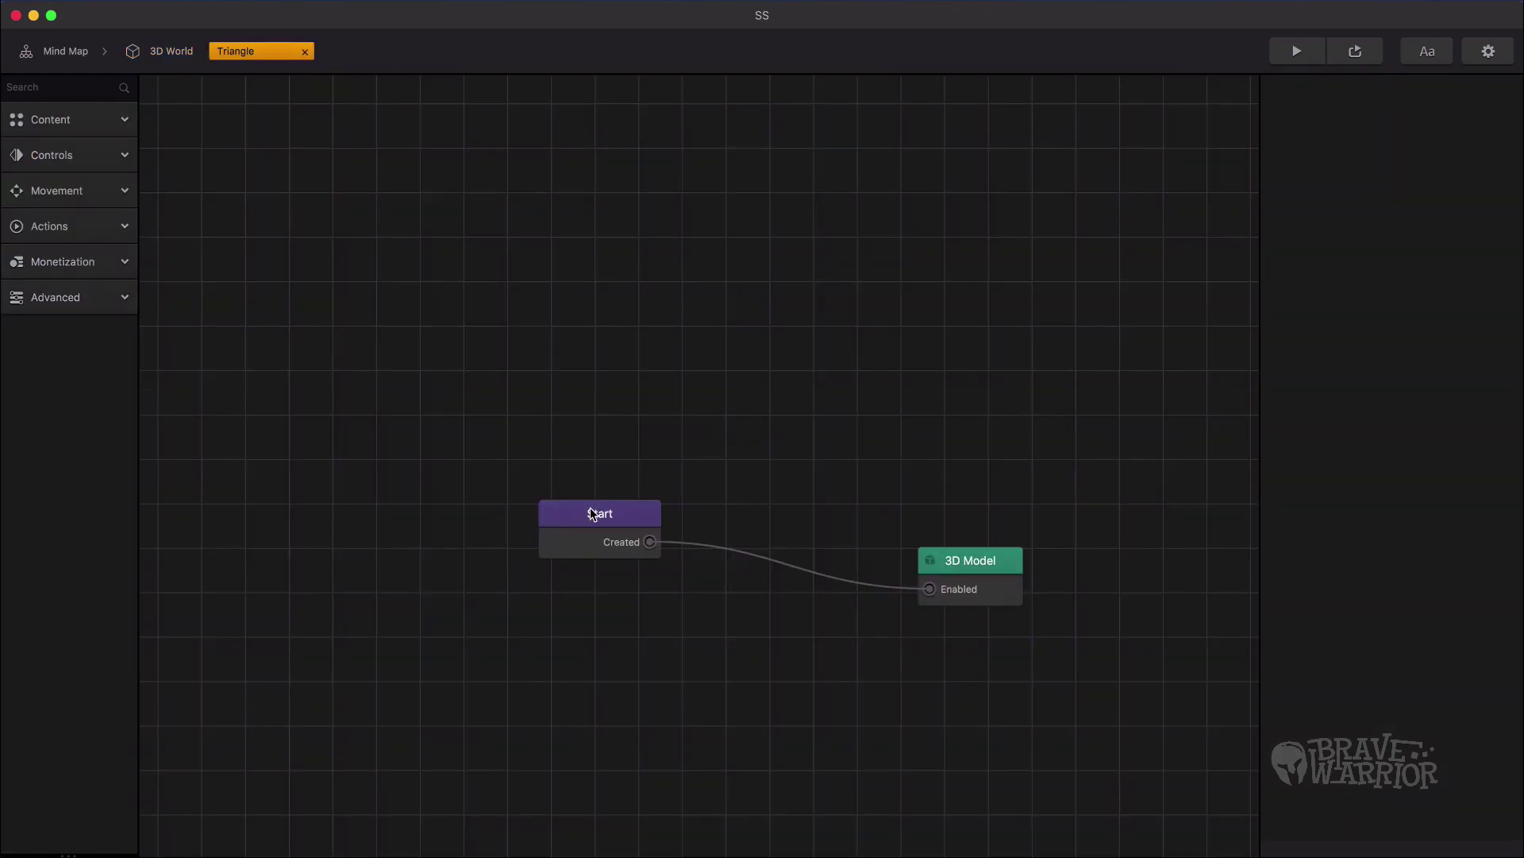
left_click(593, 515)
left_click(1393, 172)
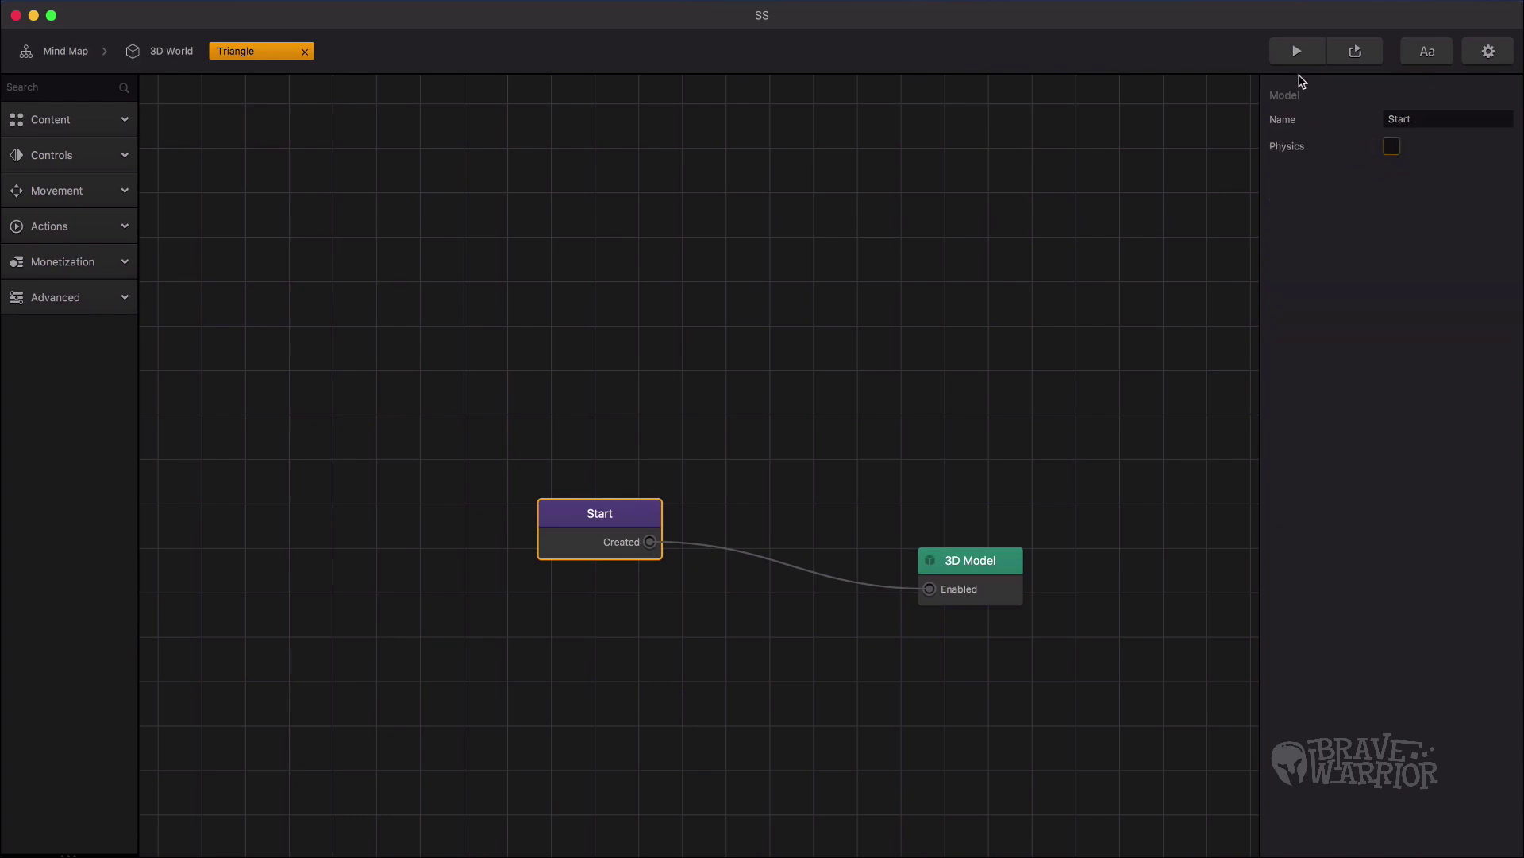
left_click(1297, 50)
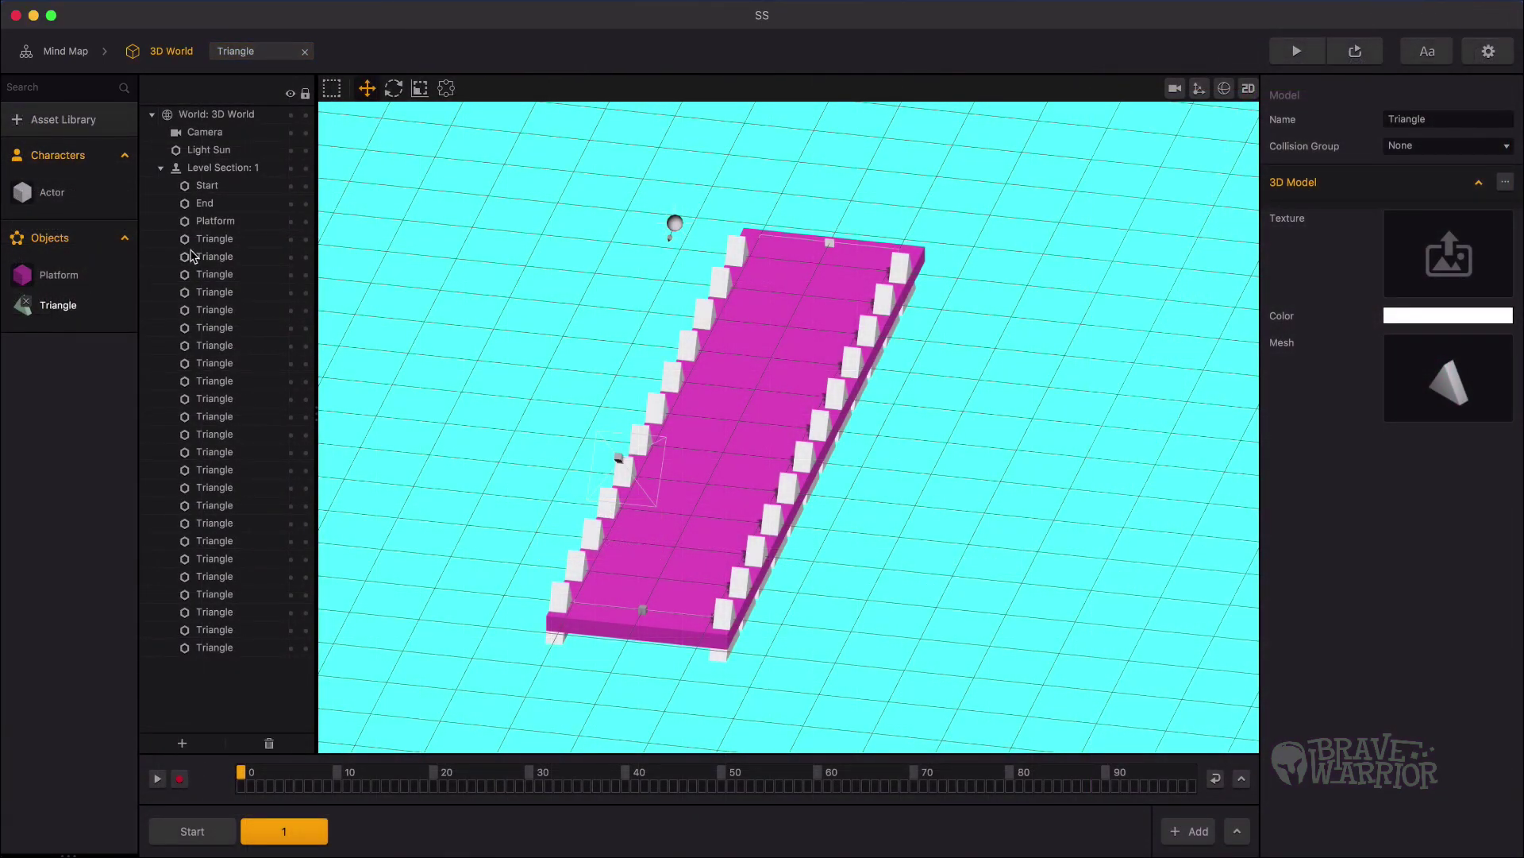
Step: Set the Triangle object's 3D Model colour to dark purple
left_click(1414, 318)
mouse_move(1139, 585)
left_mouse_down()
mouse_move(1183, 545)
mouse_move(1204, 551)
mouse_move(1190, 562)
mouse_move(1235, 544)
mouse_move(1065, 527)
mouse_move(1199, 577)
mouse_move(1235, 541)
mouse_move(1163, 594)
left_mouse_up()
left_click(1153, 665)
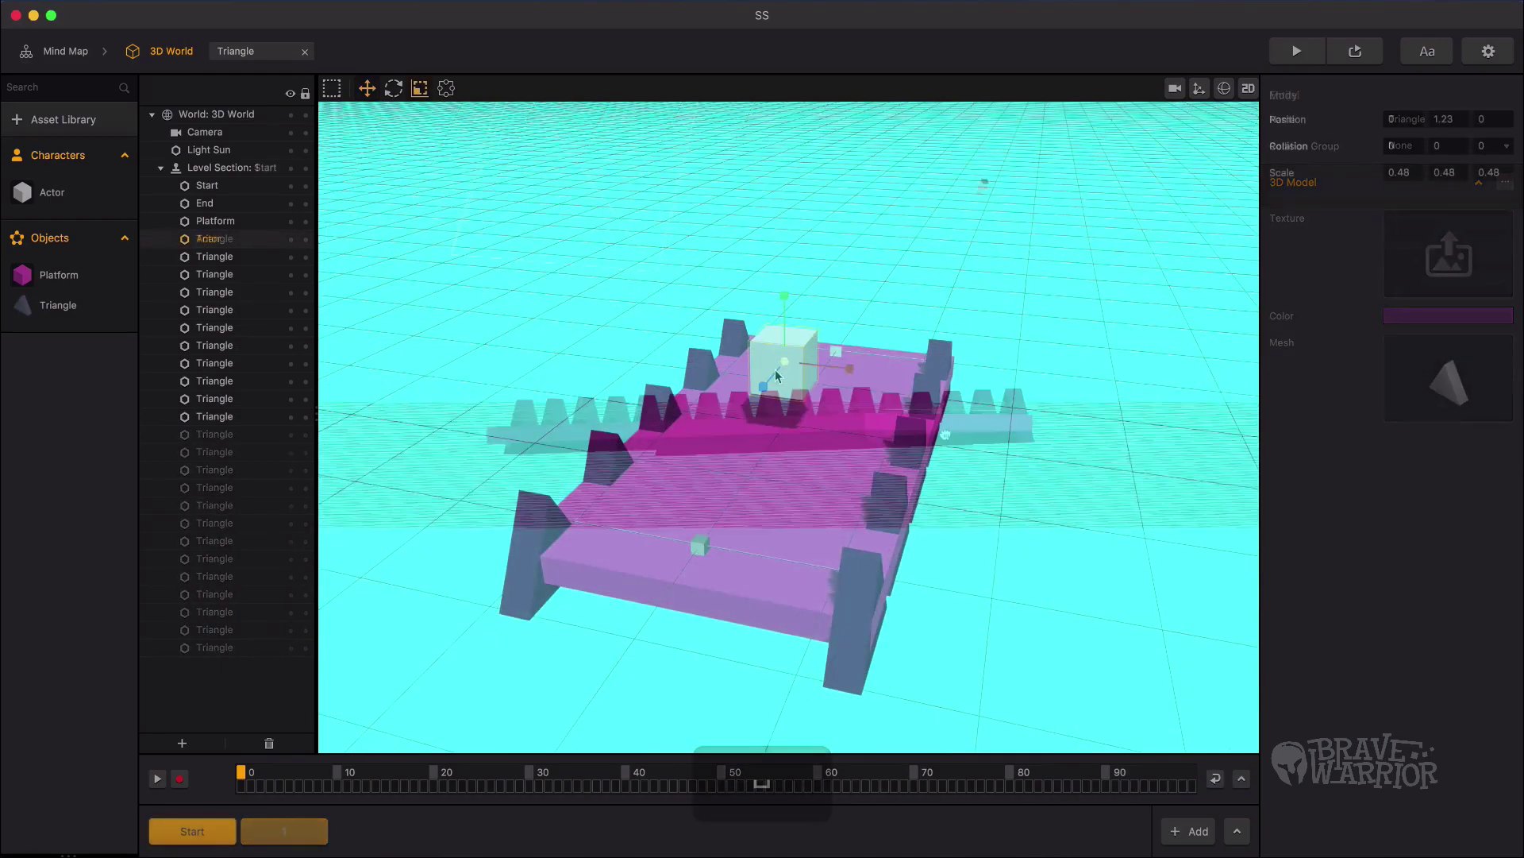
Step: Preview the game and set the Actor's 3D Model colour to pale green
left_click(1297, 50)
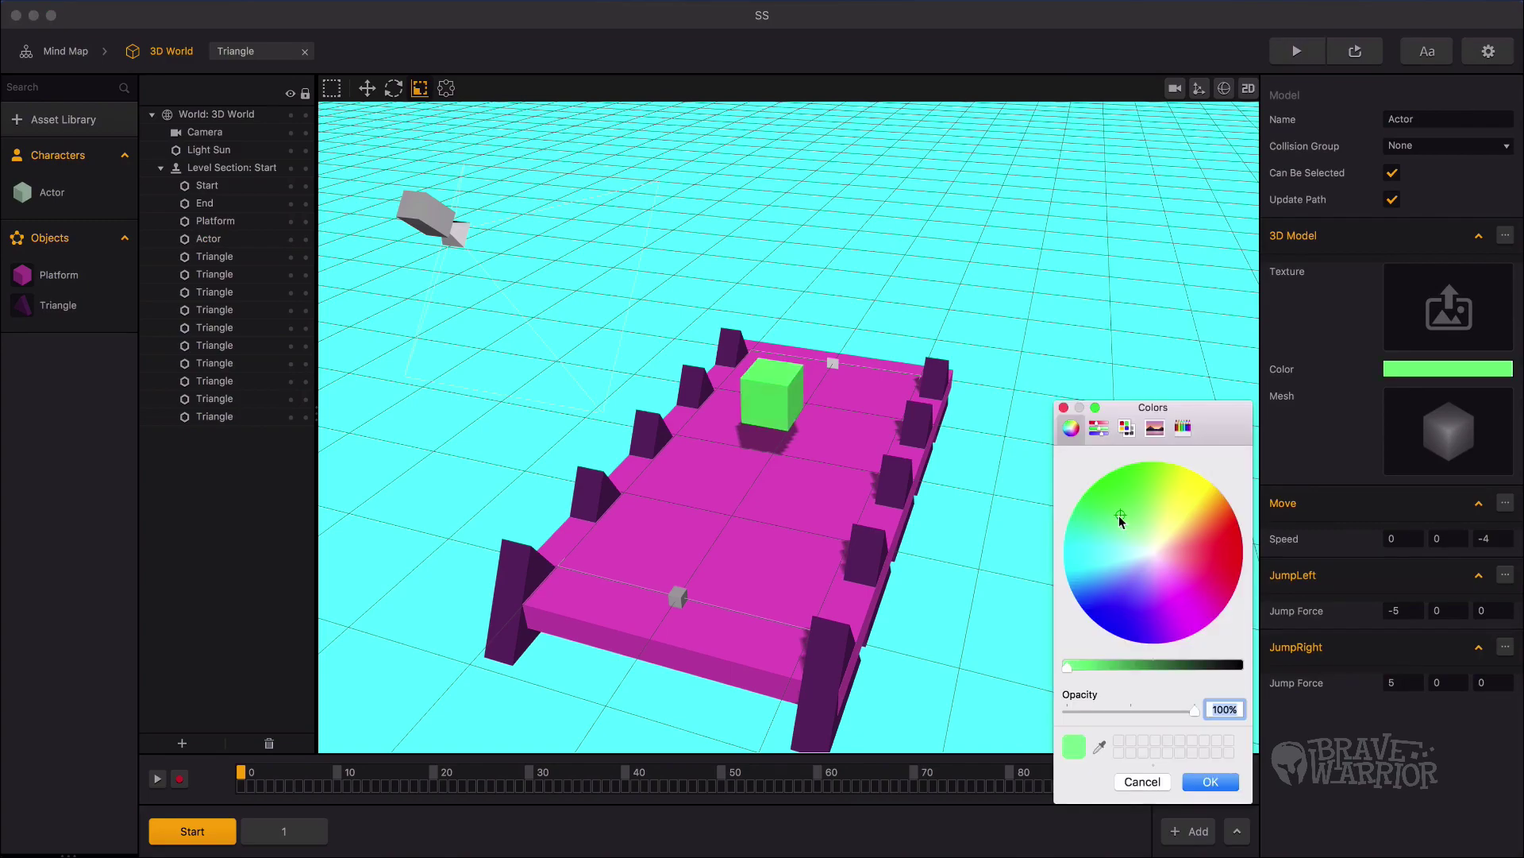
left_click_drag(1183, 534, 1192, 515)
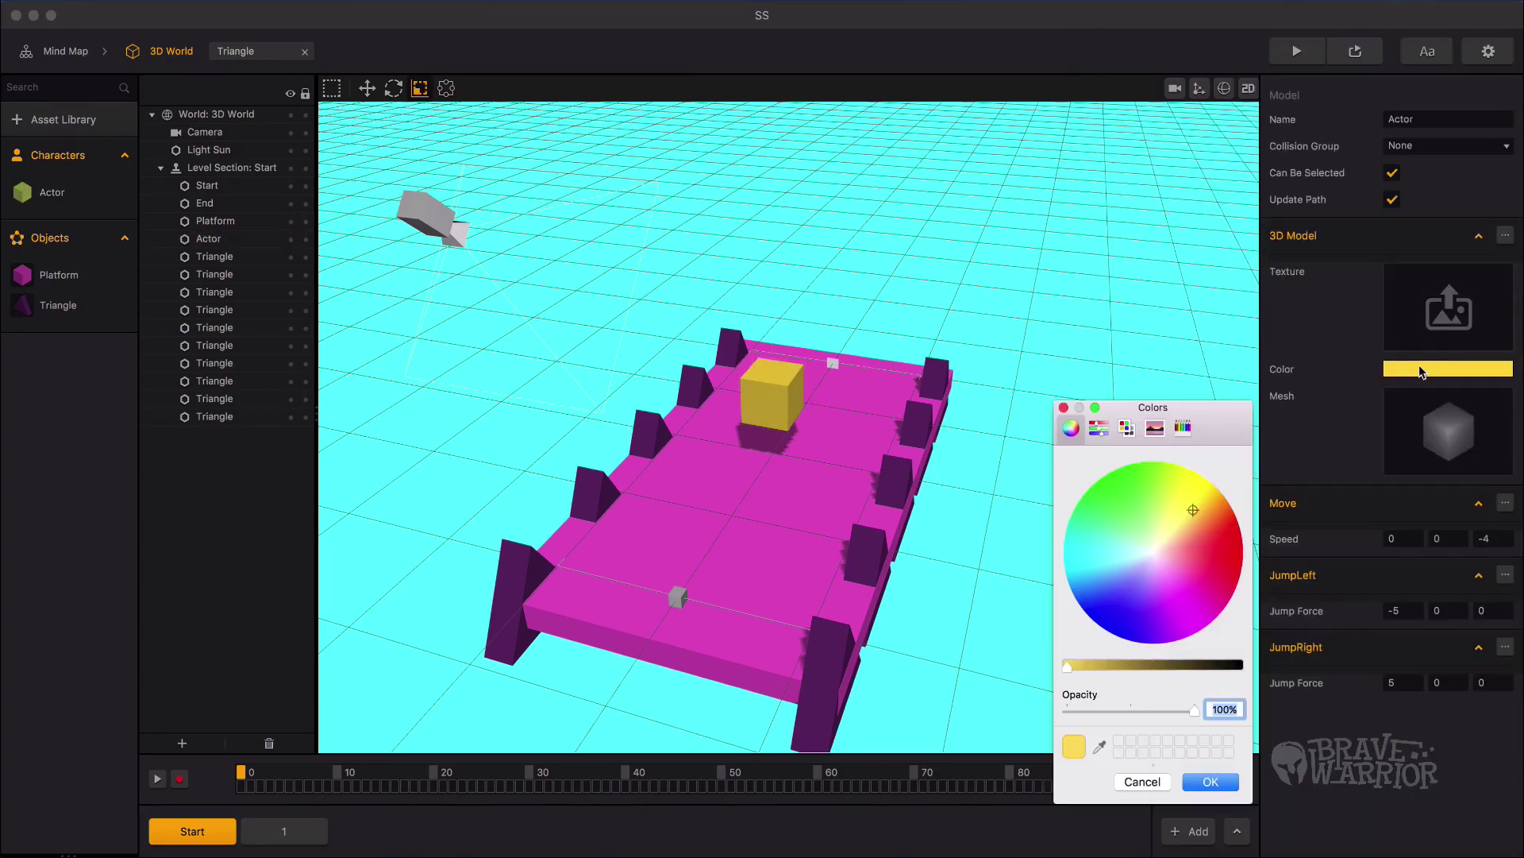
left_click_drag(1189, 509, 1136, 545)
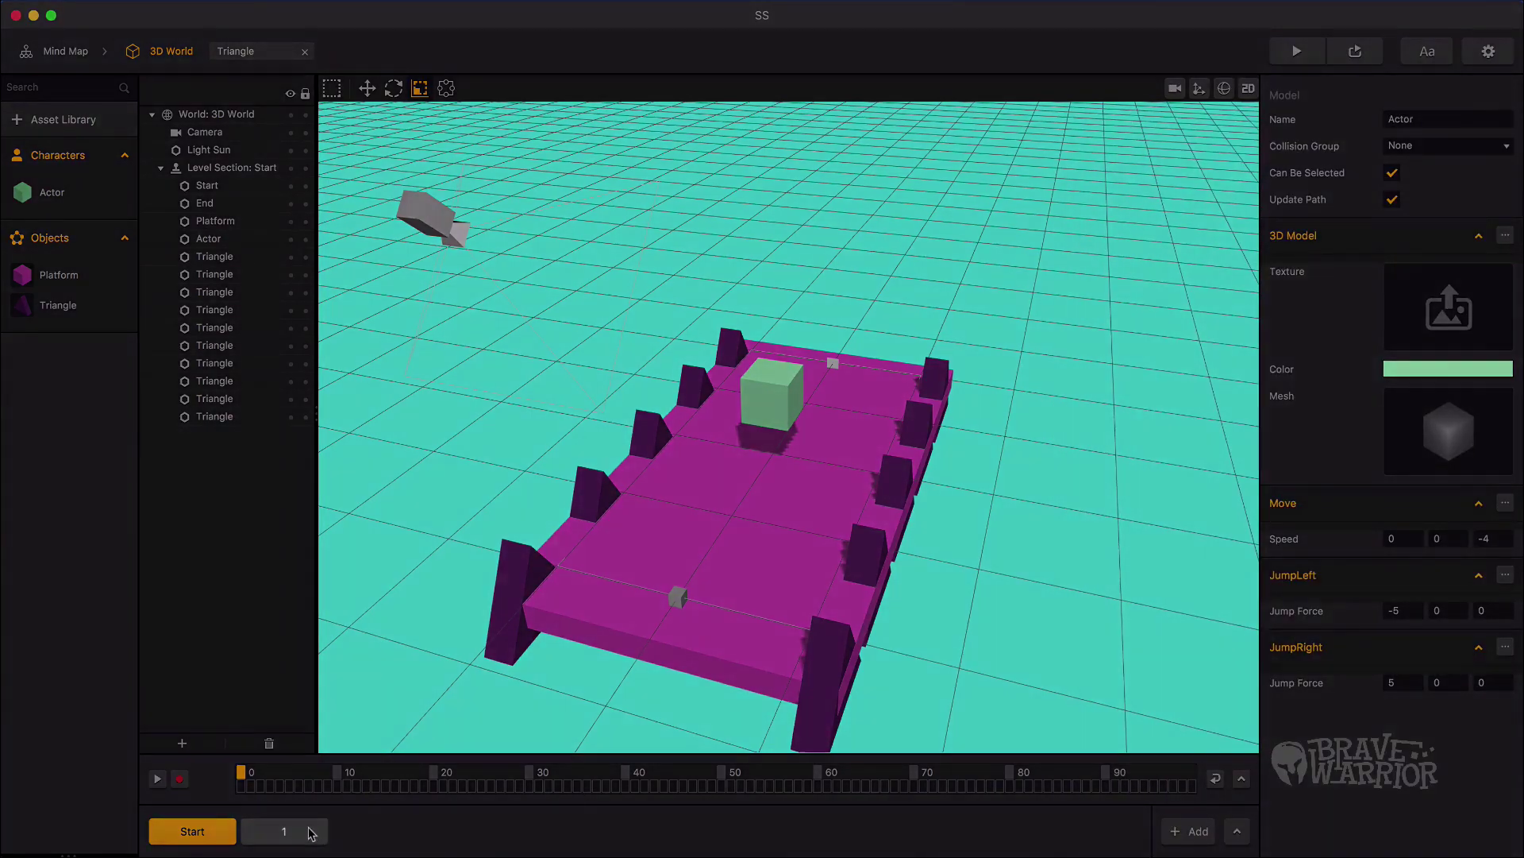
Step: Open level section 1 and add the Coin asset from the Asset Library to the objects
left_click(284, 831)
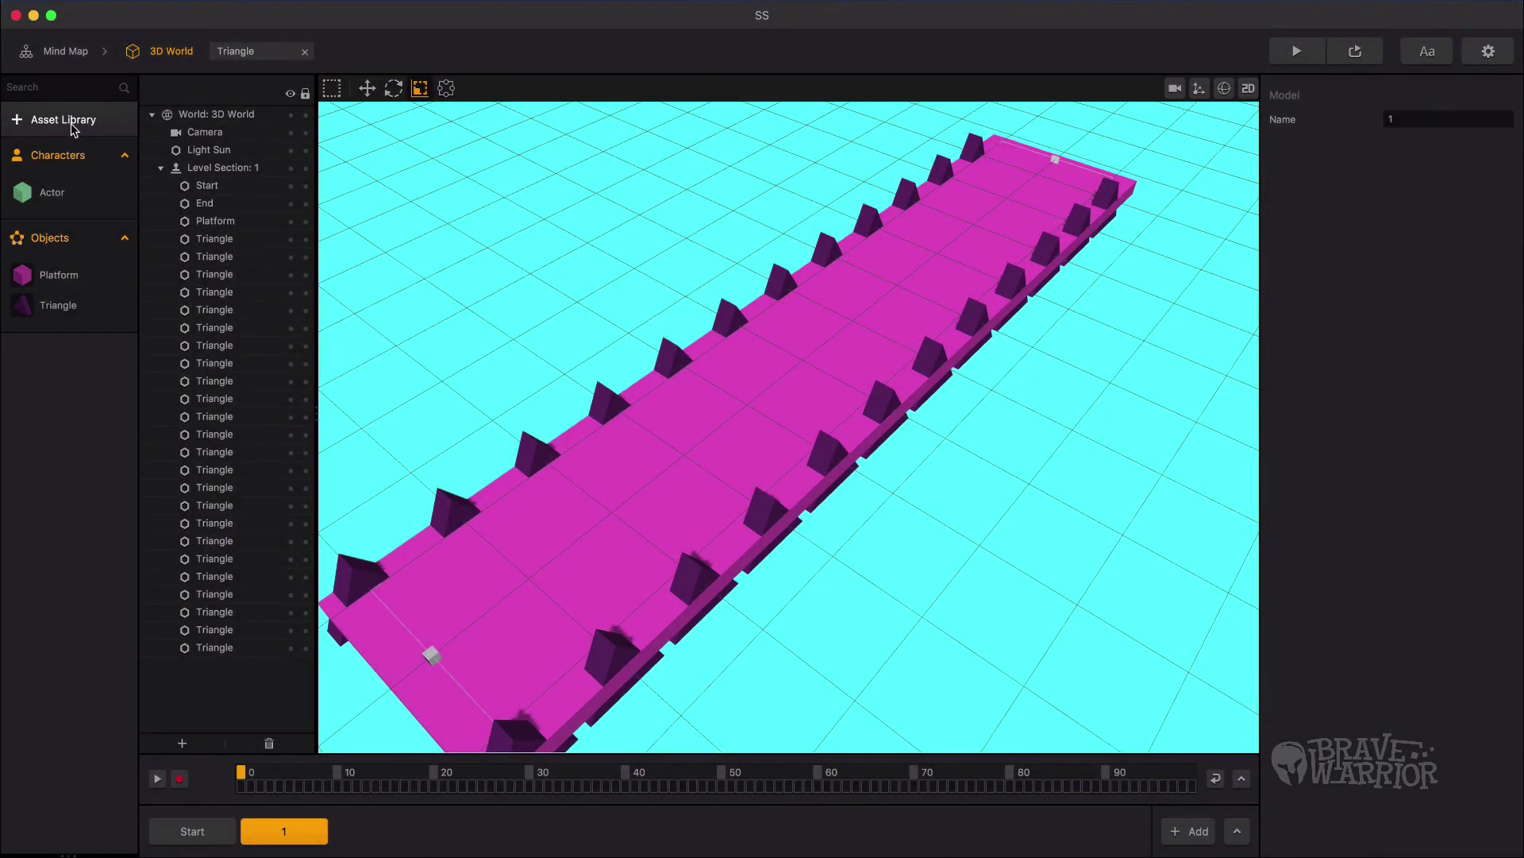
left_click(72, 124)
left_click(300, 89)
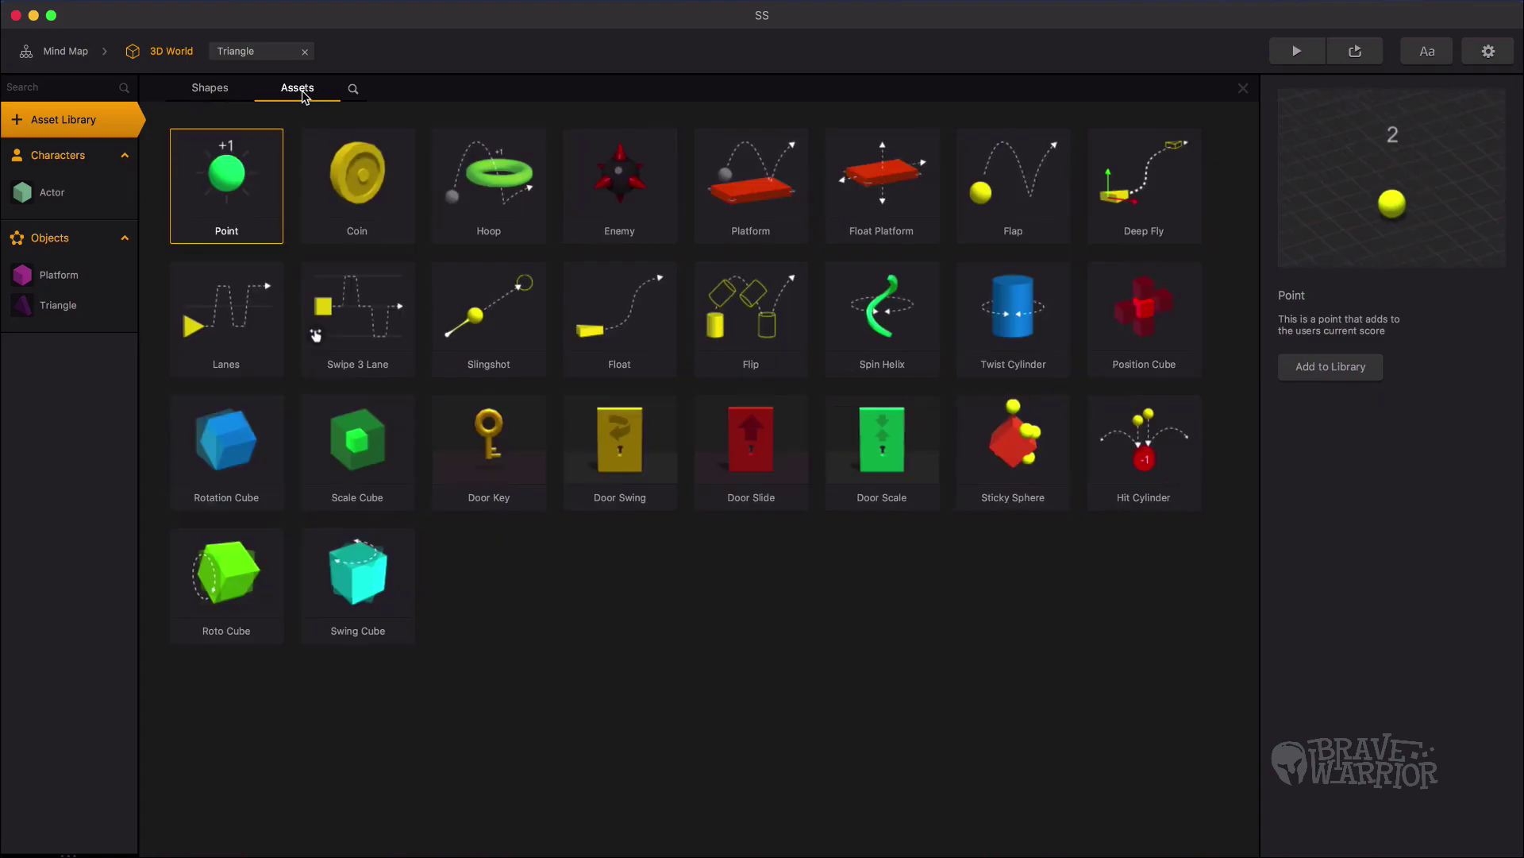
left_click(374, 176)
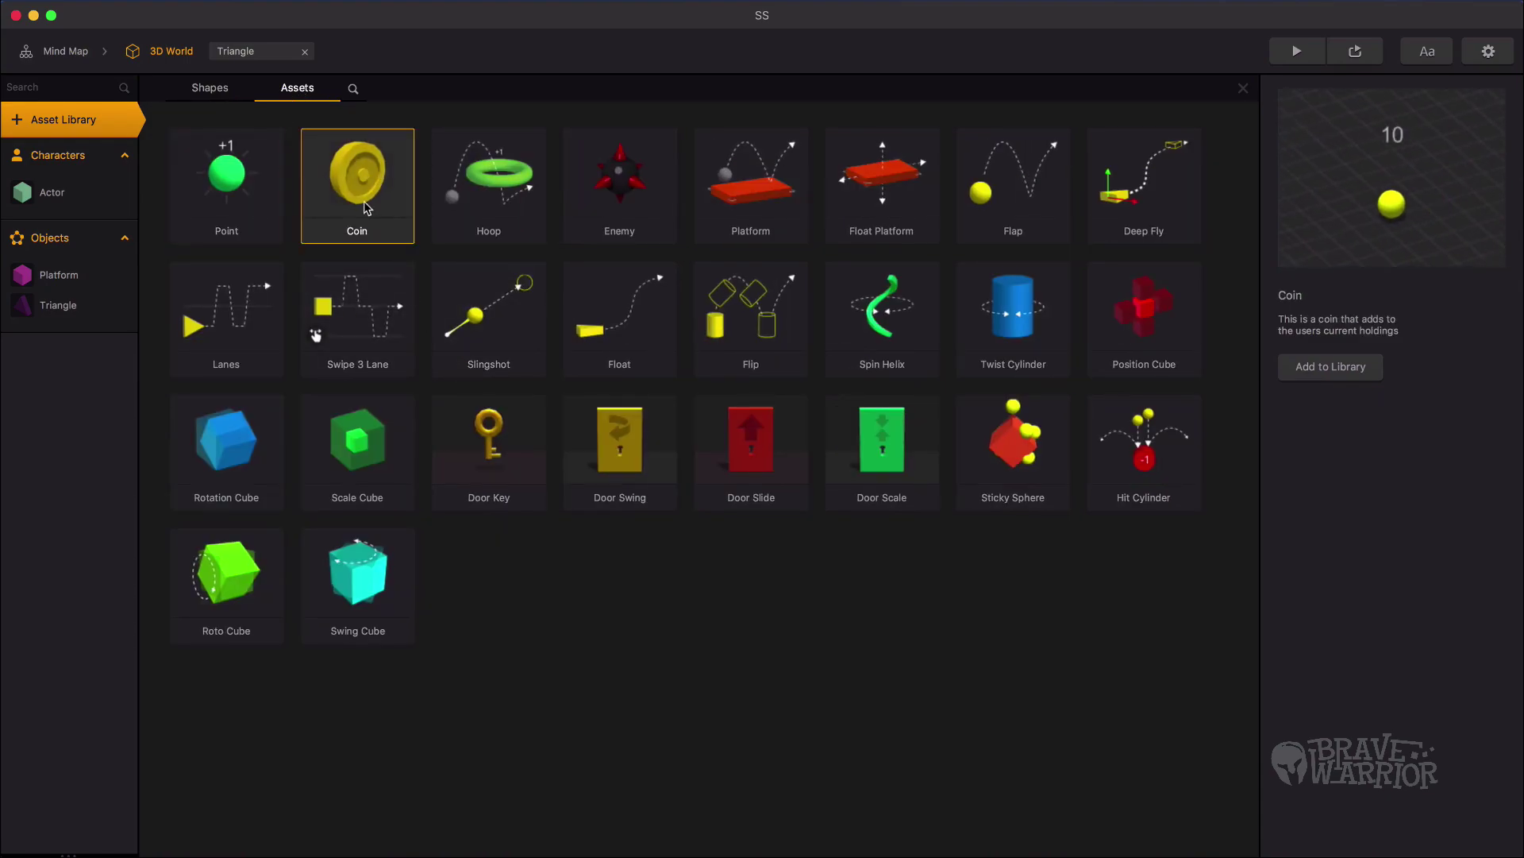
double_click(372, 192)
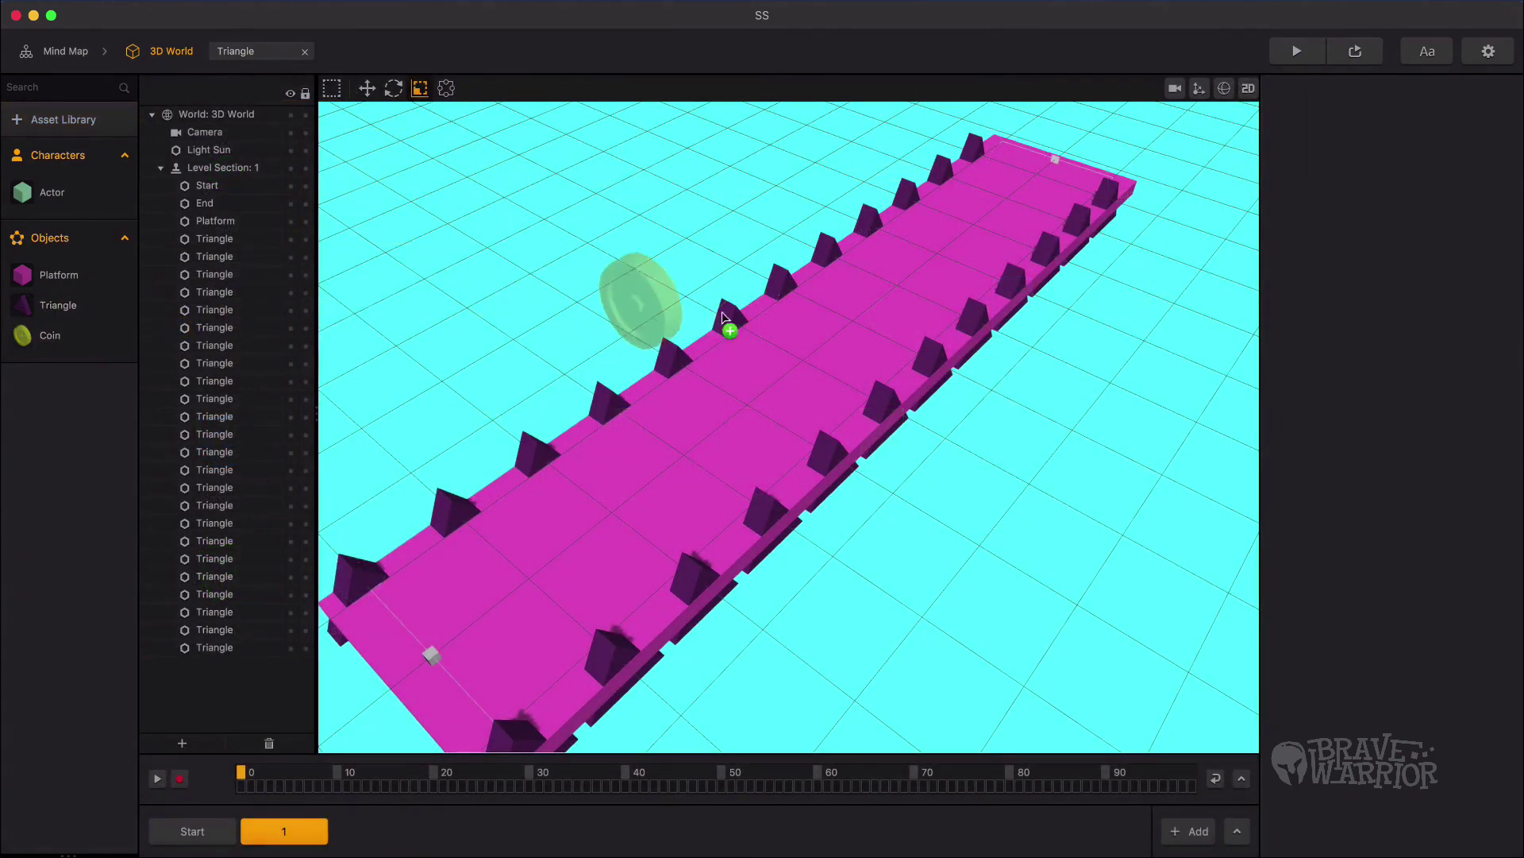
Step: Place a Coin above level section 1's platform and move it to X -0.96, Y 0.47, Z 0
left_click(723, 318)
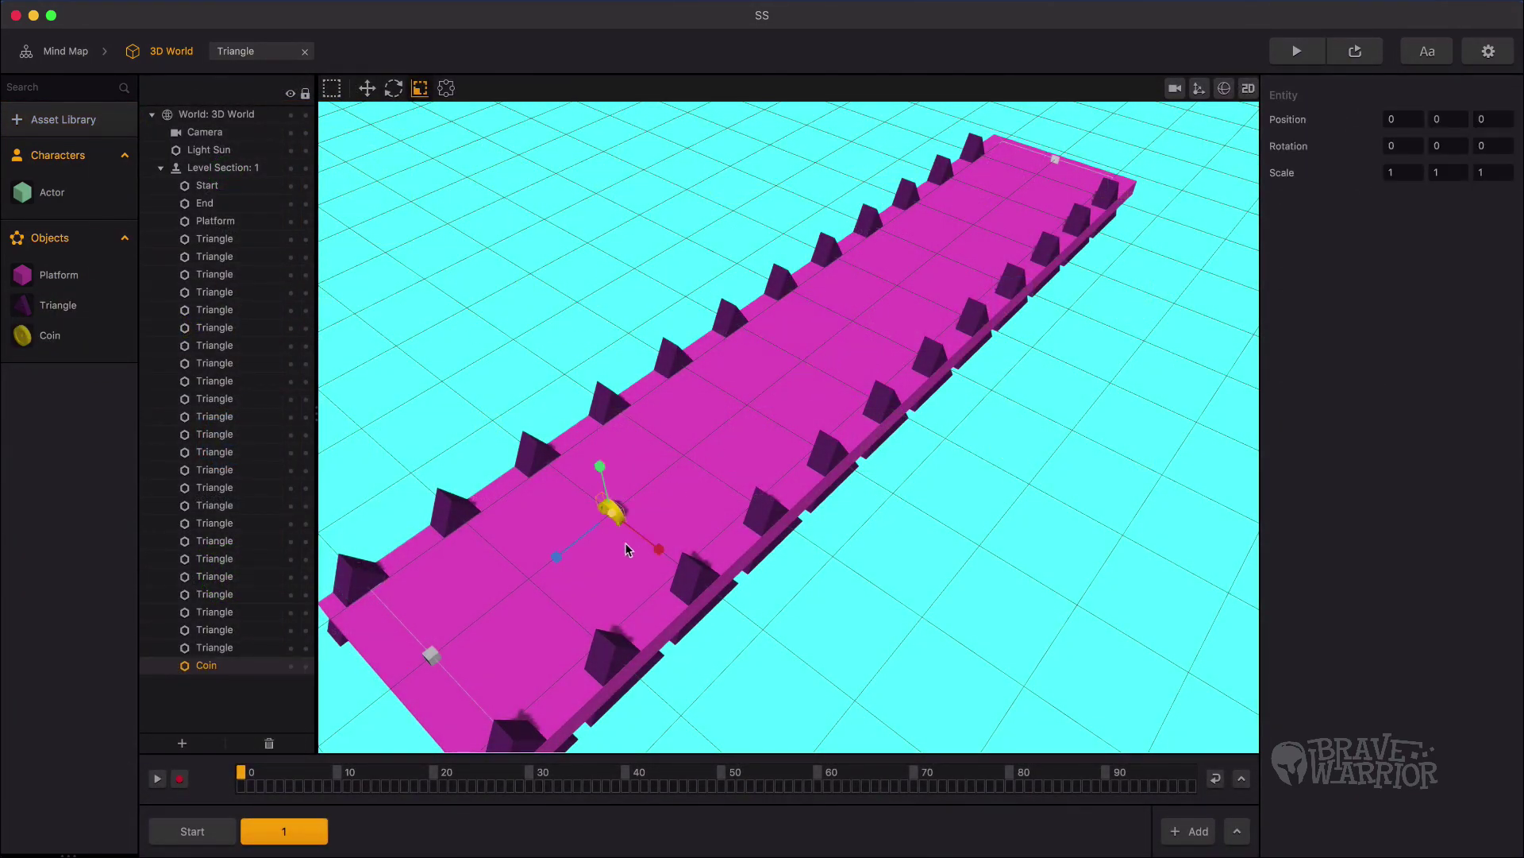
left_click(368, 89)
left_click_drag(637, 483, 717, 422)
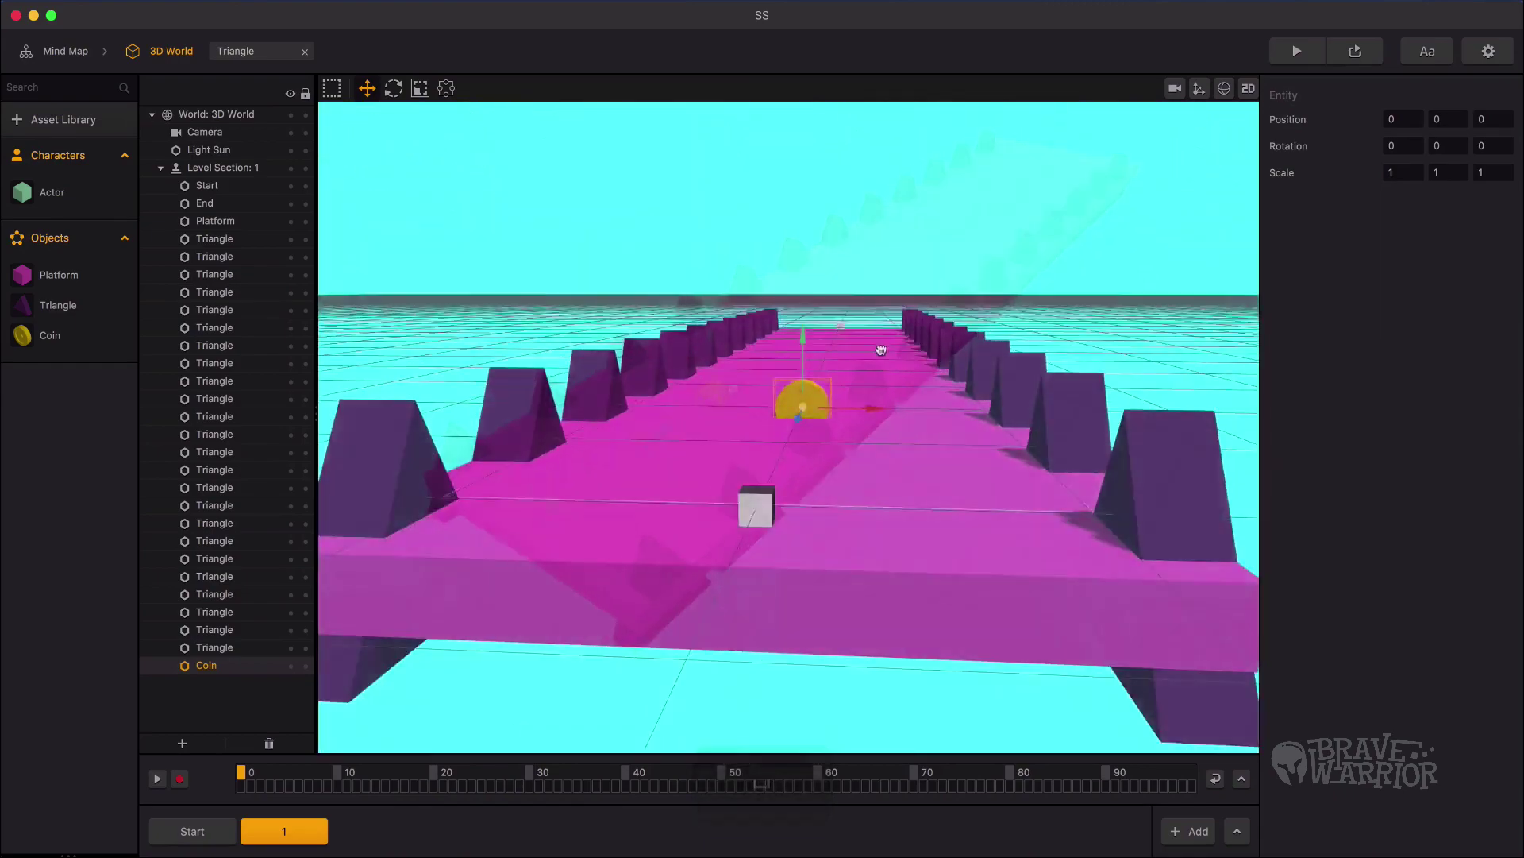
left_click_drag(882, 347, 893, 343)
left_click_drag(832, 316, 834, 292)
key("space")
left_click_drag(830, 306, 680, 500)
key("space")
left_click_drag(682, 522, 675, 521)
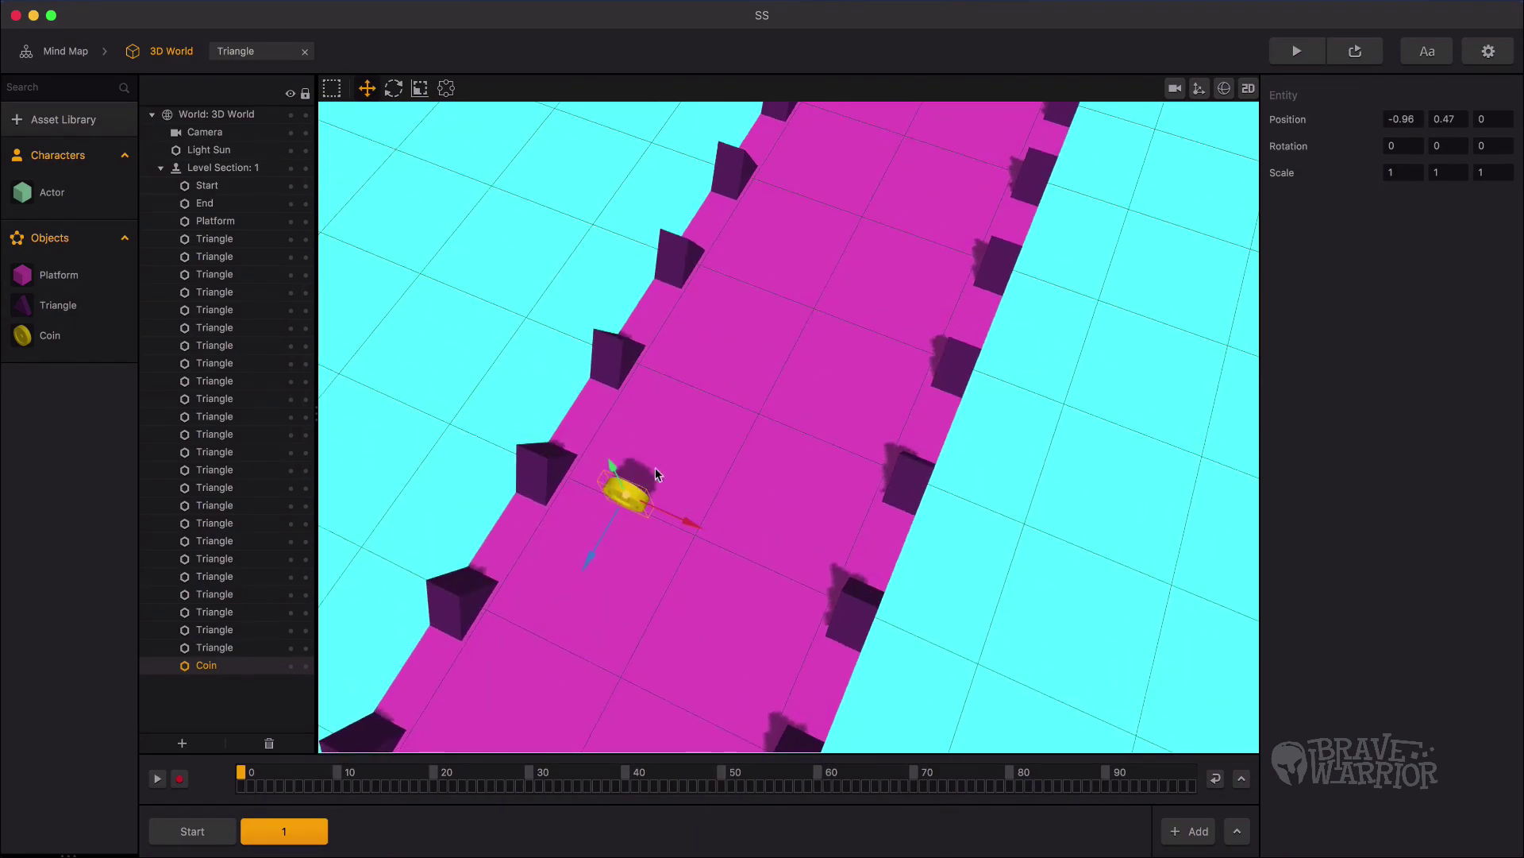
Step: Duplicate the Coin three times into a row along the platform, ending at about Z -3.1
key("space")
left_click_drag(655, 469, 711, 568)
scroll(711, 569, "down", 5)
left_click(199, 1)
left_click(252, 146)
left_click(198, 2)
left_click(246, 112)
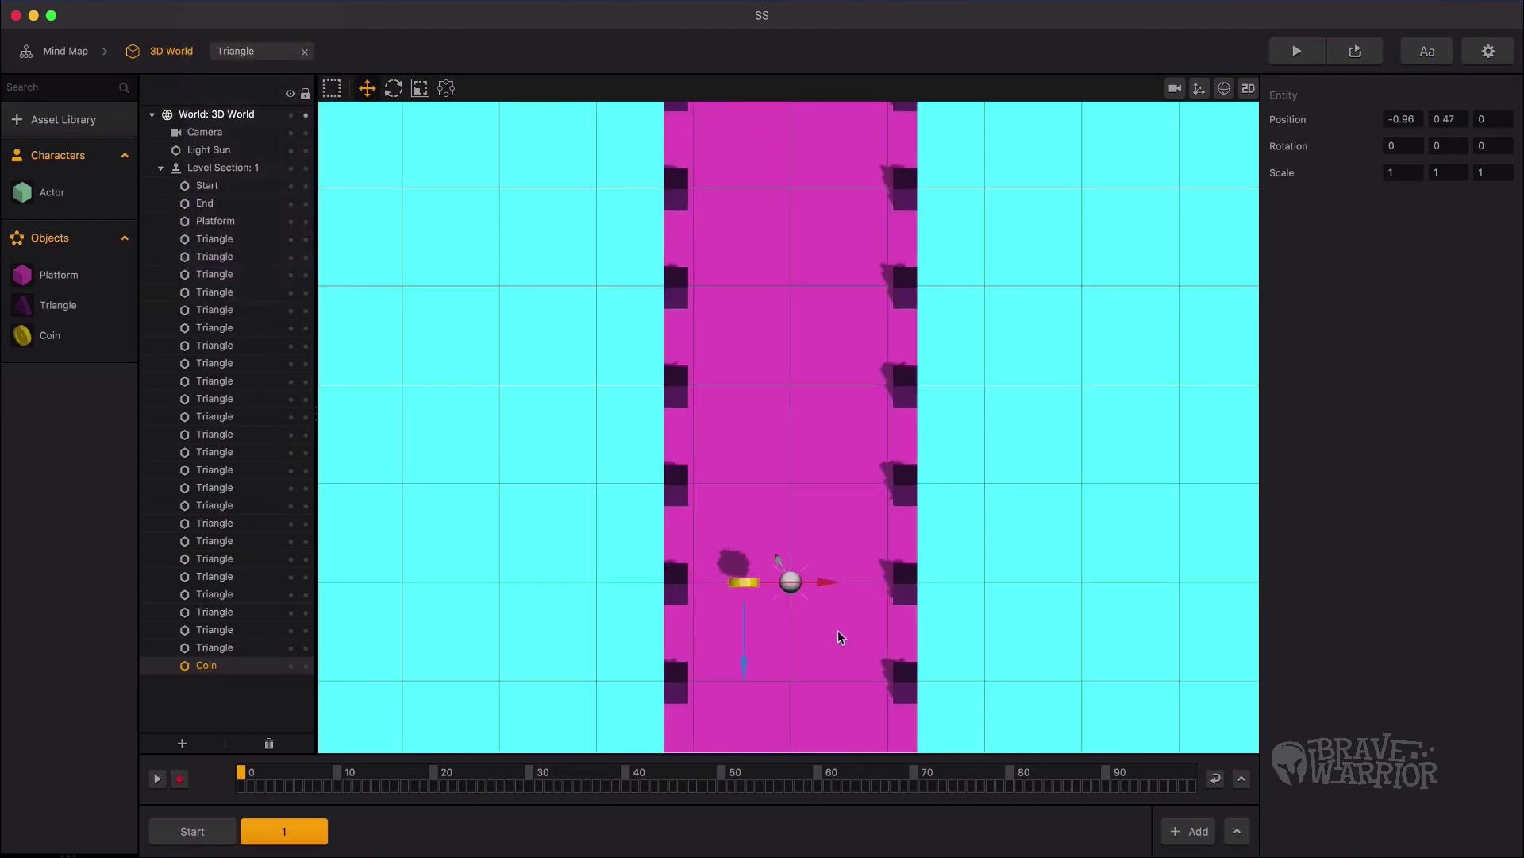
key("super+d")
key("super+d")
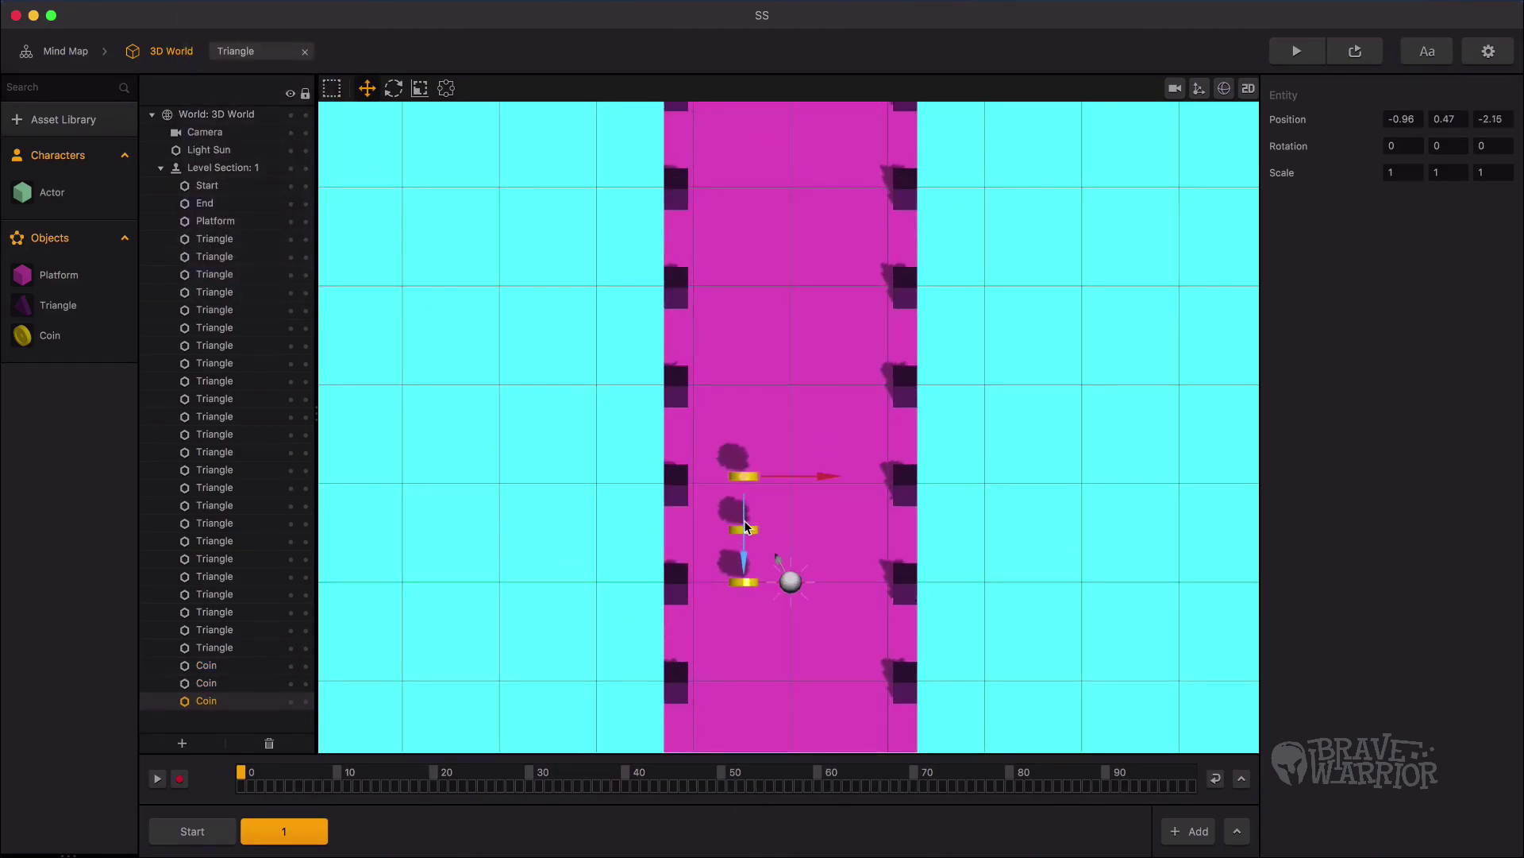
key("super+d")
left_click_drag(744, 523, 745, 478)
key("space")
left_click_drag(809, 552, 709, 436)
scroll(706, 373, "up", 5)
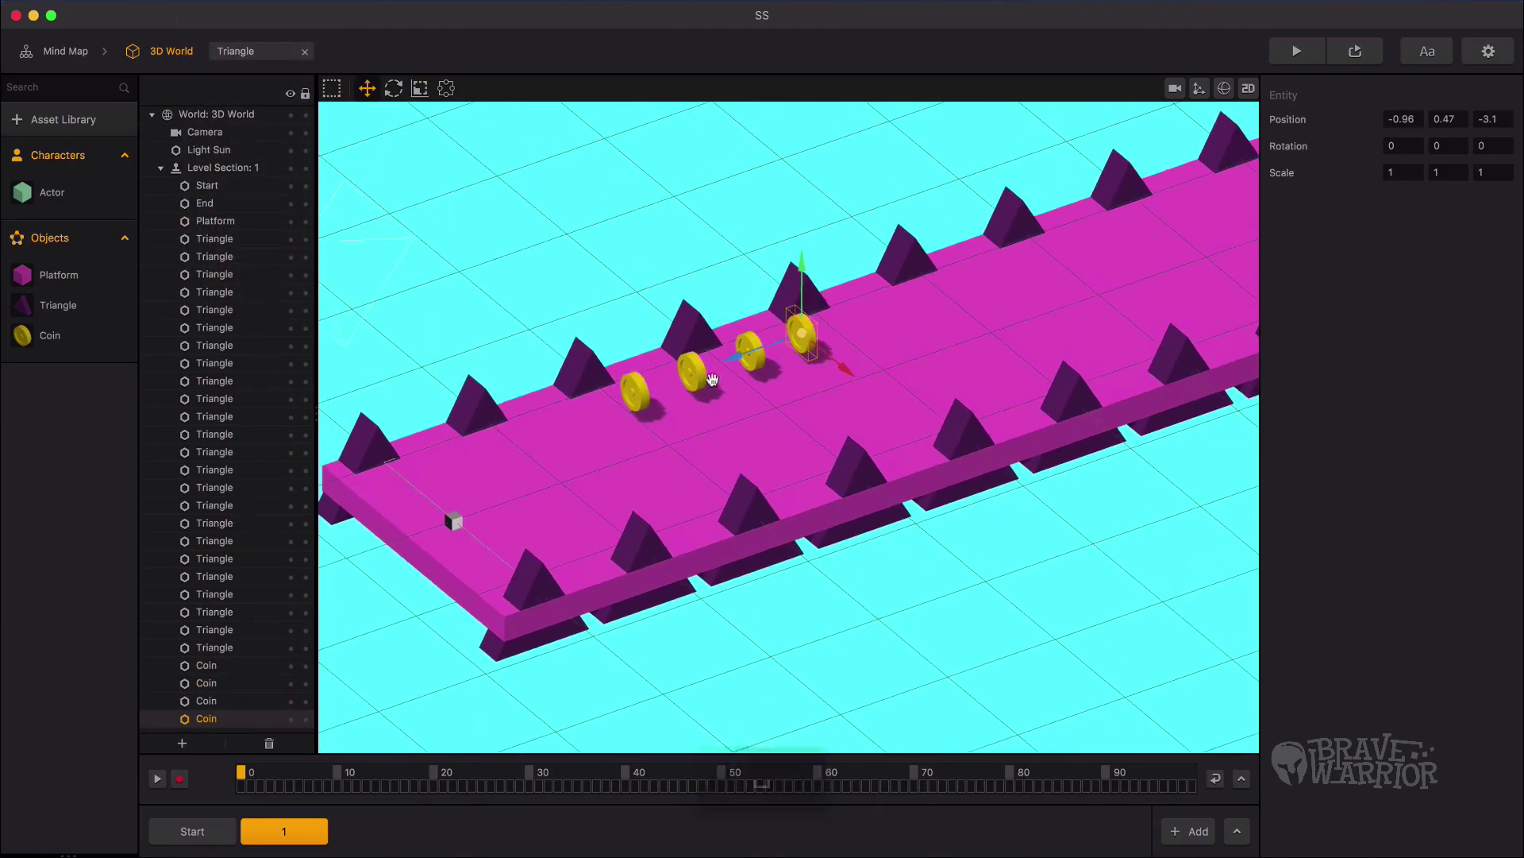
Step: Add a new UI node to the Mind Map and place it beside the 3D World node
left_click(81, 54)
key("space")
left_click_drag(892, 391, 625, 323)
right_click(798, 319)
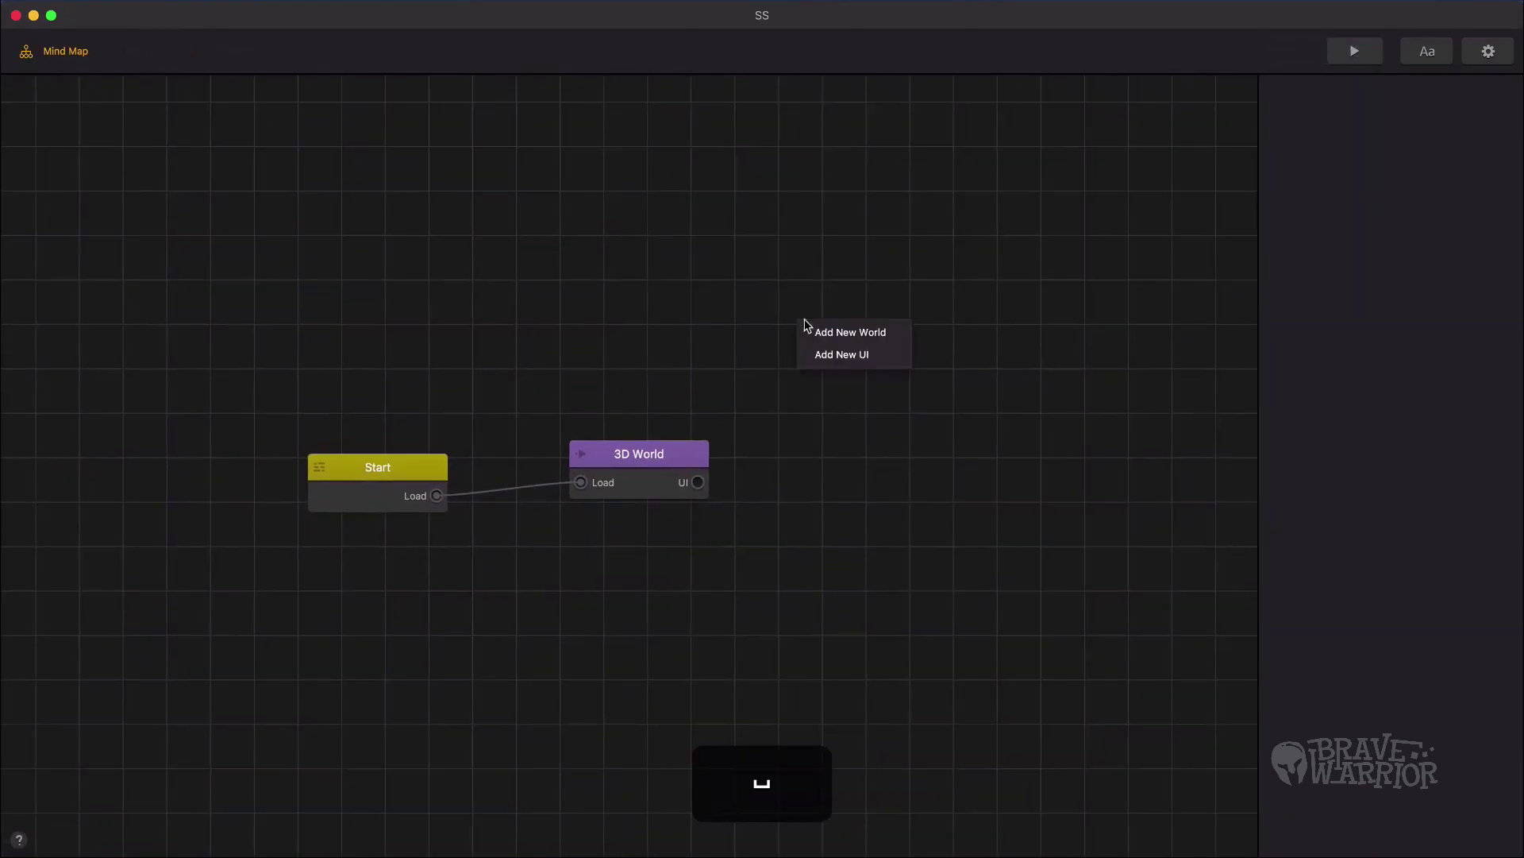
left_click(849, 354)
left_click_drag(853, 337, 851, 455)
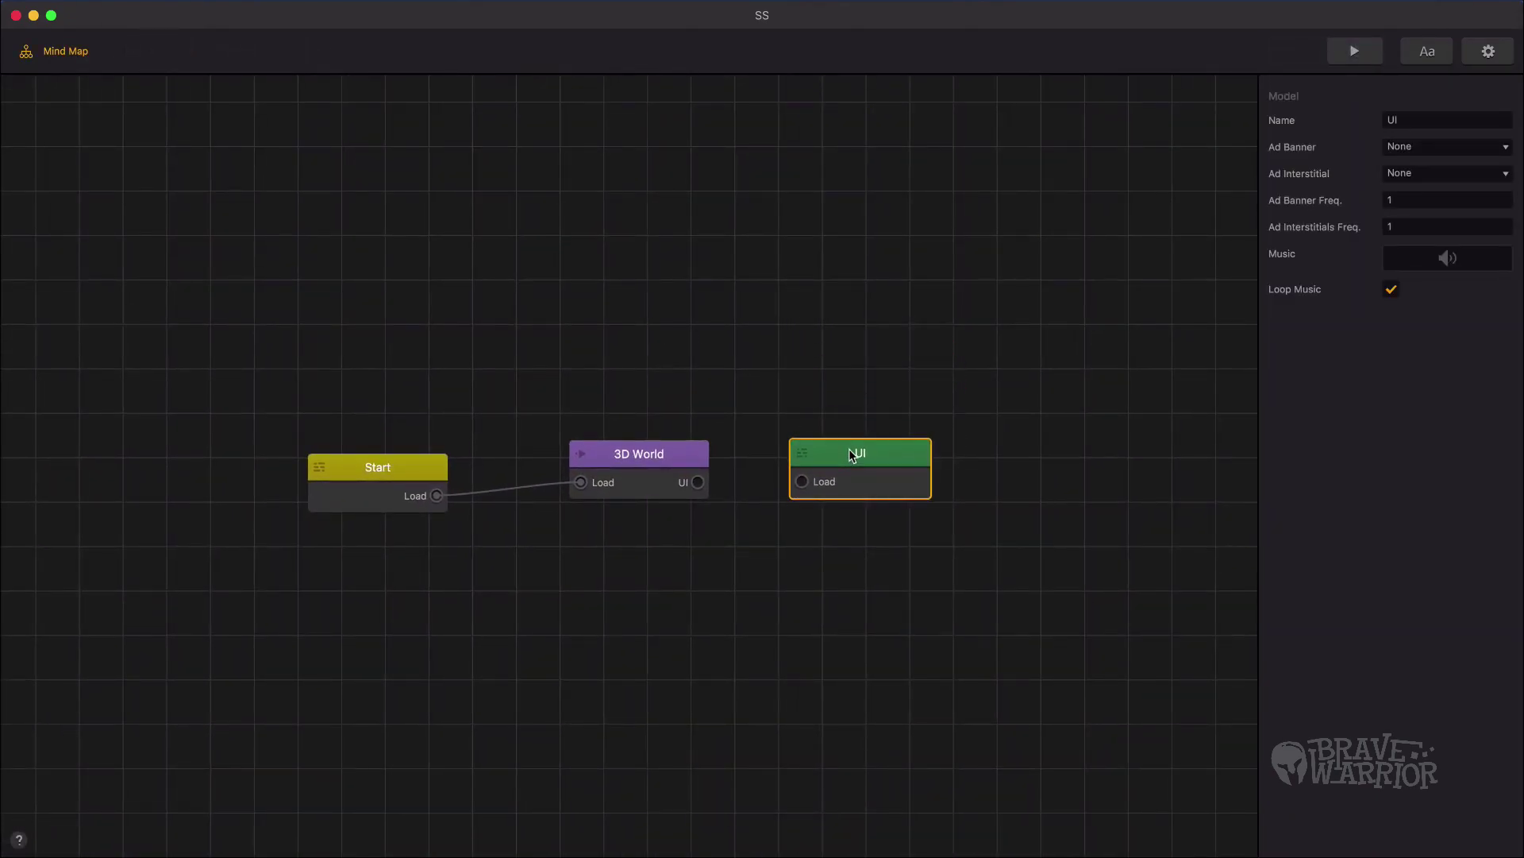
Step: Rename the new UI node as Game View
left_click(1401, 121)
type("Game View")
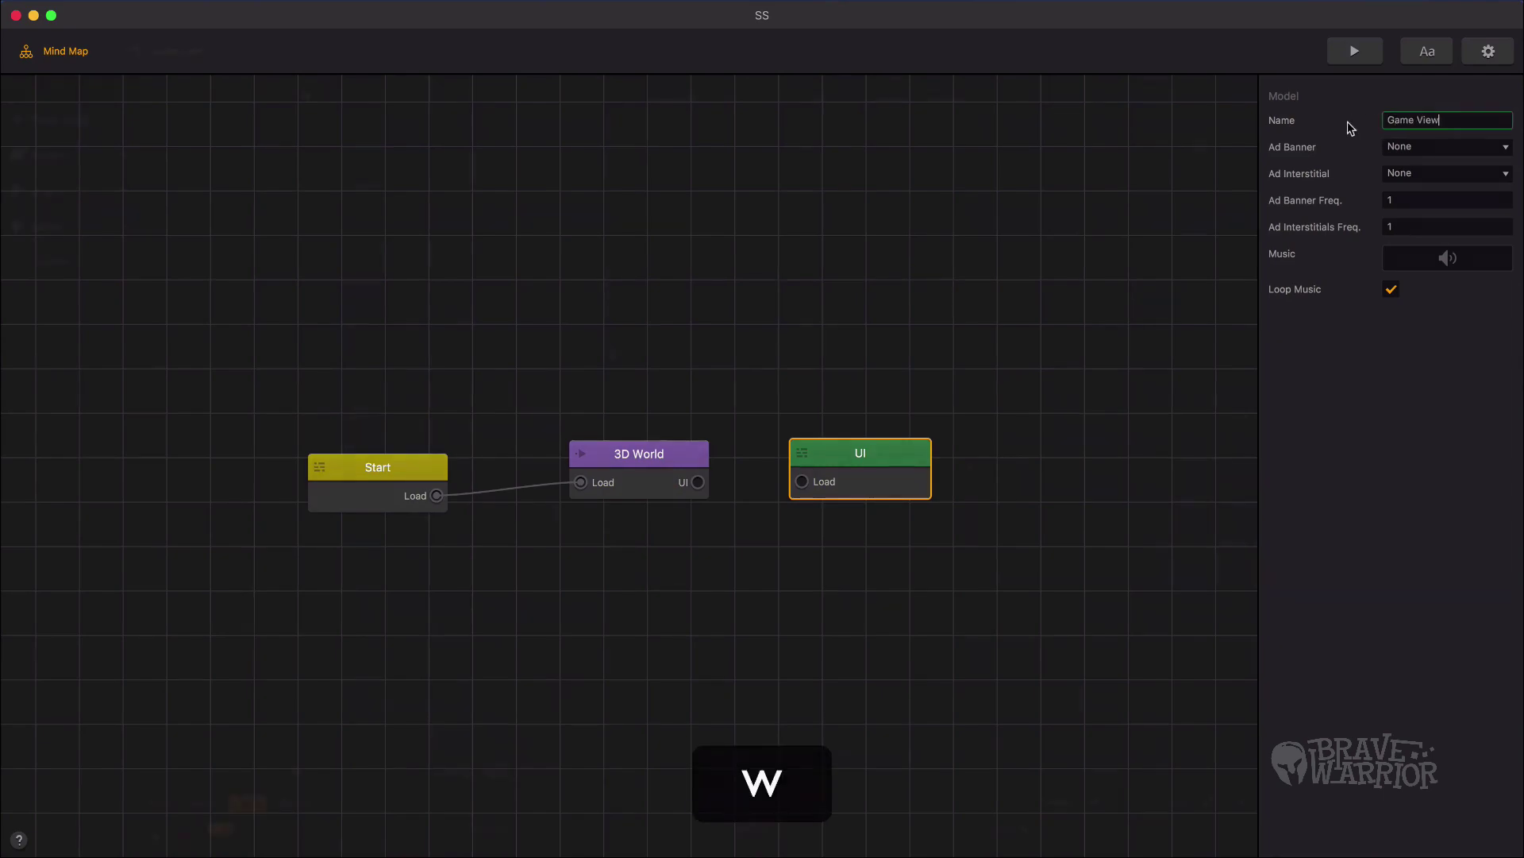
key("Return")
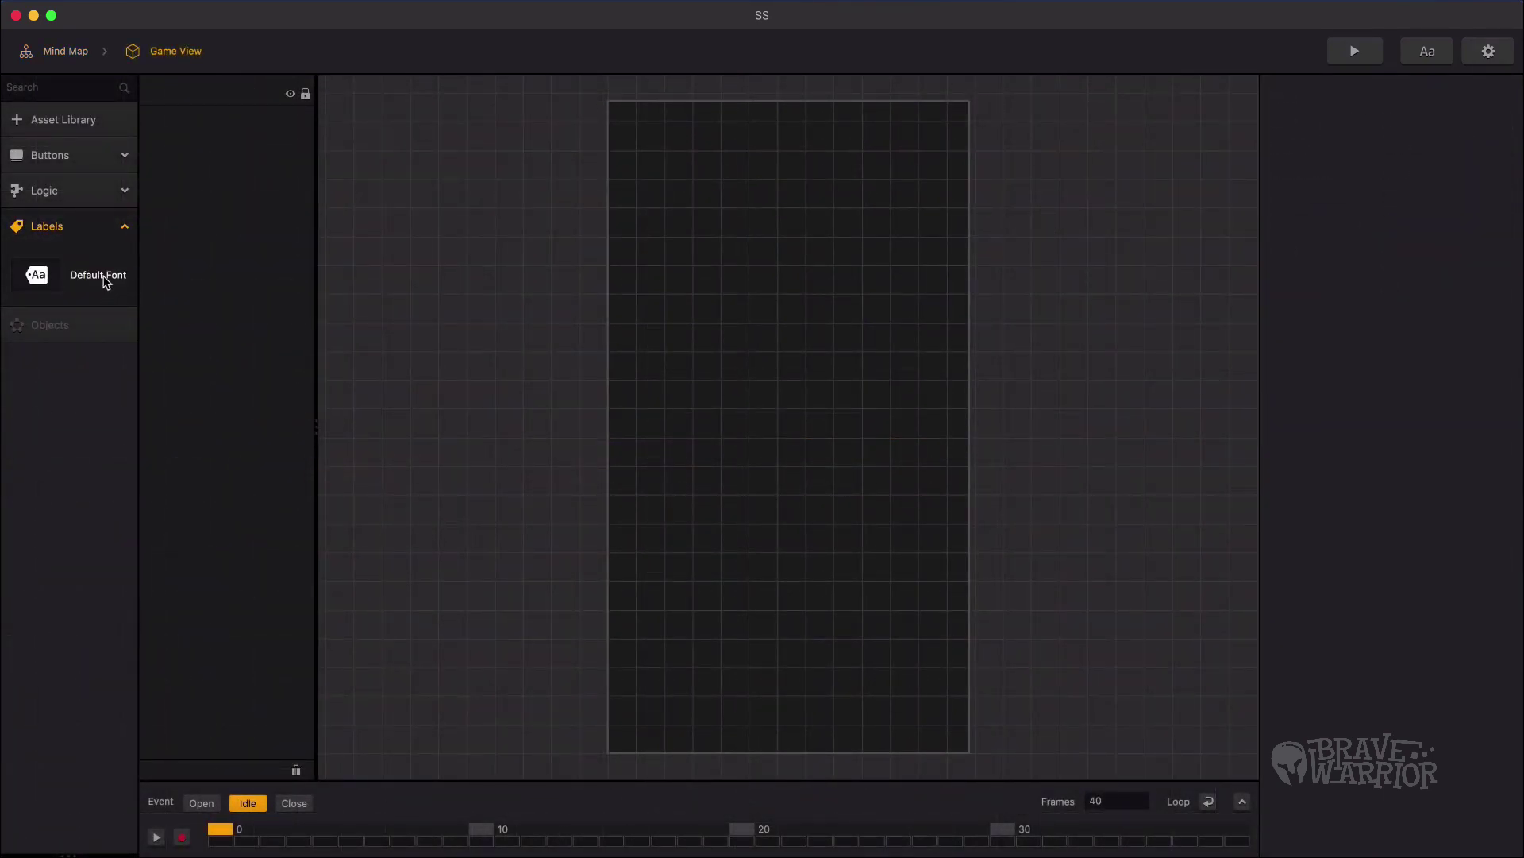
Step: Add a Default Font label to the upper part of the Game View and set its X position to 320
left_click_drag(106, 281, 799, 254)
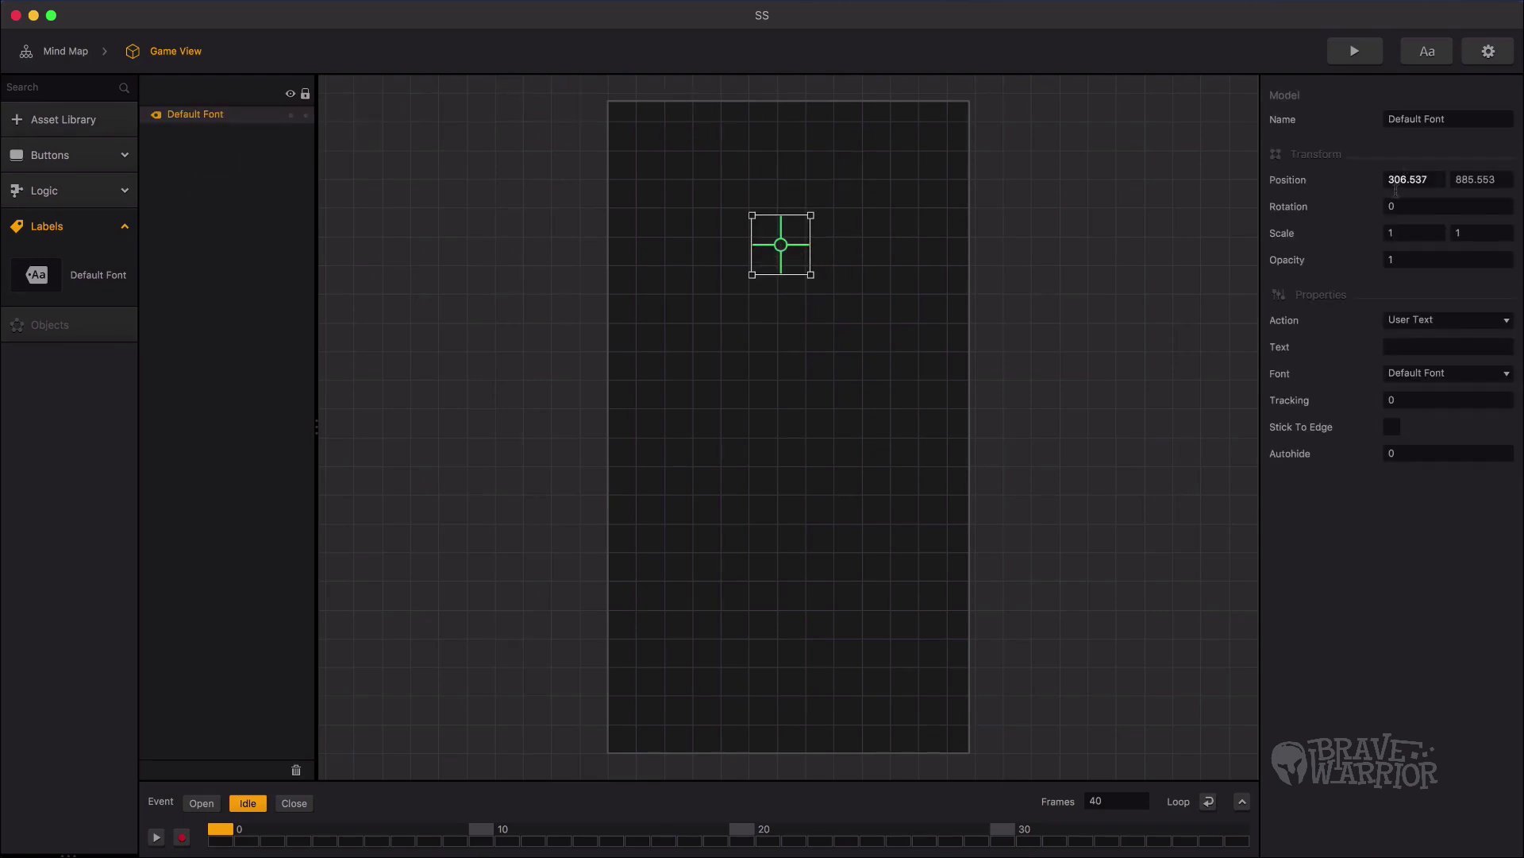
type("320")
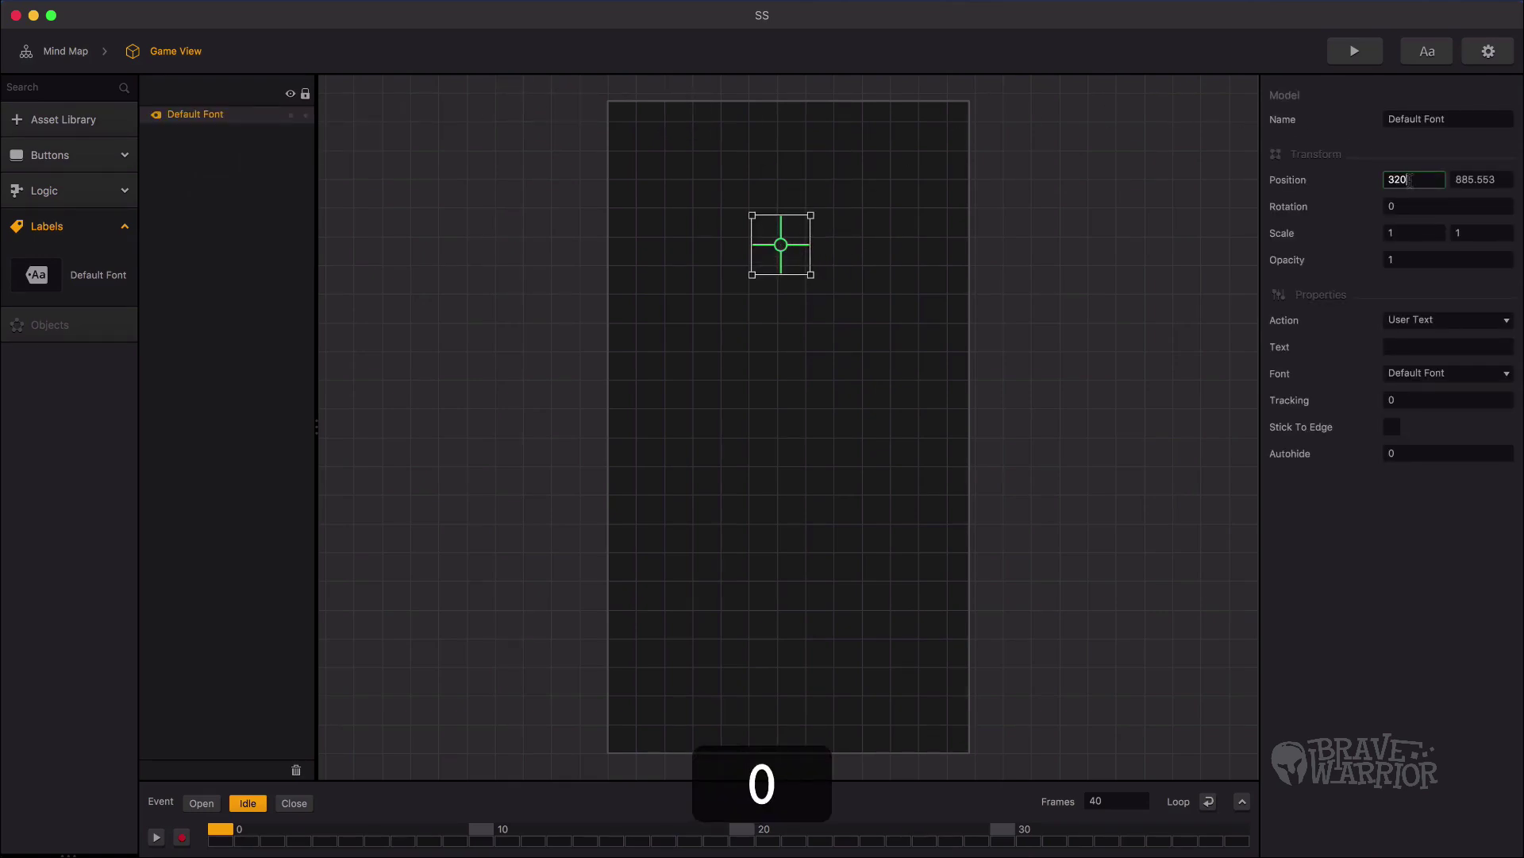
key("Return")
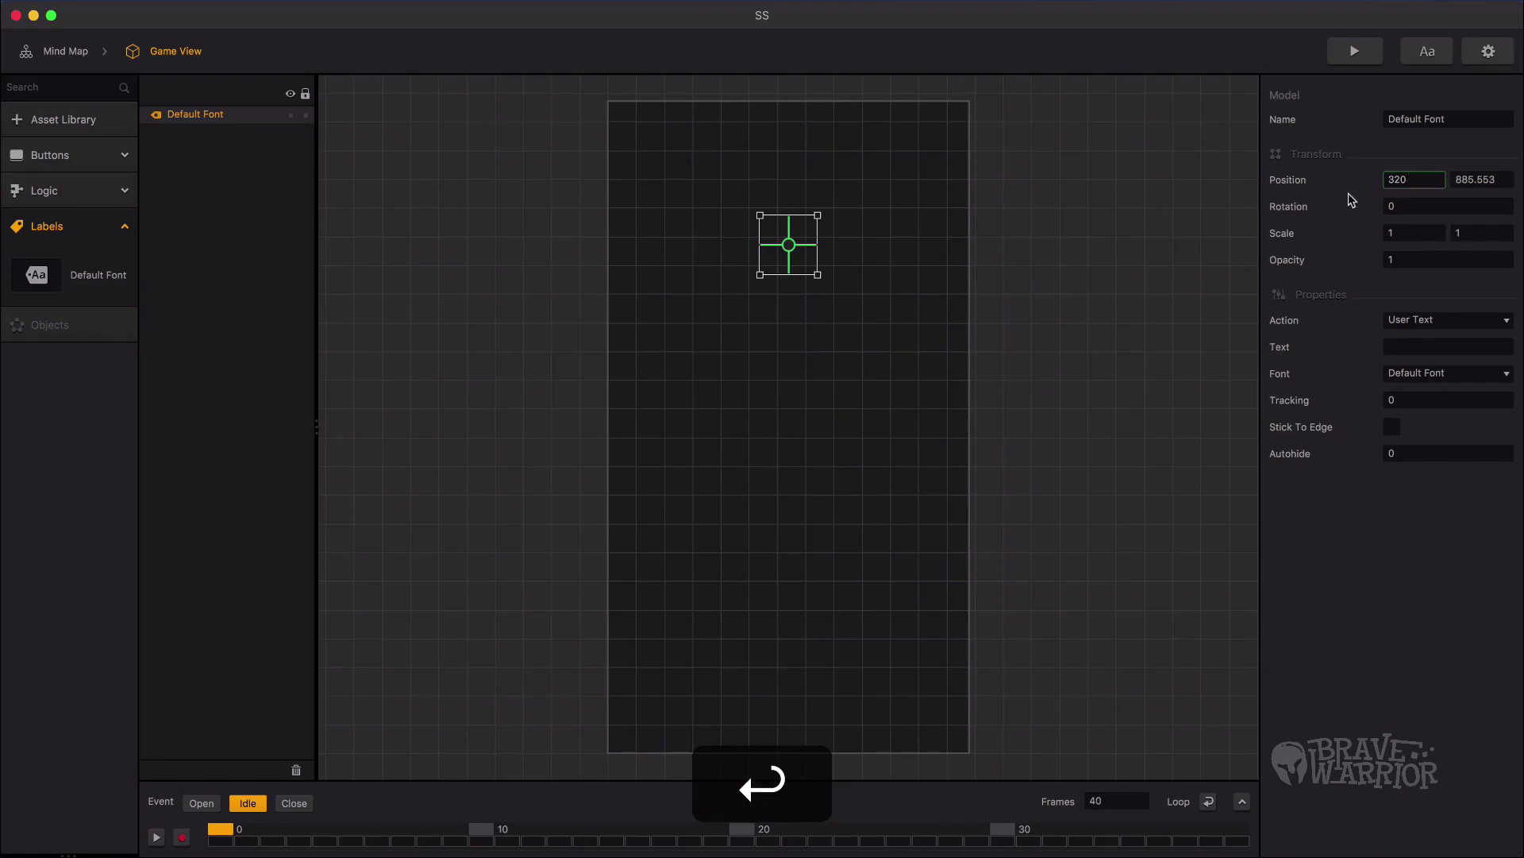
Step: Configure the label to show the Score with Amount set to Current and Alignment set to Center
left_click(1397, 320)
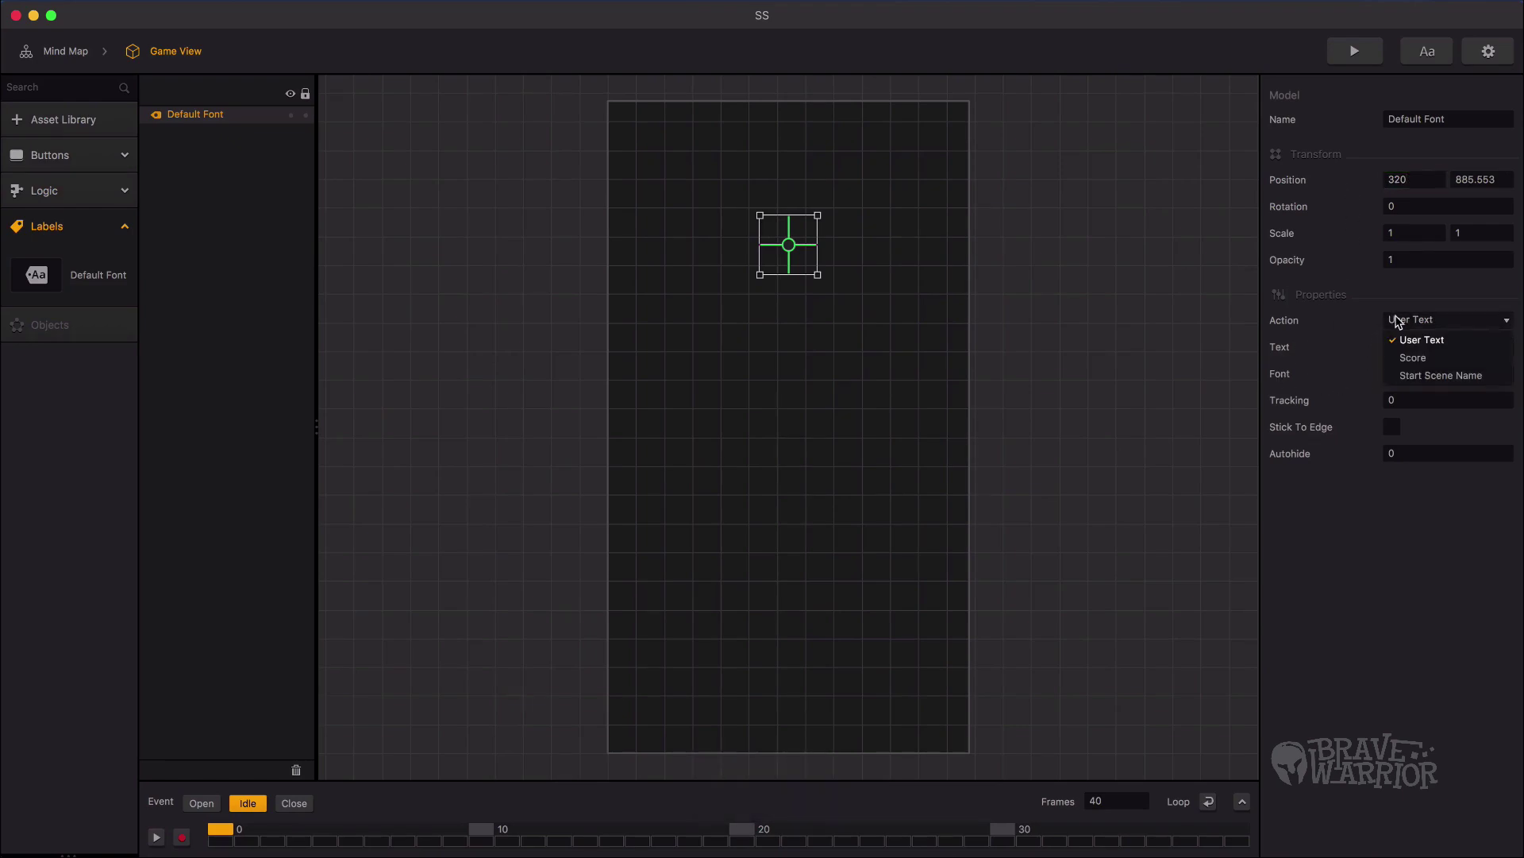
left_click(1412, 357)
left_click(1410, 401)
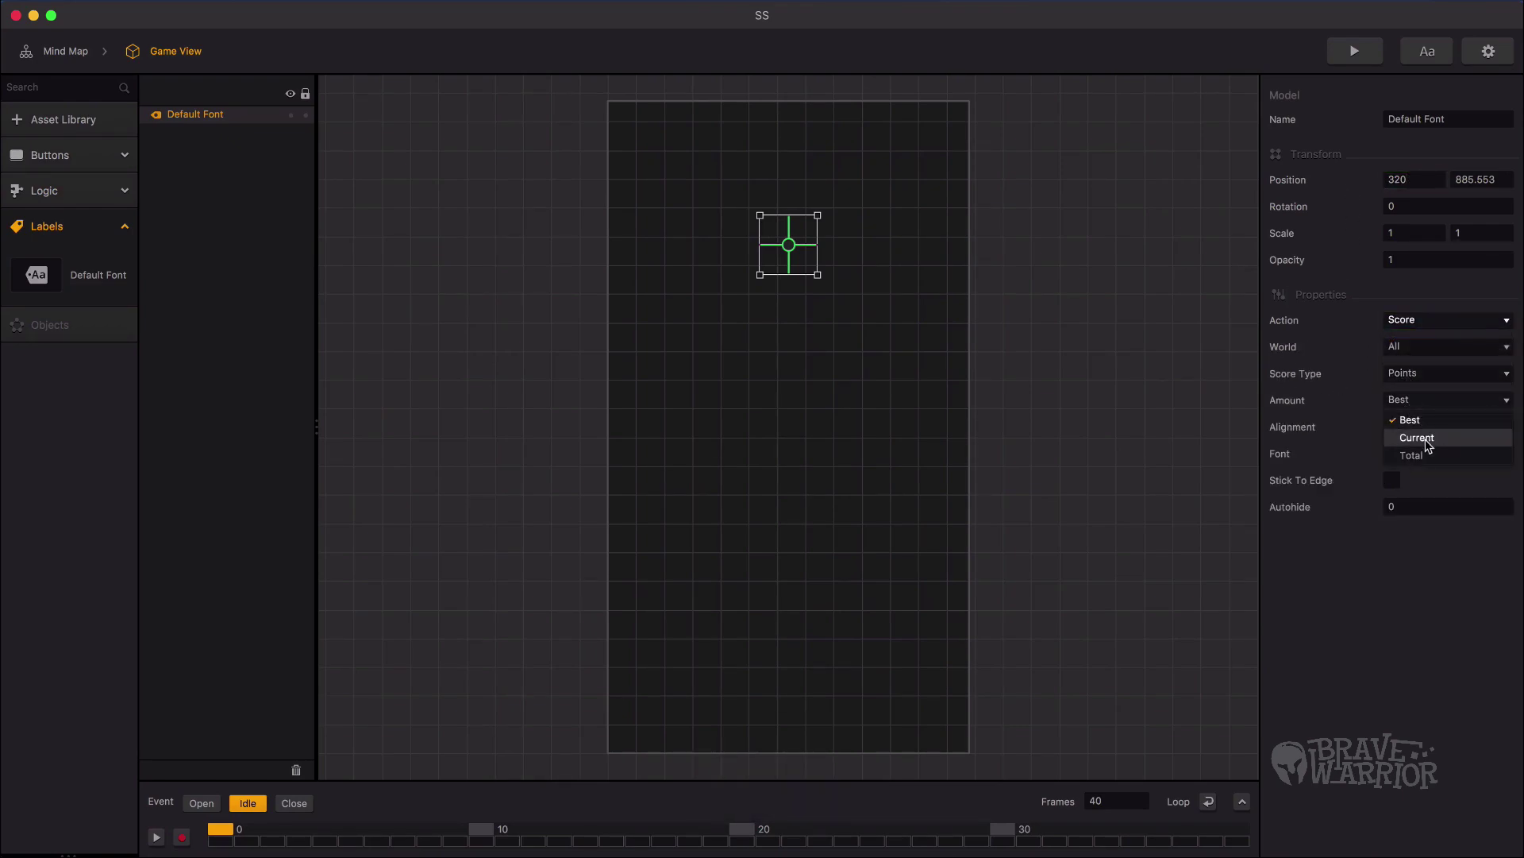
left_click(1421, 437)
left_click(1414, 428)
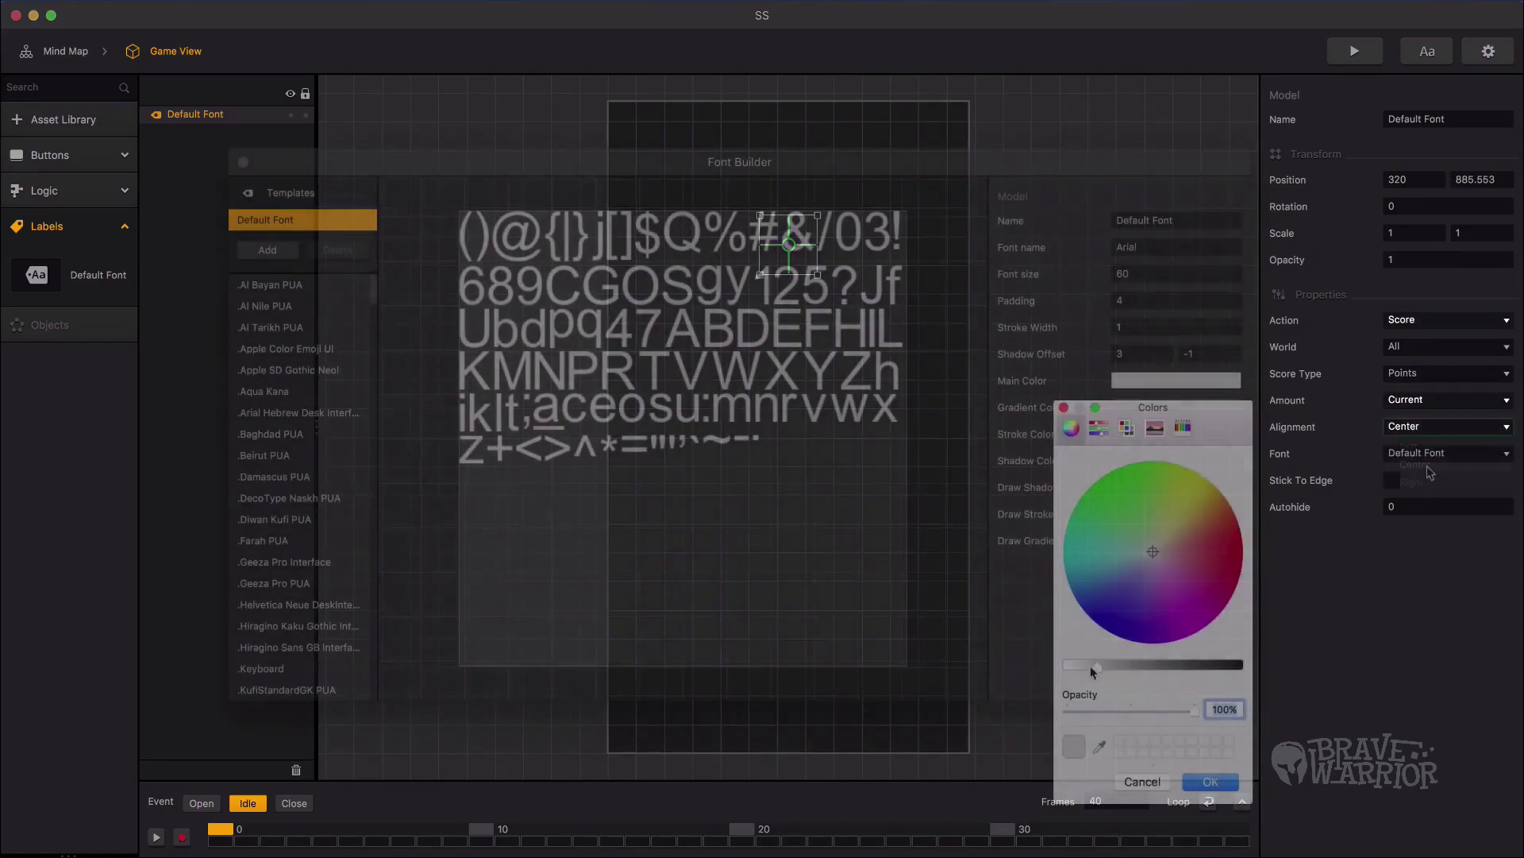
Step: Change the Default Font template's typeface to Coiny in the Font Builder
key("Down")
key("Down")
key("Down")
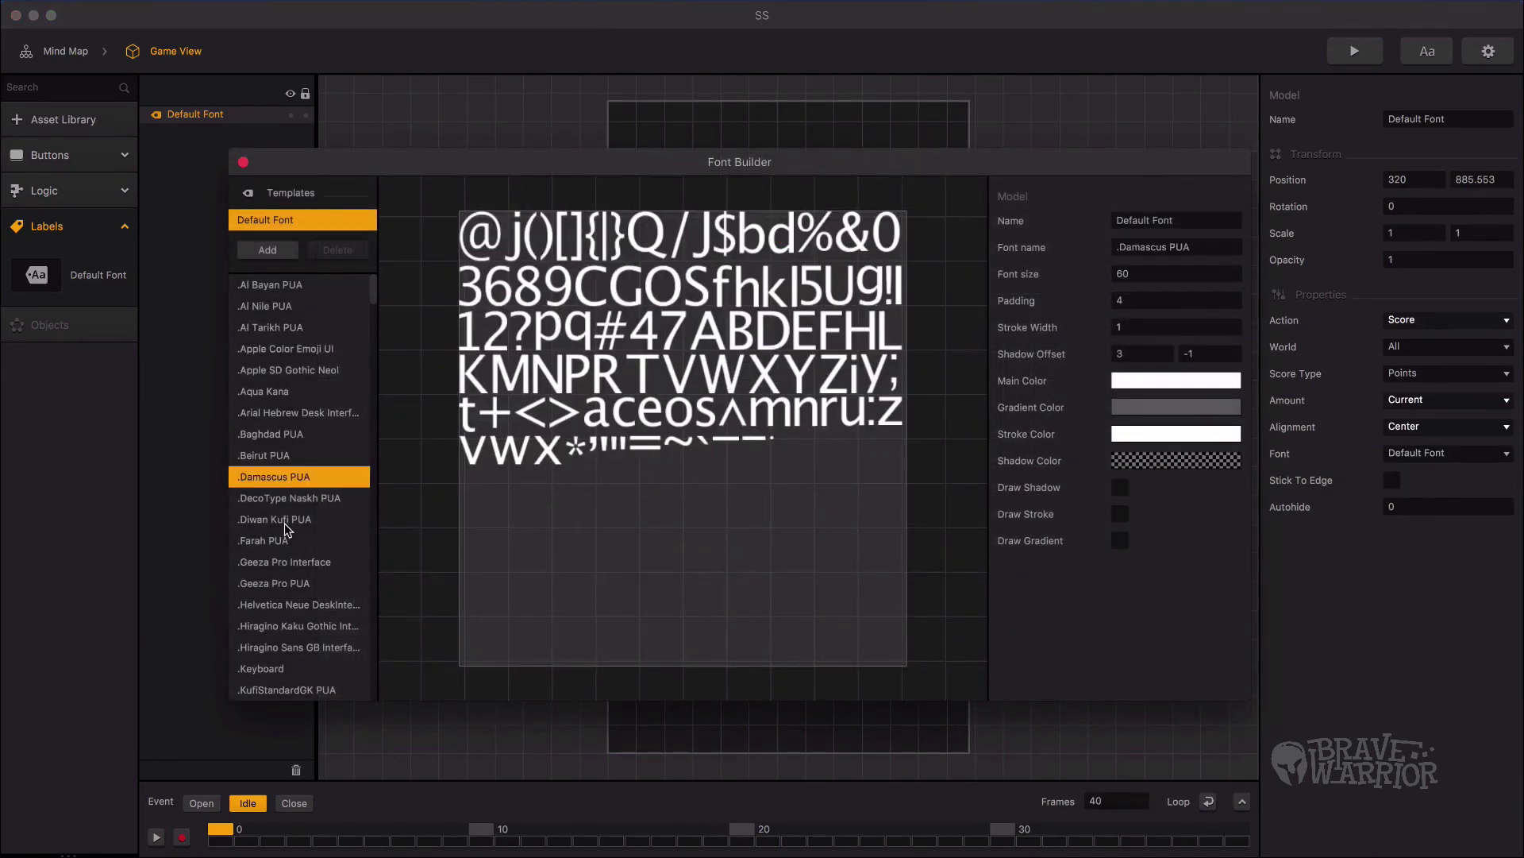
key("Down")
key("Down")
key("Down")
key("Down")
key("Down")
key("Down")
key("Down")
key("Down")
key("Down")
key("Down")
key("Down")
key("Down")
key("Down")
key("Down")
key("Down")
key("Down")
key("Down")
key("Down")
key("Down")
key("Down")
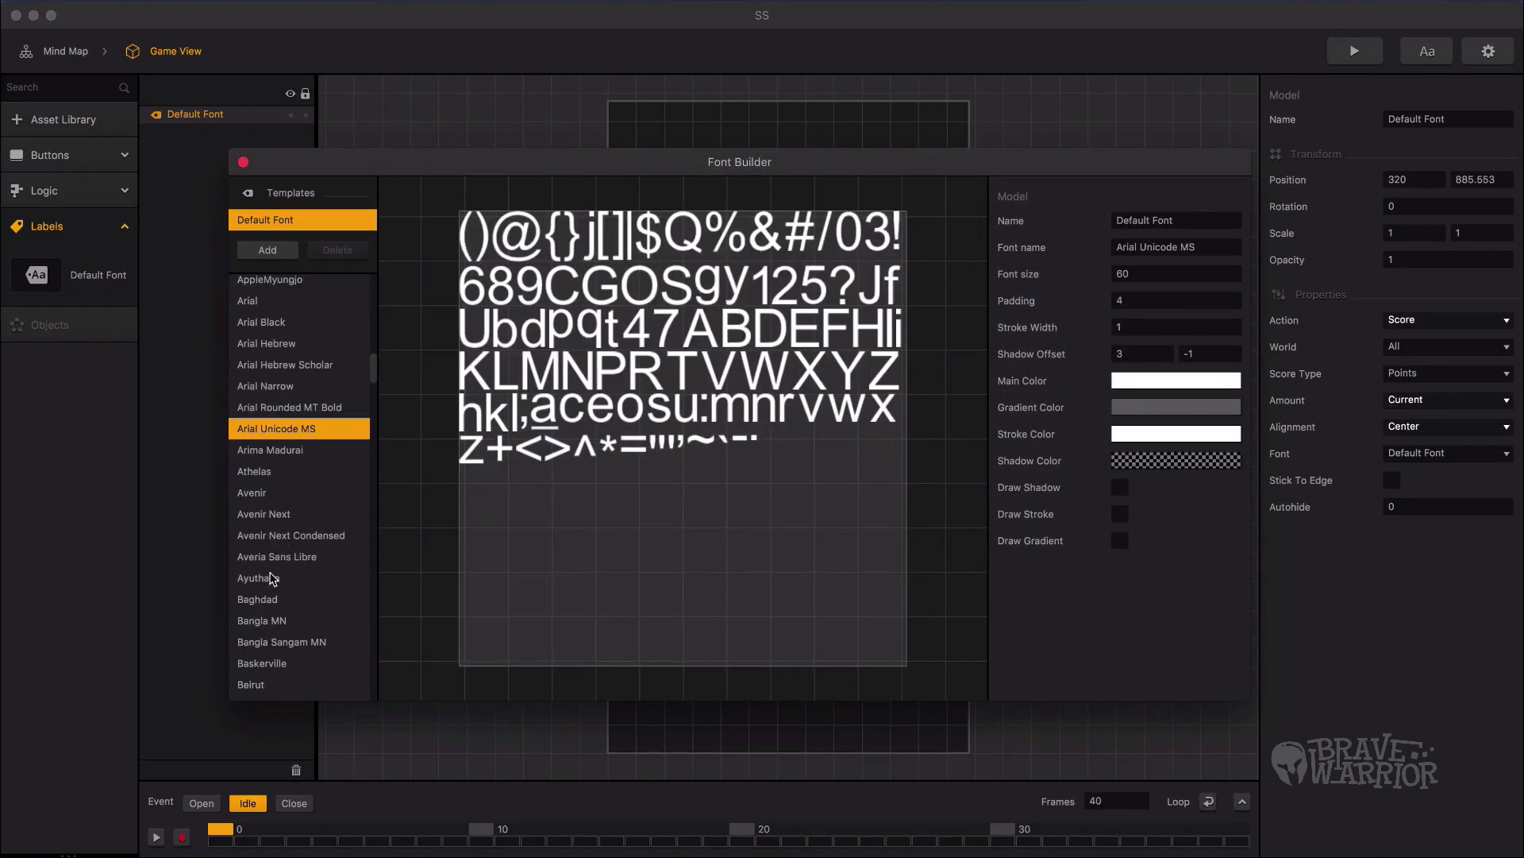
key("Down")
key("Down")
key("Down")
key("Down")
key("Down")
key("Down")
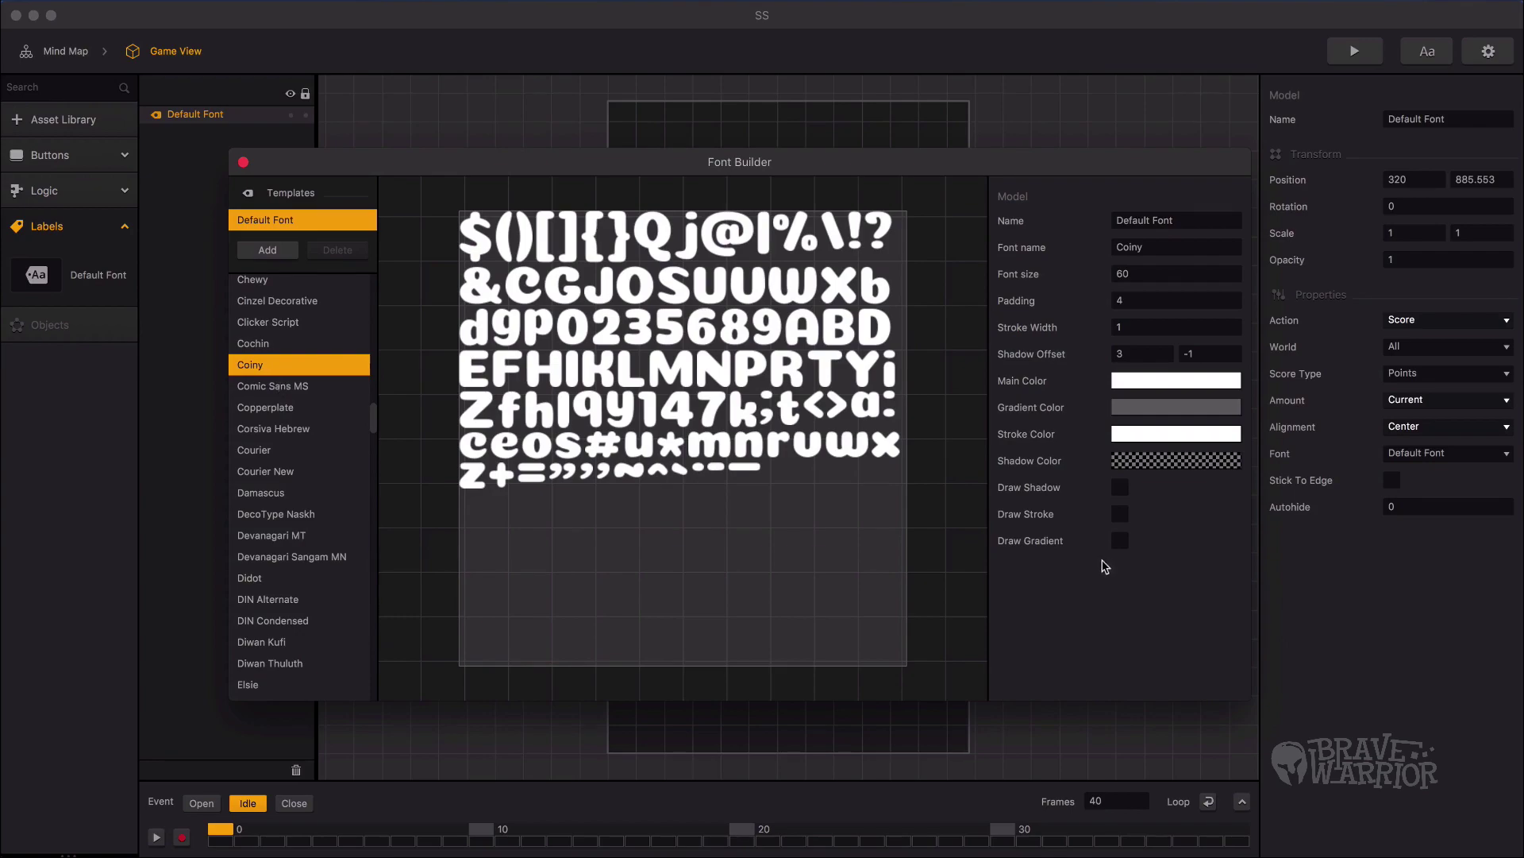
key("Escape")
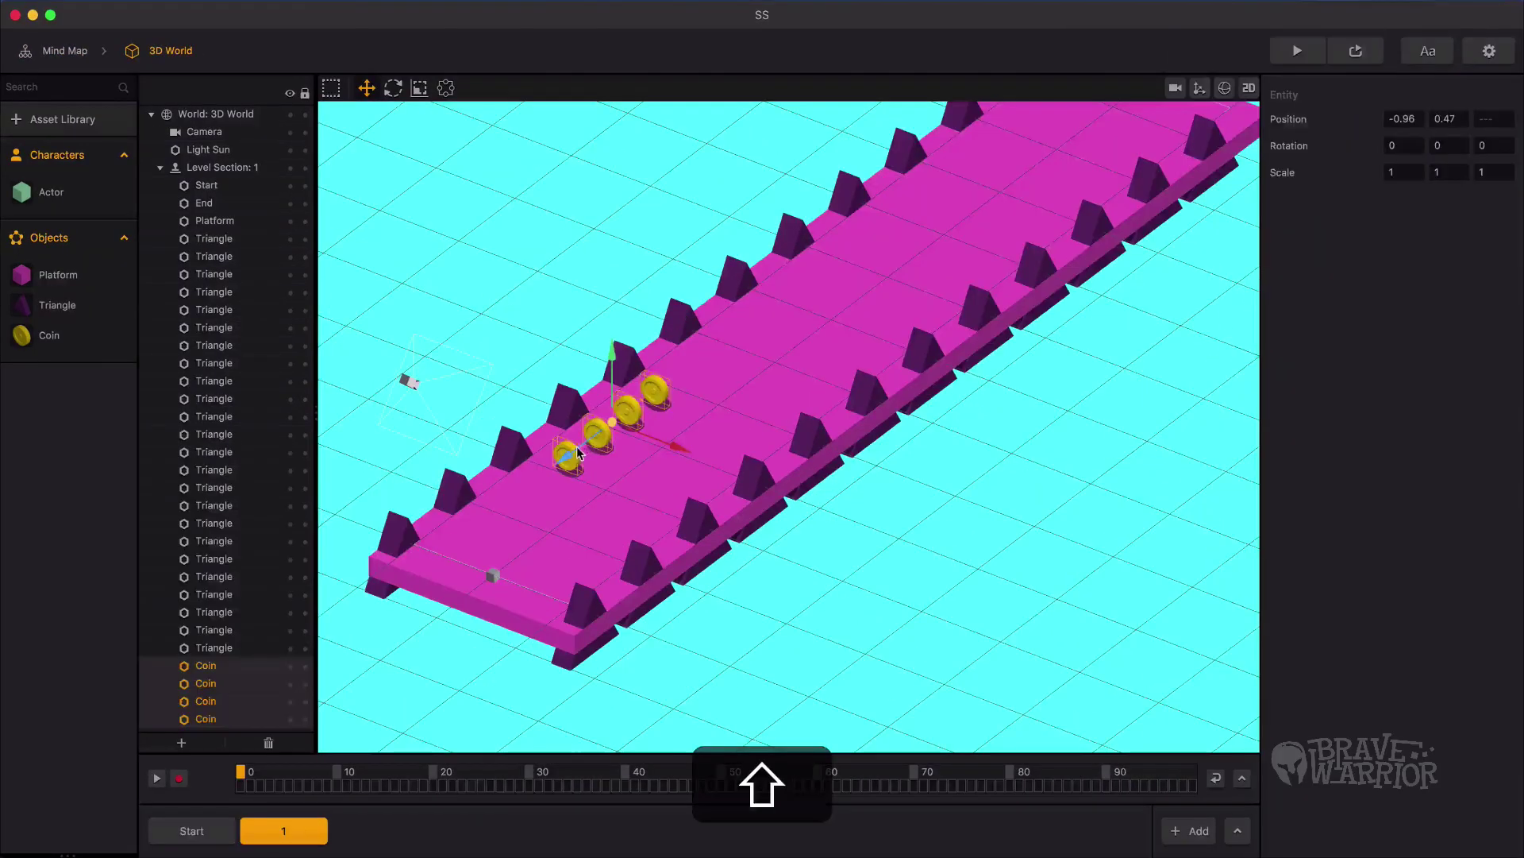
Step: Preview the game from level section 1 and swipe the Actor left to test its sideways jump
left_click_drag(601, 491, 802, 341, "shift")
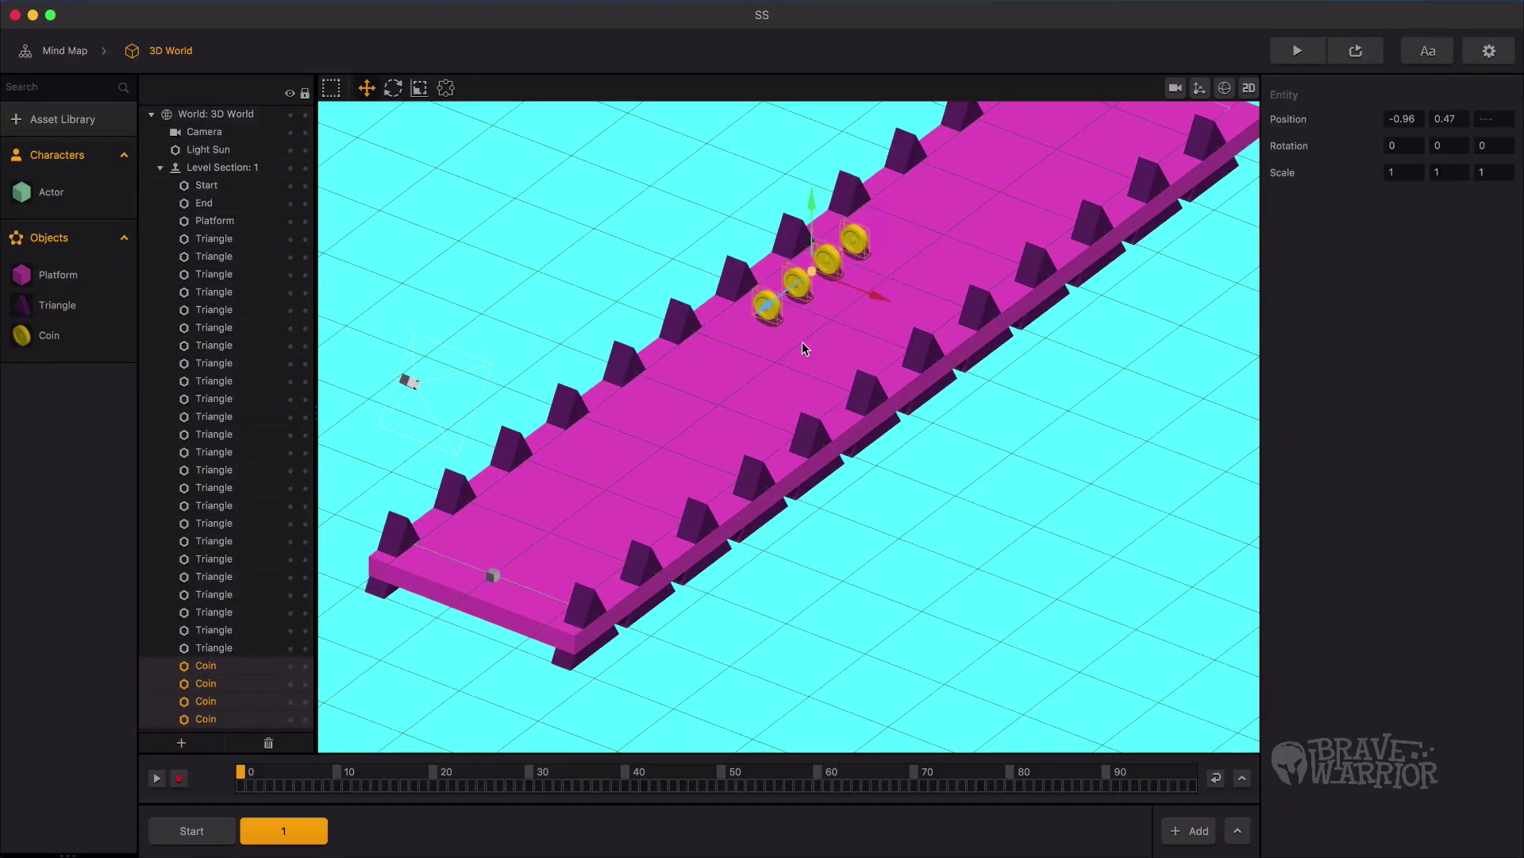
left_click(1062, 487)
key("space")
right_click_drag(901, 395, 967, 378)
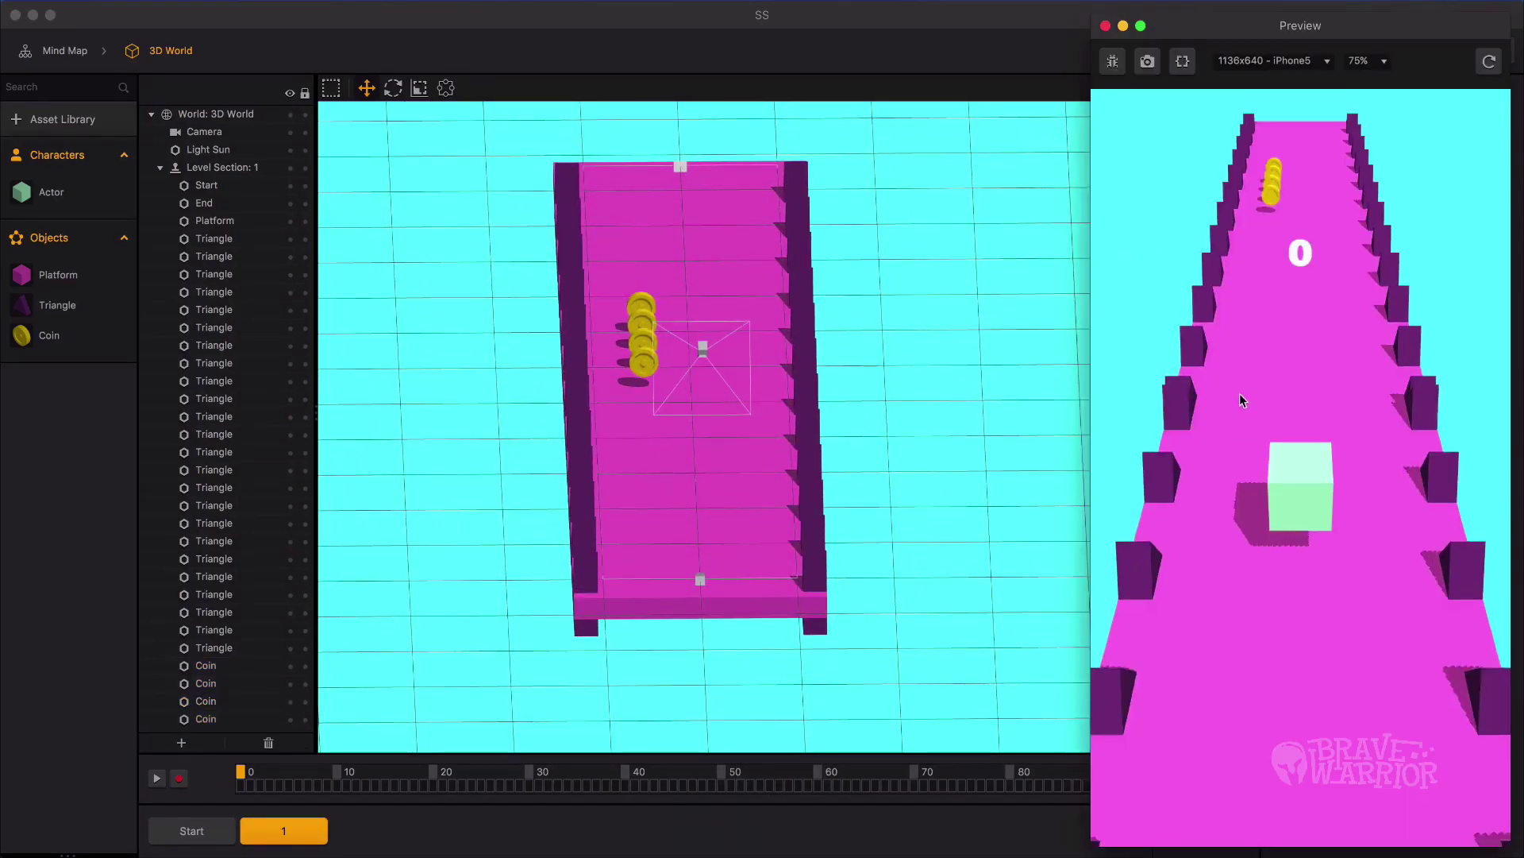
left_click_drag(1298, 474, 1152, 486)
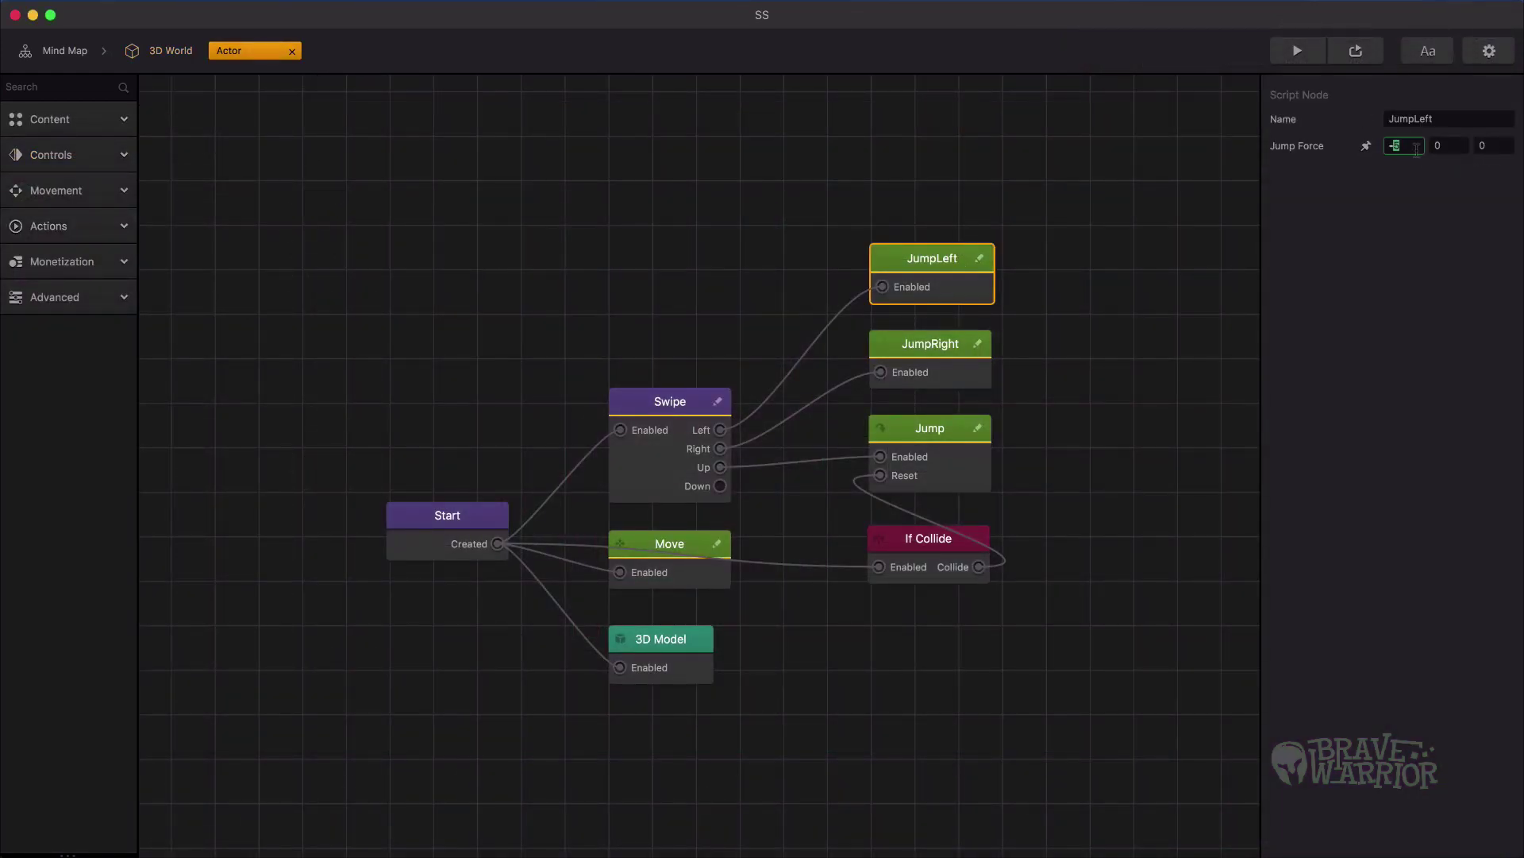
Step: Set the X Jump Force to -4.5 for JumpLeft and 4.5 for JumpRight, and test the swipes in a preview
type("4.5")
left_click(930, 345)
double_click(1397, 146)
type("4.5")
left_click(1298, 52)
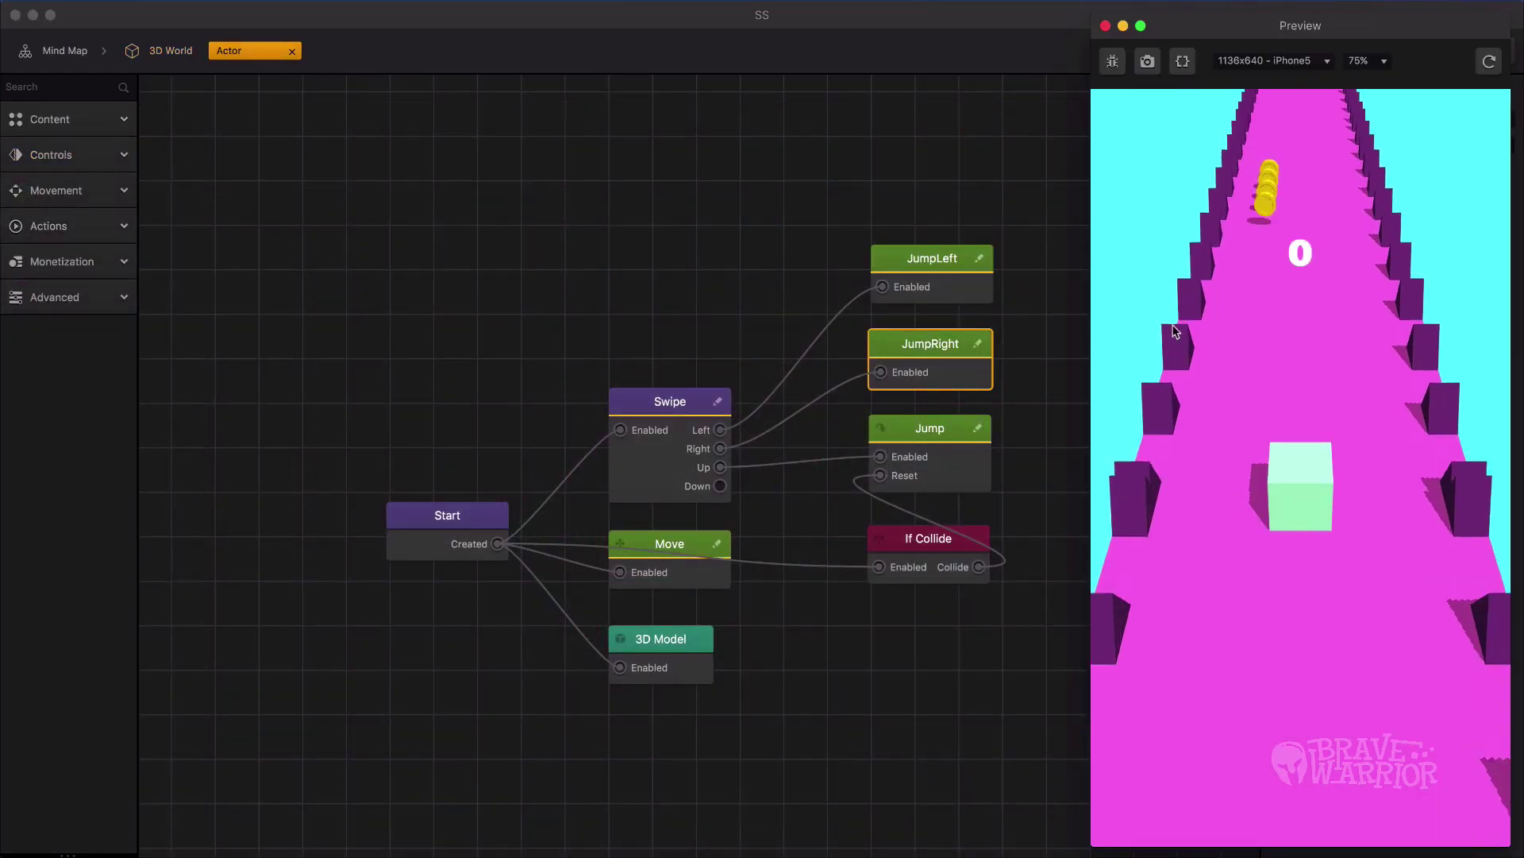
left_click_drag(1188, 335, 1332, 365)
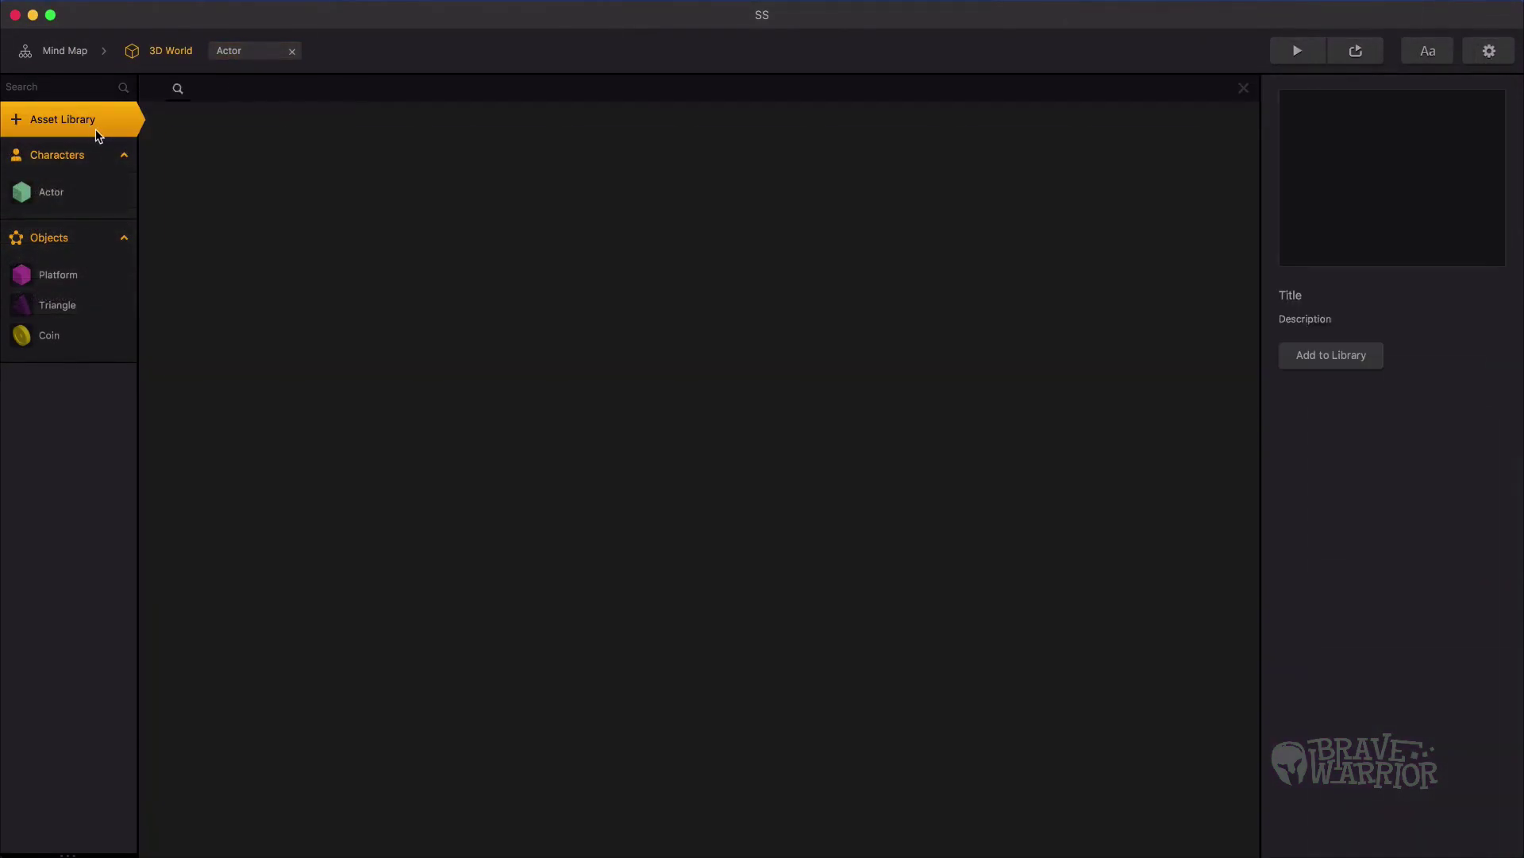
Step: Add a Cone shape from the Asset Library to the 3D World's objects
left_click(249, 208)
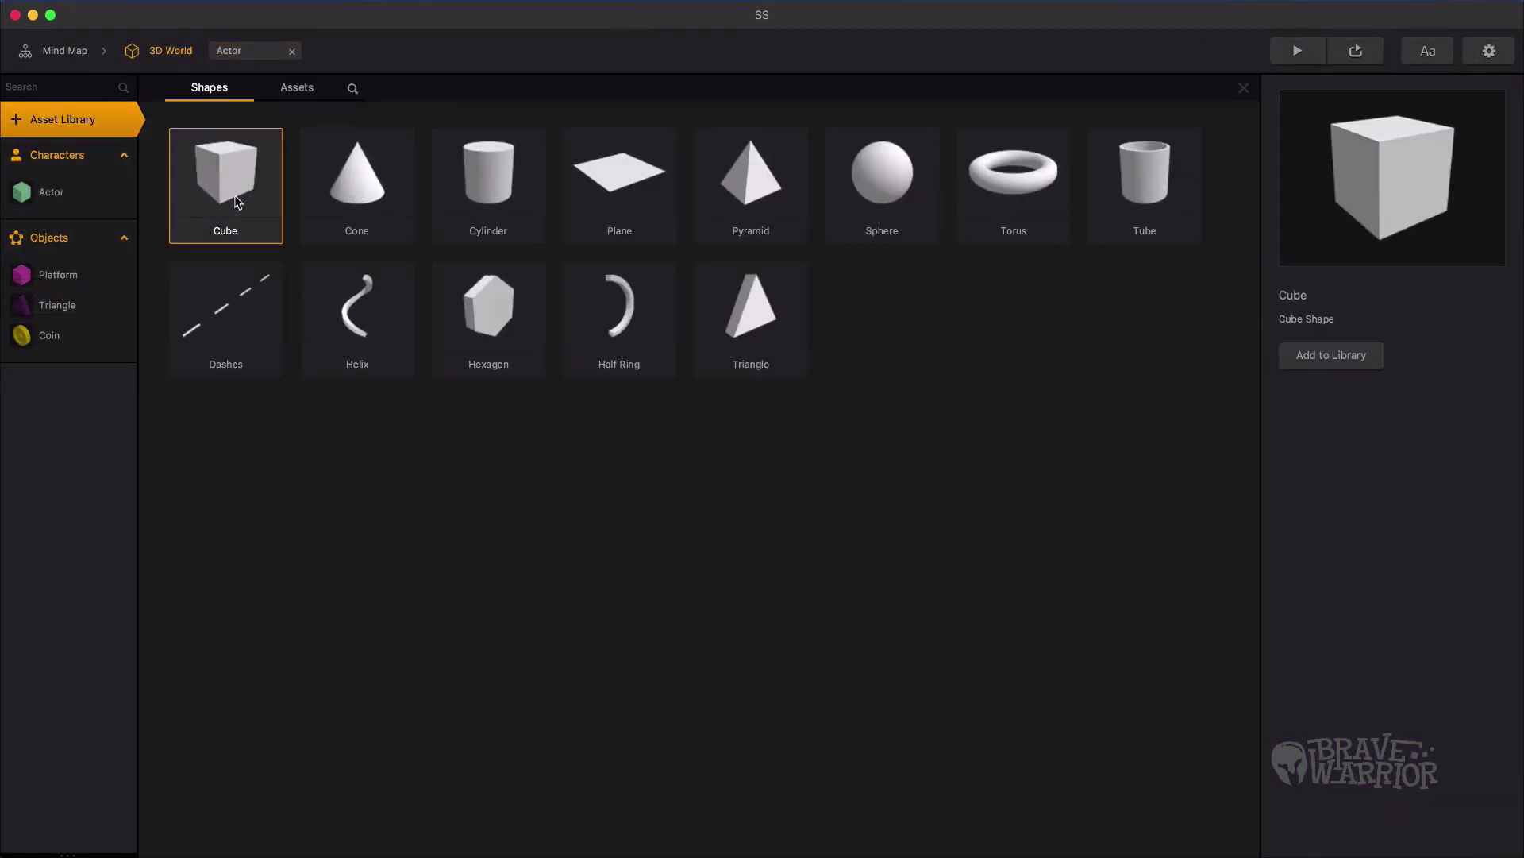
left_click(355, 179)
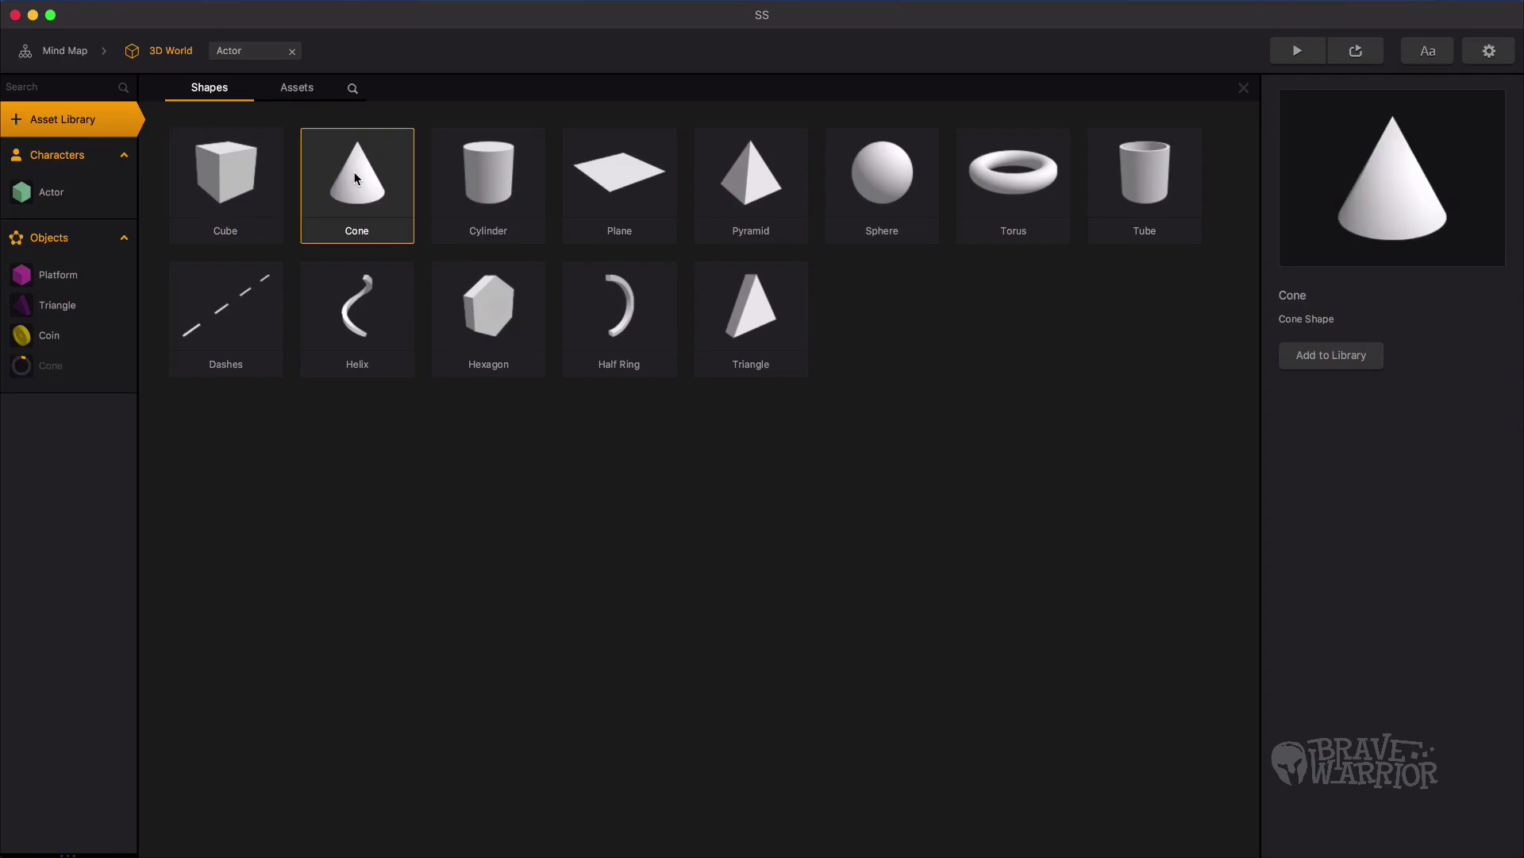
left_click(62, 119)
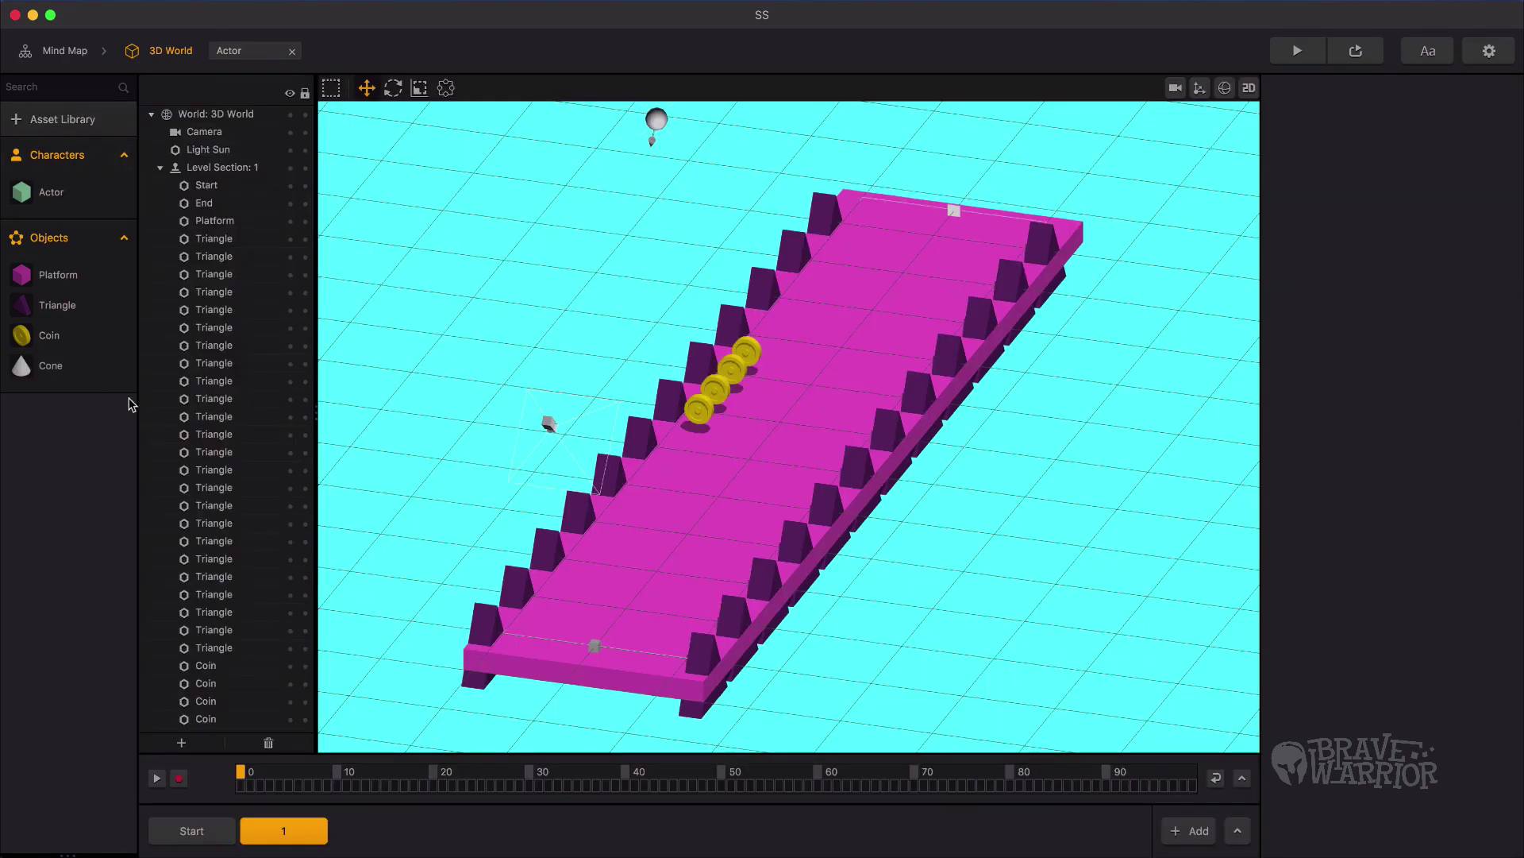
Step: Assign the Cone to the Enemy collision group and rename it Enemy
left_click(61, 370)
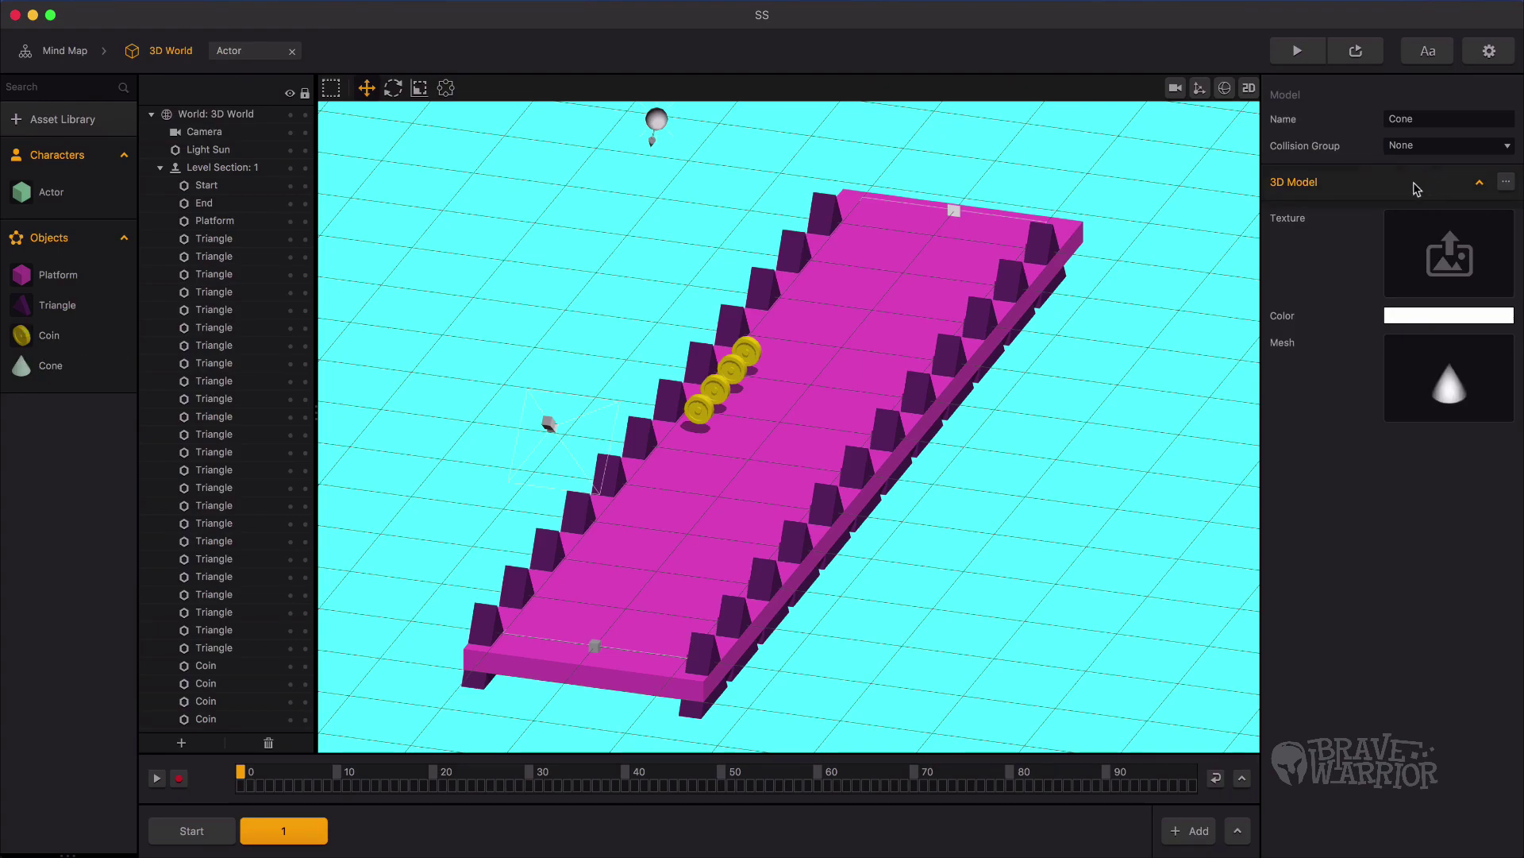
left_click(1398, 148)
left_click(1418, 179)
left_click(1413, 119)
type("Enem")
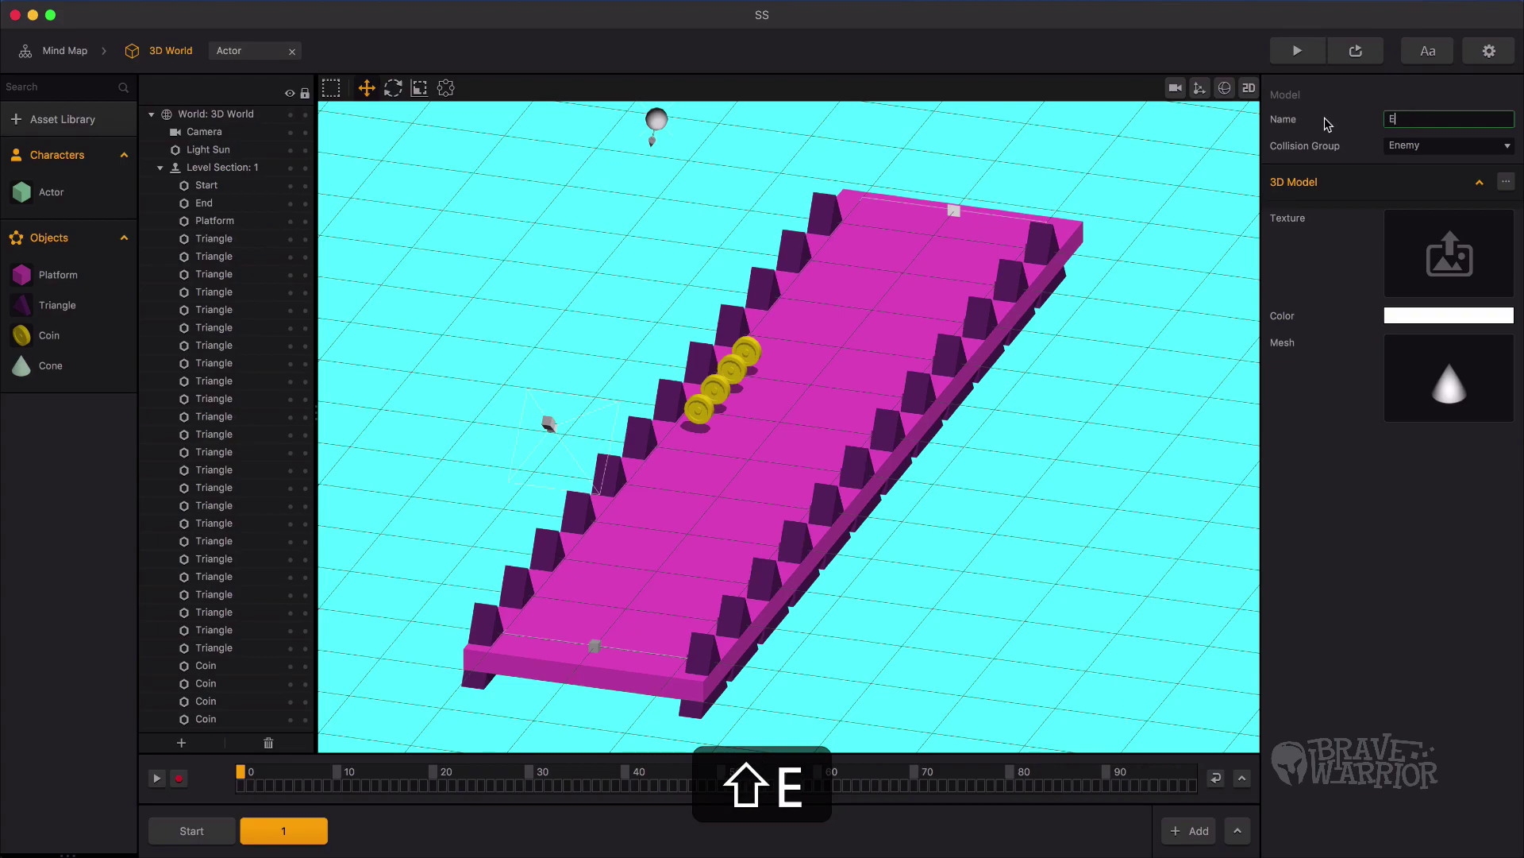
type("y")
key("Return")
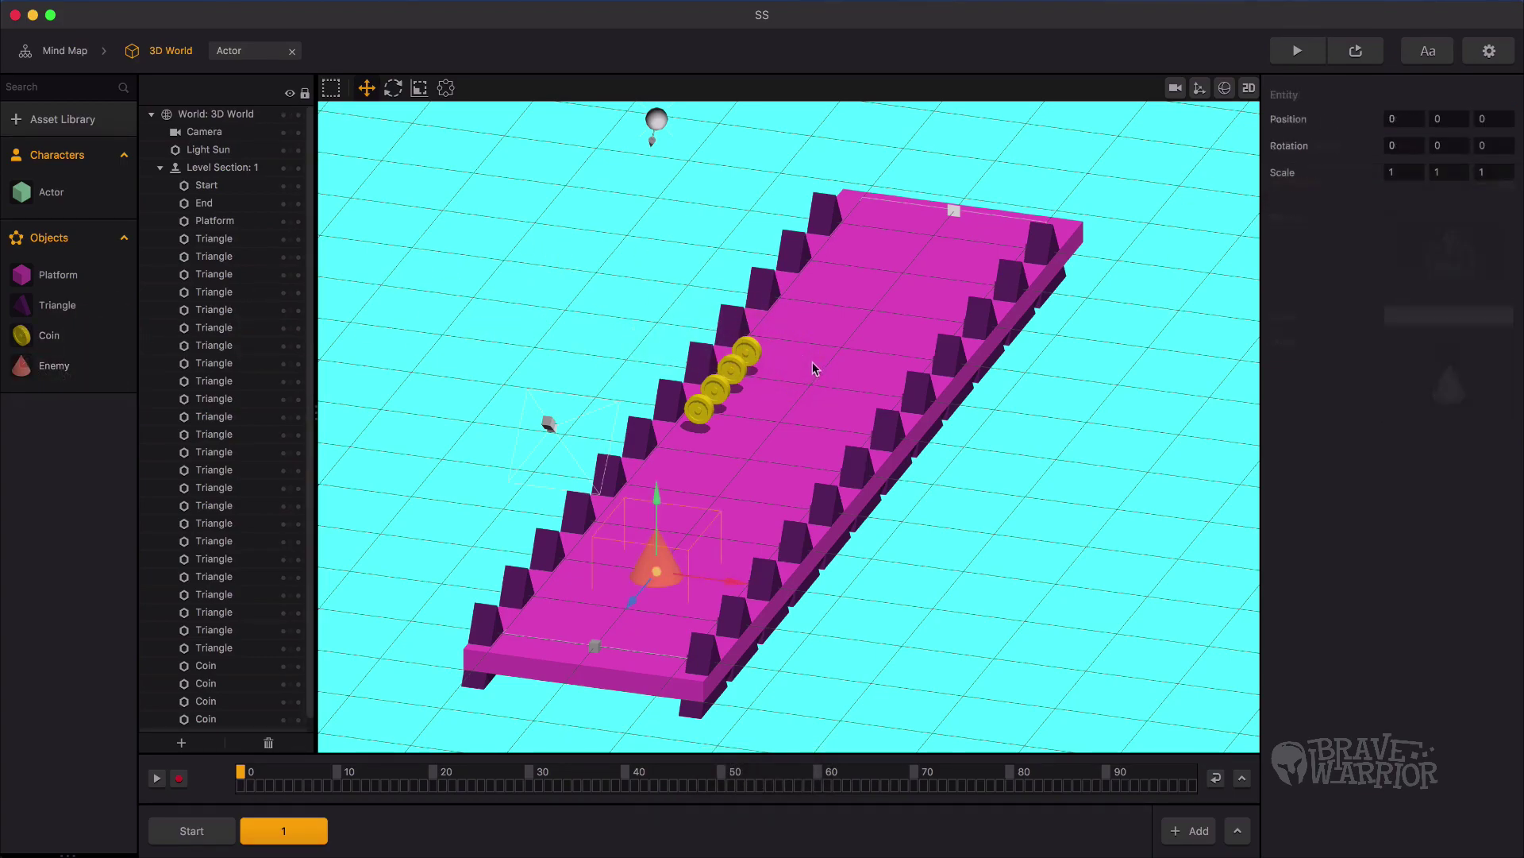
Step: Scale the placed Enemy to 0.57 and move it near the platform's far right edge at X 1.42, Y 0.24, Z -8.33
mouse_move(656, 520)
left_mouse_down()
mouse_move(657, 498)
mouse_move(656, 518)
left_mouse_up()
left_click_drag(720, 580, 751, 550)
left_click(418, 90)
left_click(367, 89)
left_click_drag(548, 317, 603, 445)
left_click_drag(727, 715, 879, 406)
left_click_drag(846, 429, 762, 397)
left_click_drag(872, 337, 872, 325)
left_click_drag(937, 444, 1024, 350, "alt")
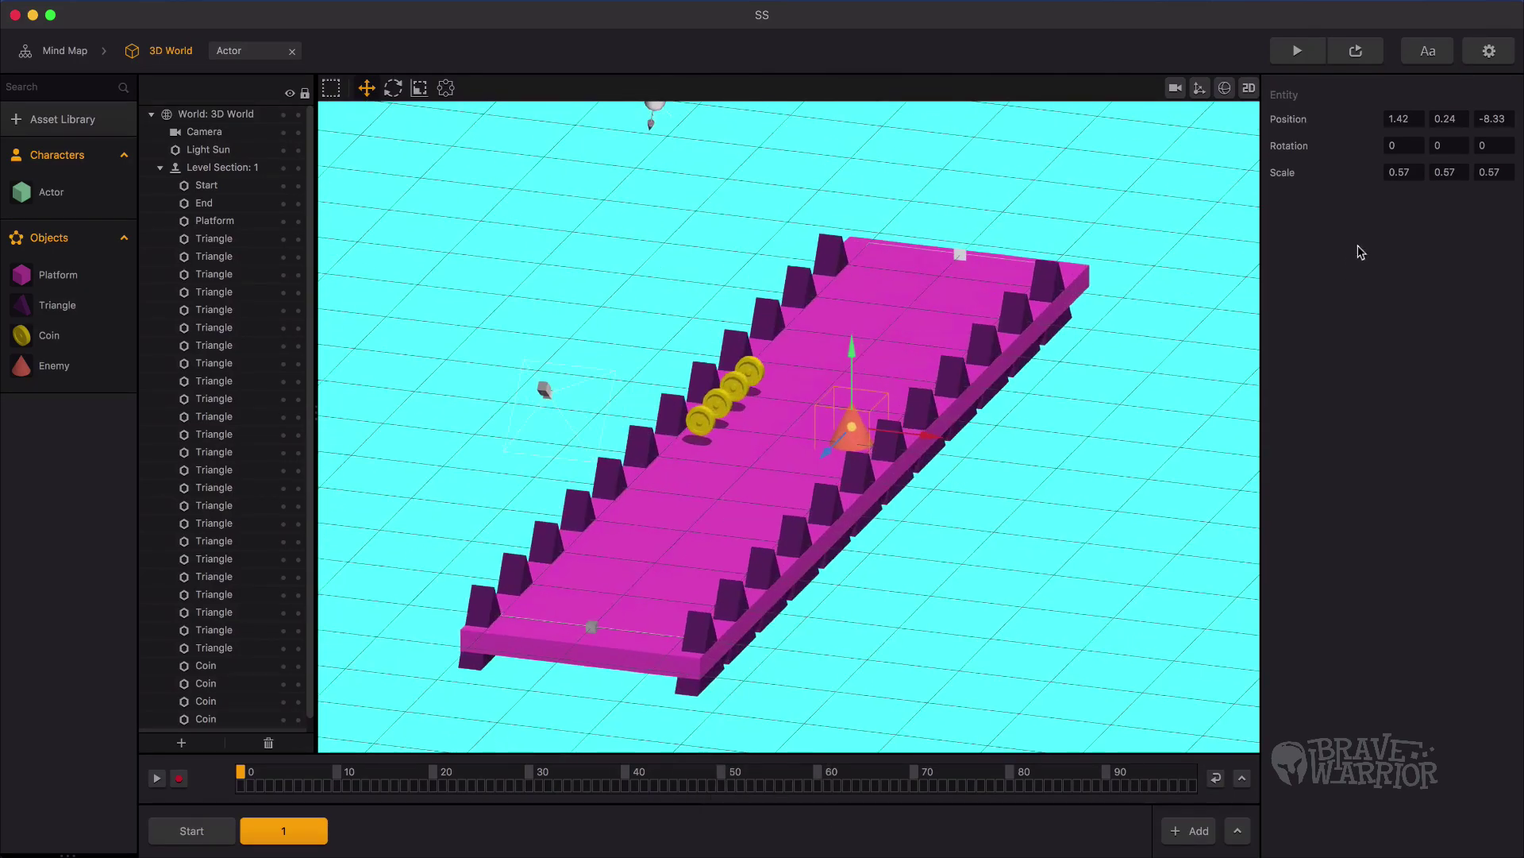
Step: Change the Enemy's model colour to pure red and preview the game
left_click(52, 362)
left_click(1448, 316)
left_click_drag(1185, 531, 1233, 537)
left_click(1211, 782)
scroll(936, 467, "up", 3)
left_click_drag(936, 466, 992, 549, "alt")
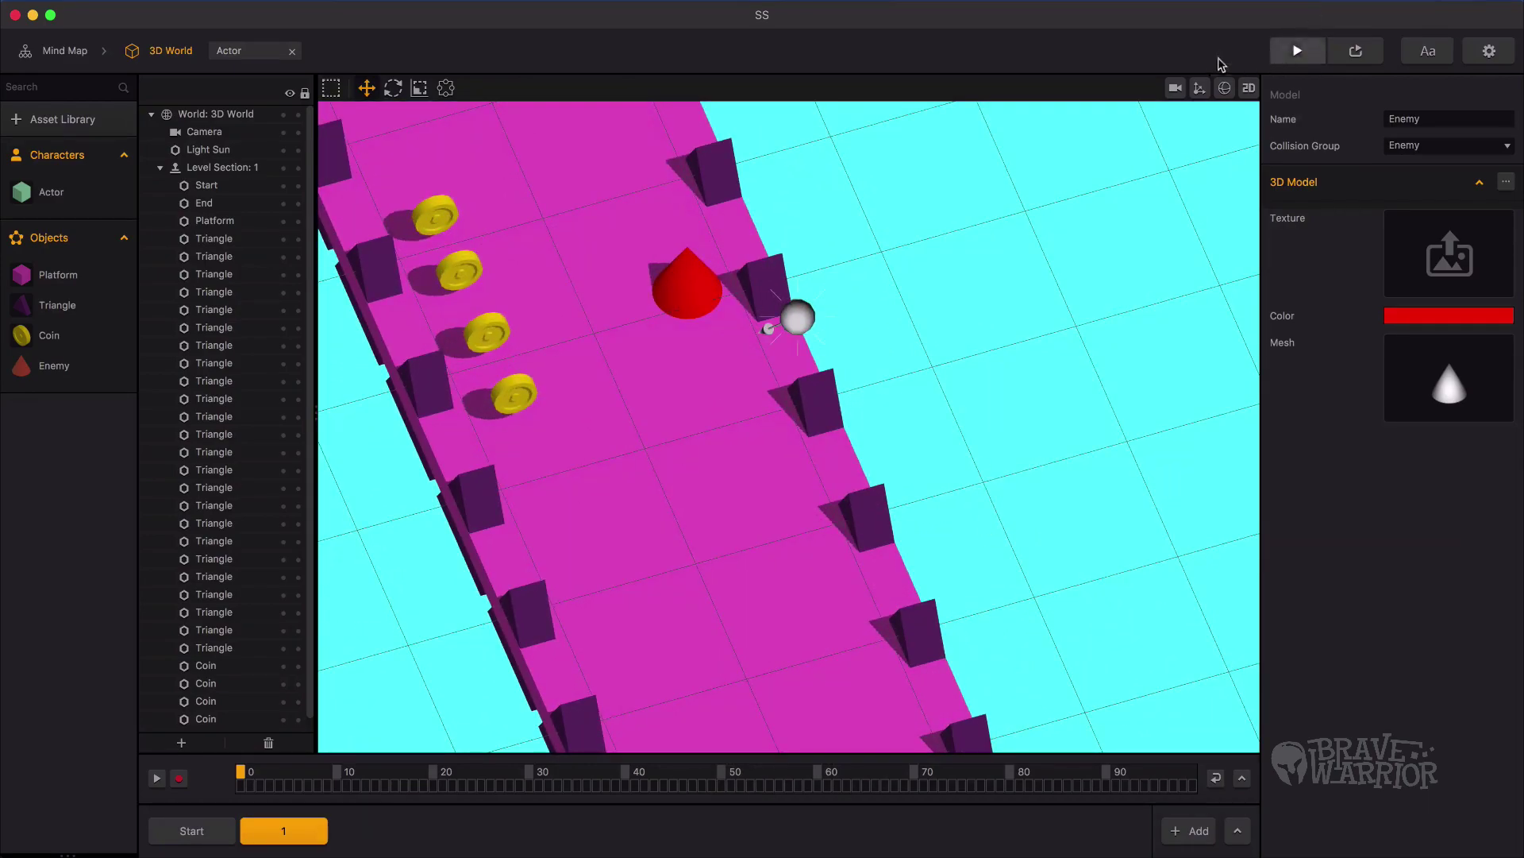
left_click(1292, 51)
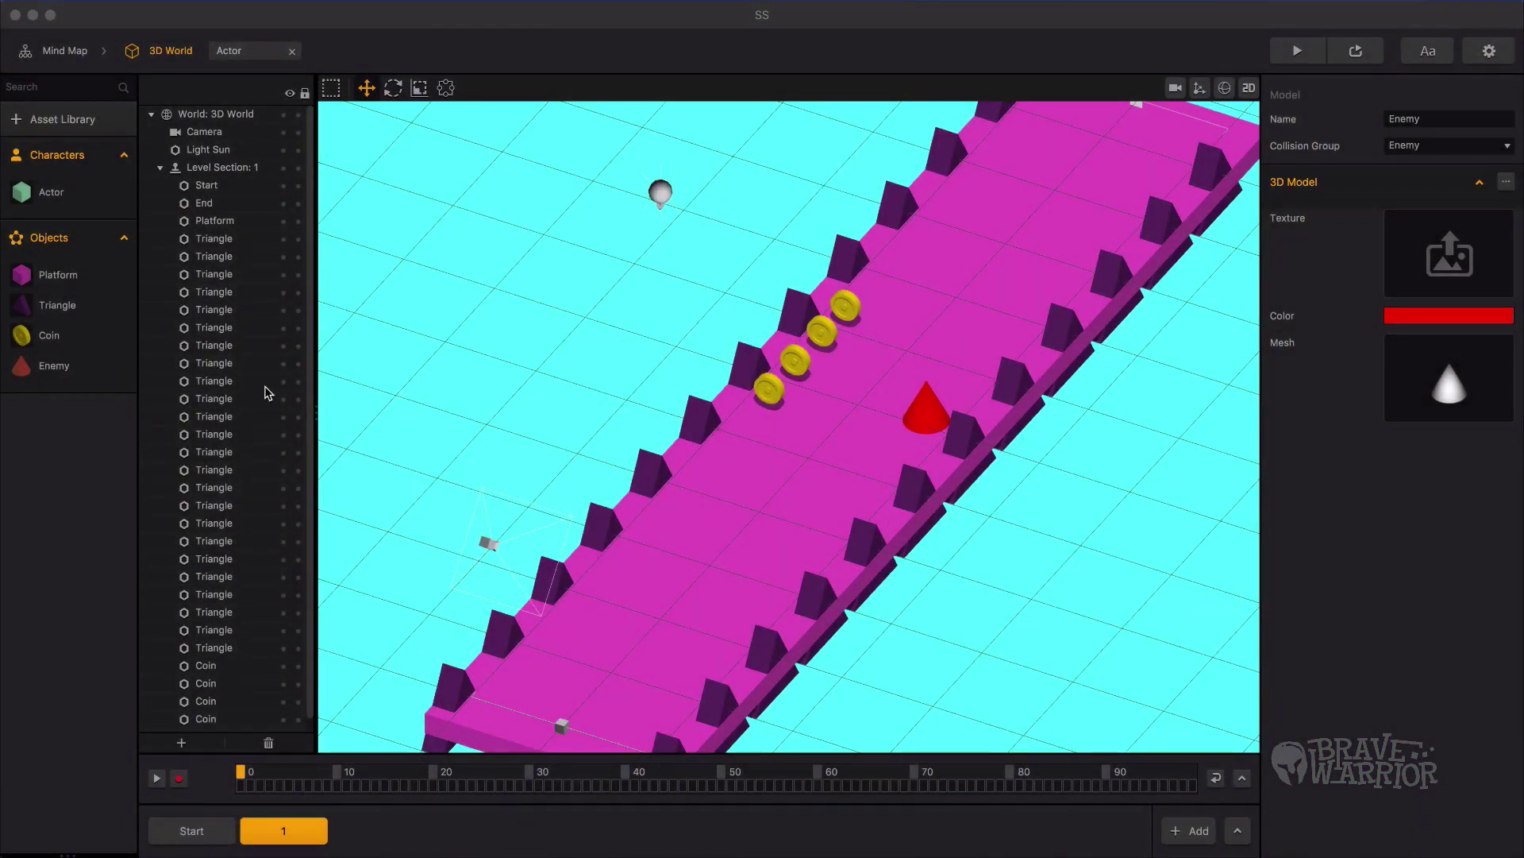
Step: Enable physics on the Start node in the Enemy's node graph and change its Object Type from Dynamic
double_click(54, 370)
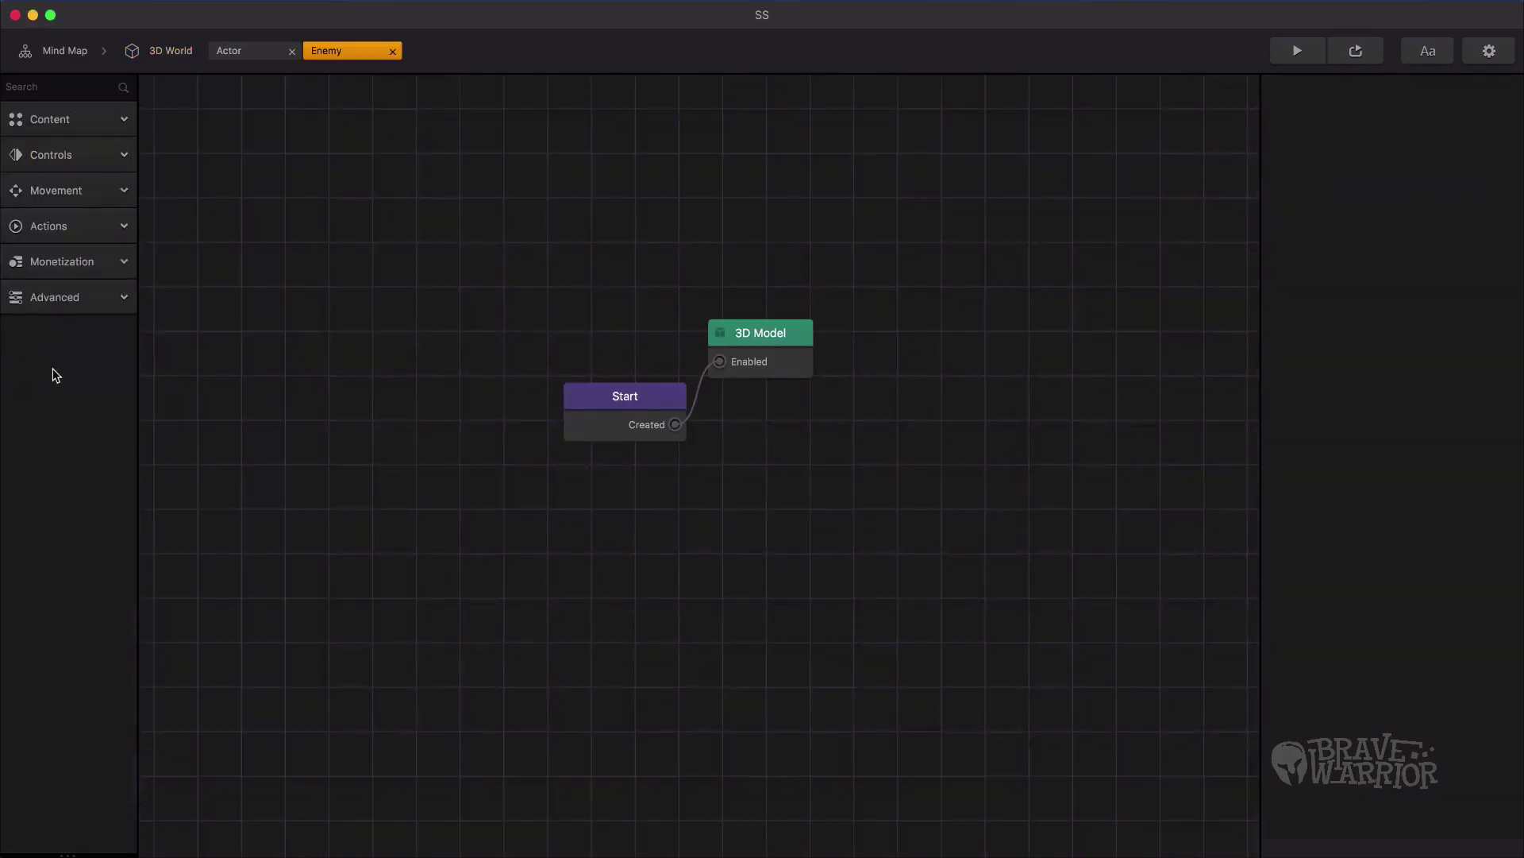
left_click_drag(643, 412, 578, 355)
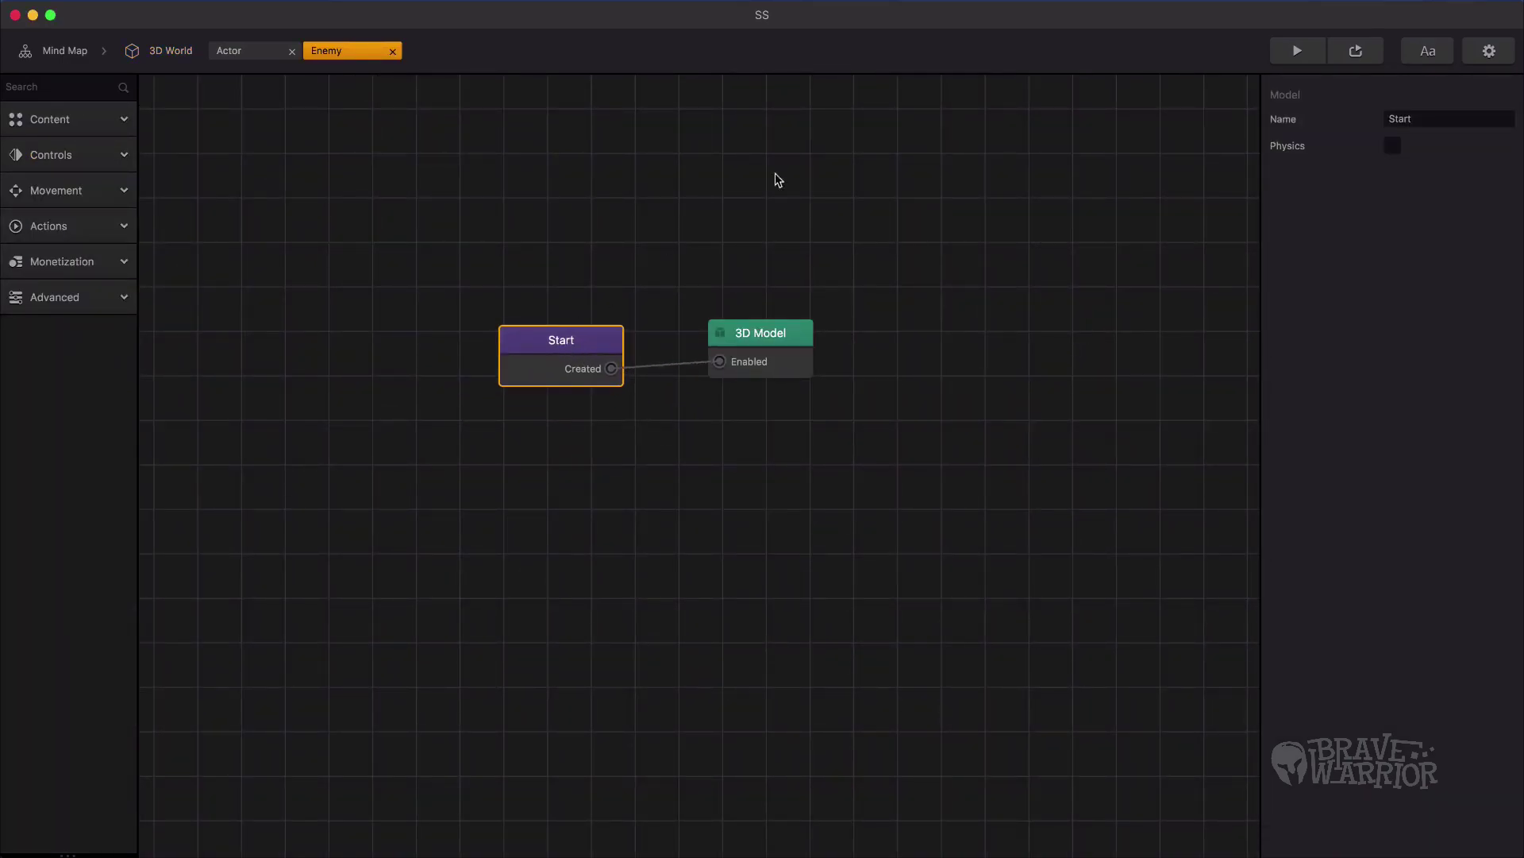
left_click(1393, 149)
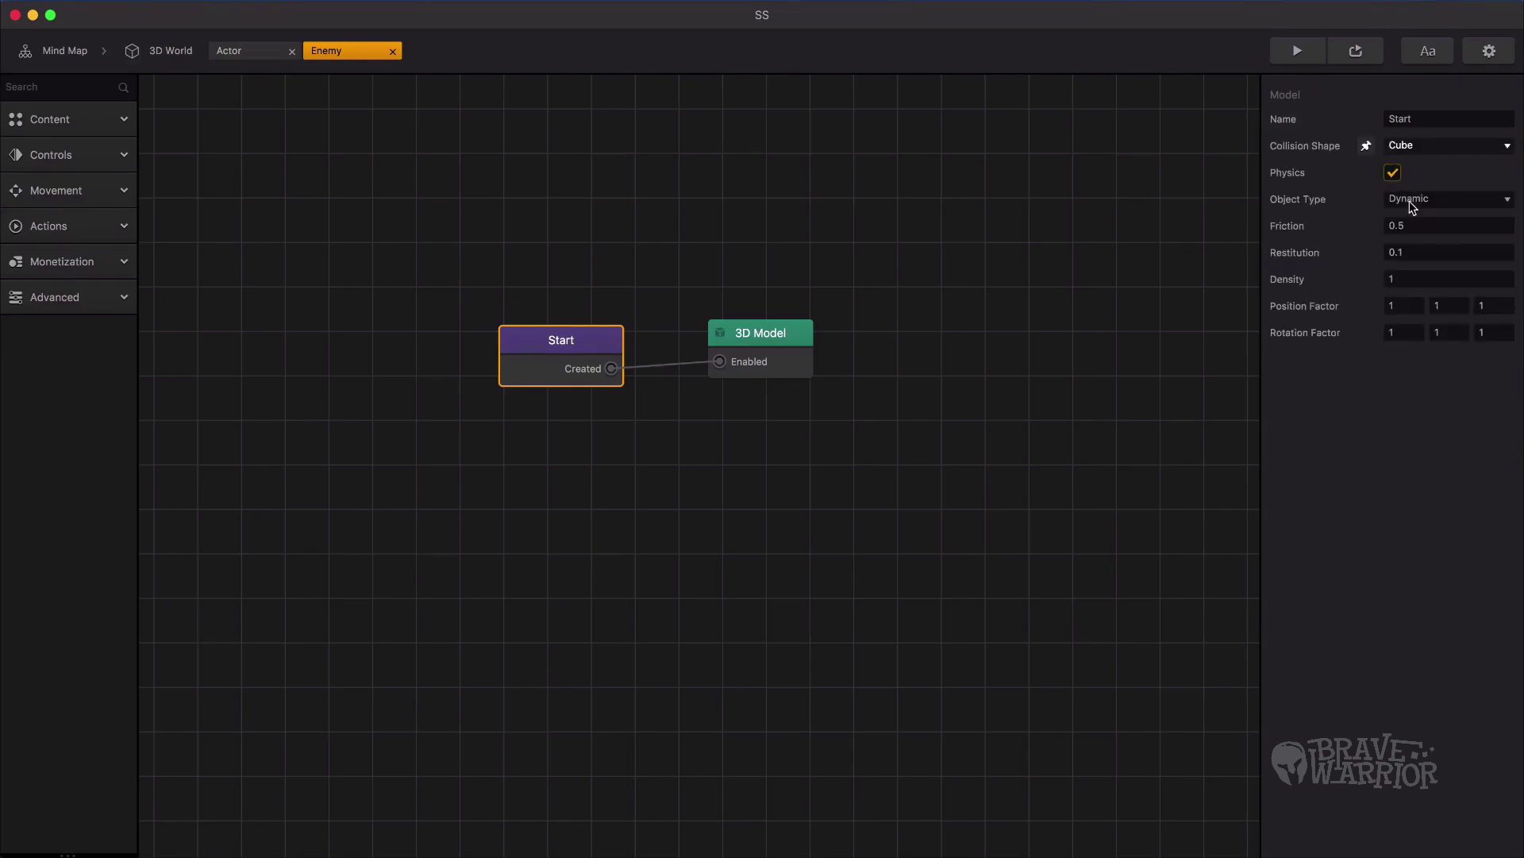
left_click(1412, 206)
left_click(1436, 220)
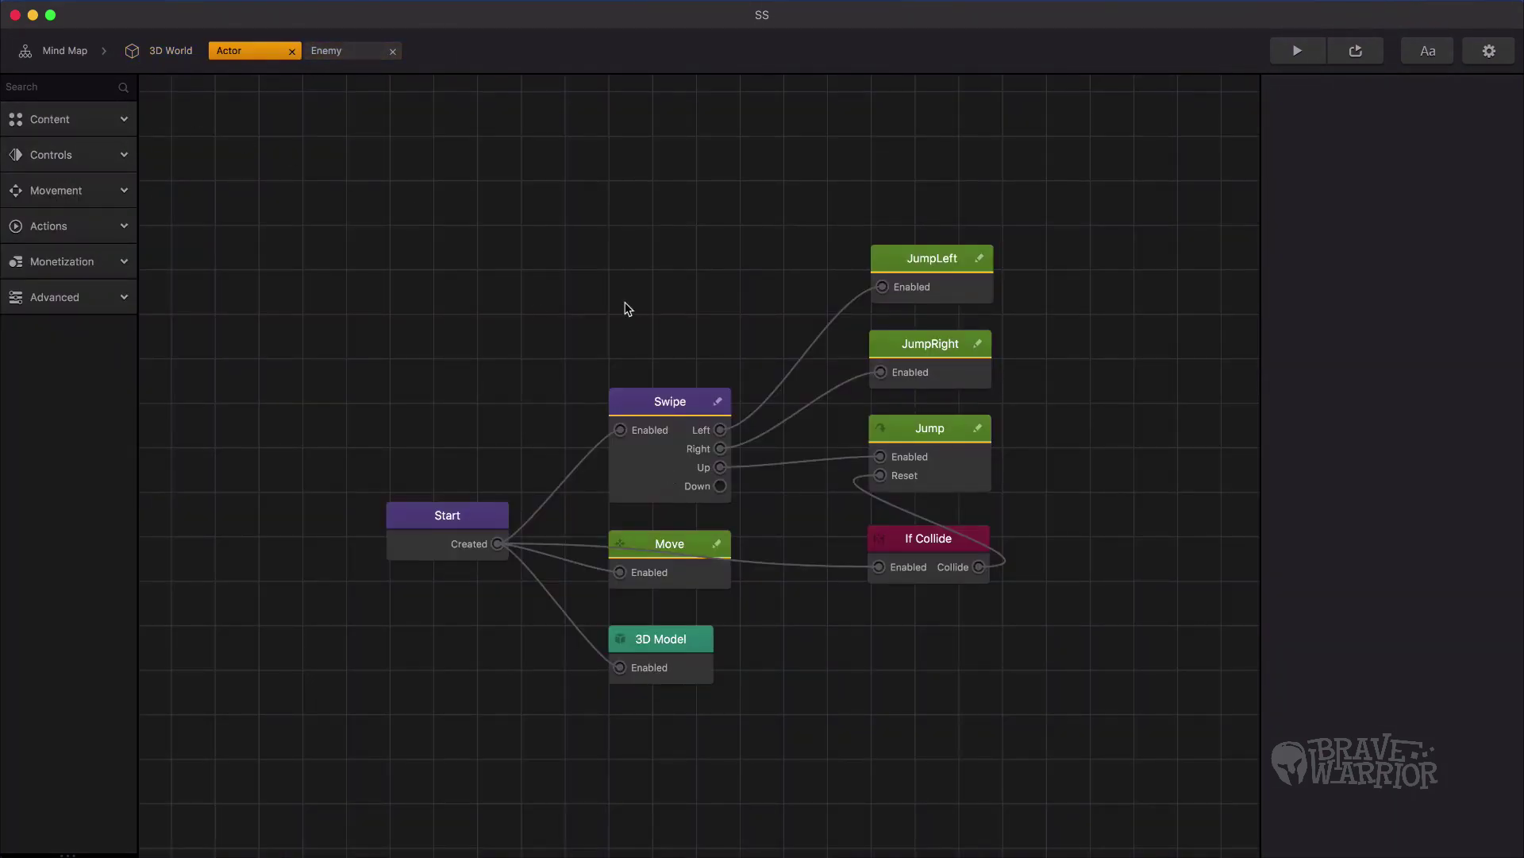
Step: Add a second If Collide node below 3D Model in the Actor's graph and connect Start's Created output to it
scroll(627, 308, "right", 3)
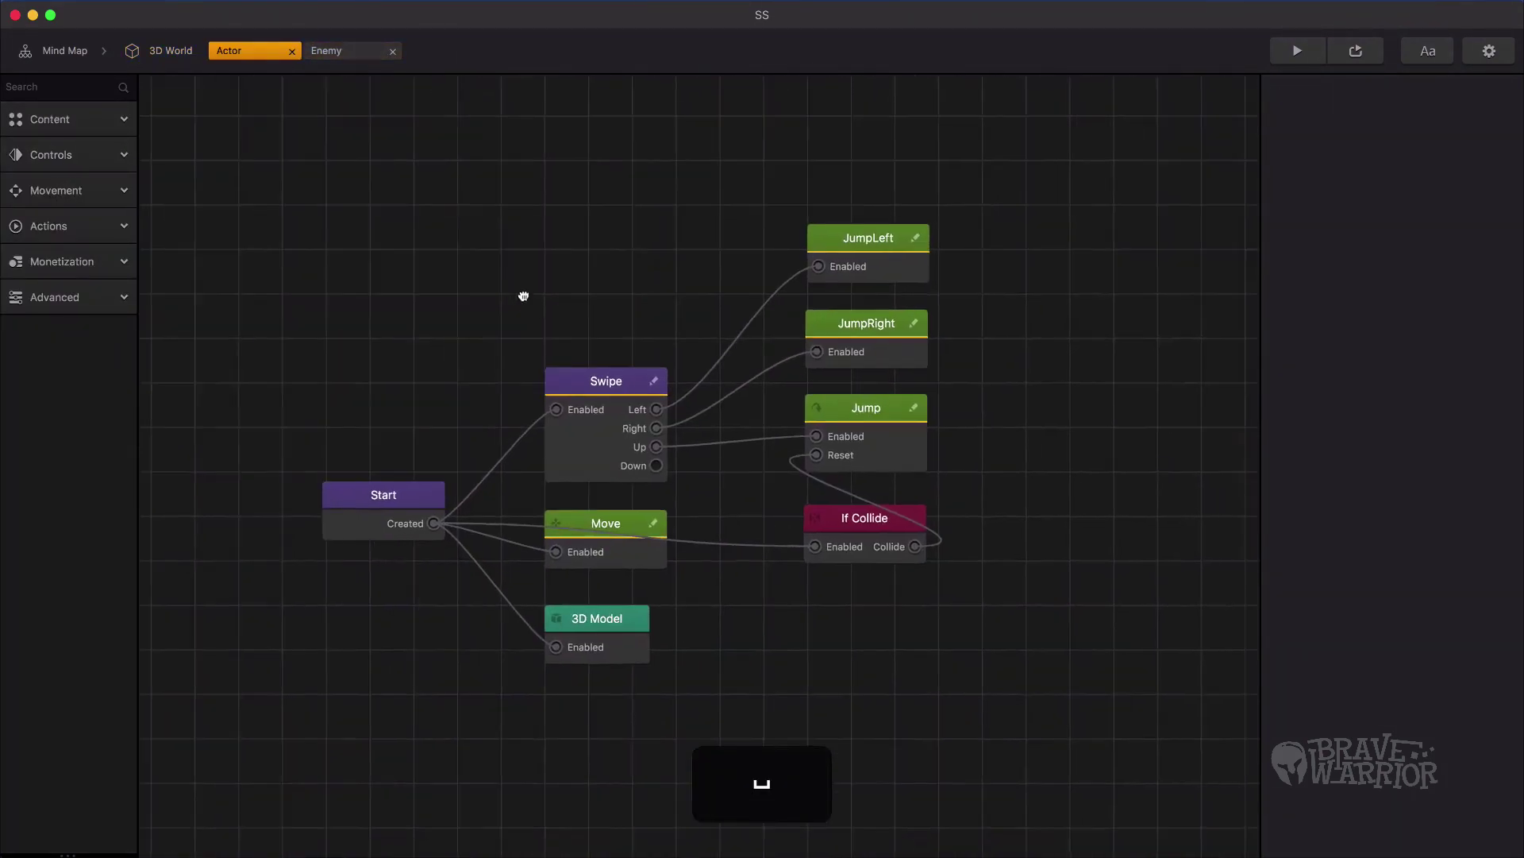
scroll(521, 296, "down", 4)
left_click(44, 228)
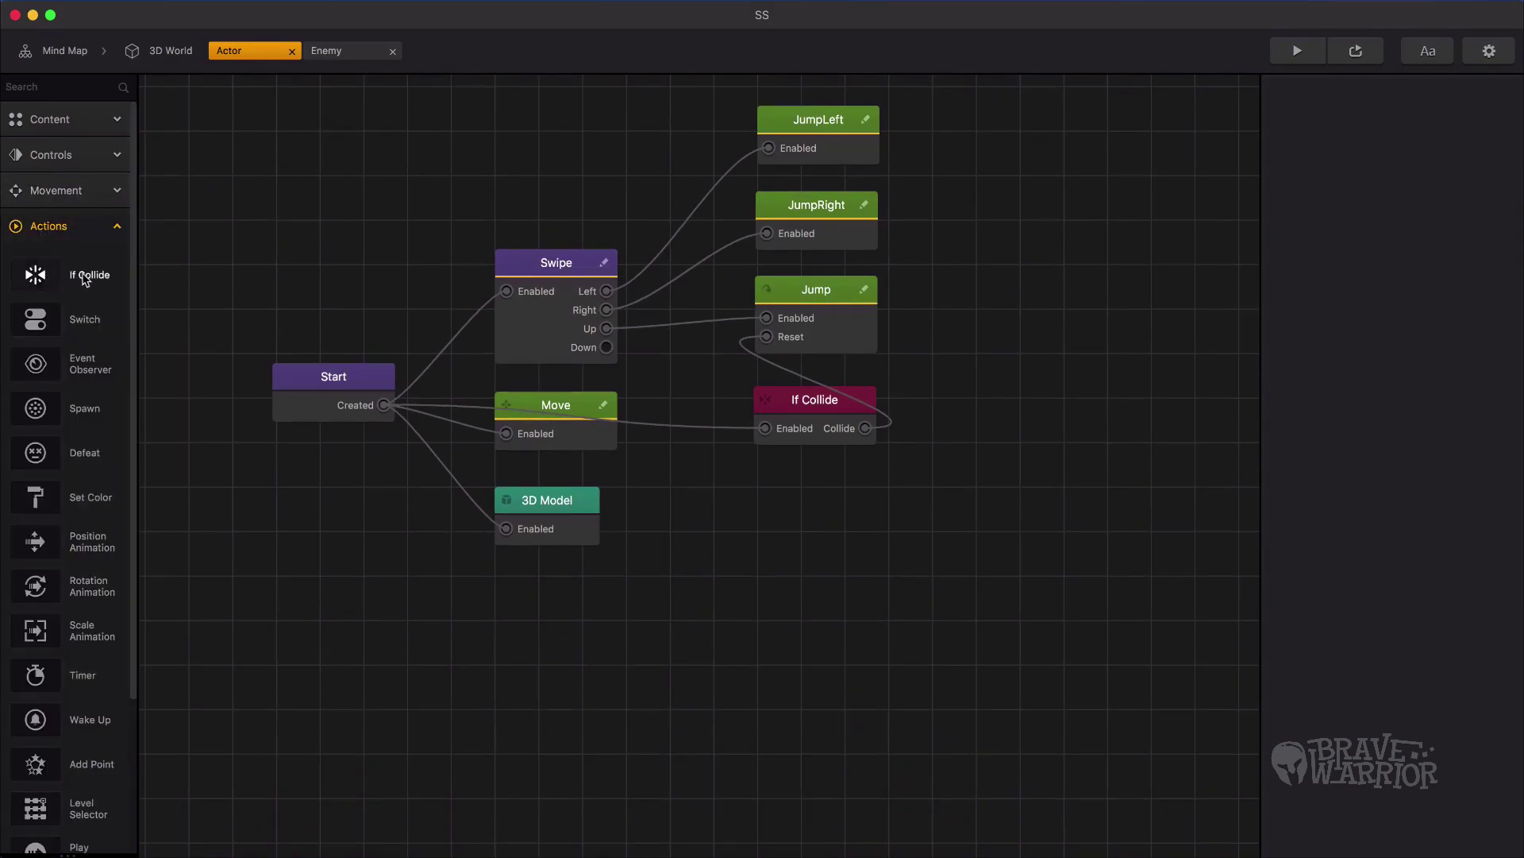
left_click_drag(85, 279, 515, 548)
left_click_drag(512, 601, 512, 601)
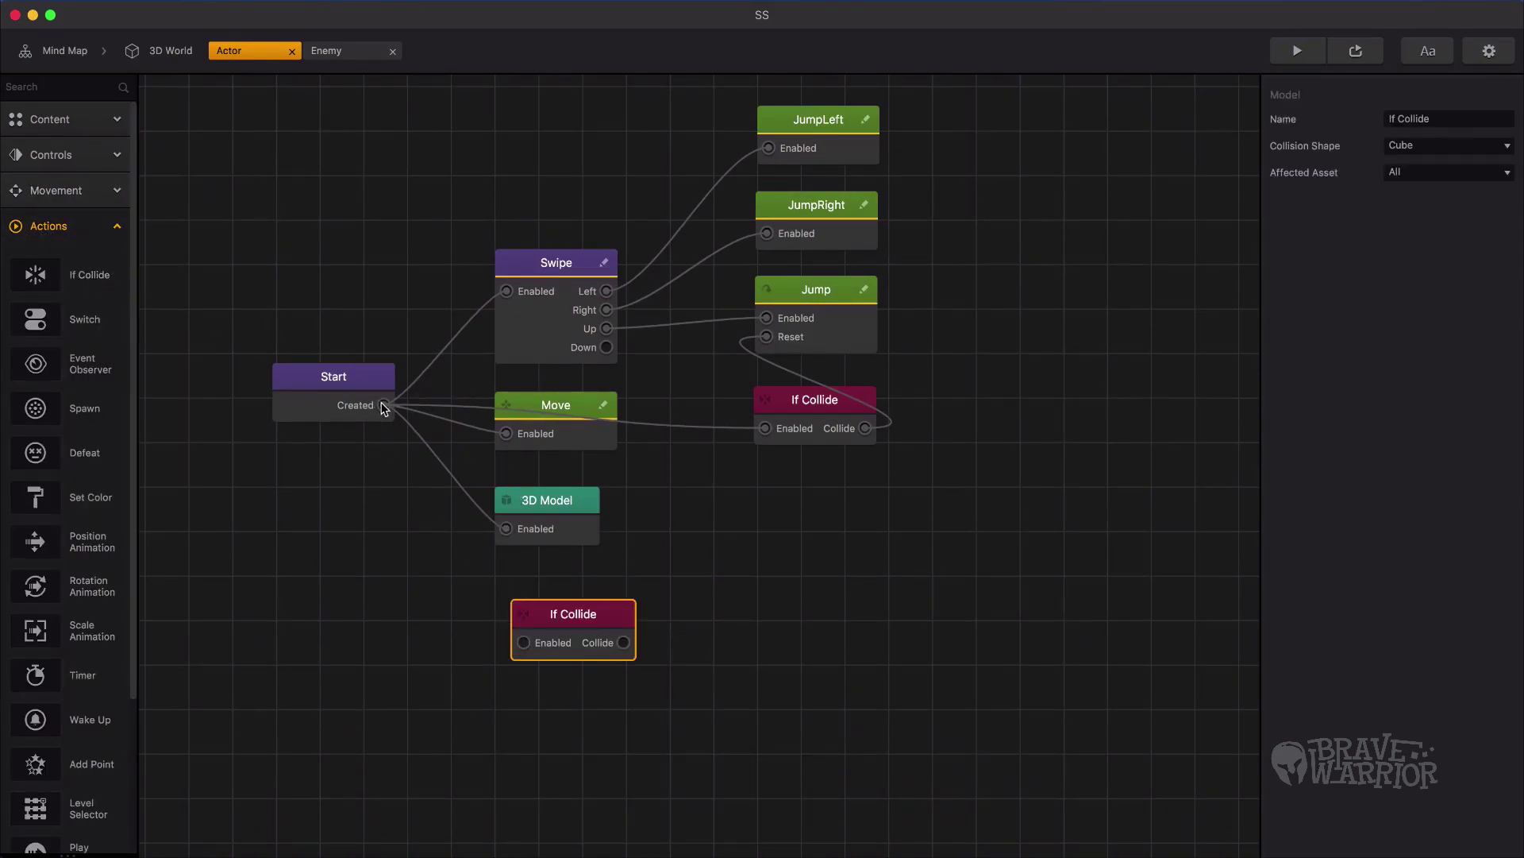
left_click_drag(383, 407, 514, 586)
left_click(691, 685)
key("space")
left_click_drag(616, 664, 597, 662)
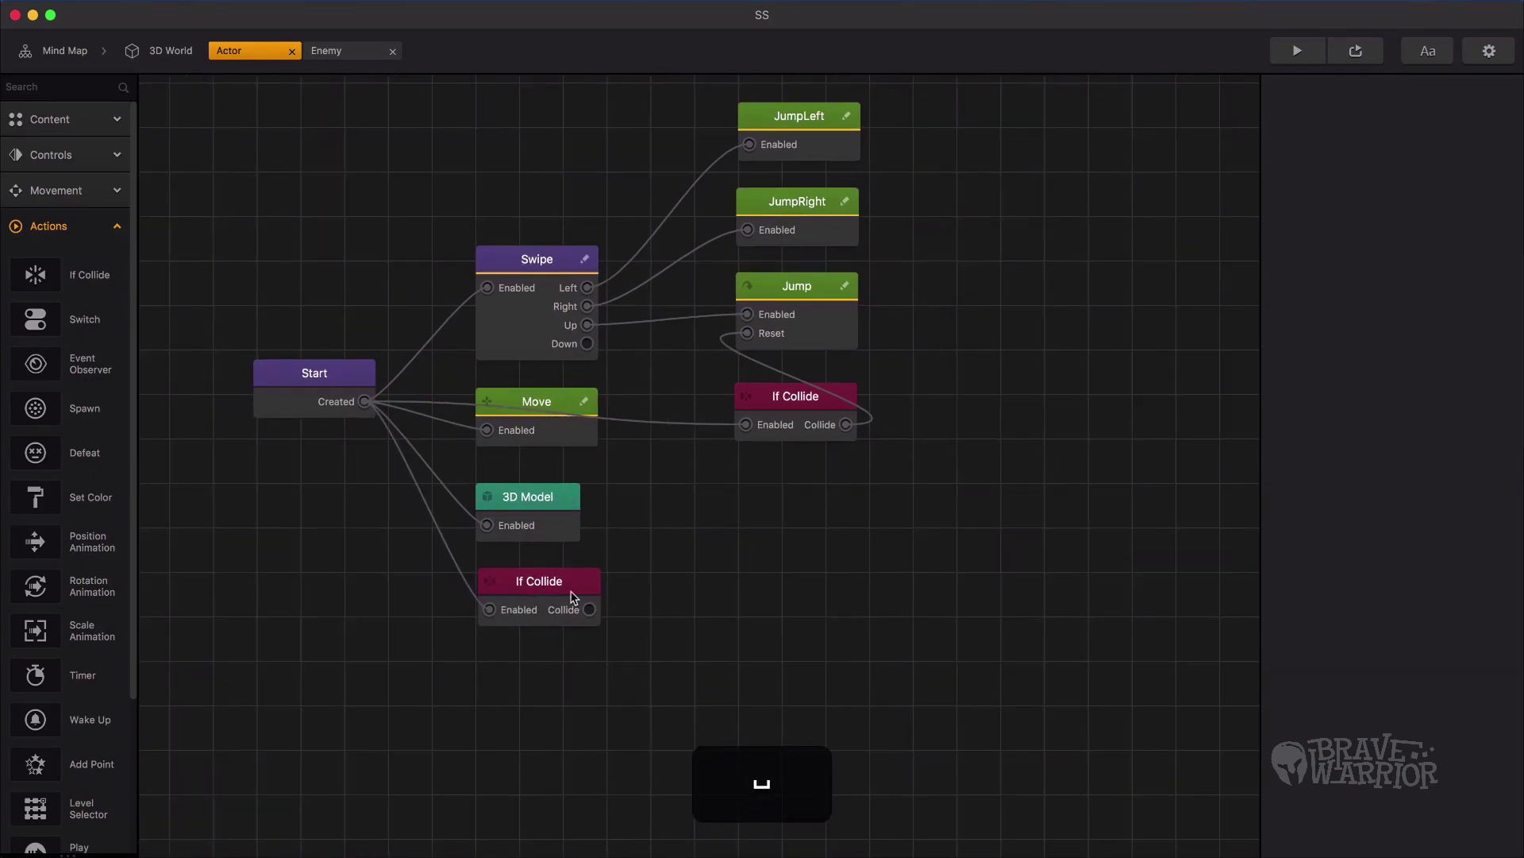
Step: Add a Defeat node to the Actor's graph beside the new If Collide node
left_click(560, 601)
left_click(76, 231)
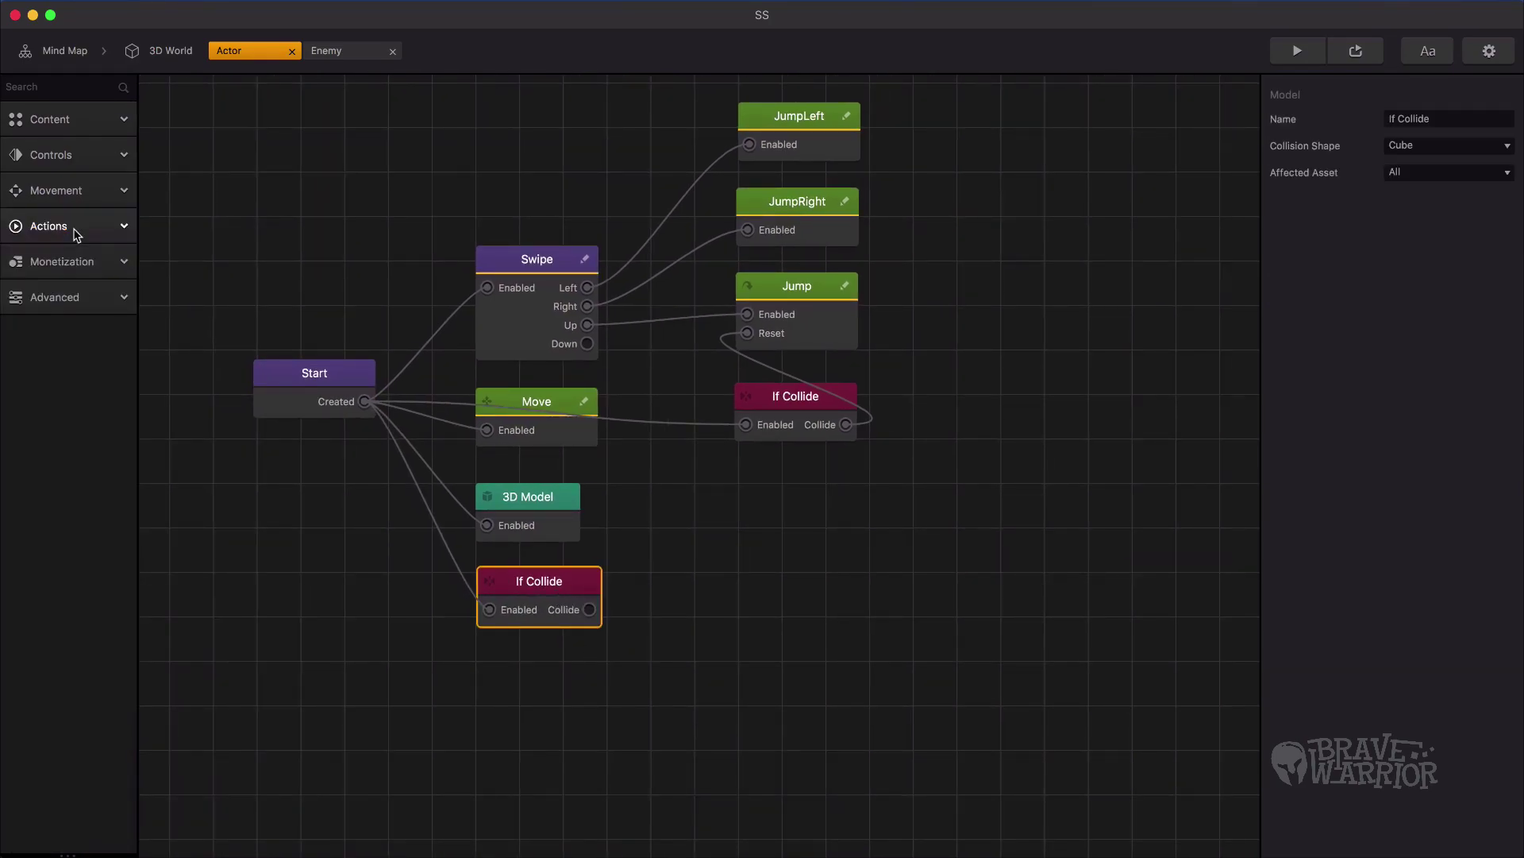
left_click(79, 200)
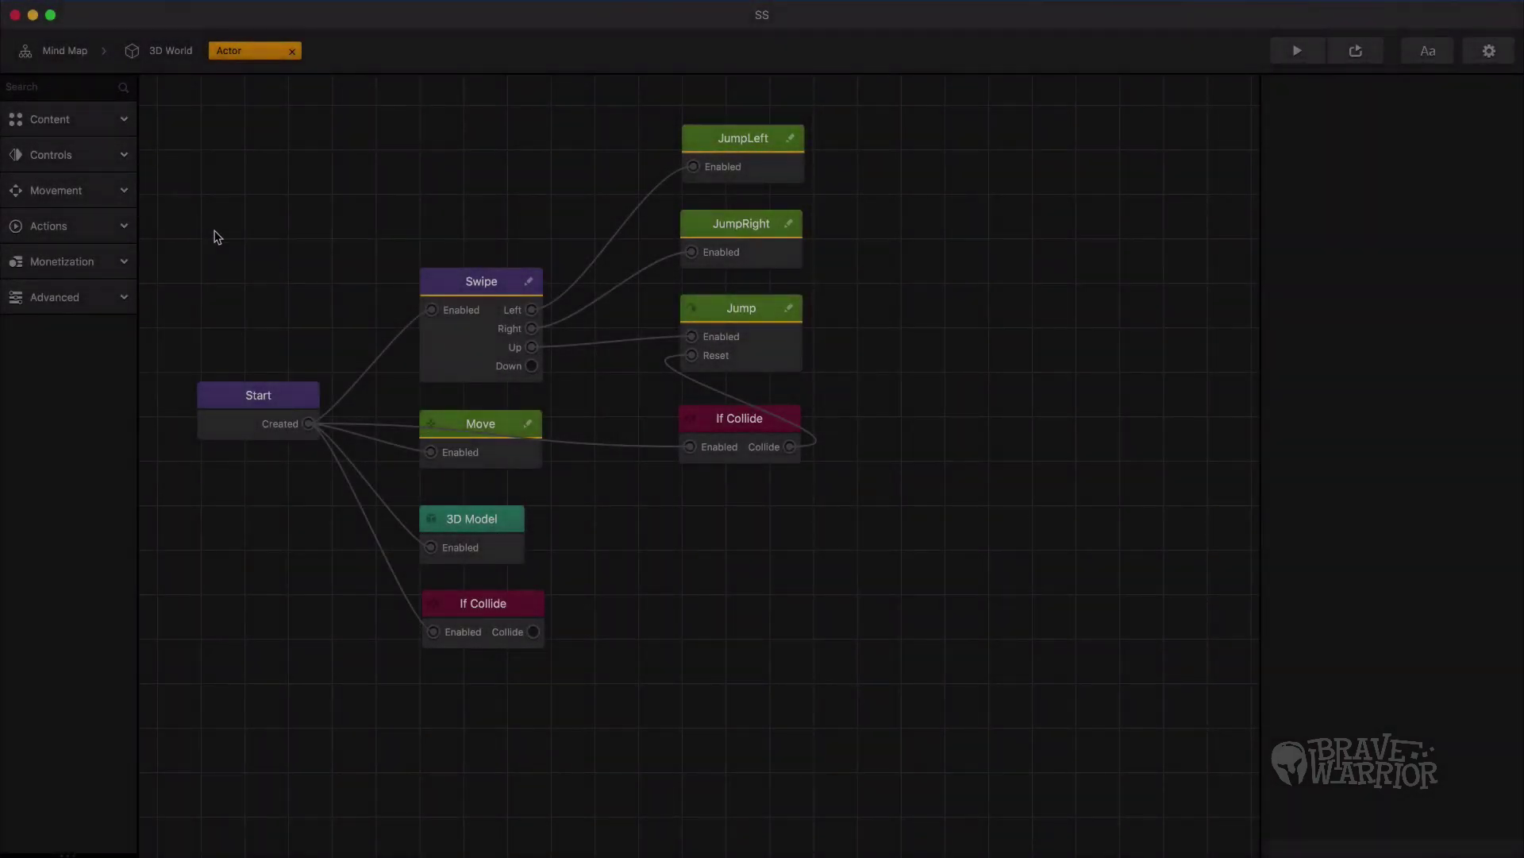
left_click(84, 231)
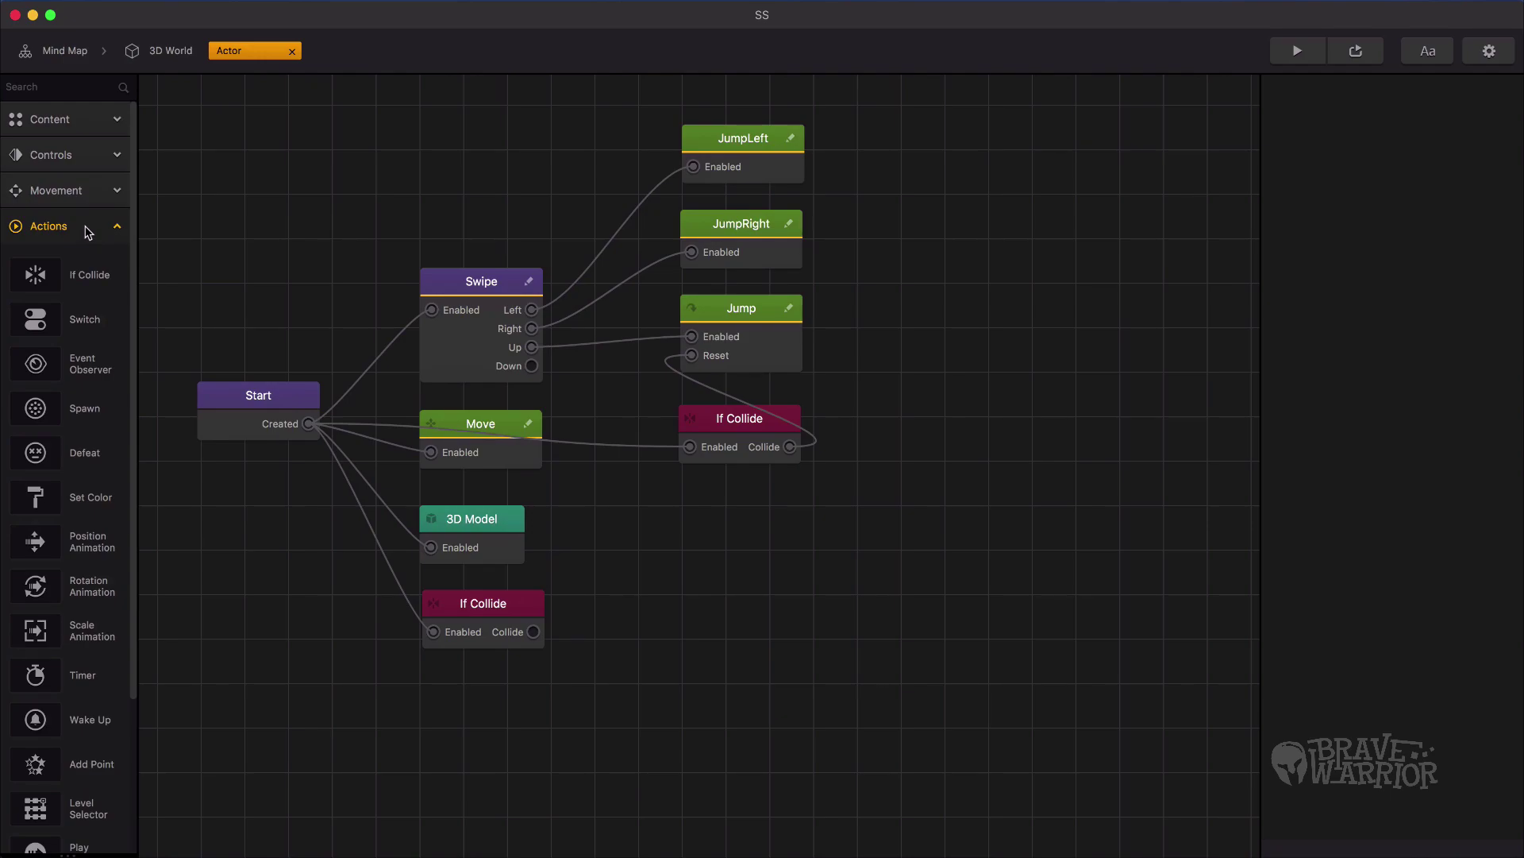
left_click_drag(79, 452, 699, 601)
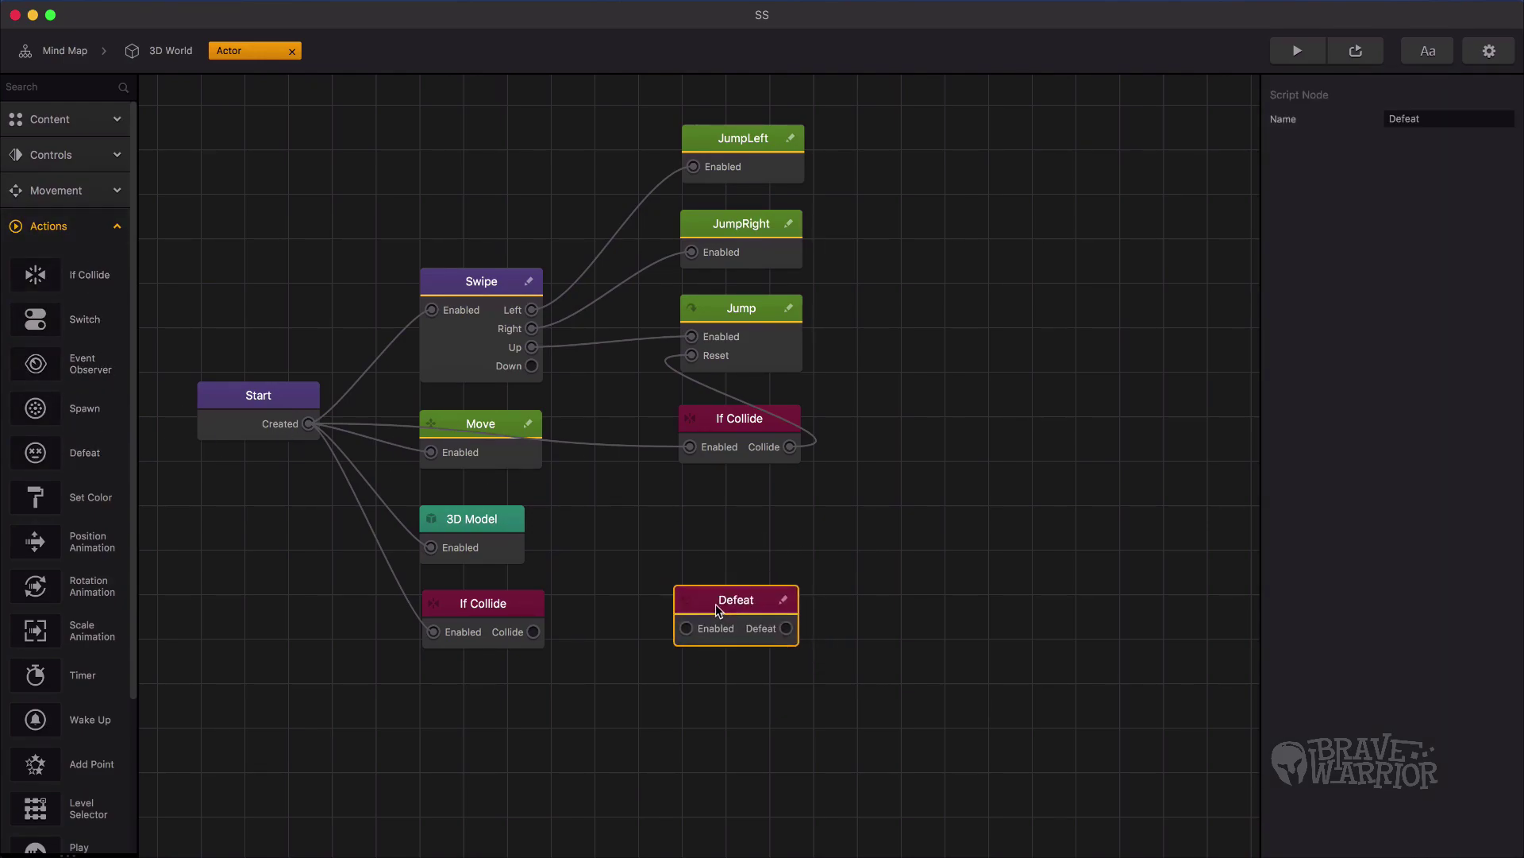
Step: Wire the lower If Collide's Collide output to Defeat, and Defeat's output to Menu Jump on a new Event Observer node beside it
left_click_drag(537, 636, 703, 628)
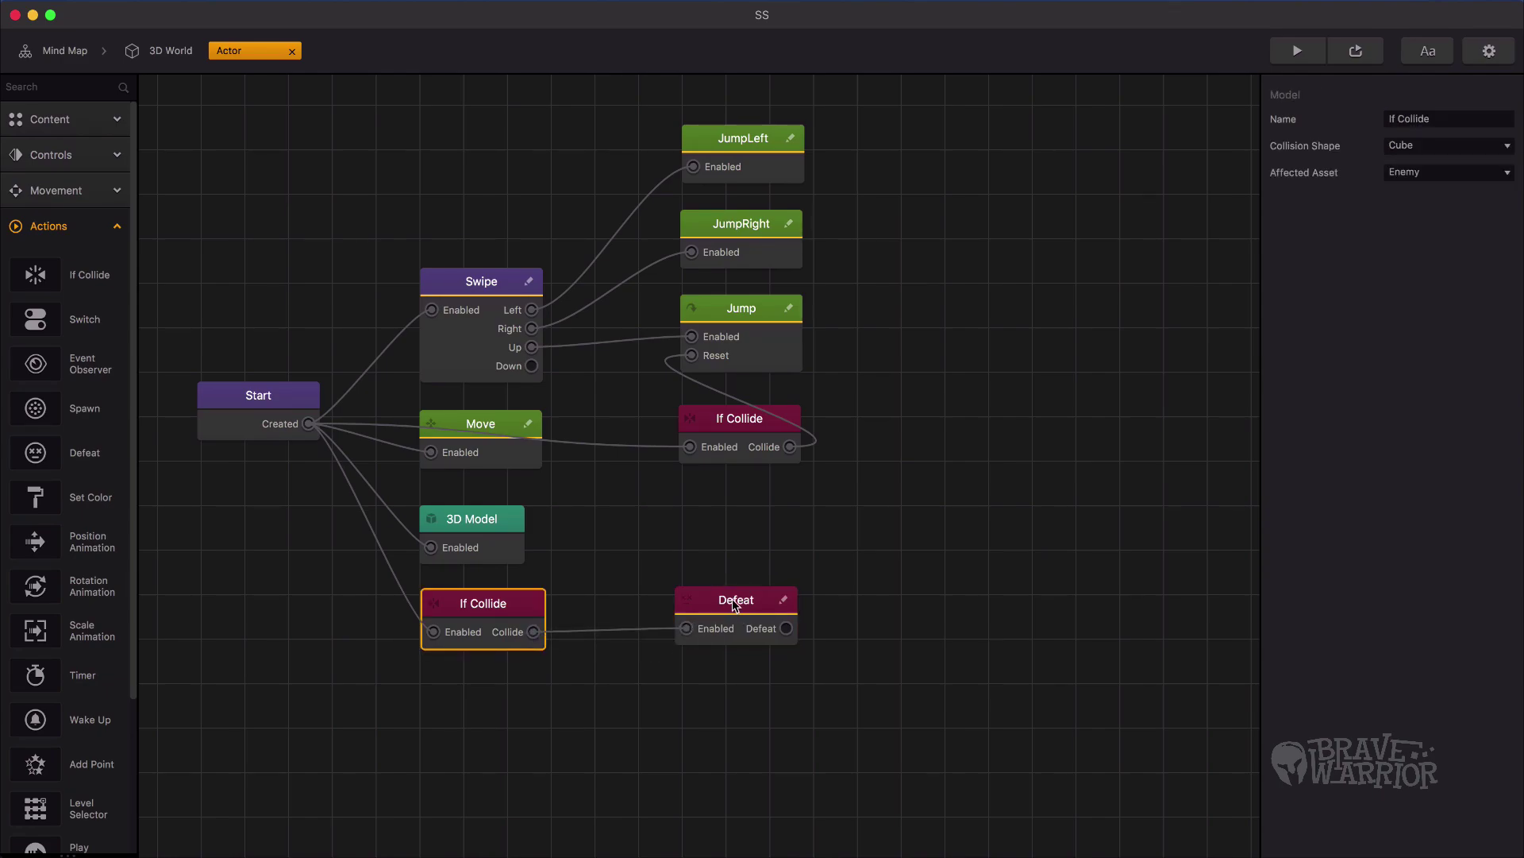
left_click(736, 605)
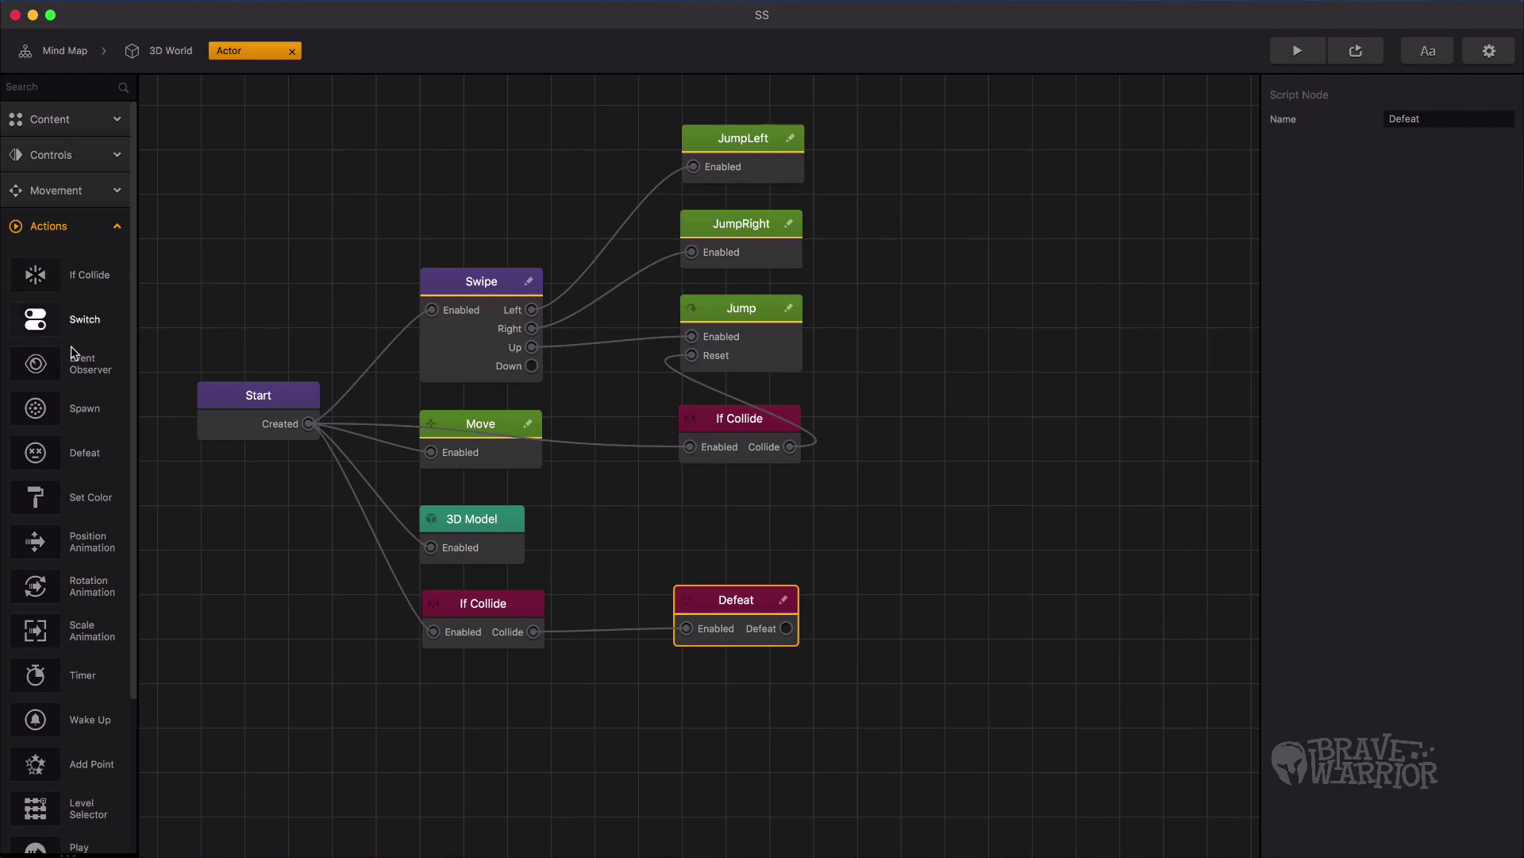
left_click_drag(35, 363, 925, 608)
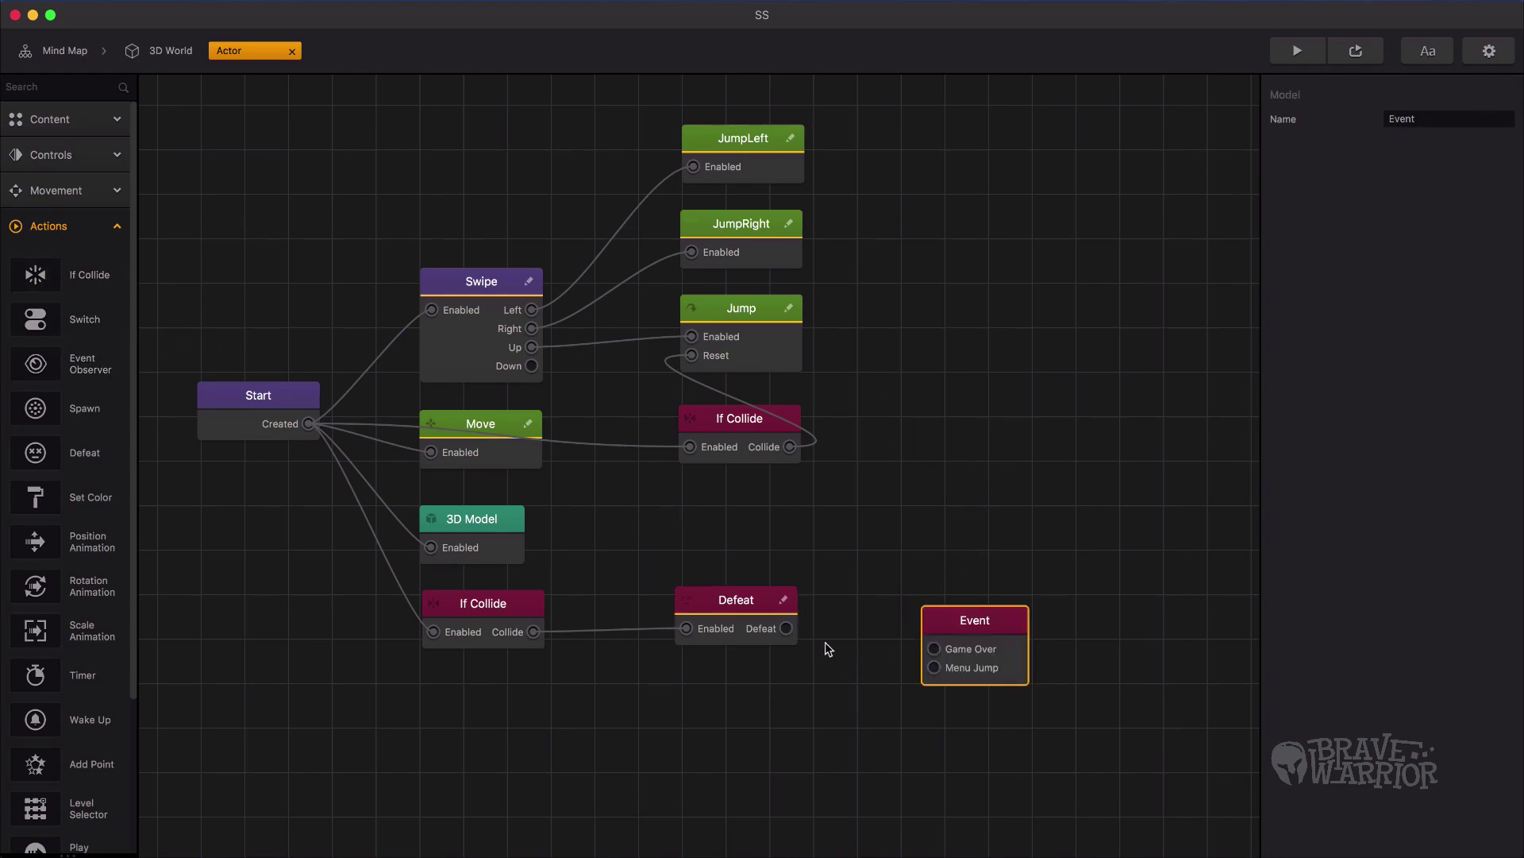
left_click_drag(786, 628, 804, 559)
key("space")
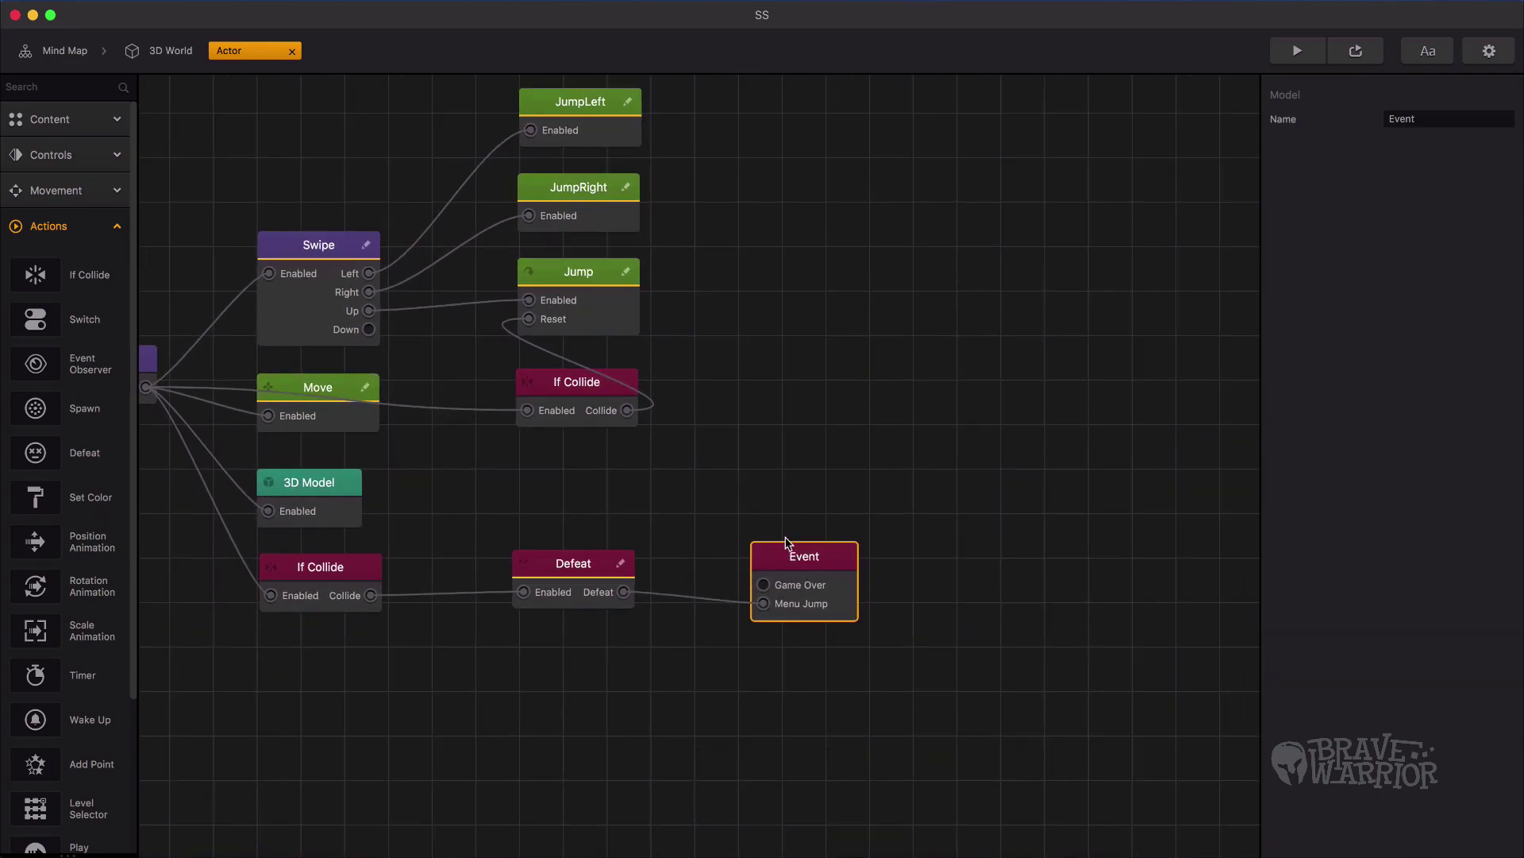
Step: Rename the Event node in the Actor's graph as Gameover
left_click(1282, 119)
type("Gameover")
key("Return")
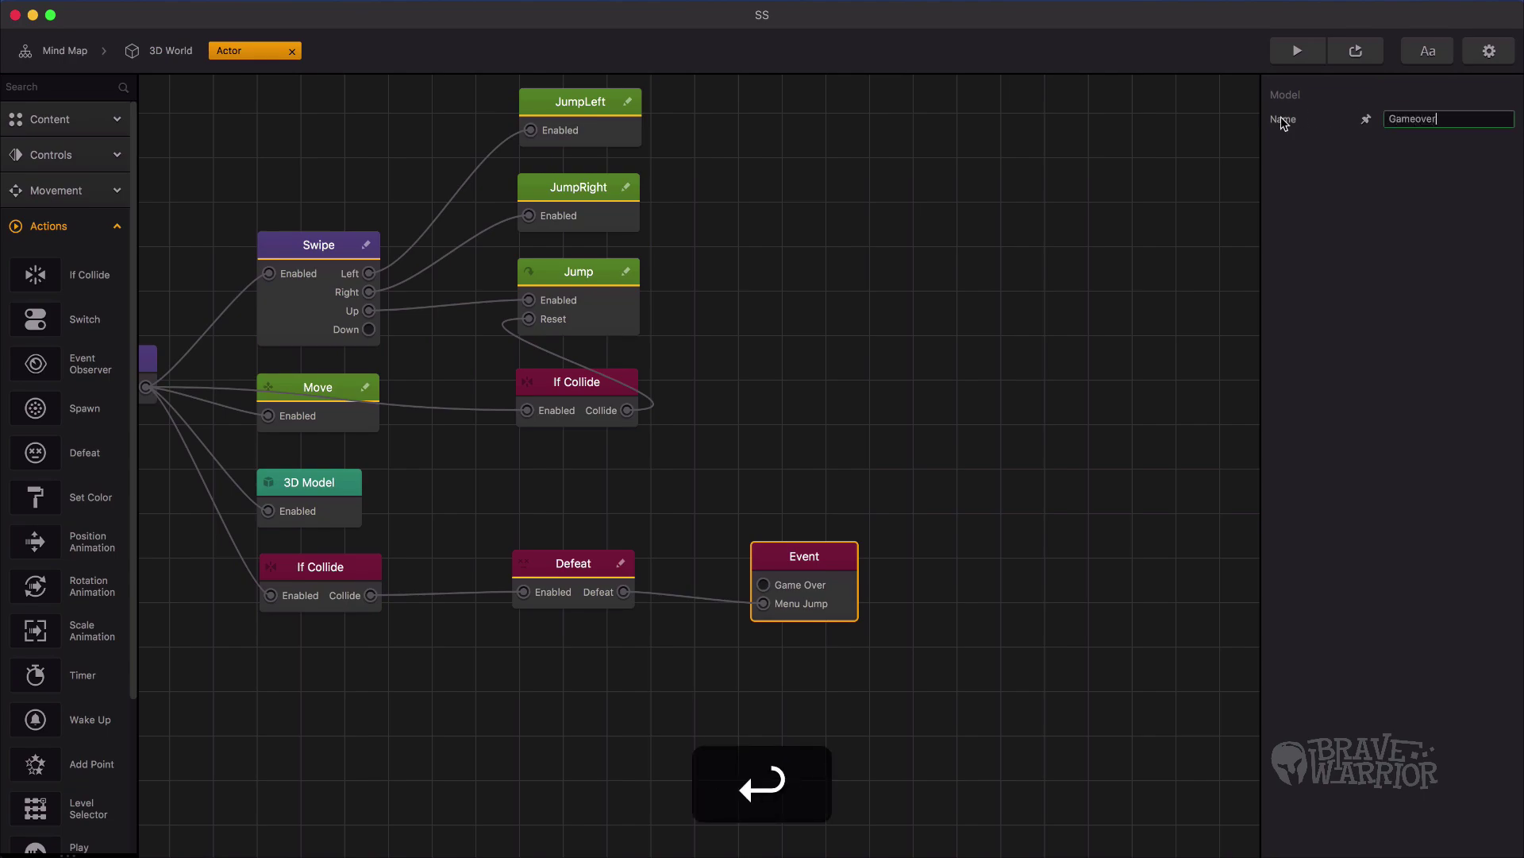
left_click(760, 296)
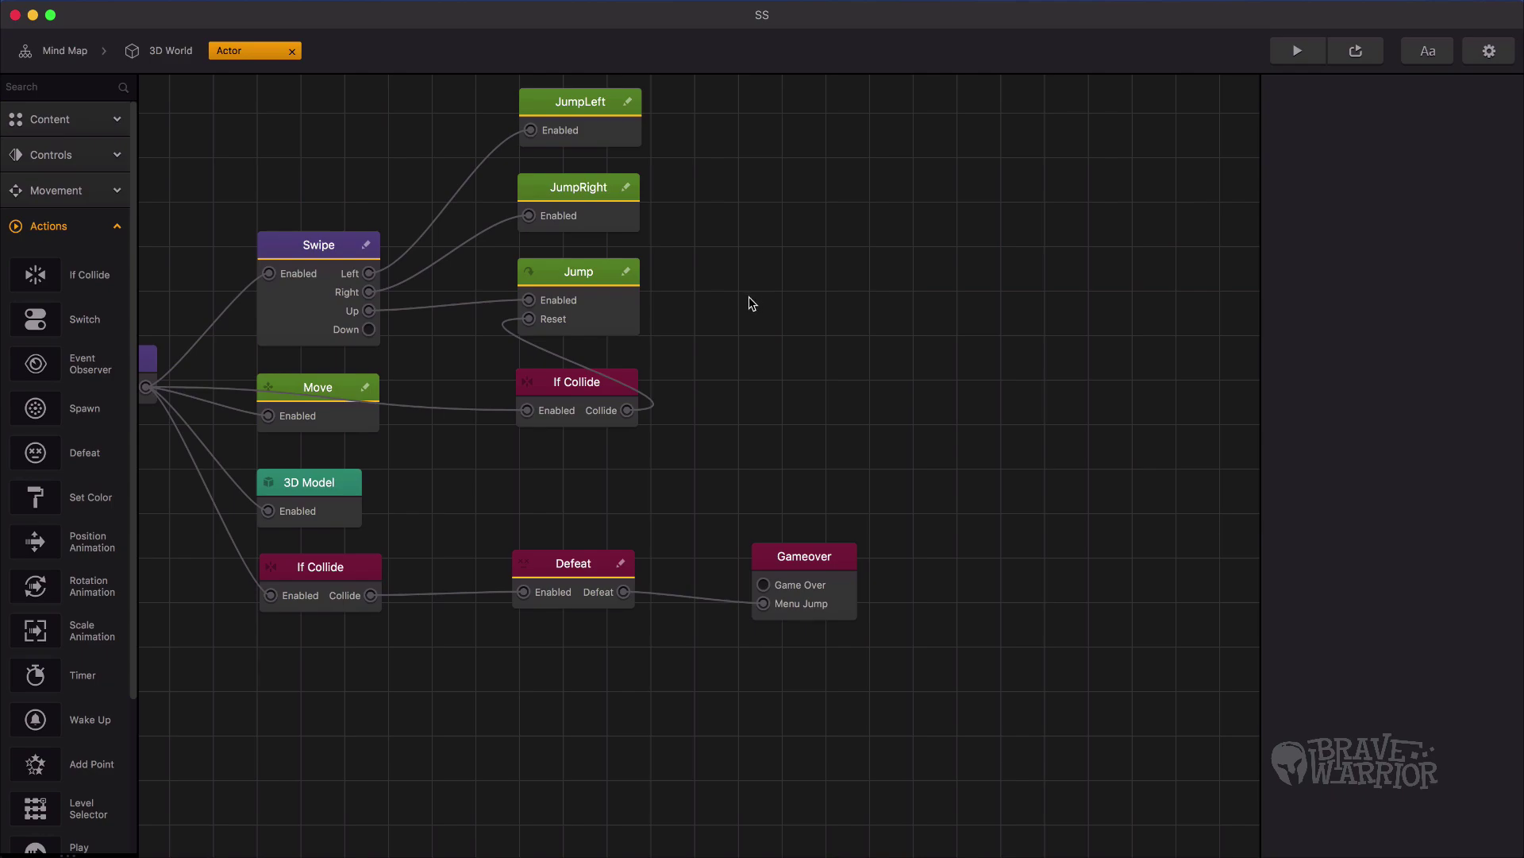
Step: In the Mind Map, connect the 3D World node's Gameover output to the Game Over node's Load input
left_click(66, 56)
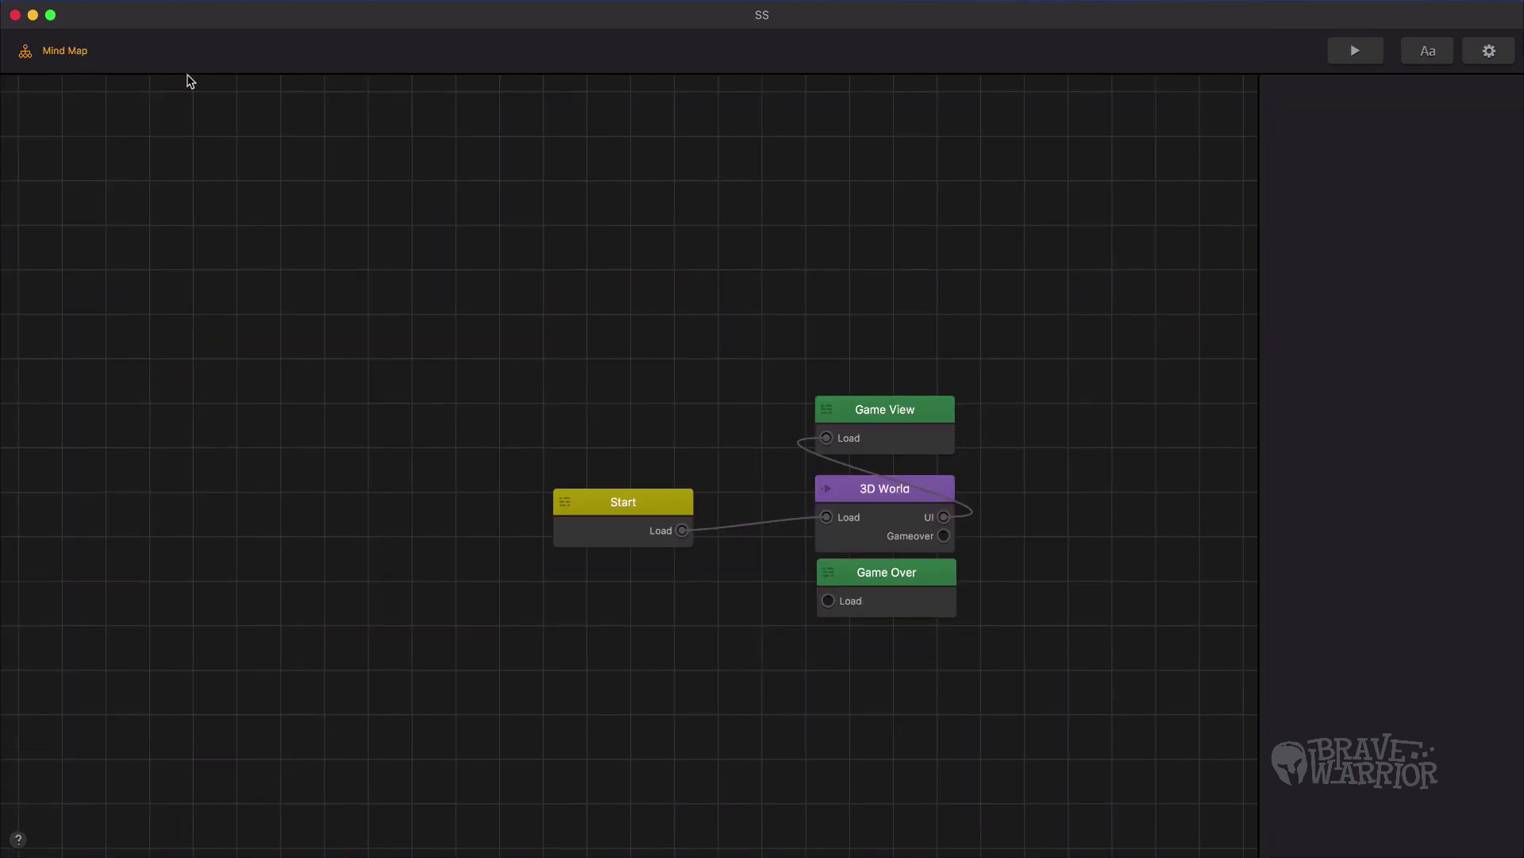
left_click(914, 574)
left_click_drag(945, 537, 827, 601)
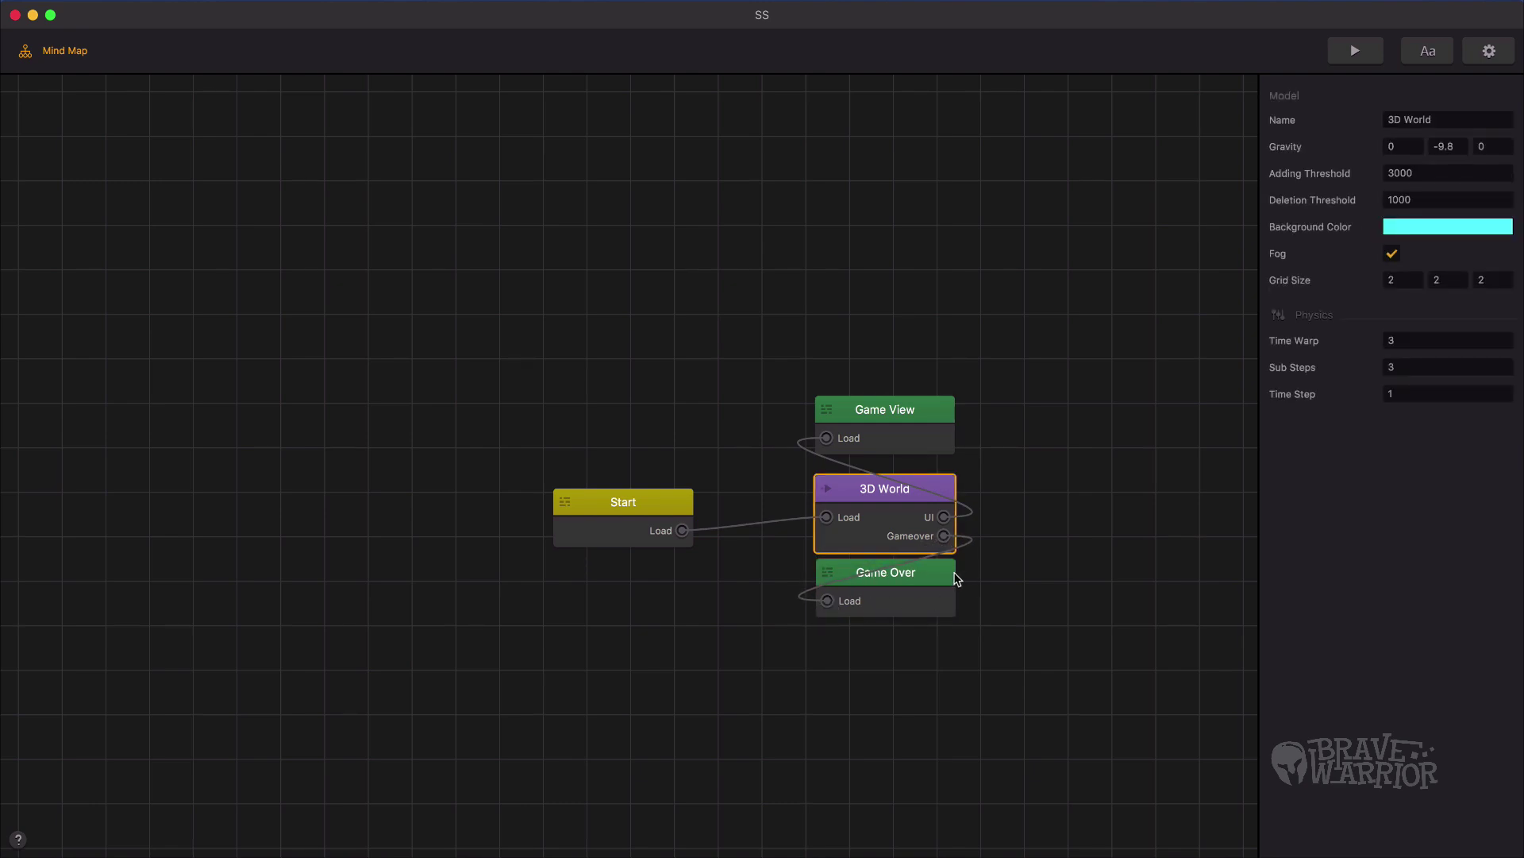
left_click(918, 574)
Step: Open the 3D World and preview the game up to the game over screen
double_click(918, 512)
left_click(1297, 50)
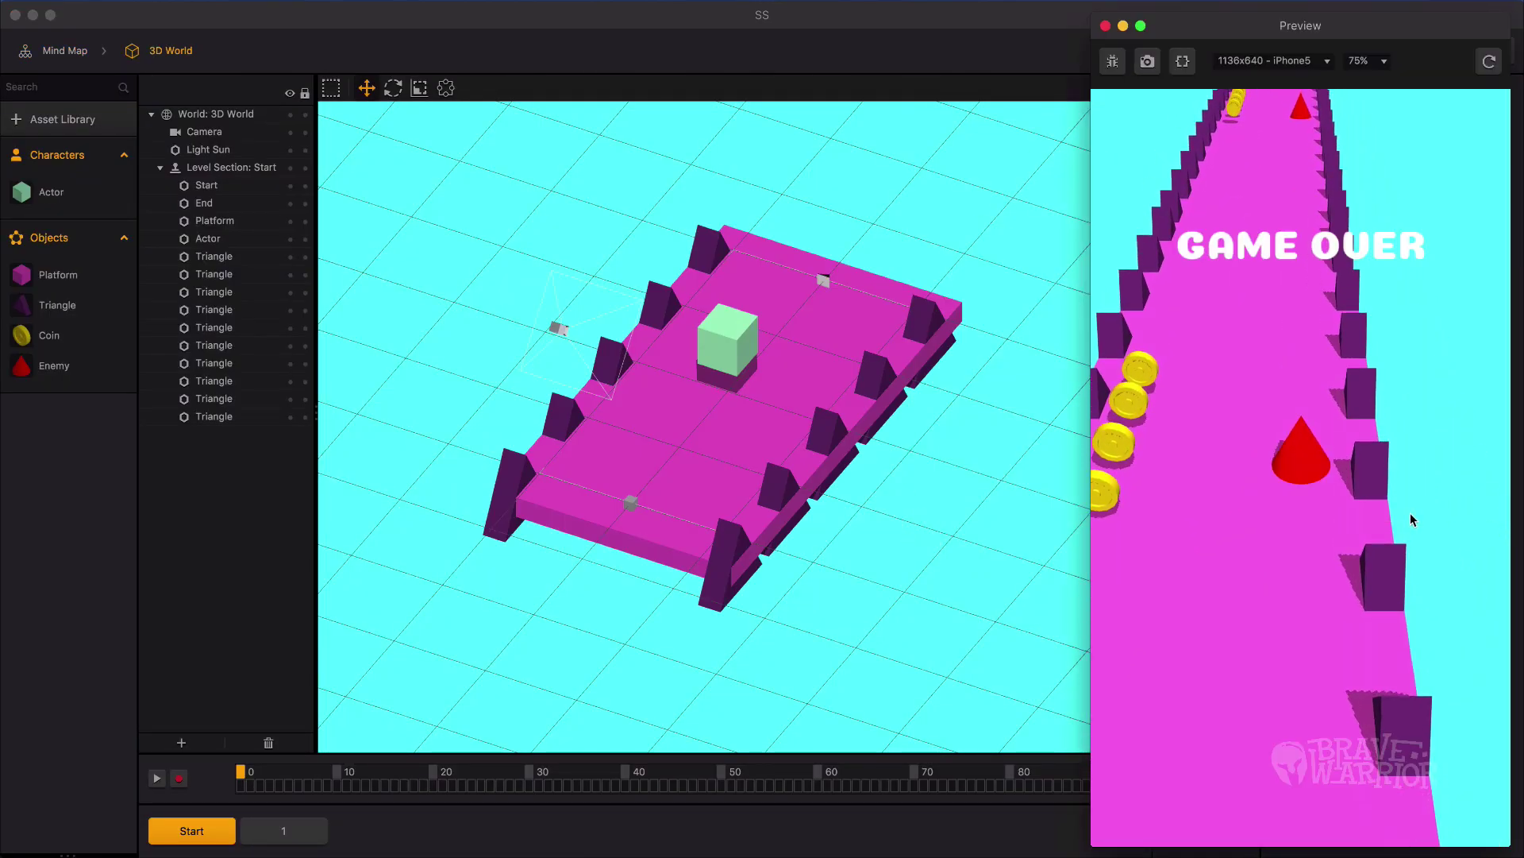
left_click(1105, 25)
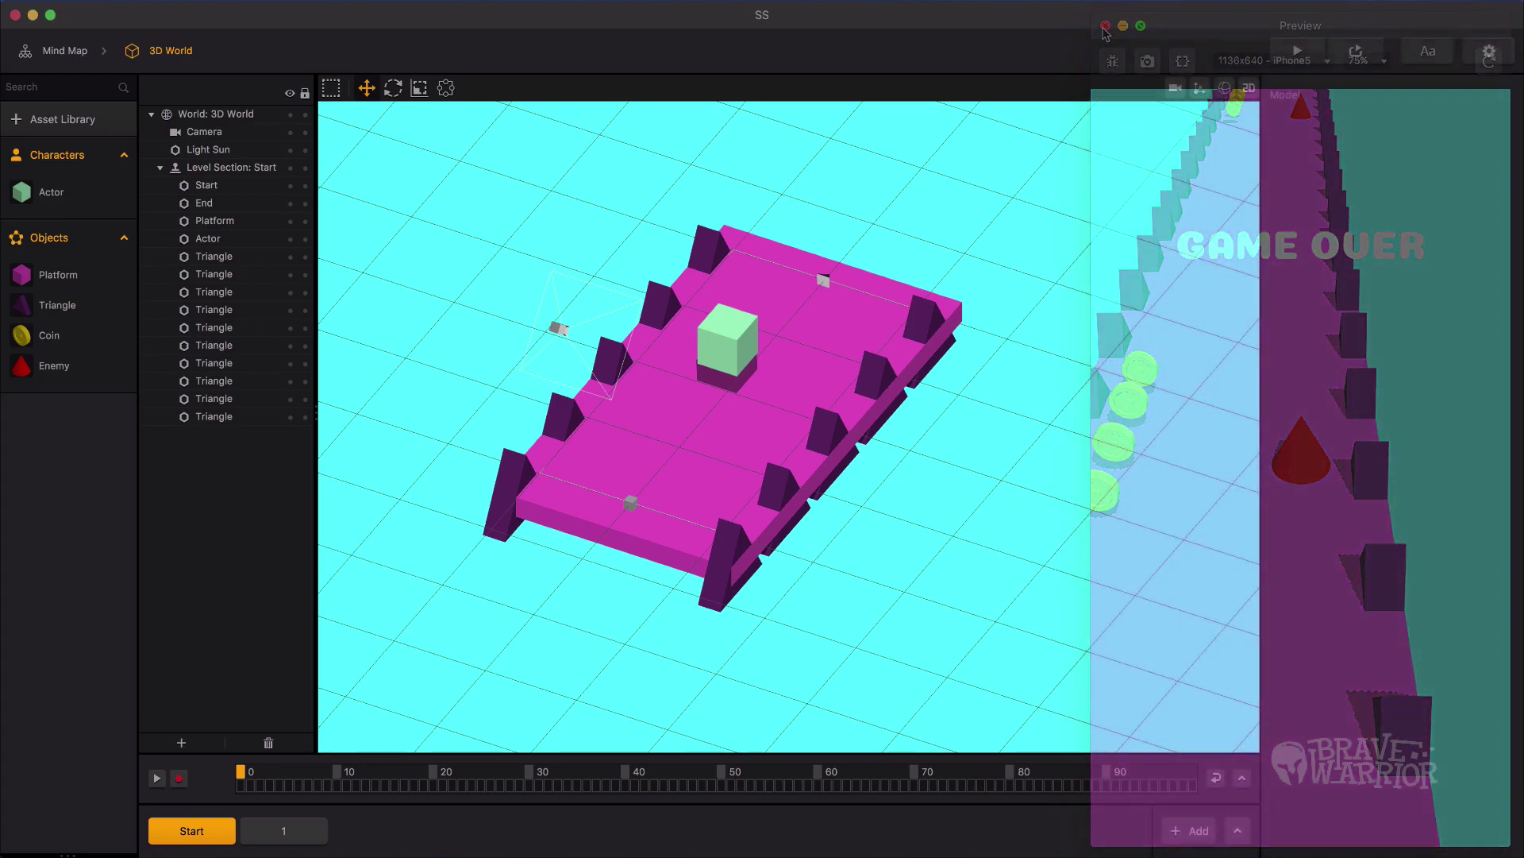
Step: Copy the SKExplosion node from the yellow pyramid Actor's node graph
left_click_drag(837, 539, 734, 461)
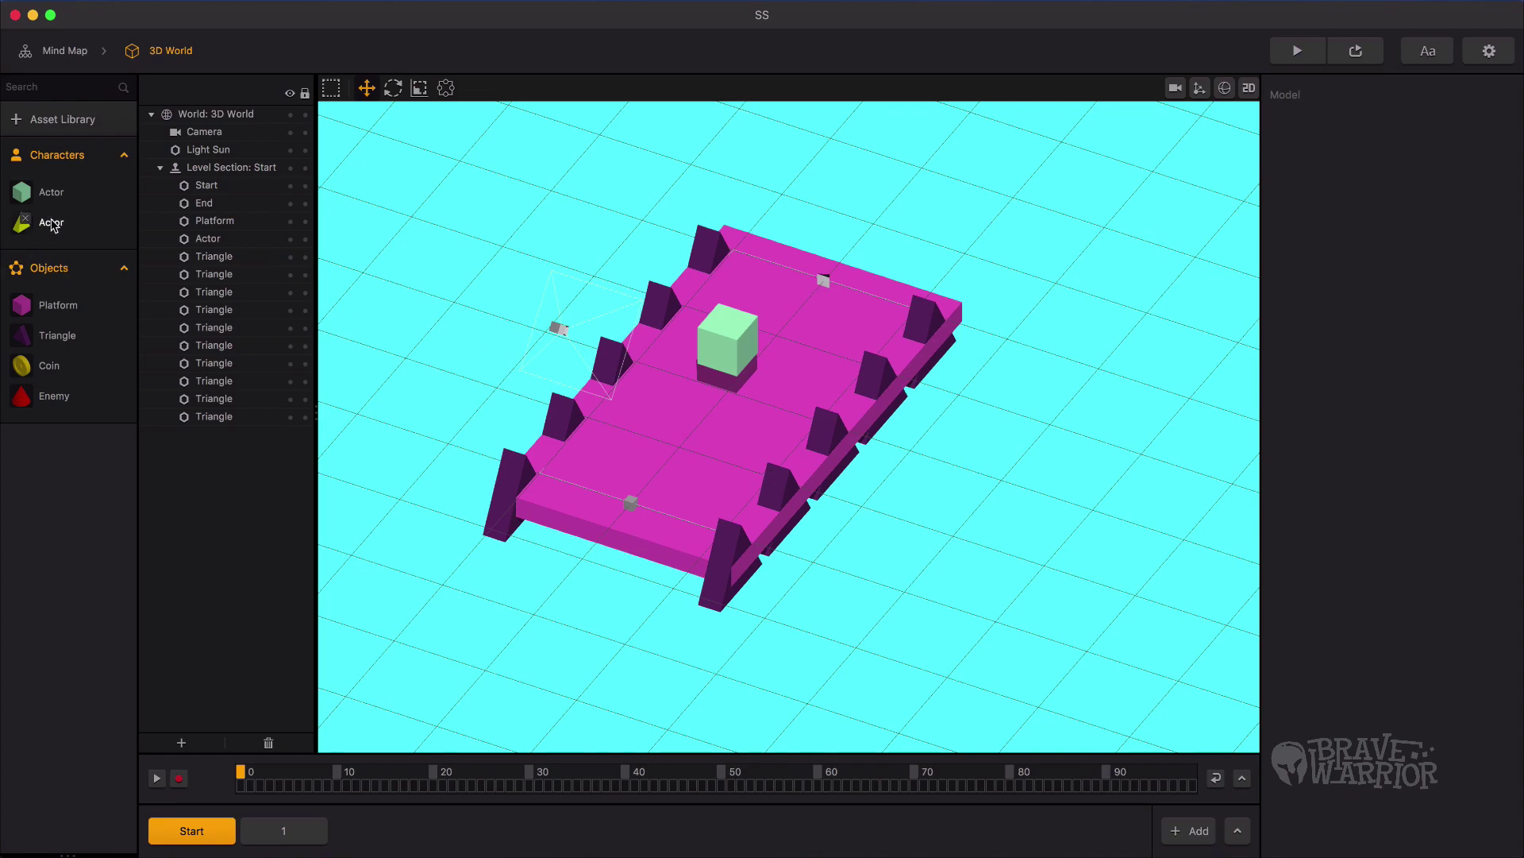
double_click(51, 223)
left_click(1047, 688)
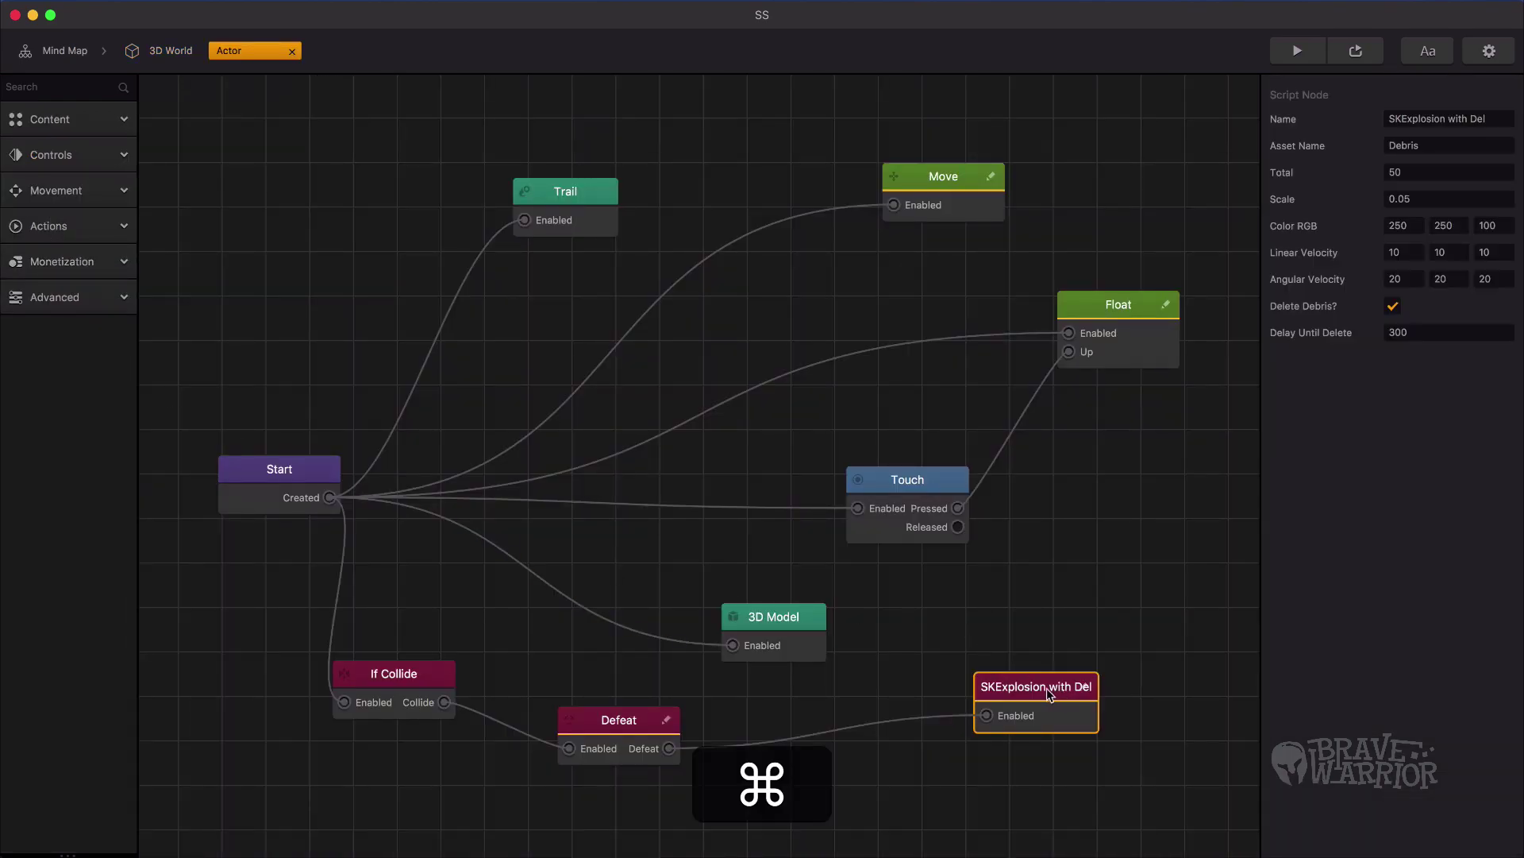
key("super+c")
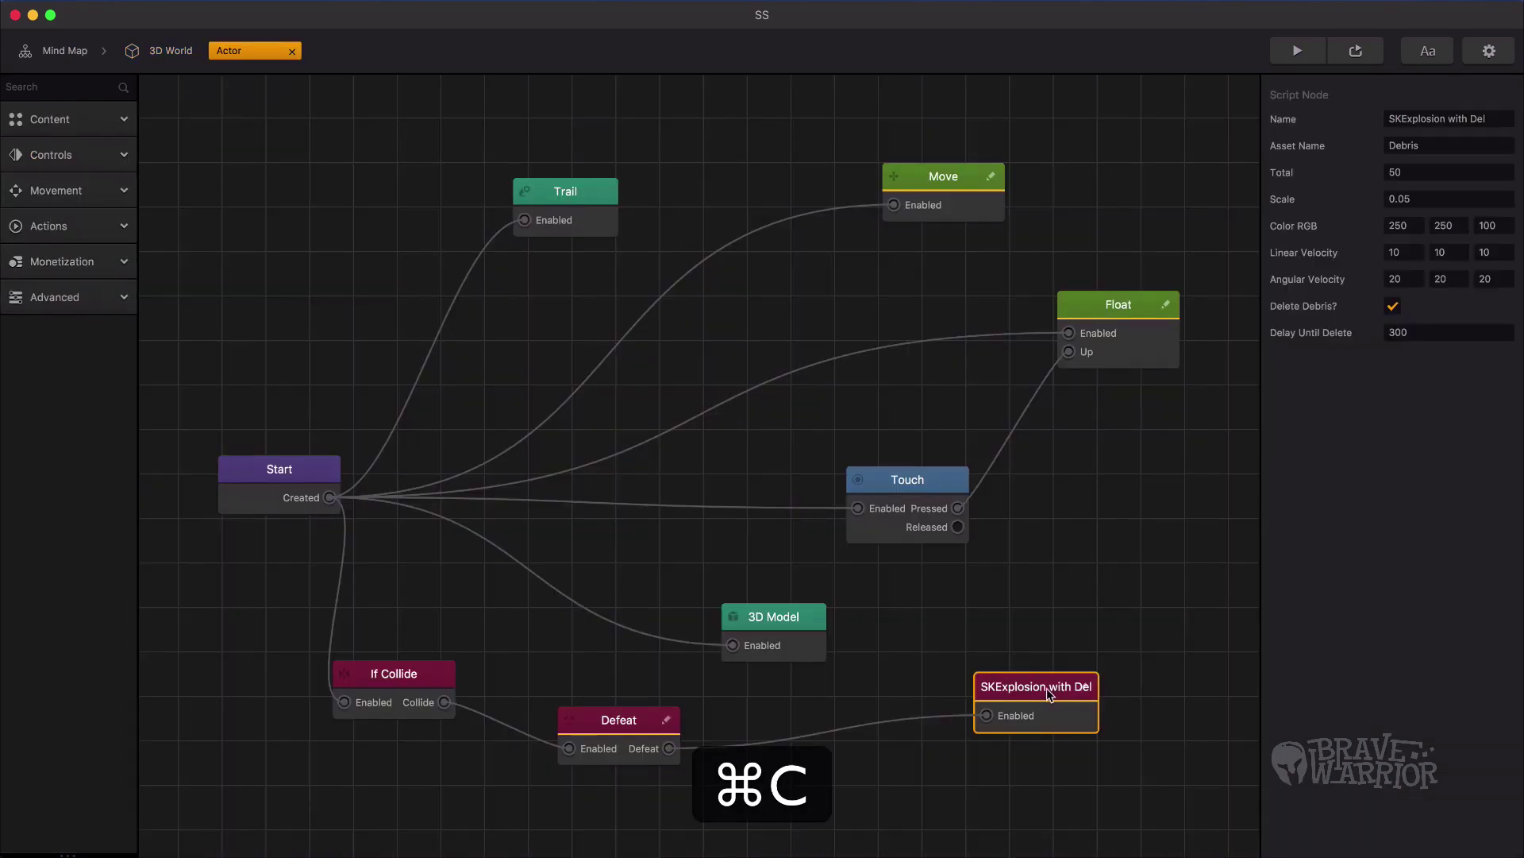
Step: Paste the SKExplosion node into the green cube Actor's graph below Gameover and connect Defeat's output to its Enabled input
left_click(168, 53)
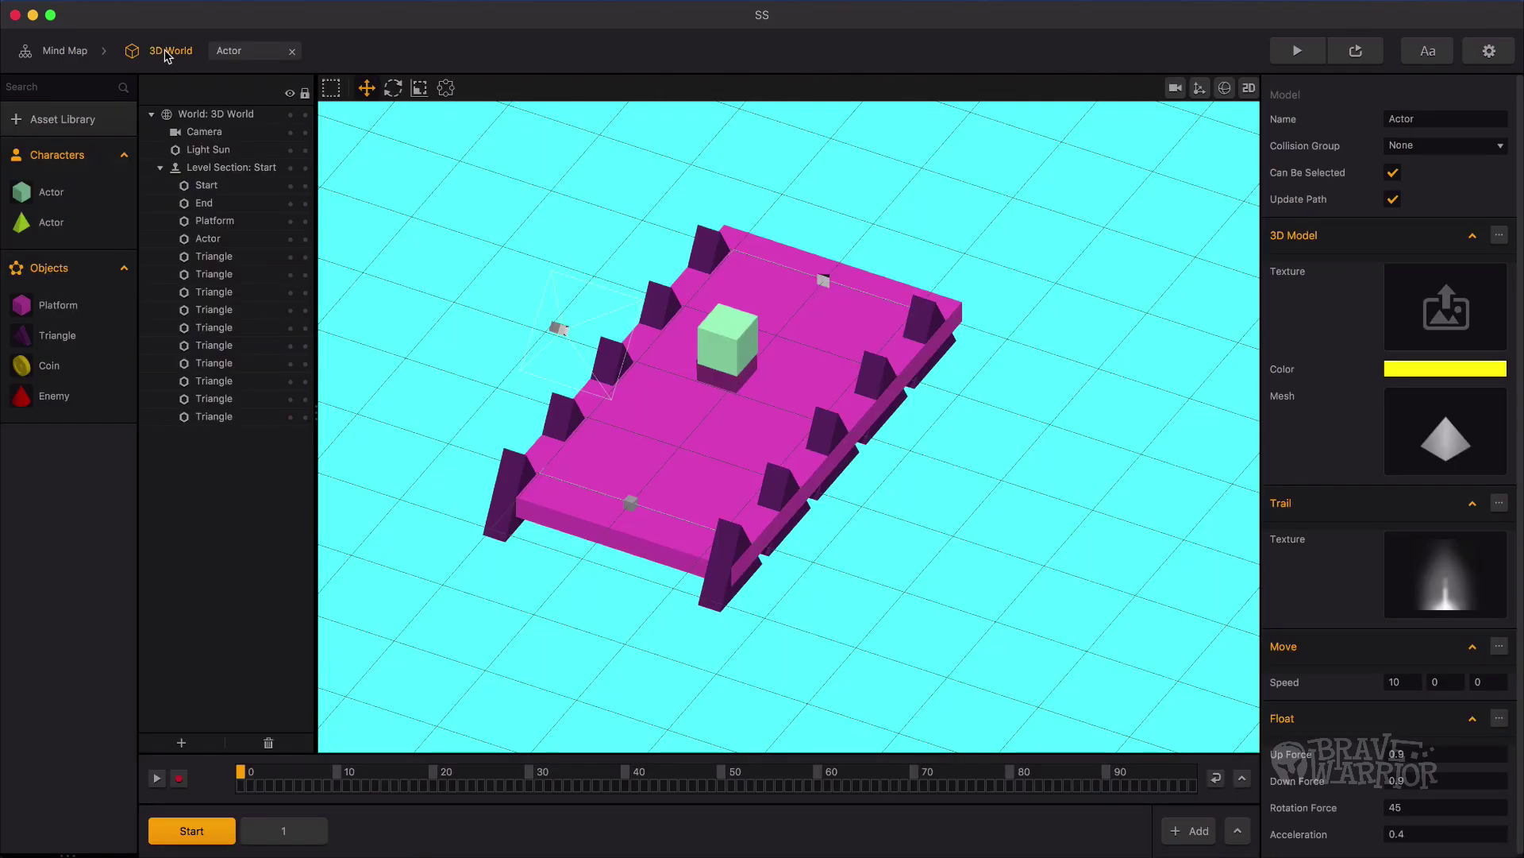
double_click(64, 199)
key("super+v")
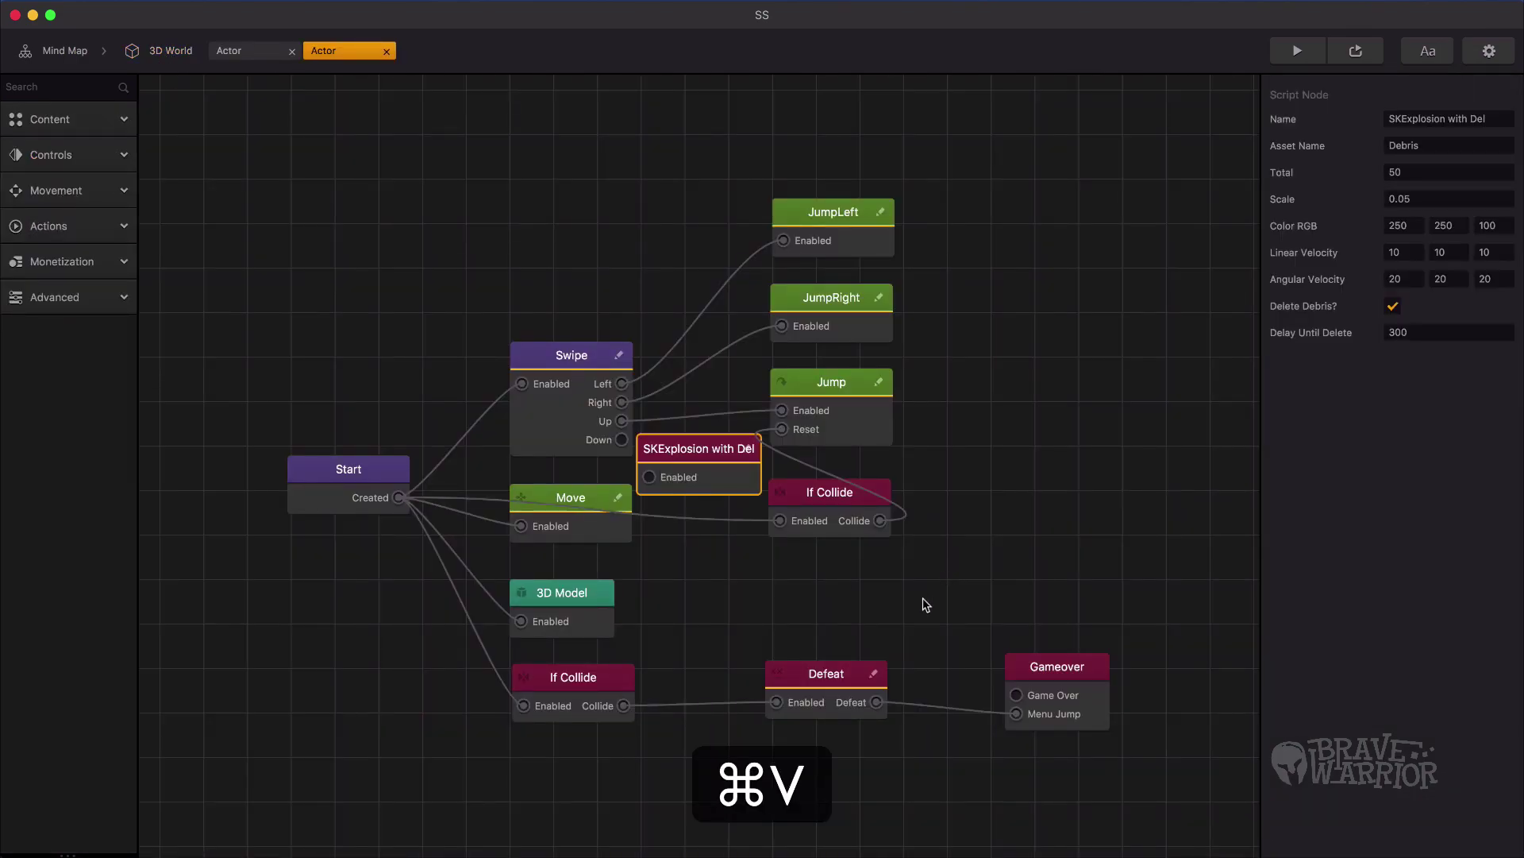
key("space")
left_click_drag(786, 528, 626, 307)
left_click_drag(589, 257, 918, 601)
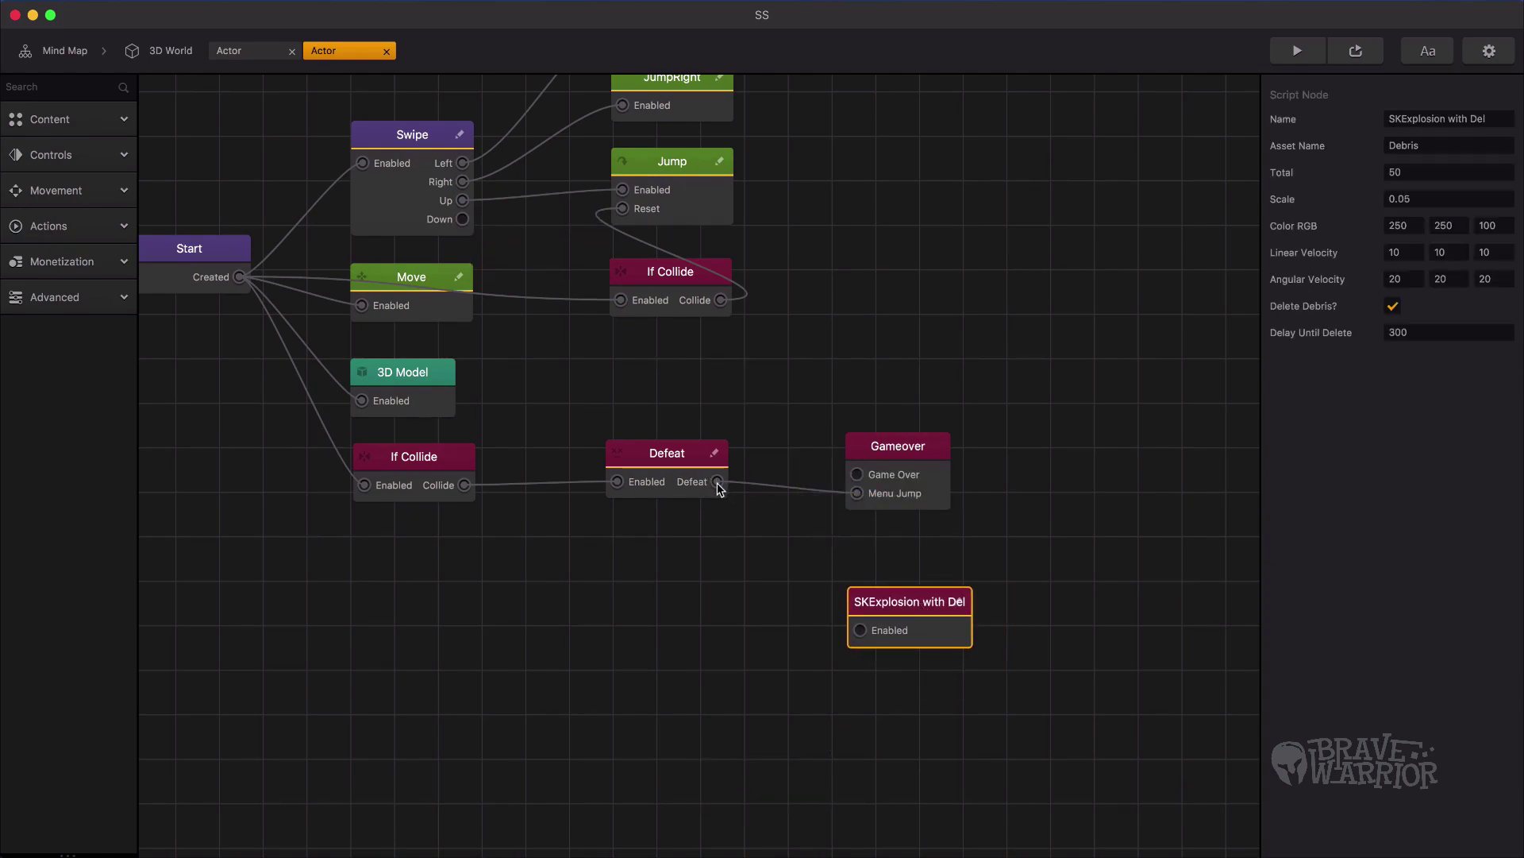
left_click_drag(718, 482, 859, 631)
Step: Add a Cube shape from the Asset Library to Objects and name it Debris, copied from the SKExplosion node's Asset Name
left_click(895, 610)
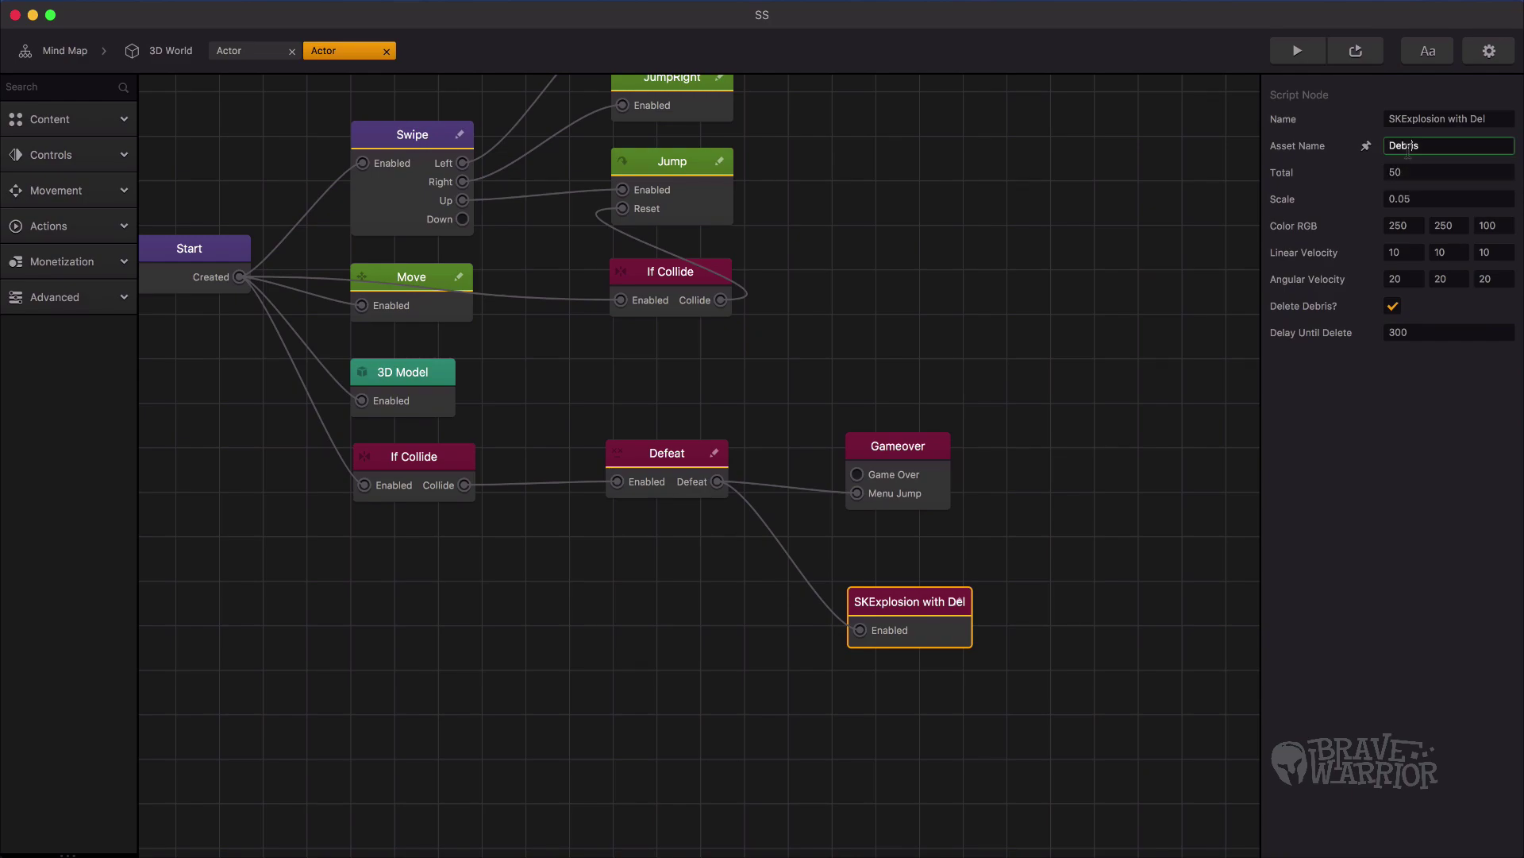
key("super+c")
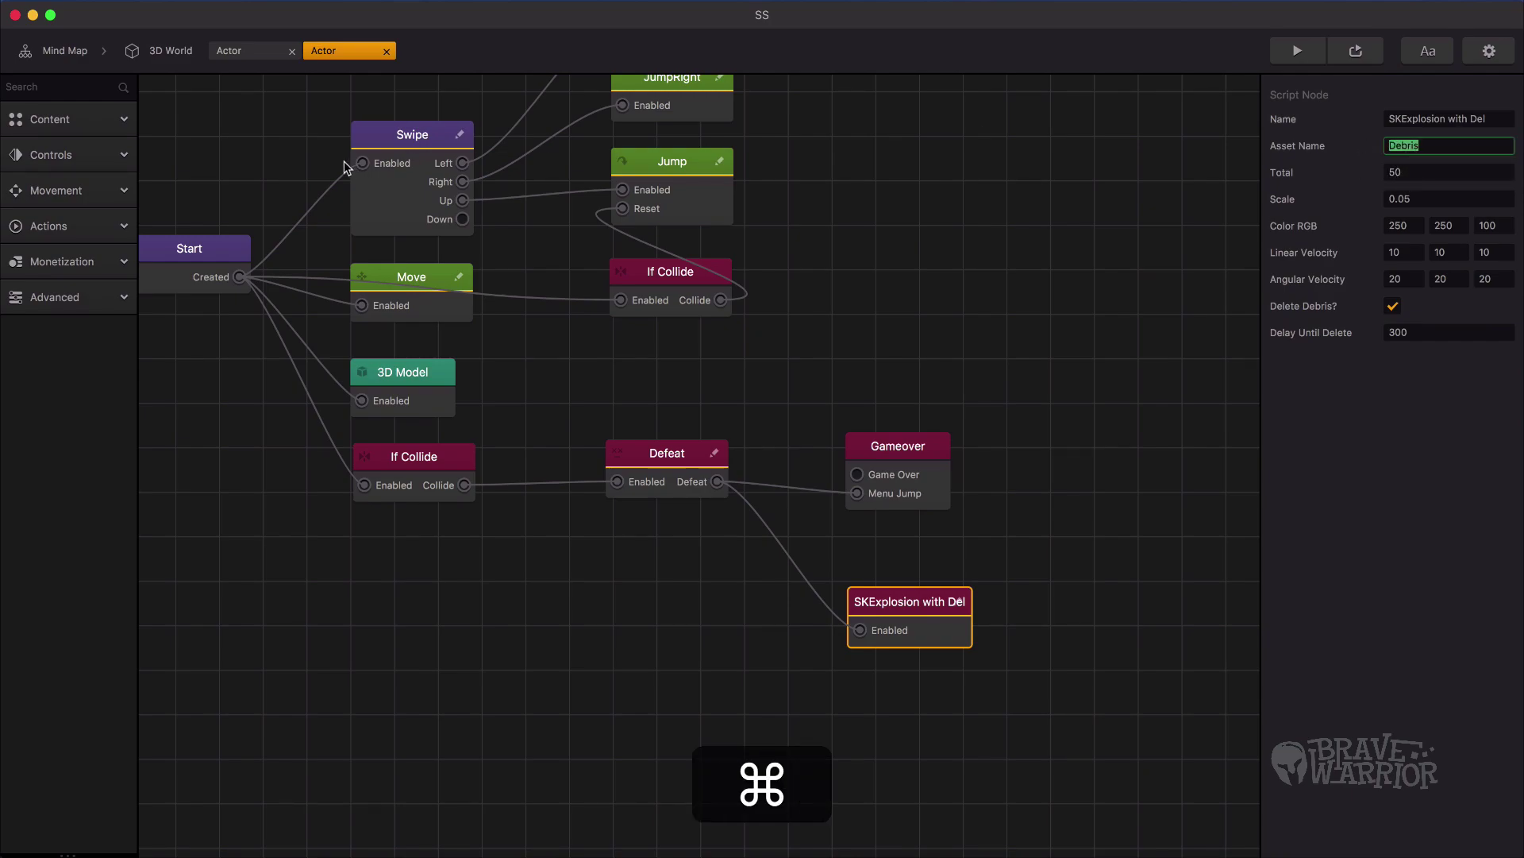
left_click(176, 55)
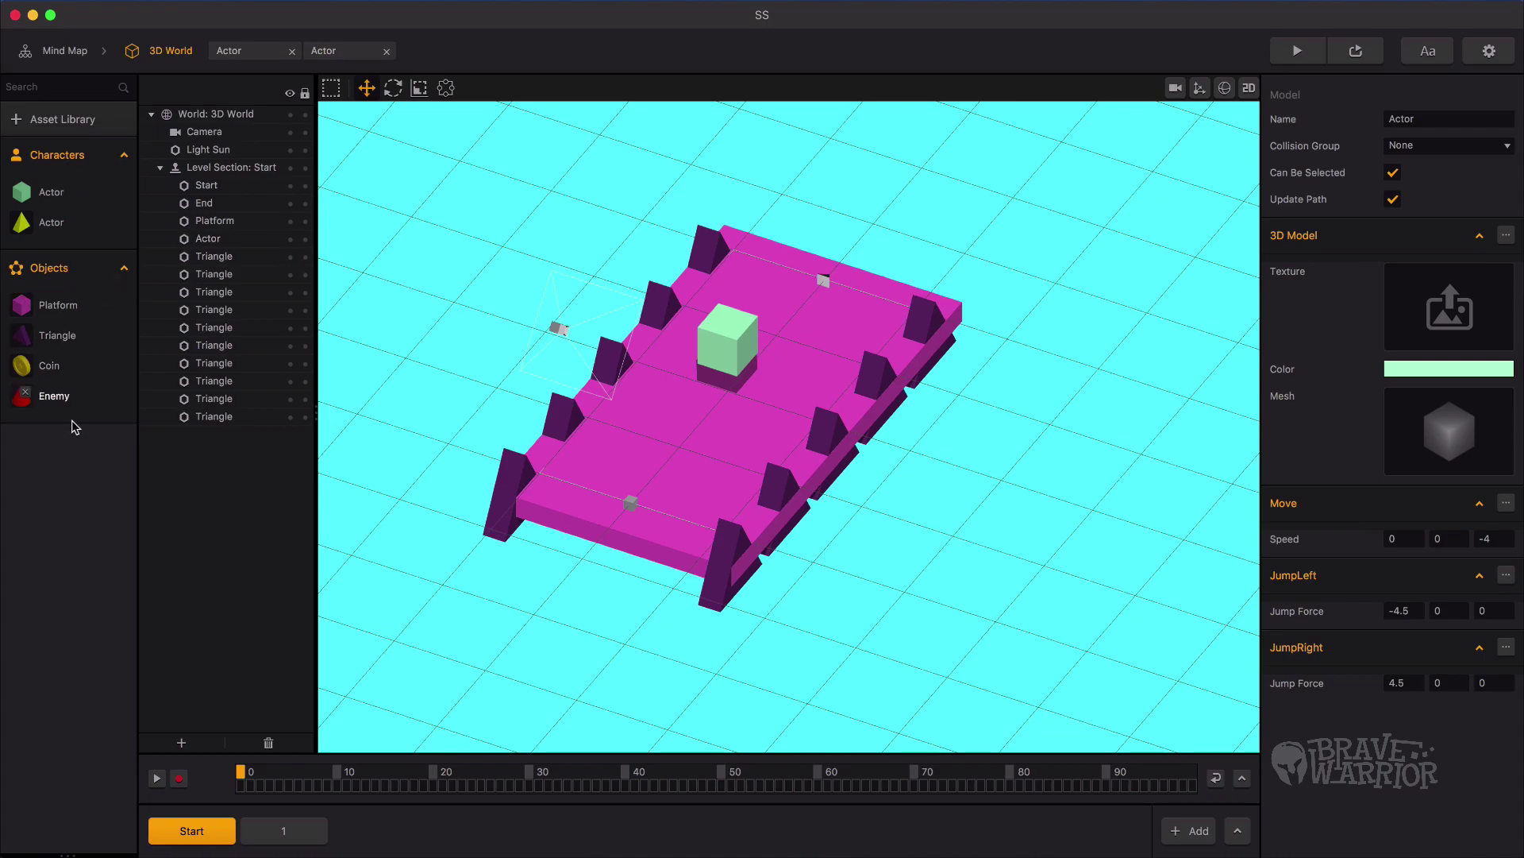
left_click(80, 121)
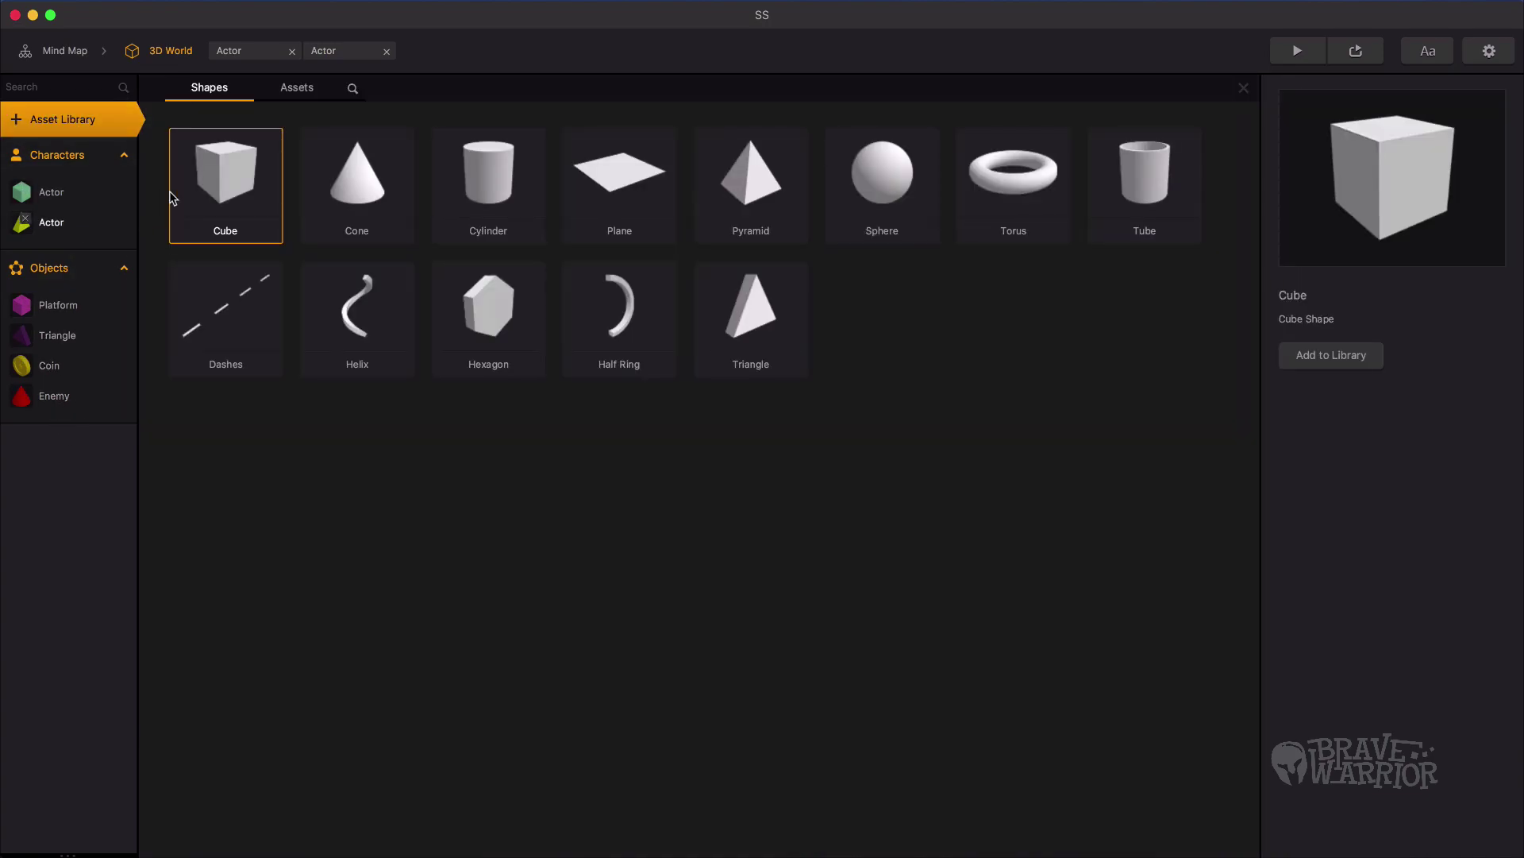
double_click(221, 182)
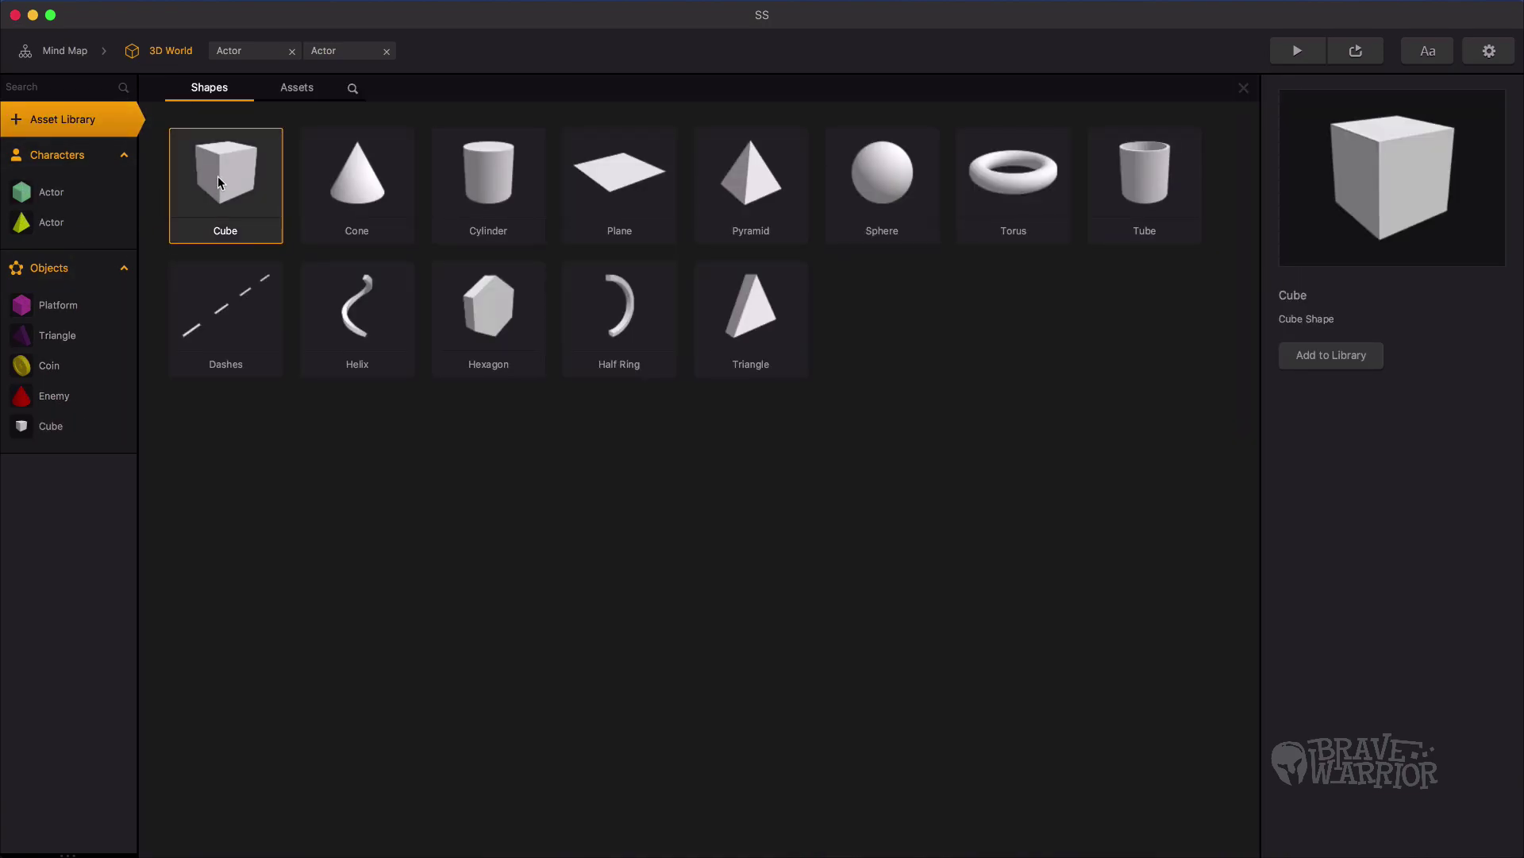
left_click(44, 119)
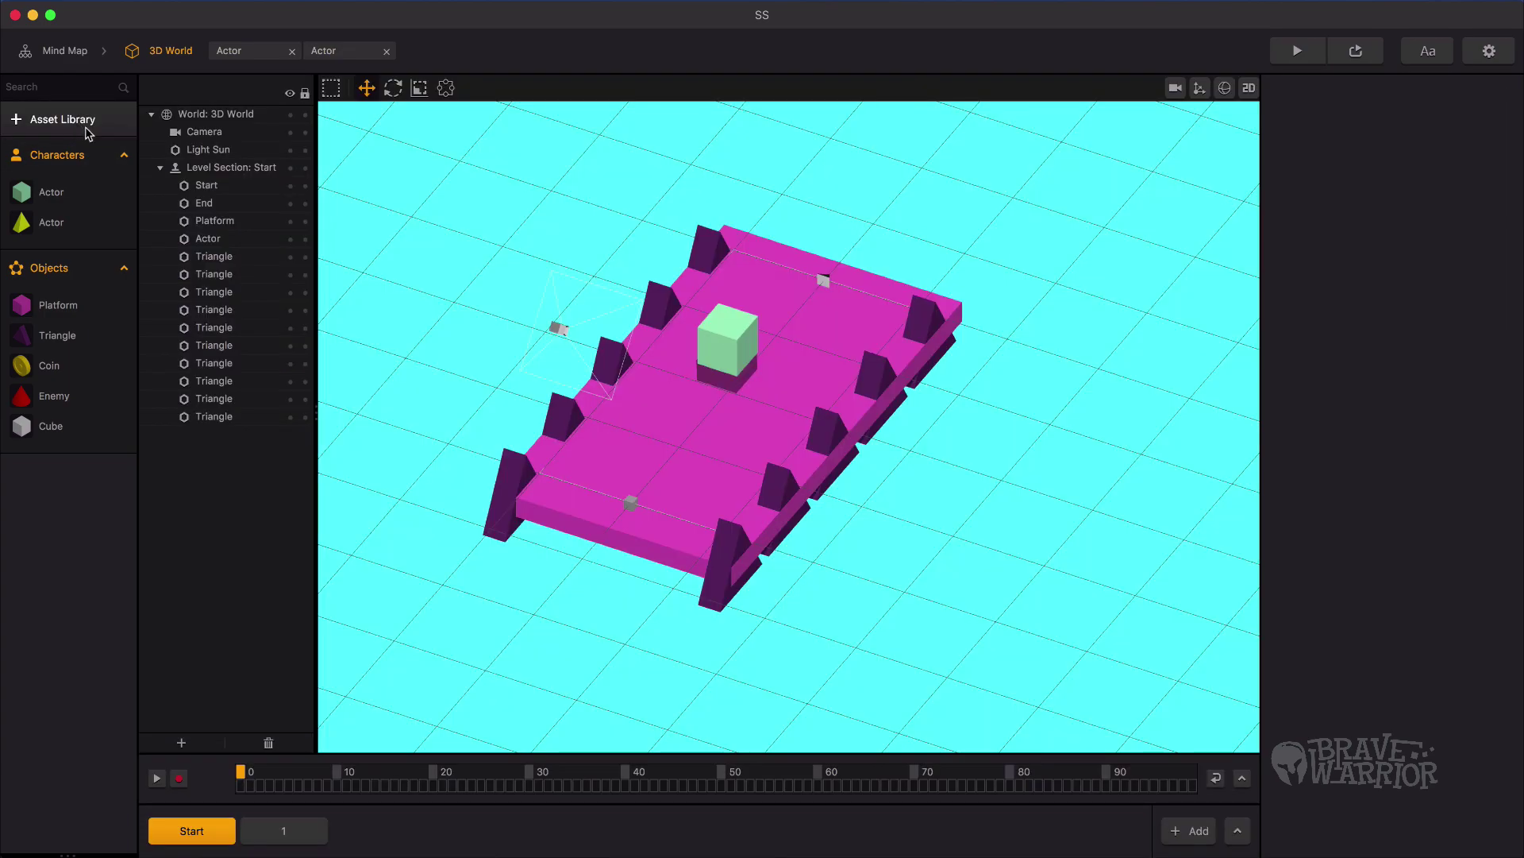
left_click(52, 429)
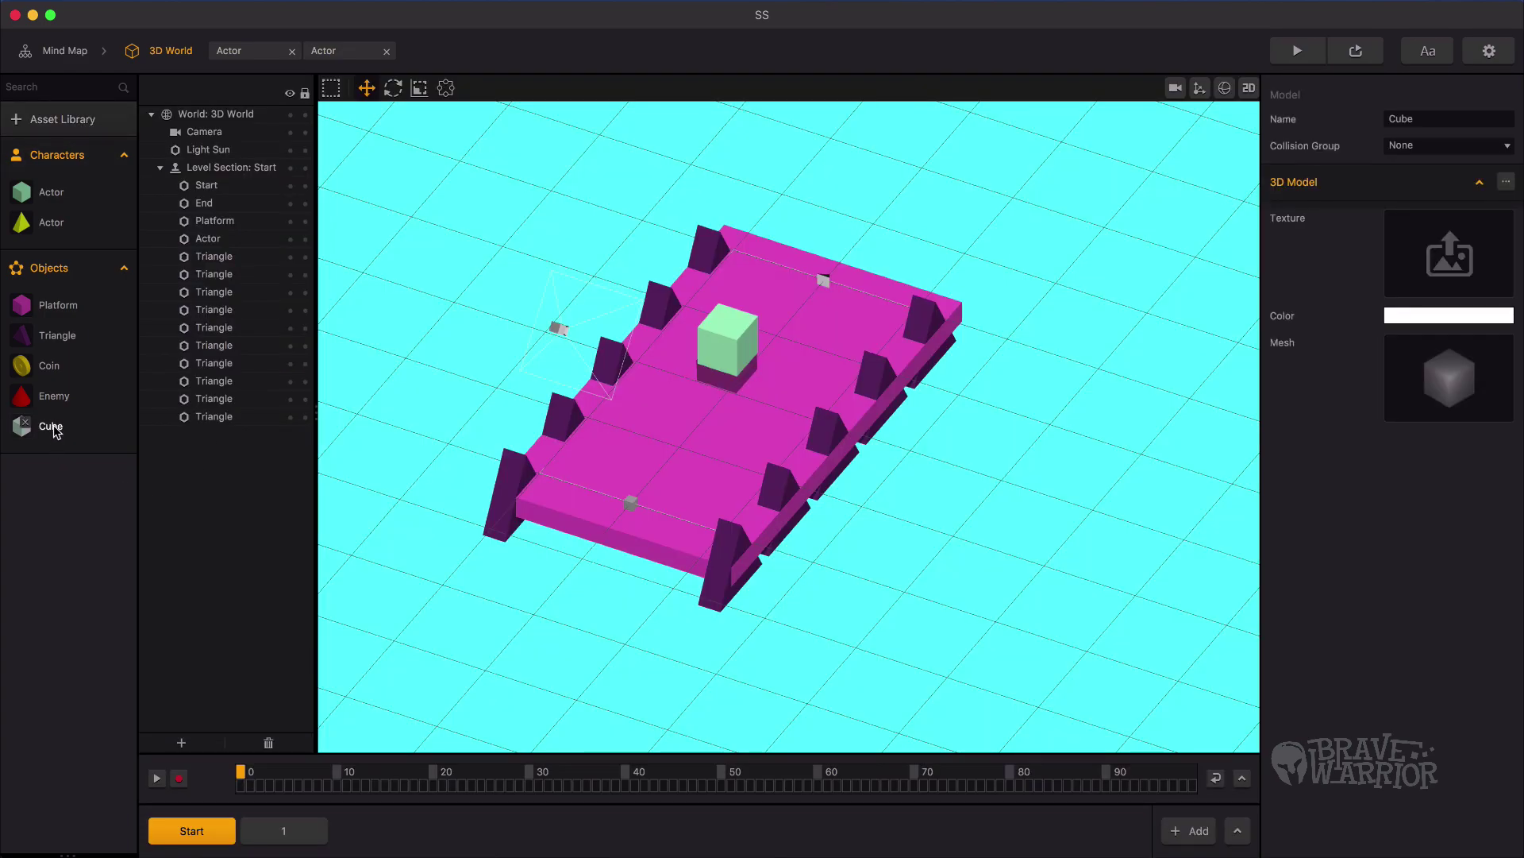
left_click(1344, 121)
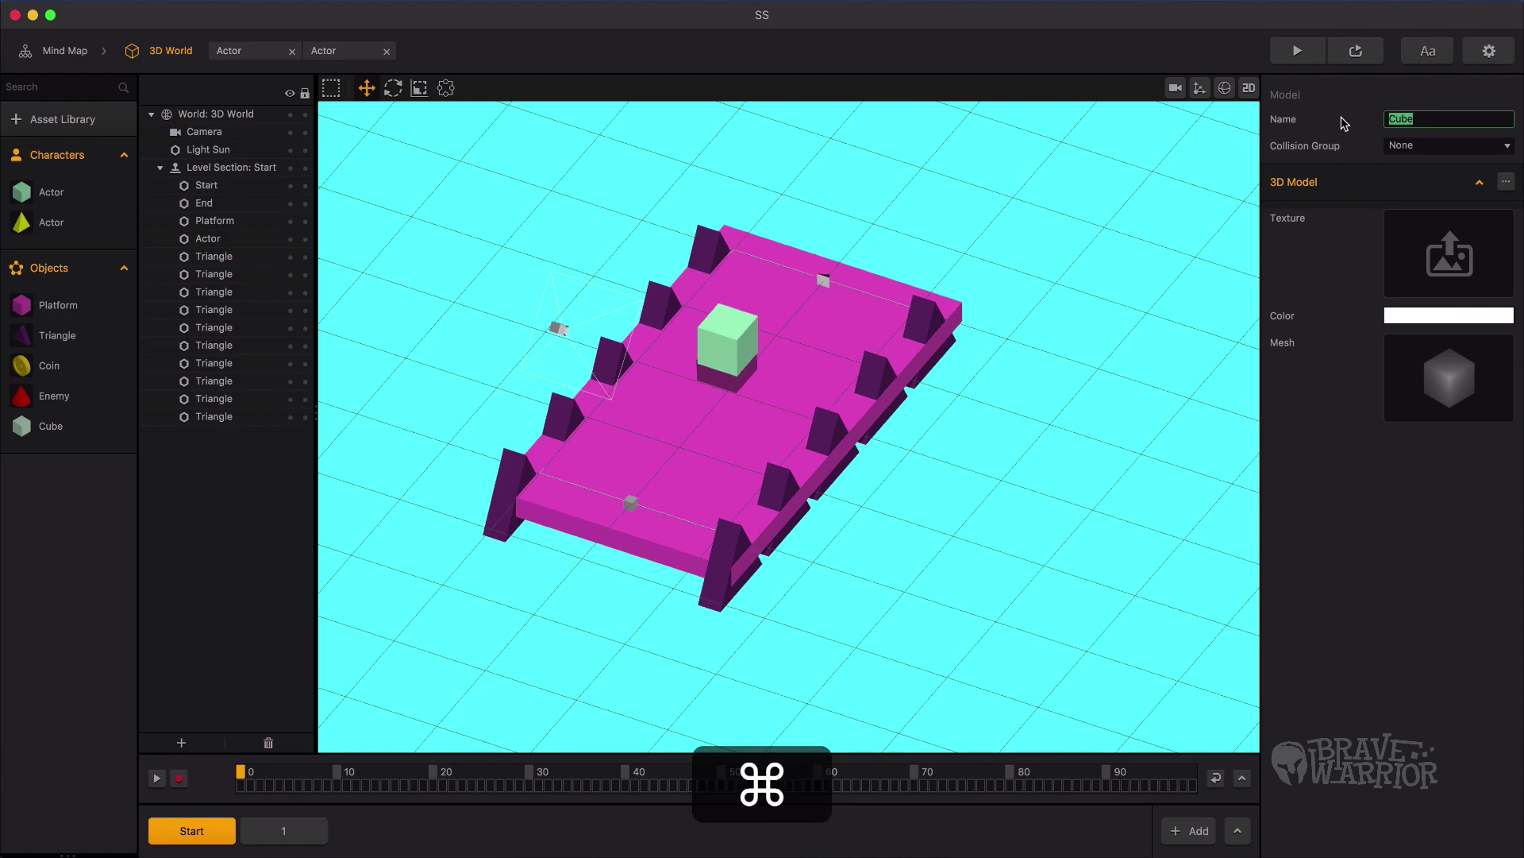
key("super+v")
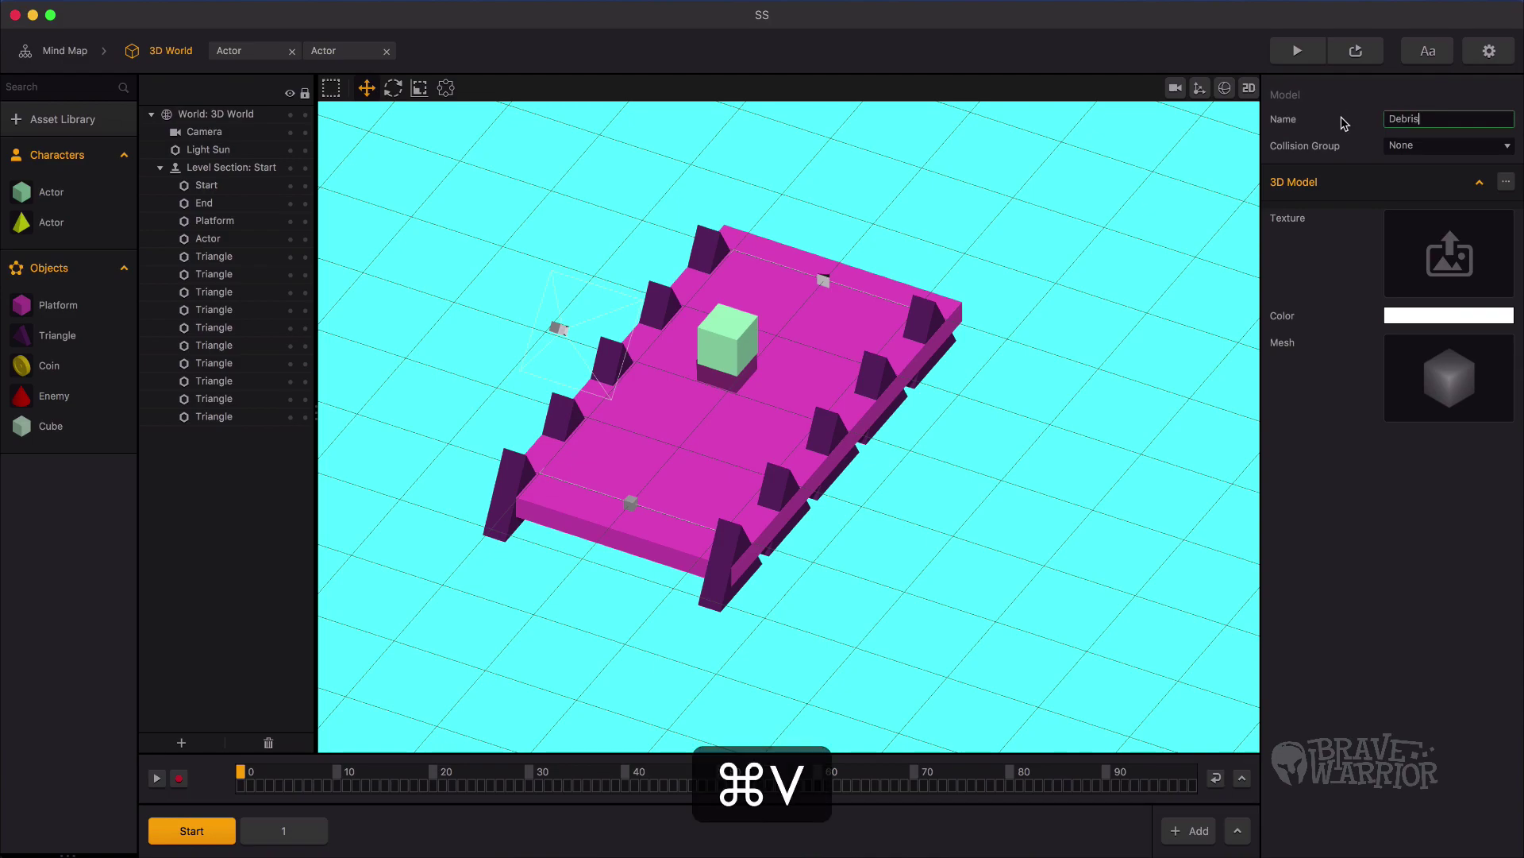
Step: Enable physics on the Start node in the Debris object's node graph
double_click(52, 429)
left_click(481, 618)
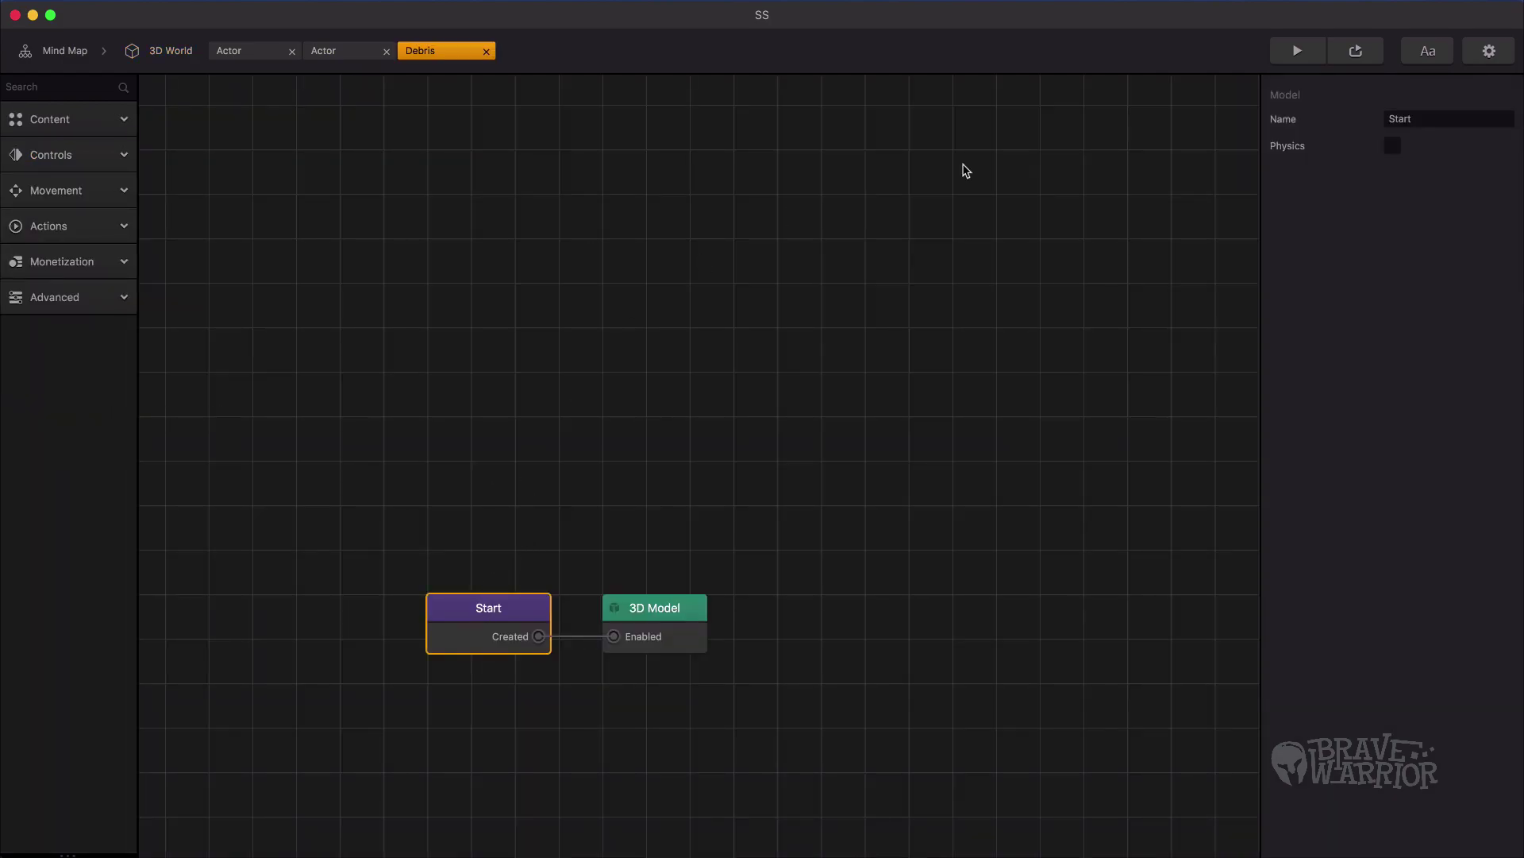
left_click(1394, 149)
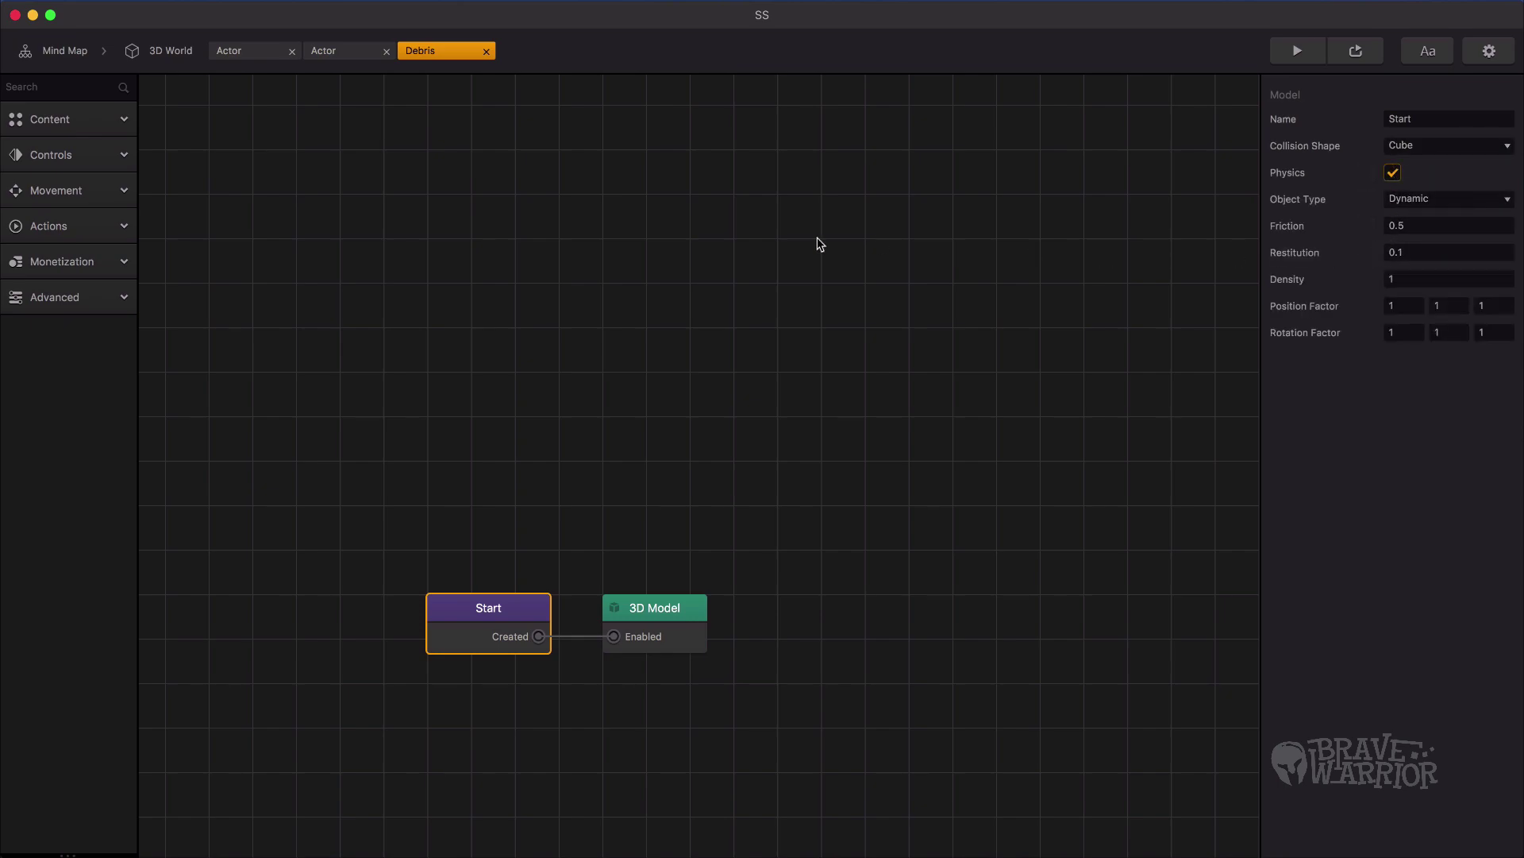
Step: Return to the 3D World and preview the game to check the explosion when the Actor hits an Enemy
left_click(170, 50)
left_click(1297, 50)
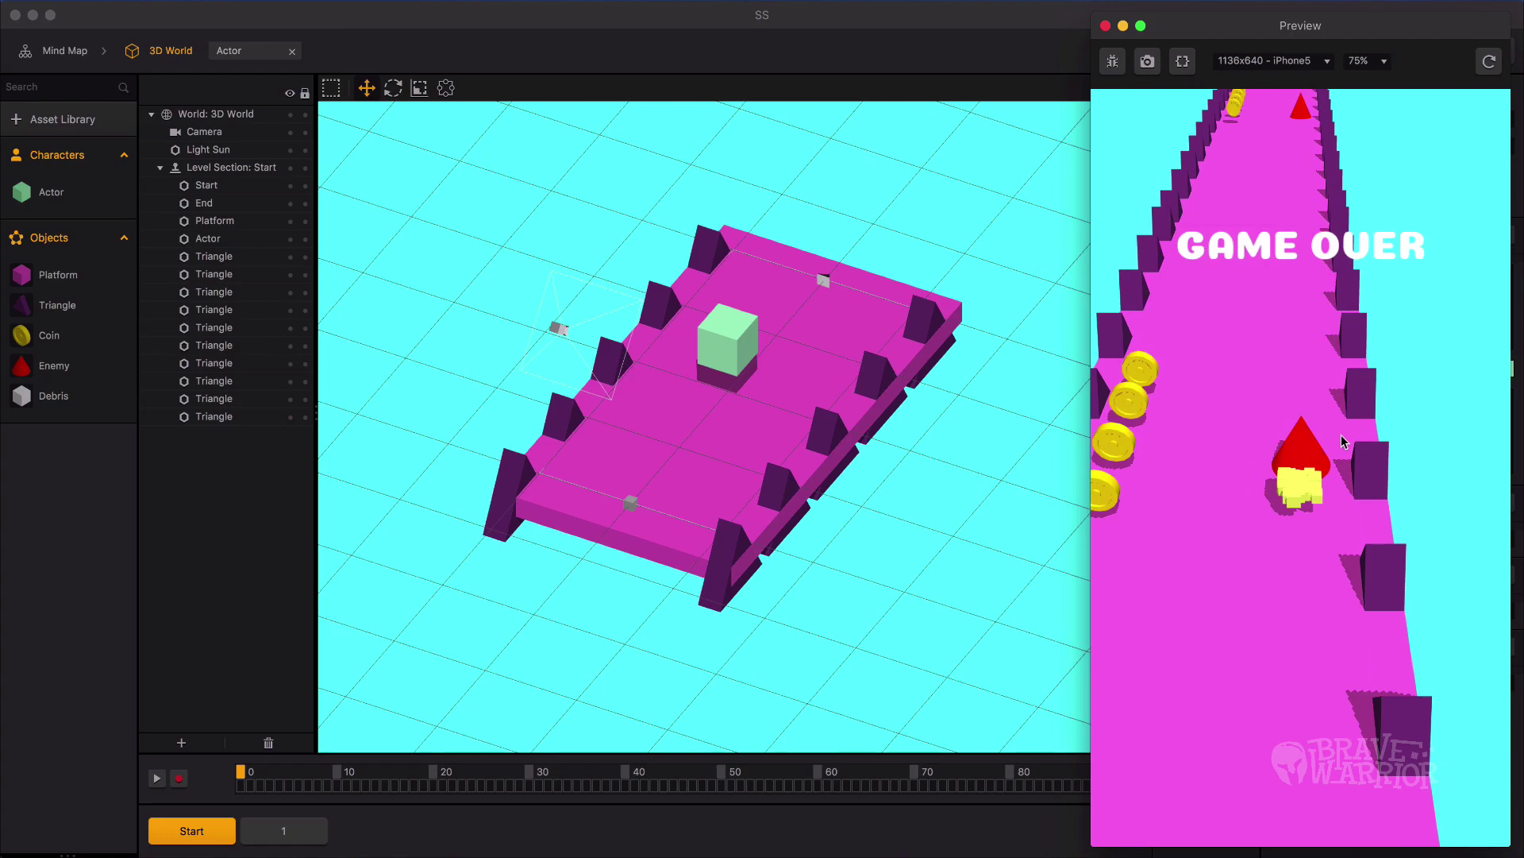
left_click(1106, 26)
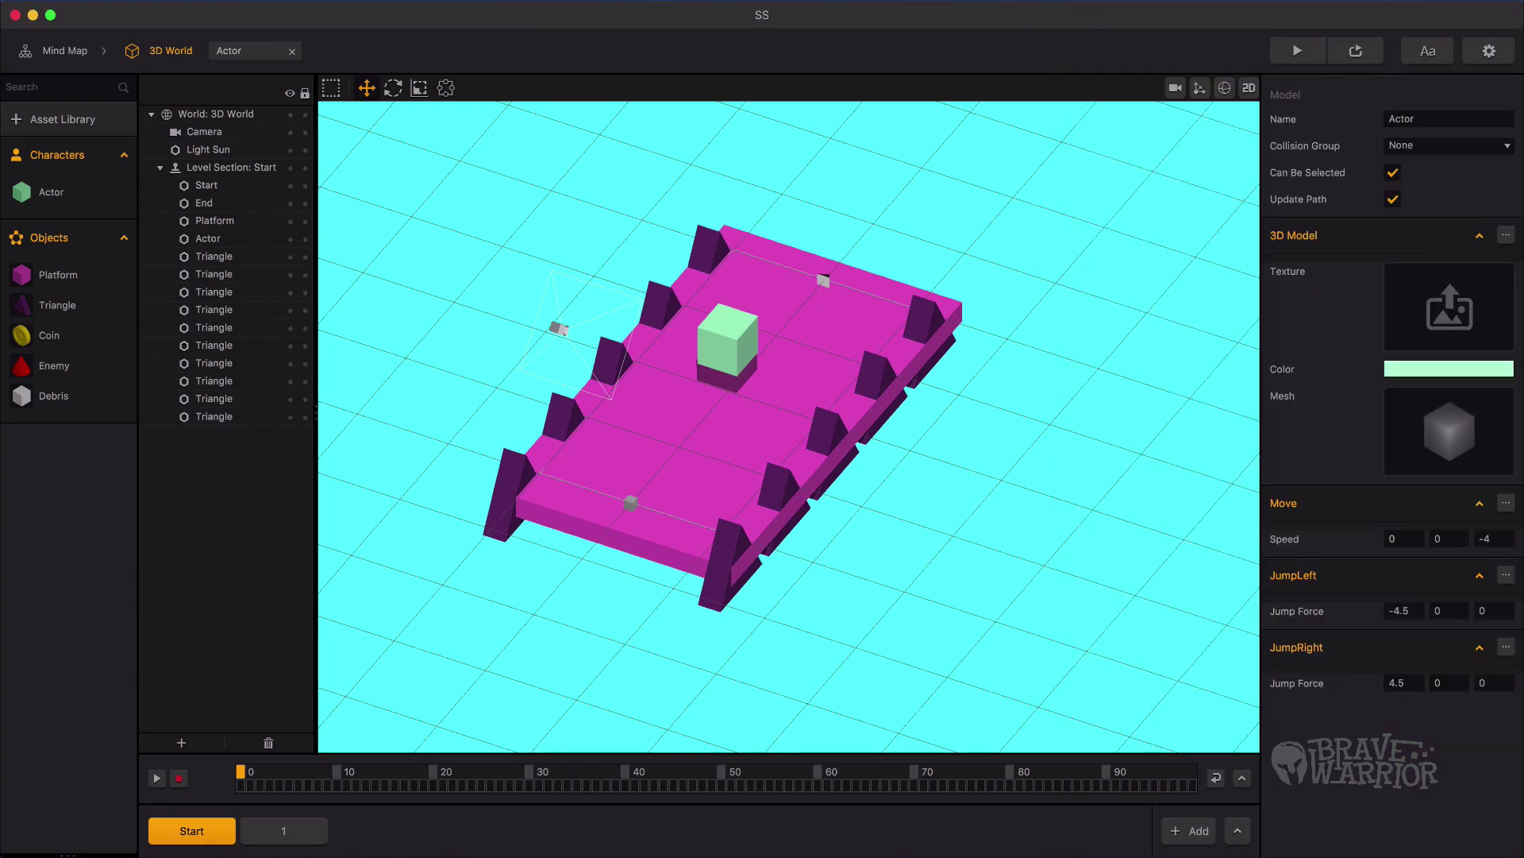
Step: Add a Delay node from the Advanced group below Defeat in the Actor's graph
double_click(50, 193)
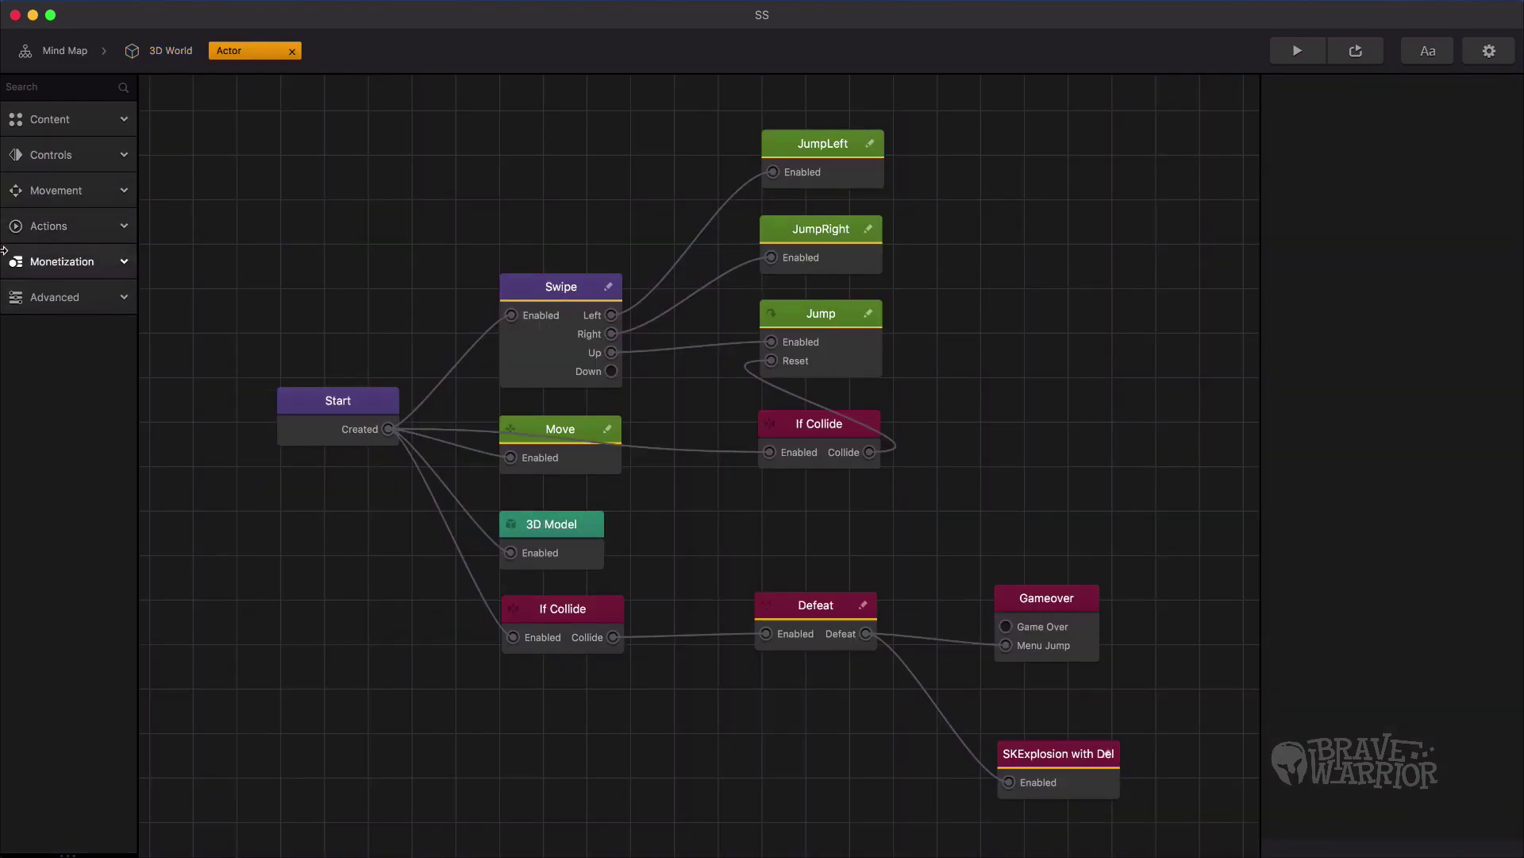
left_click(72, 299)
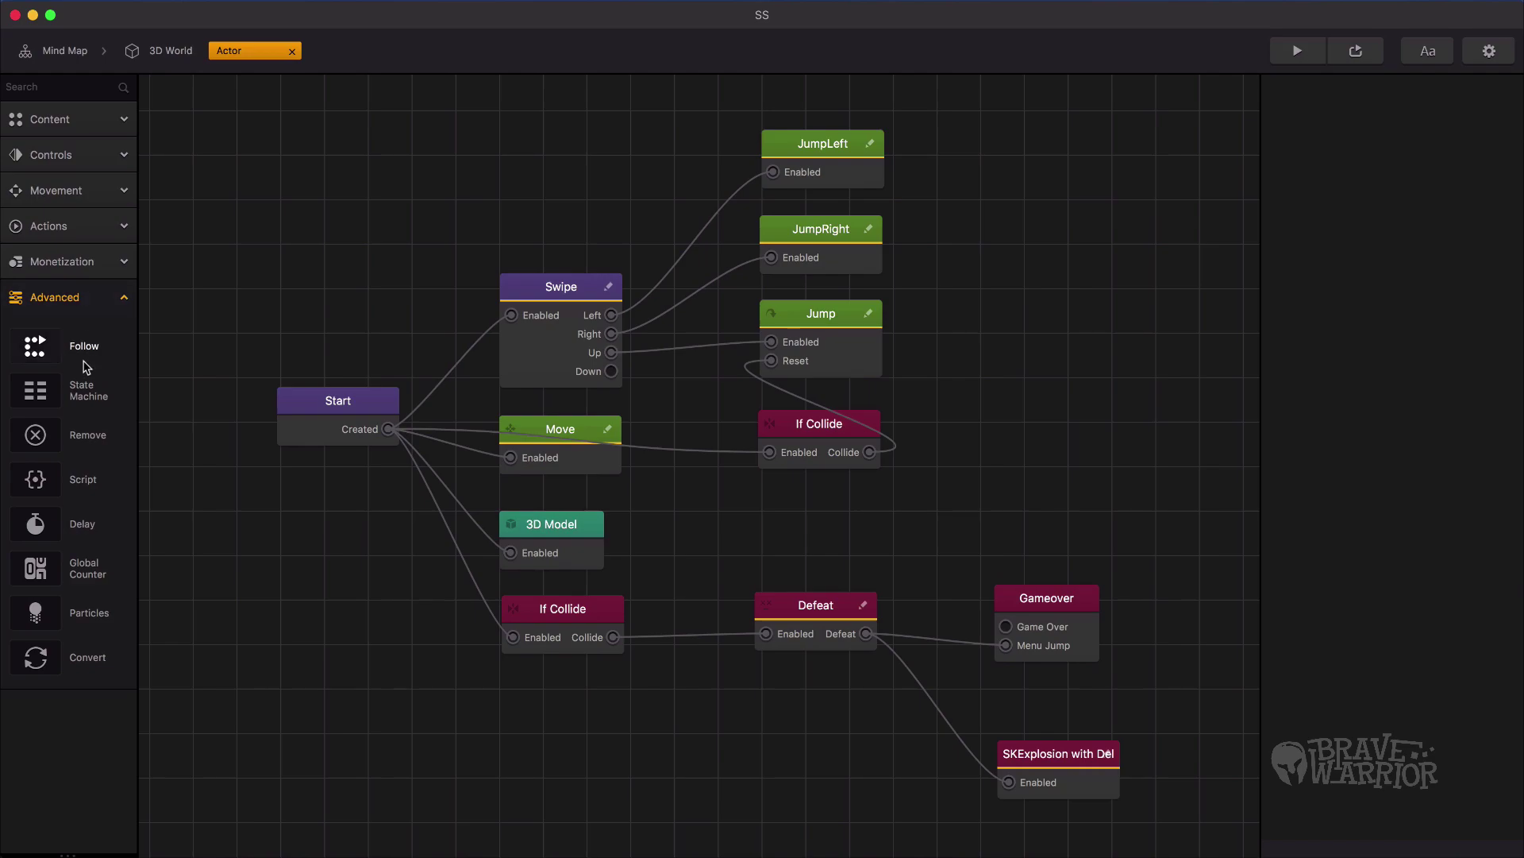
left_click_drag(90, 530, 840, 737)
left_click(917, 658)
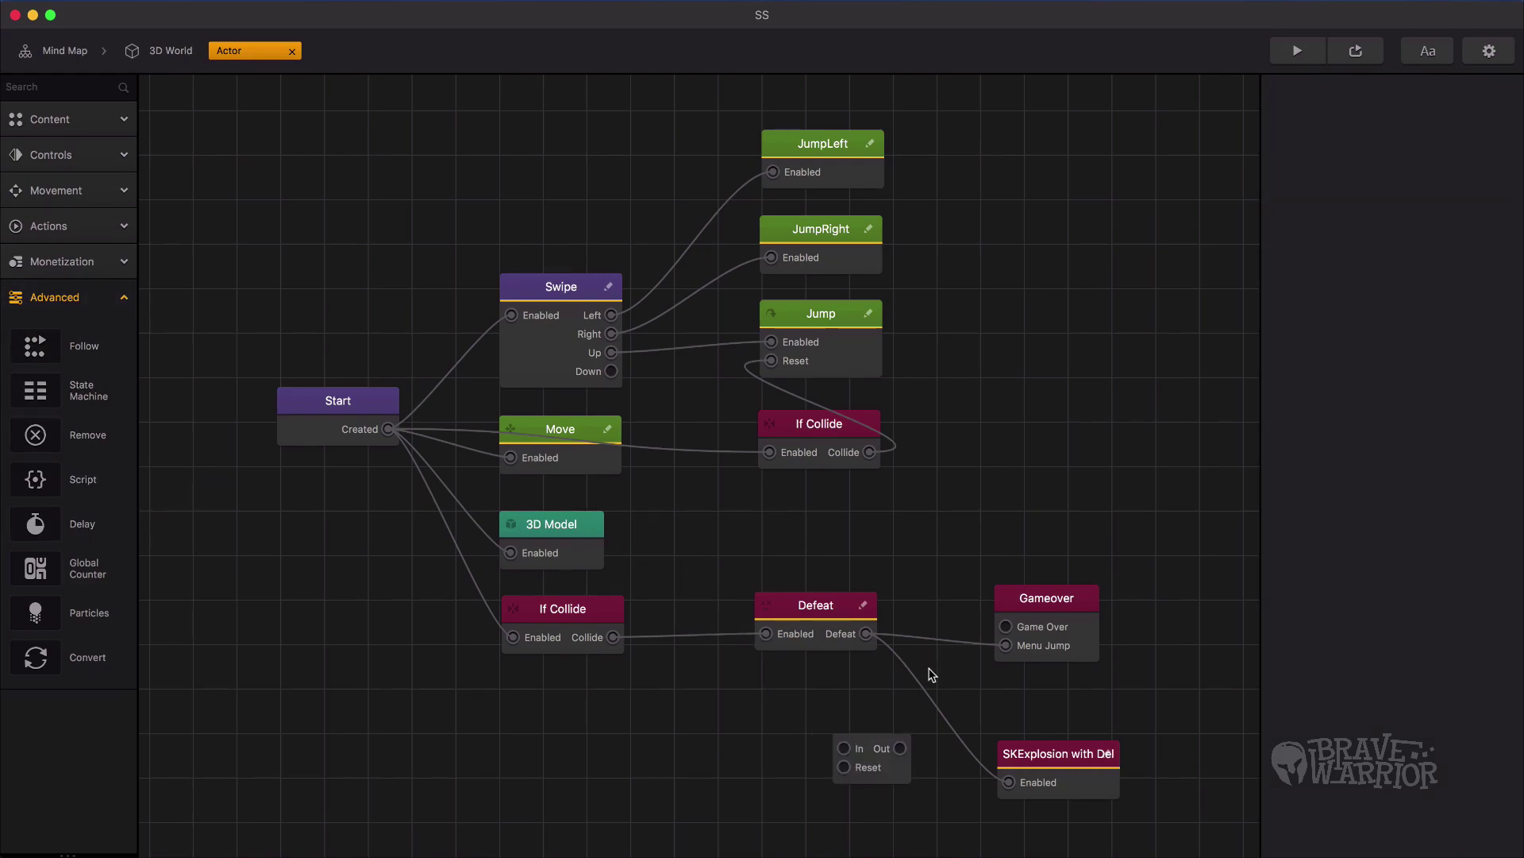
Step: Disconnect Defeat from Gameover and SKExplosion, stack those two nodes further away, and place the Delay node between them and Defeat
scroll(917, 657, "up", 5)
left_click_drag(705, 497, 753, 478)
left_click_drag(894, 447, 980, 404)
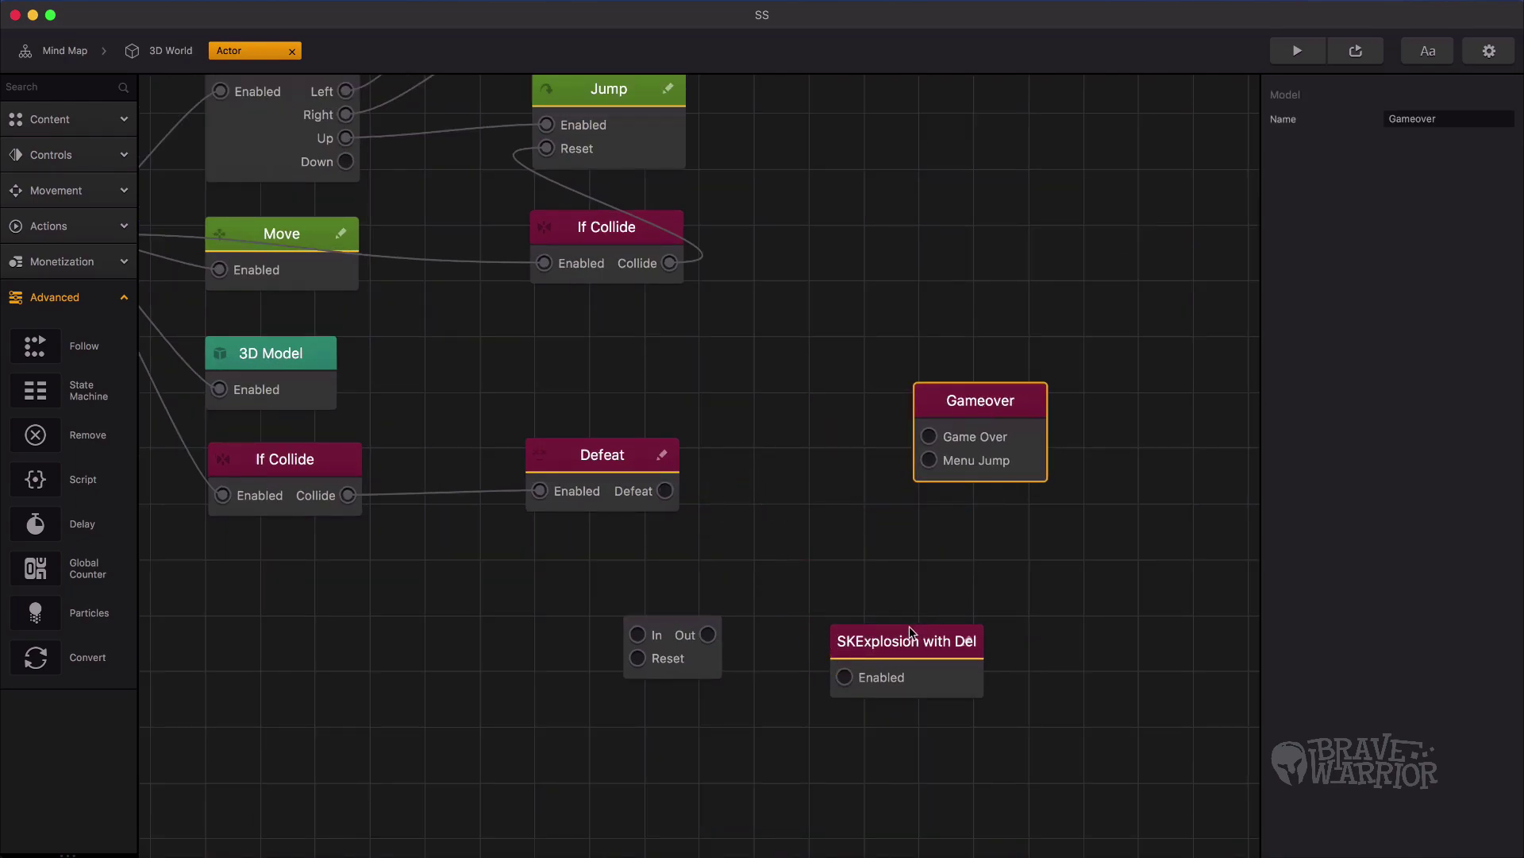
left_click_drag(906, 640, 991, 525)
left_click_drag(690, 647, 828, 513)
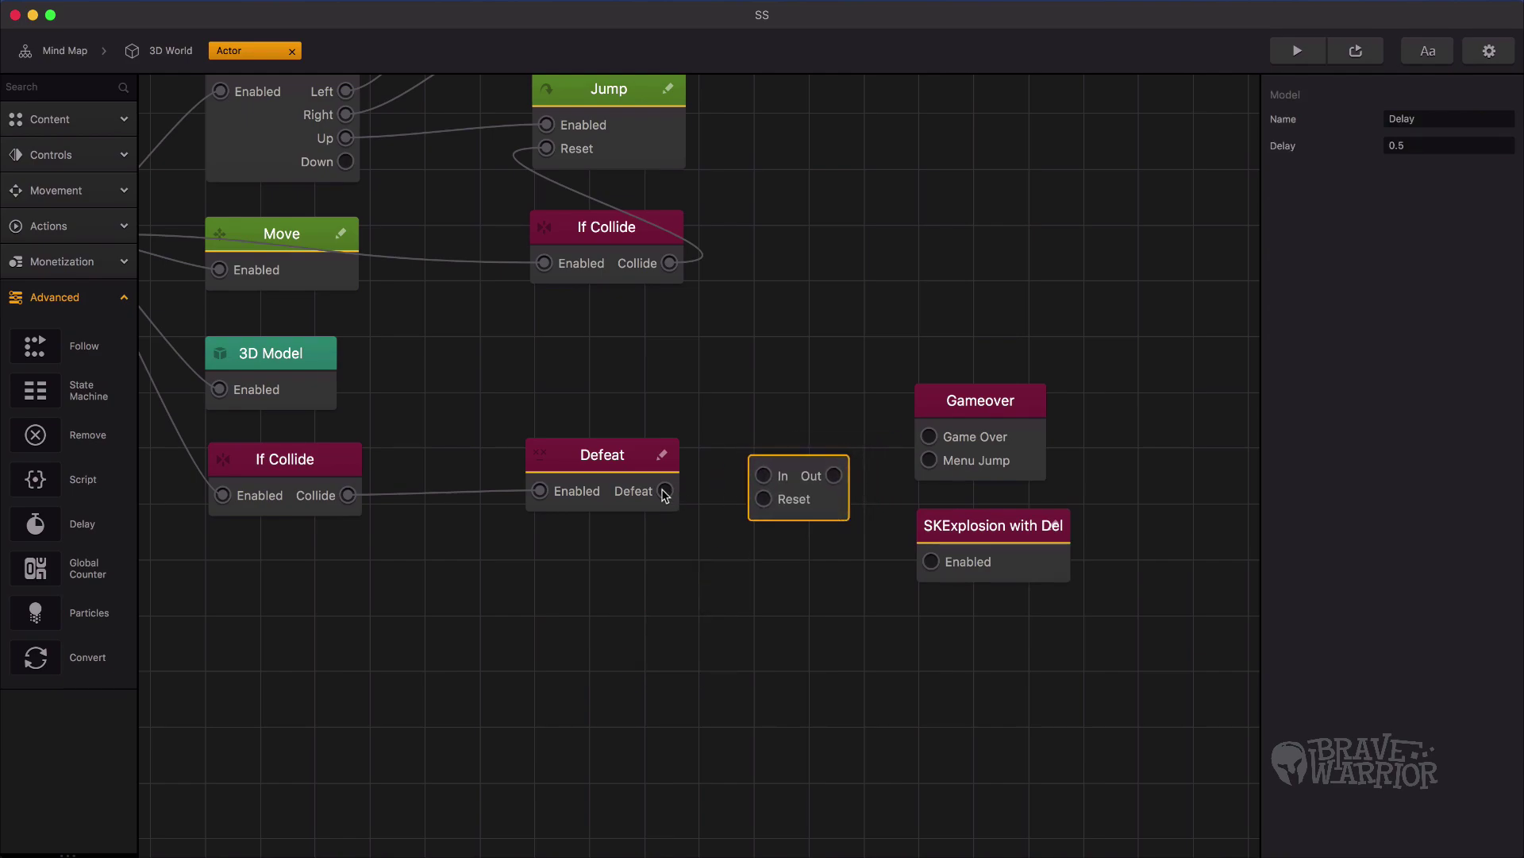
Step: Wire Defeat through the Delay node to Gameover's Menu Jump and directly to SKExplosion, and preview the game
left_click_drag(666, 492, 929, 460)
left_click_drag(834, 476, 889, 560)
left_click_drag(665, 492, 820, 565)
left_click(1296, 51)
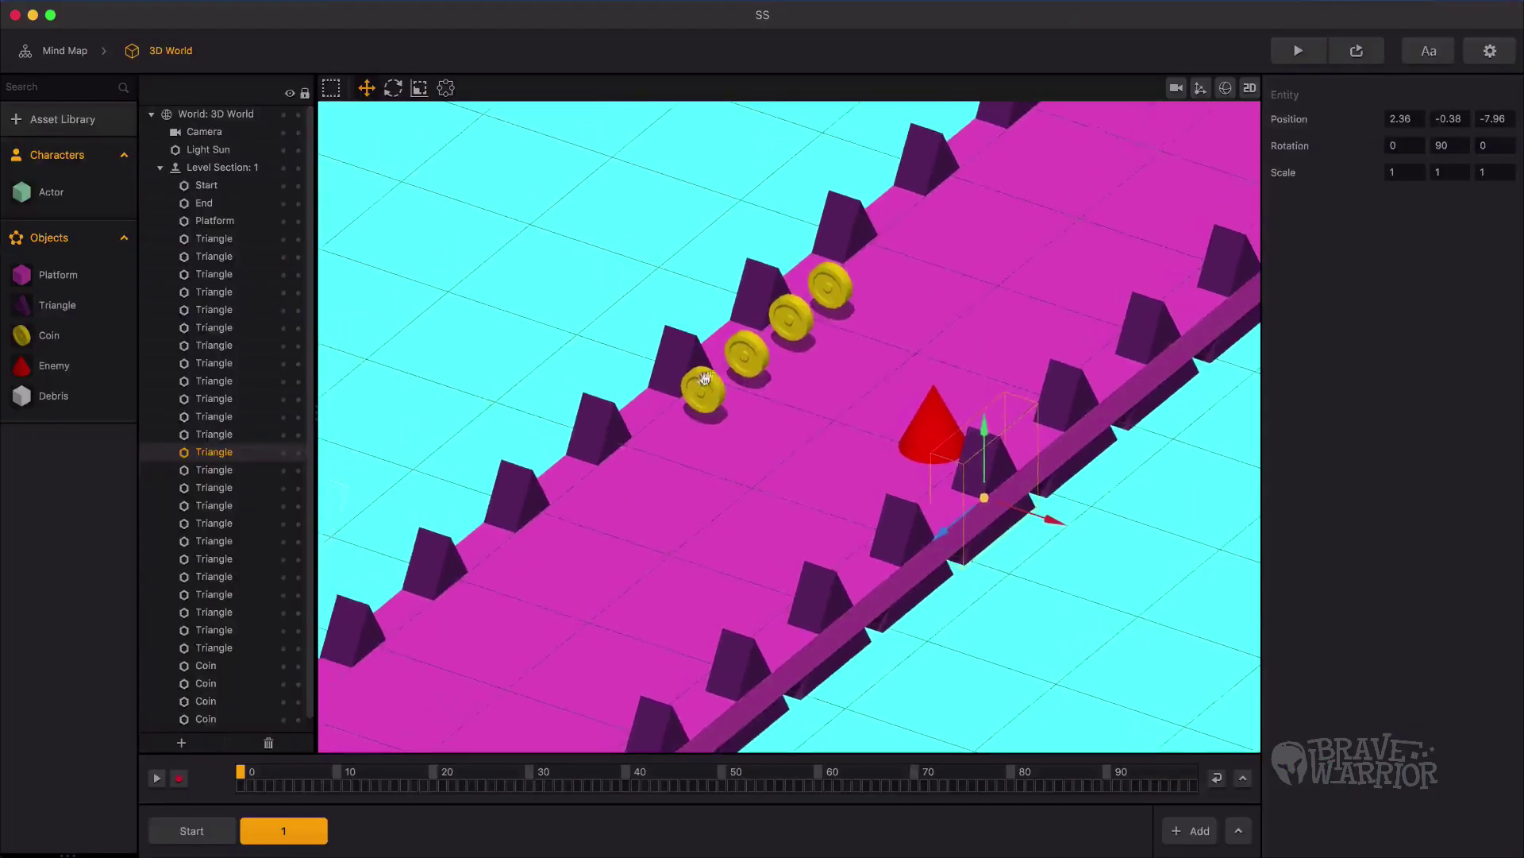
Step: Try rotating the nearest coin of the row about its vertical axis, and undo the rotation
left_click(703, 387)
left_click(395, 88)
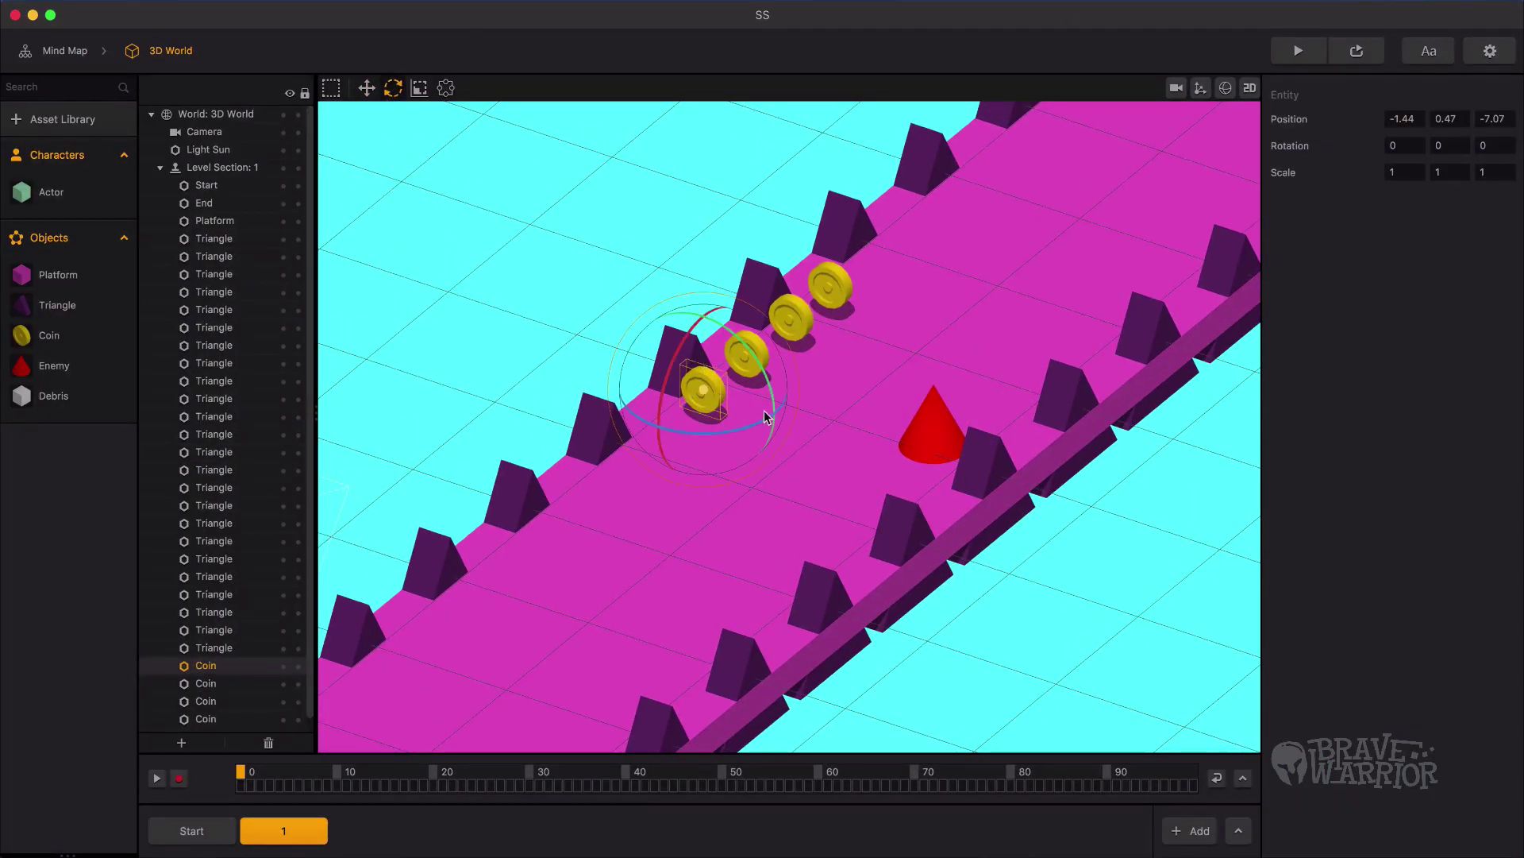
left_click_drag(753, 424, 1005, 435)
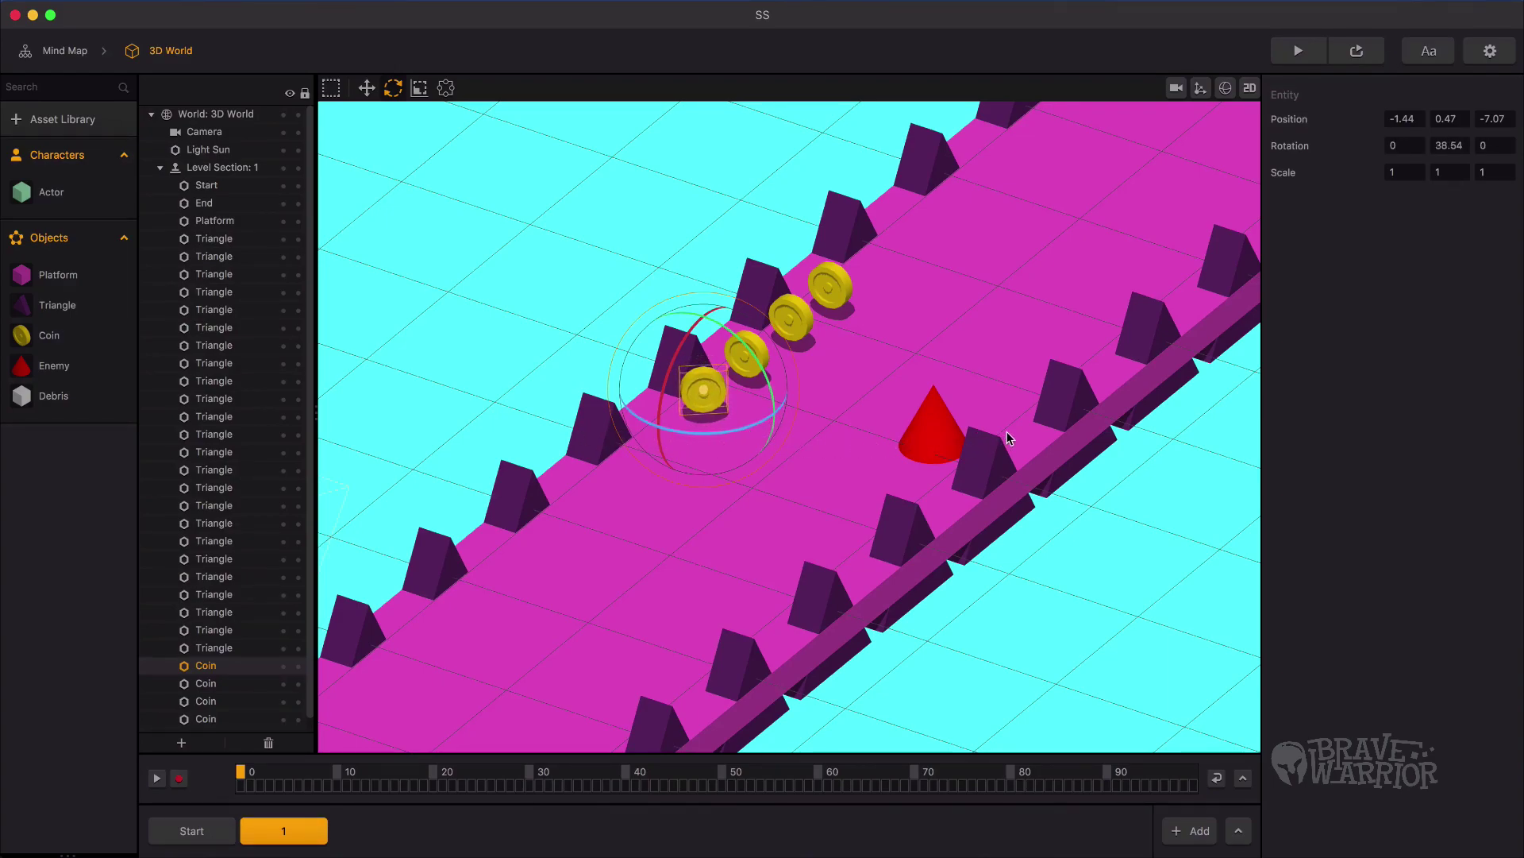
key("super+z")
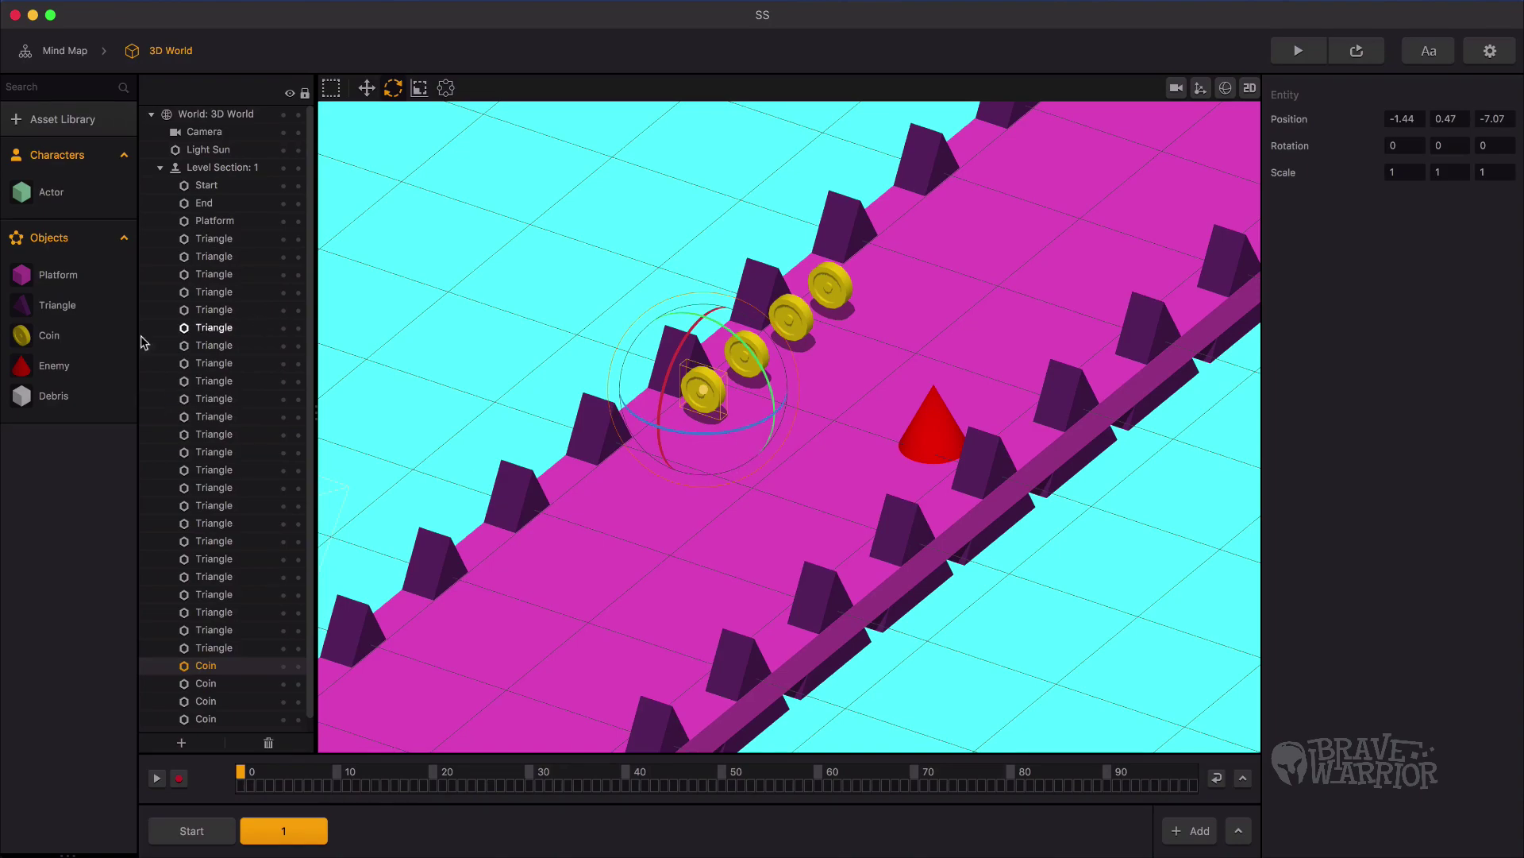
Step: Open the Coin's graph, add a Rotate node from the Movement group, and wire Start's Created output to it
double_click(49, 337)
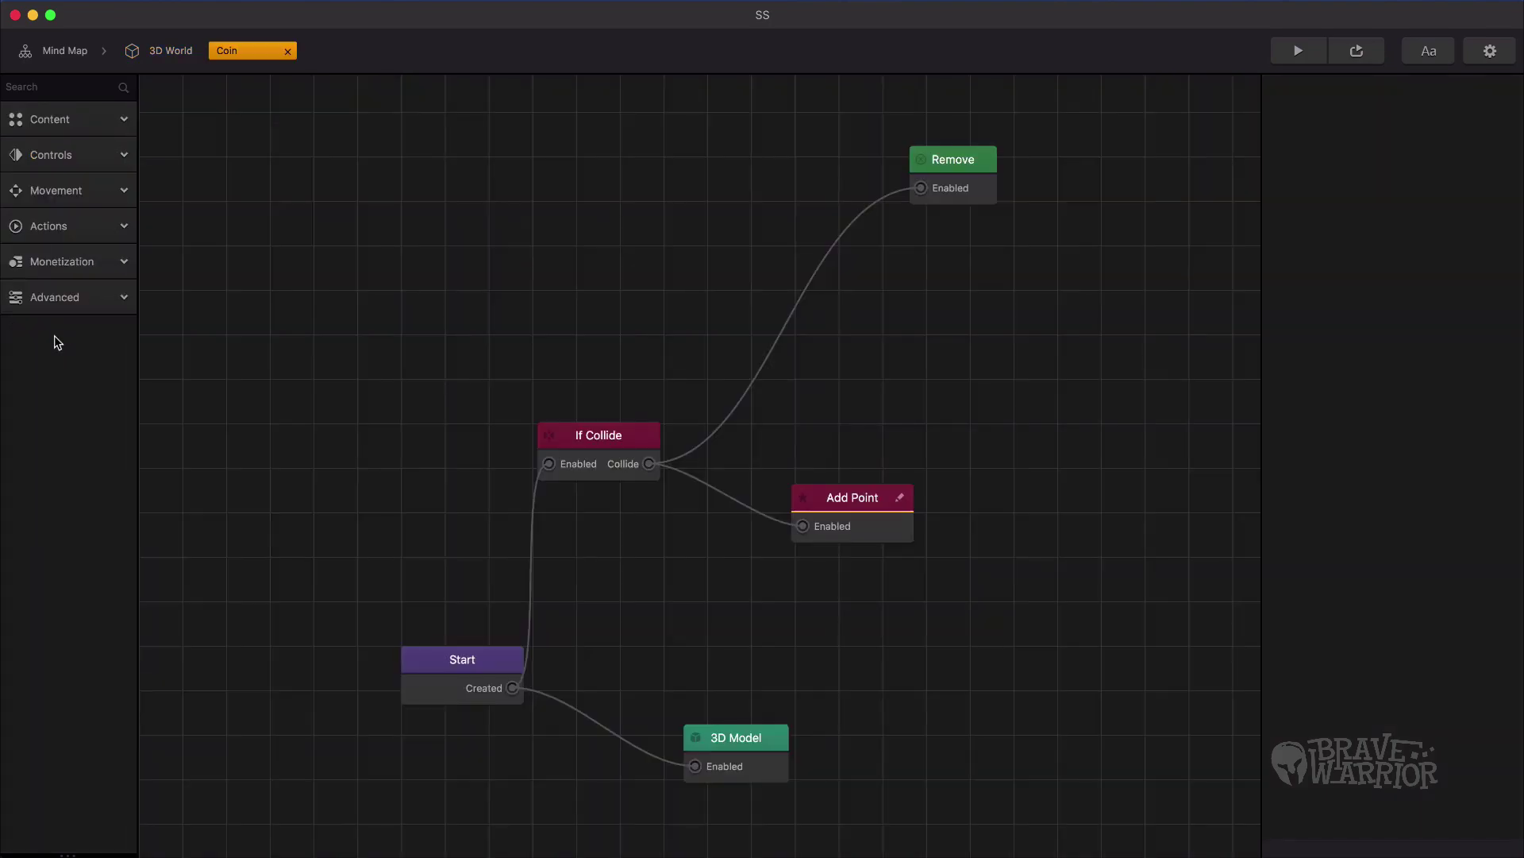
left_click(87, 190)
left_click_drag(81, 423, 562, 316)
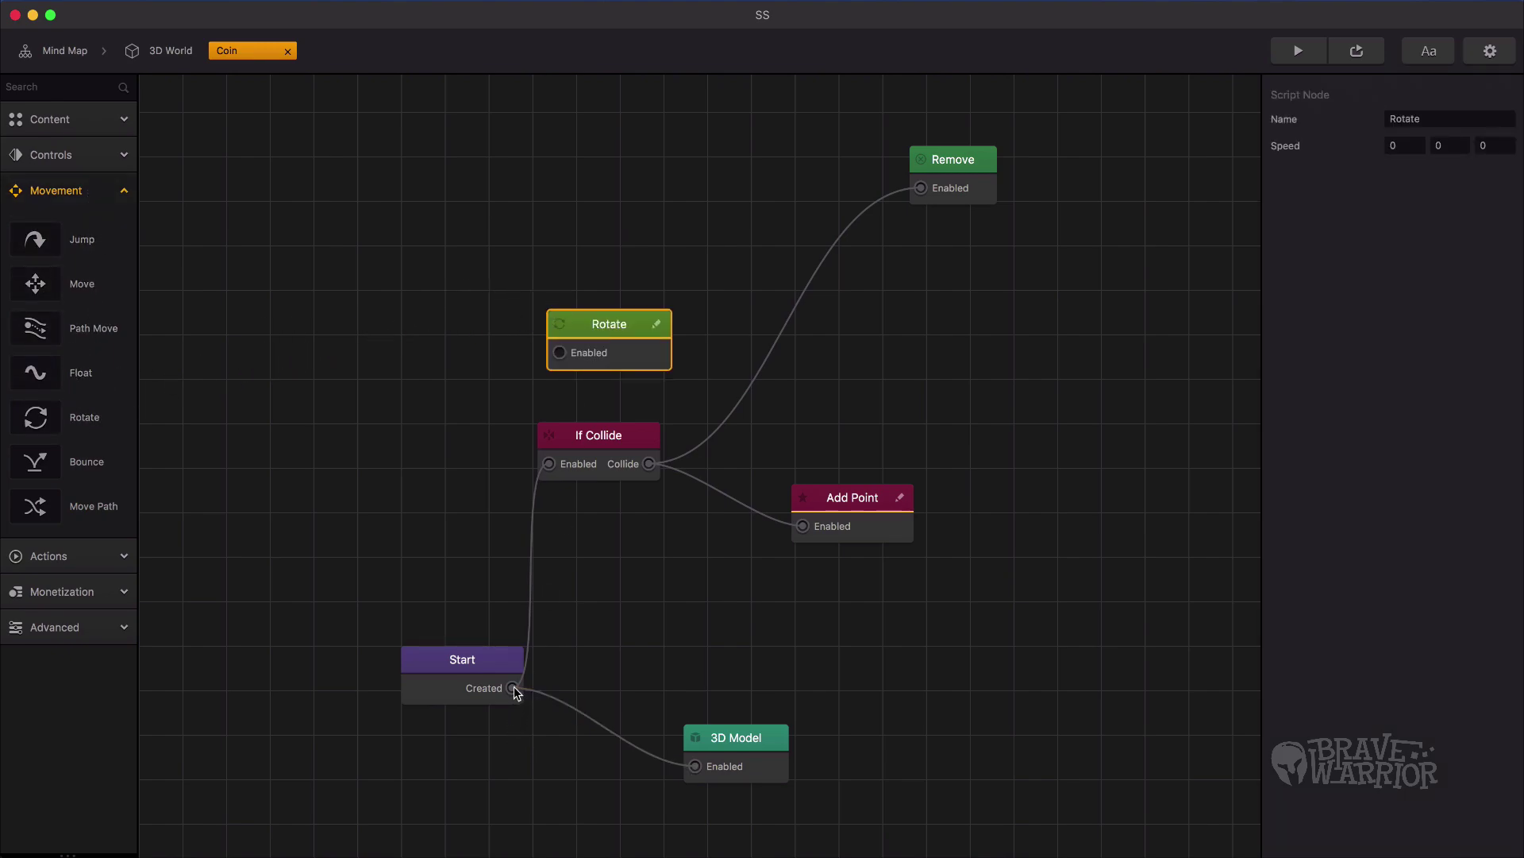
left_click_drag(513, 687, 684, 587)
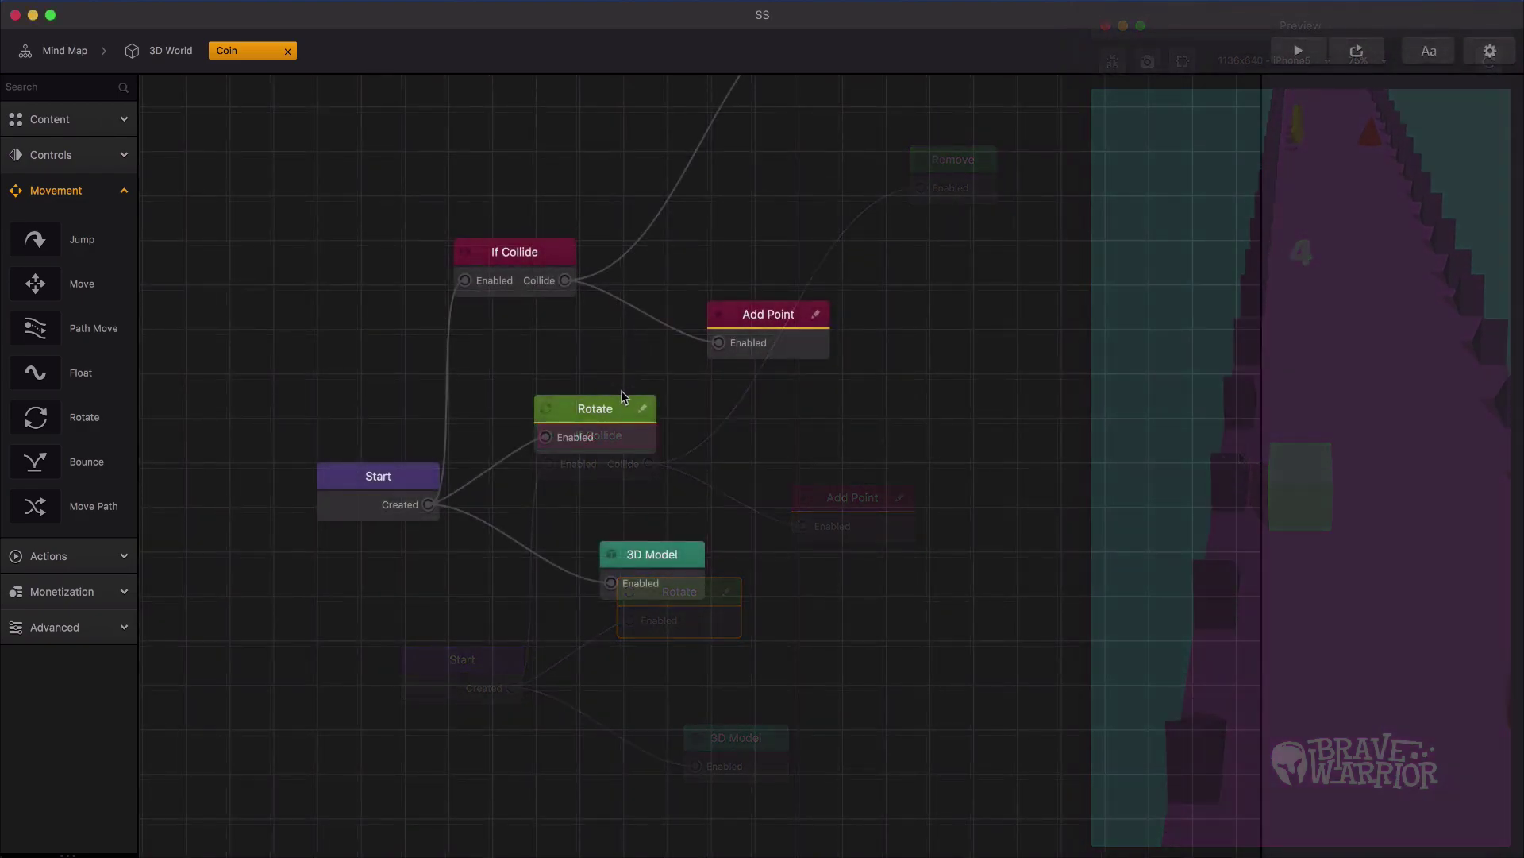
Step: Detach Rotate from Start and insert a Wake Up node from the Actions group, wired from Created and through Awake to Rotate
left_click_drag(640, 401, 855, 402)
left_click(701, 445)
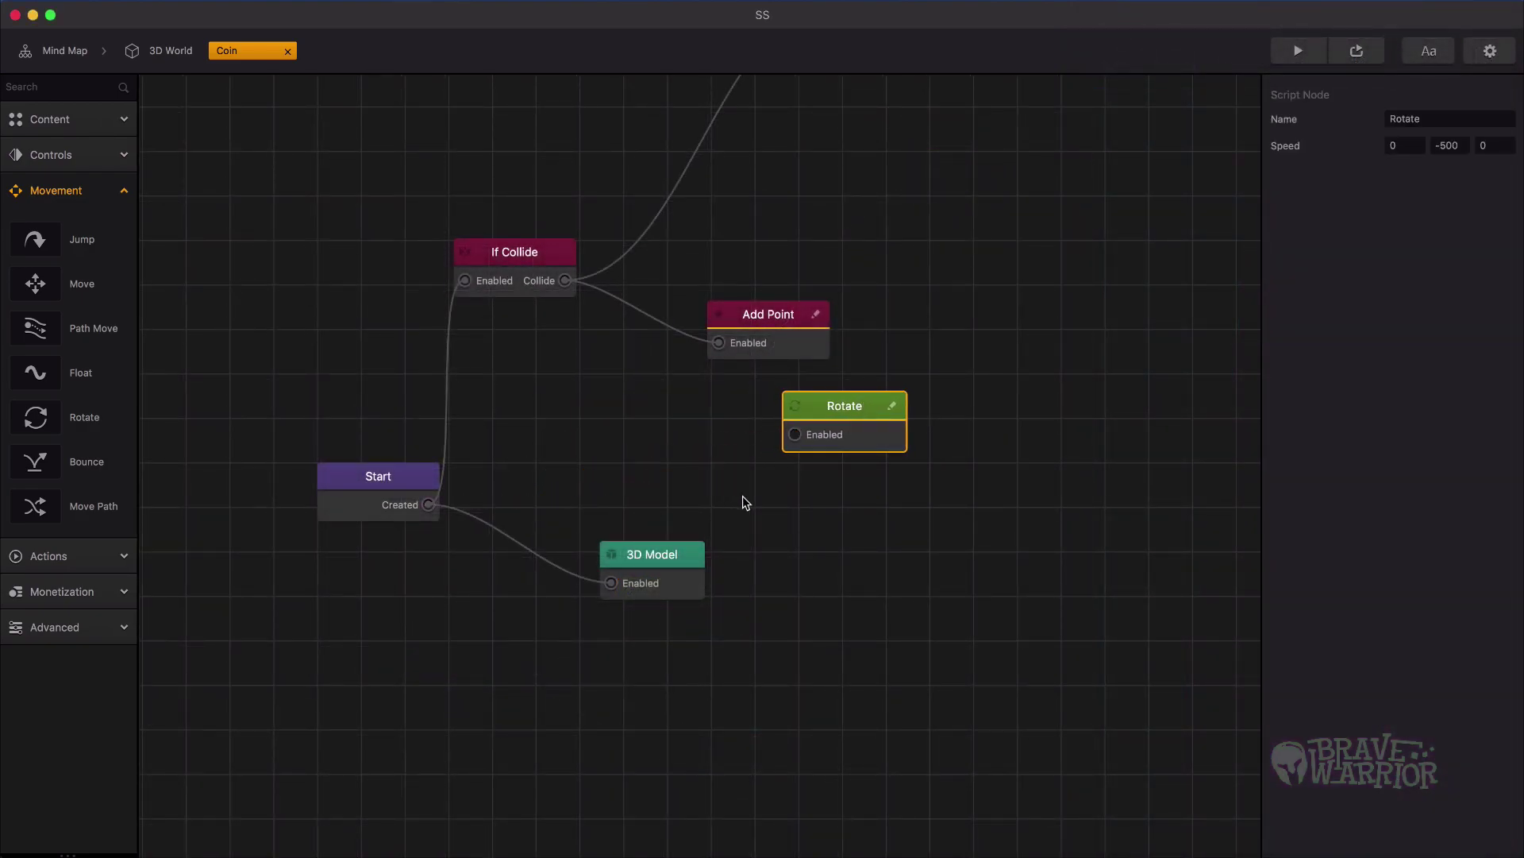
left_click(75, 190)
left_click(78, 230)
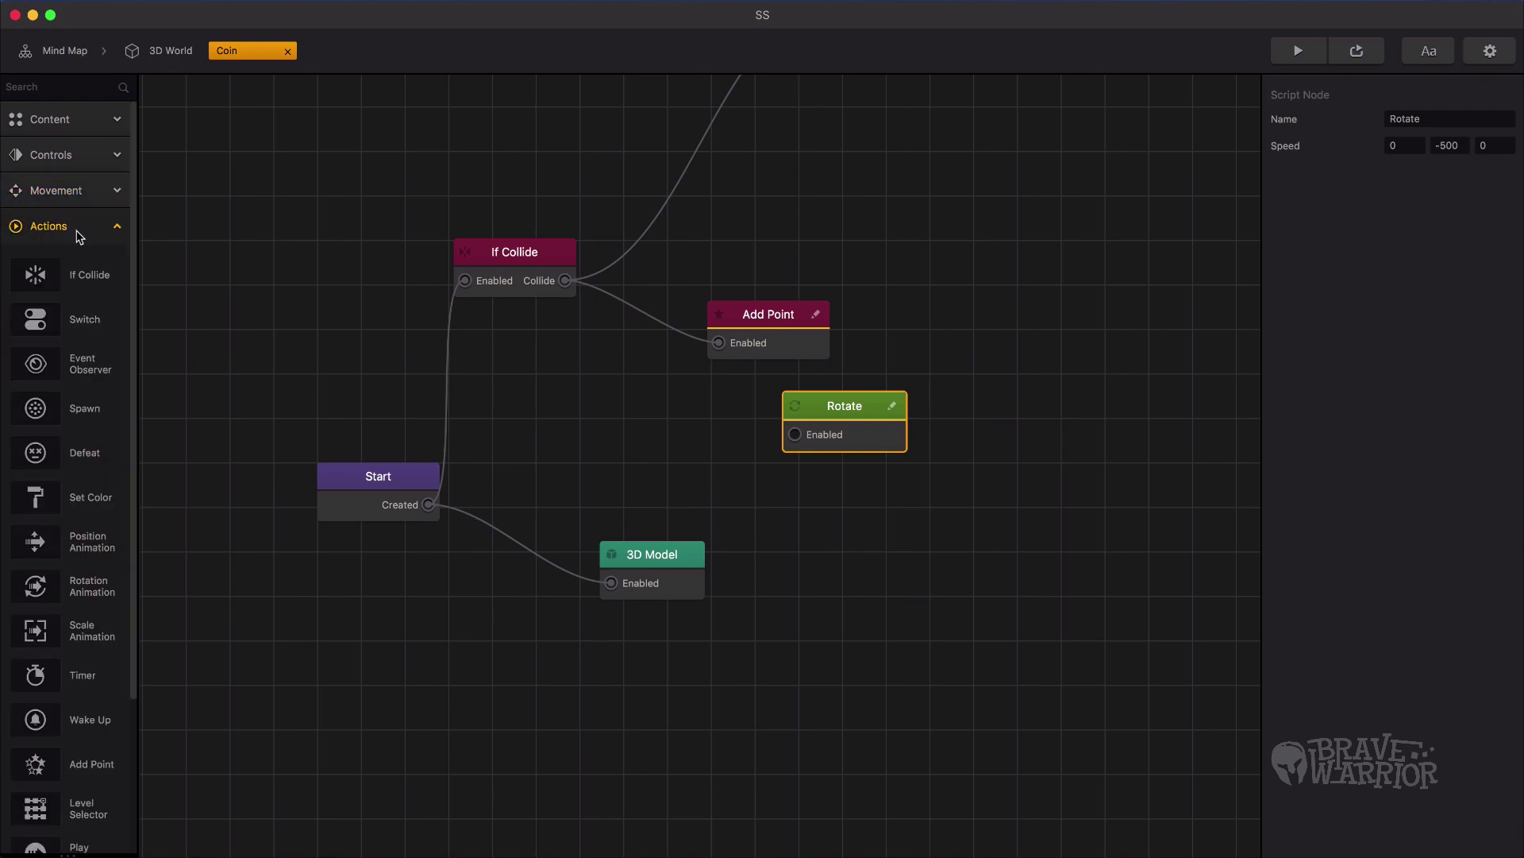
left_click_drag(103, 718, 540, 463)
left_click(429, 509)
left_click(608, 435)
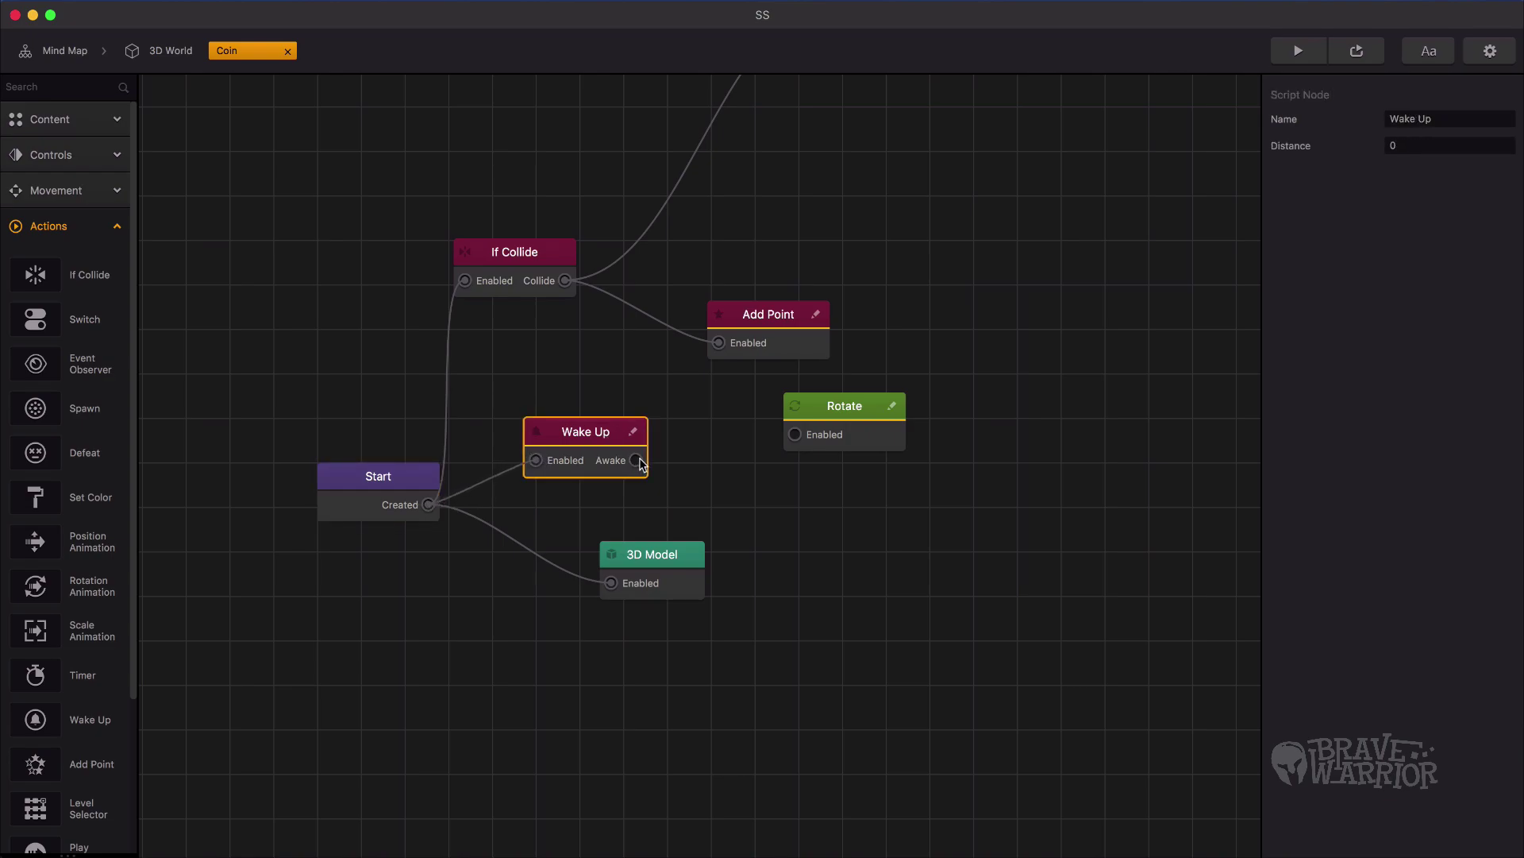
left_click_drag(640, 460, 796, 434)
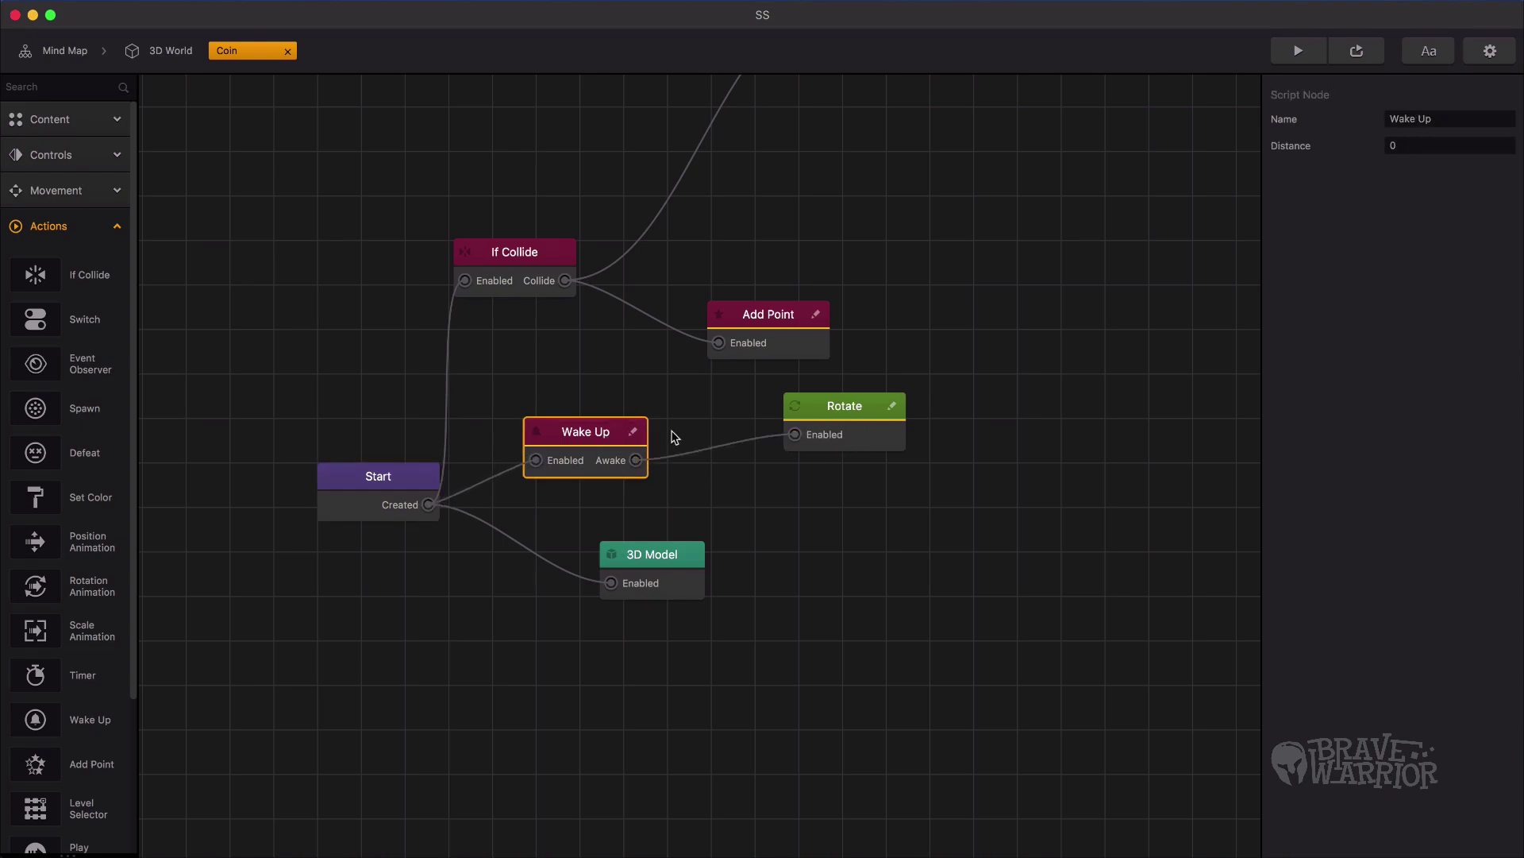
Step: Tune the Wake Up node's distance, starting with 100 and changing its first digit, and preview the game after each change
left_click(1419, 149)
type("100")
left_click(1300, 50)
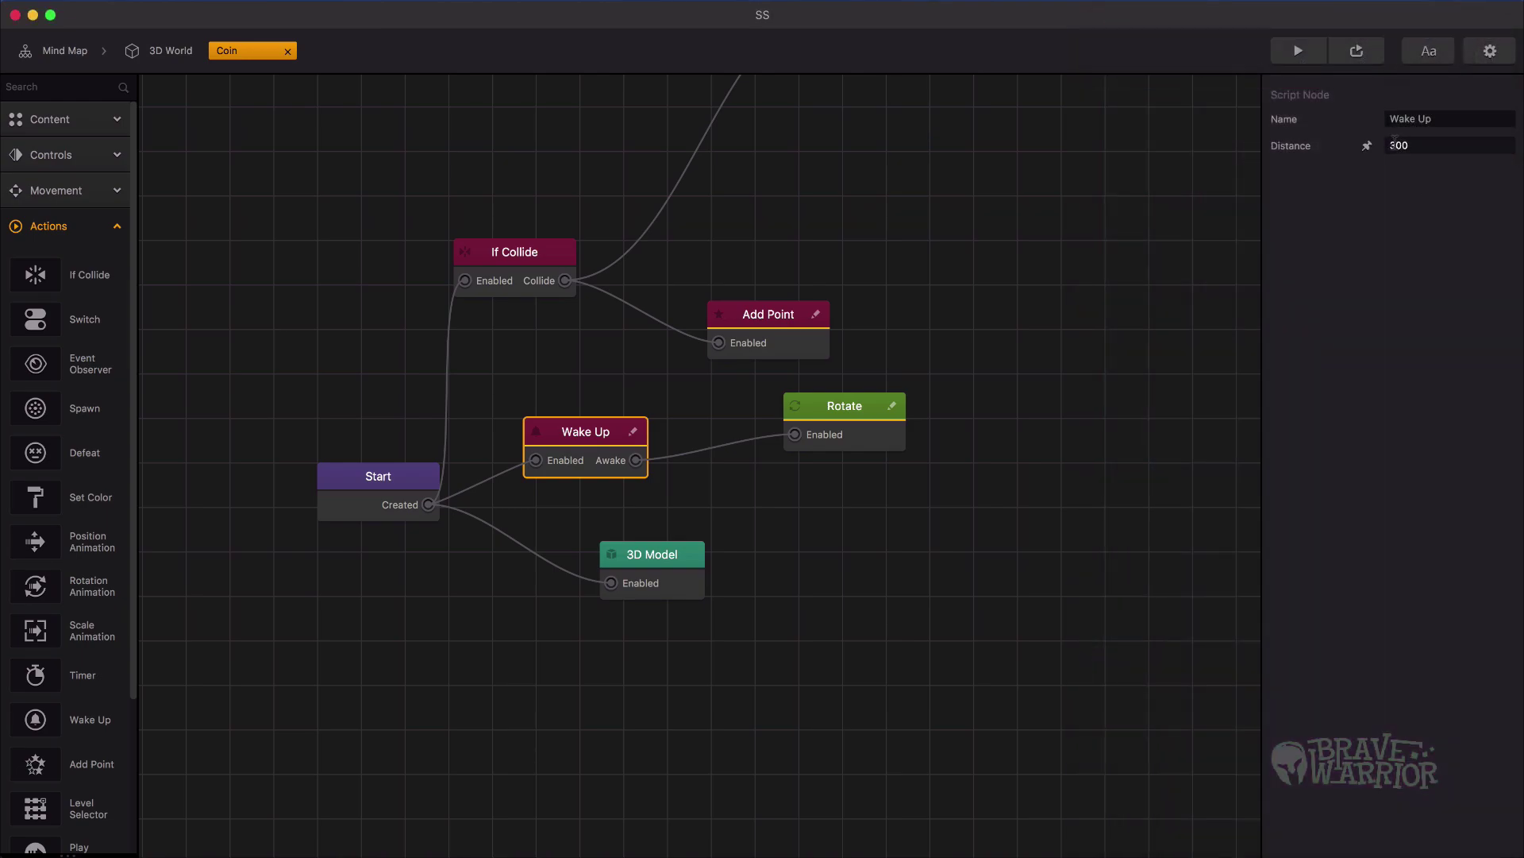
left_click_drag(1395, 145, 1372, 152)
left_click(1300, 50)
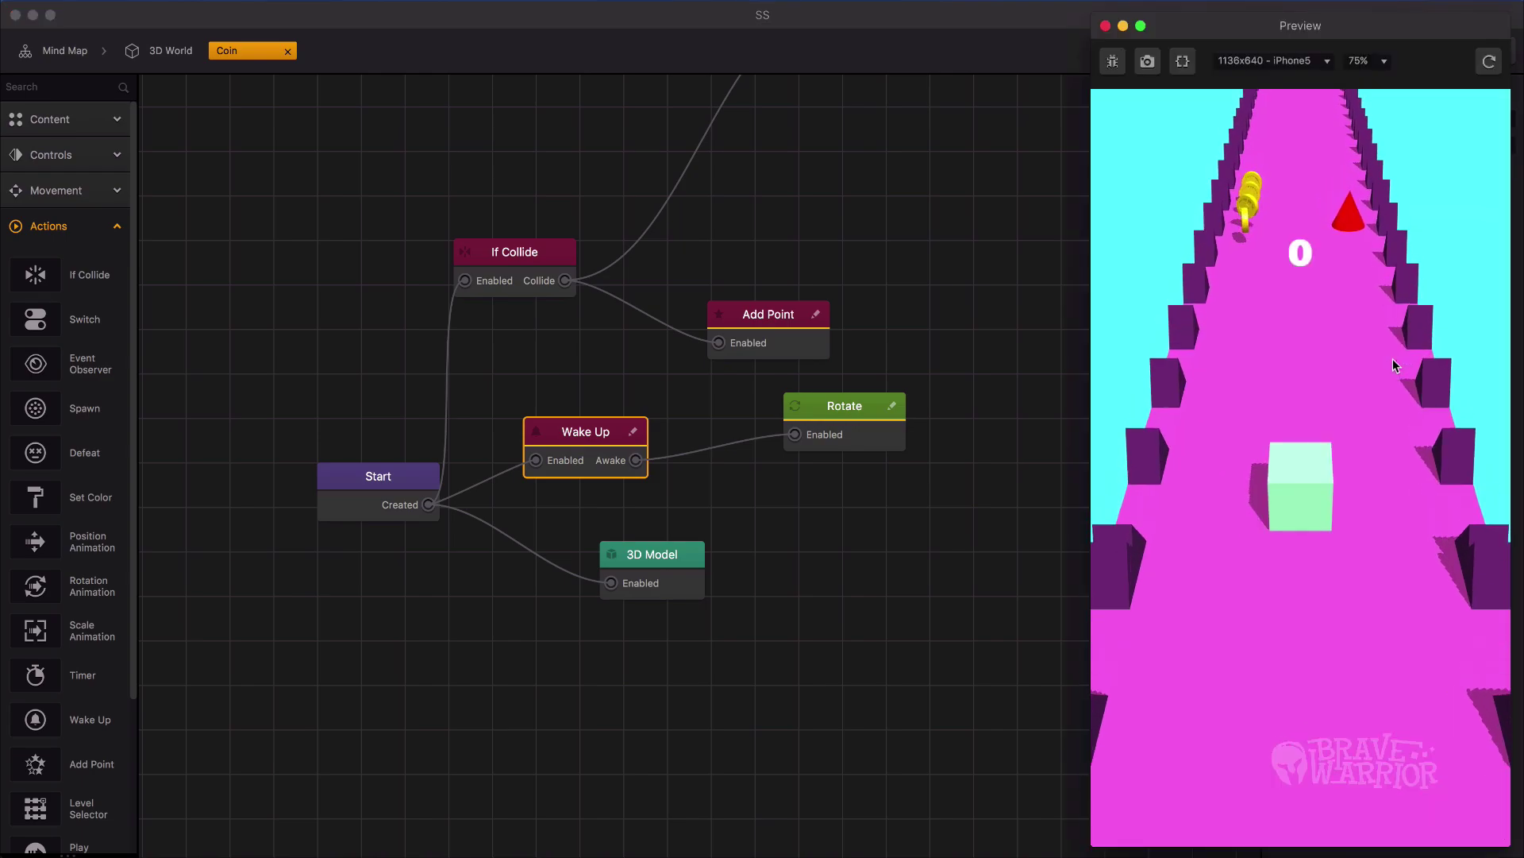